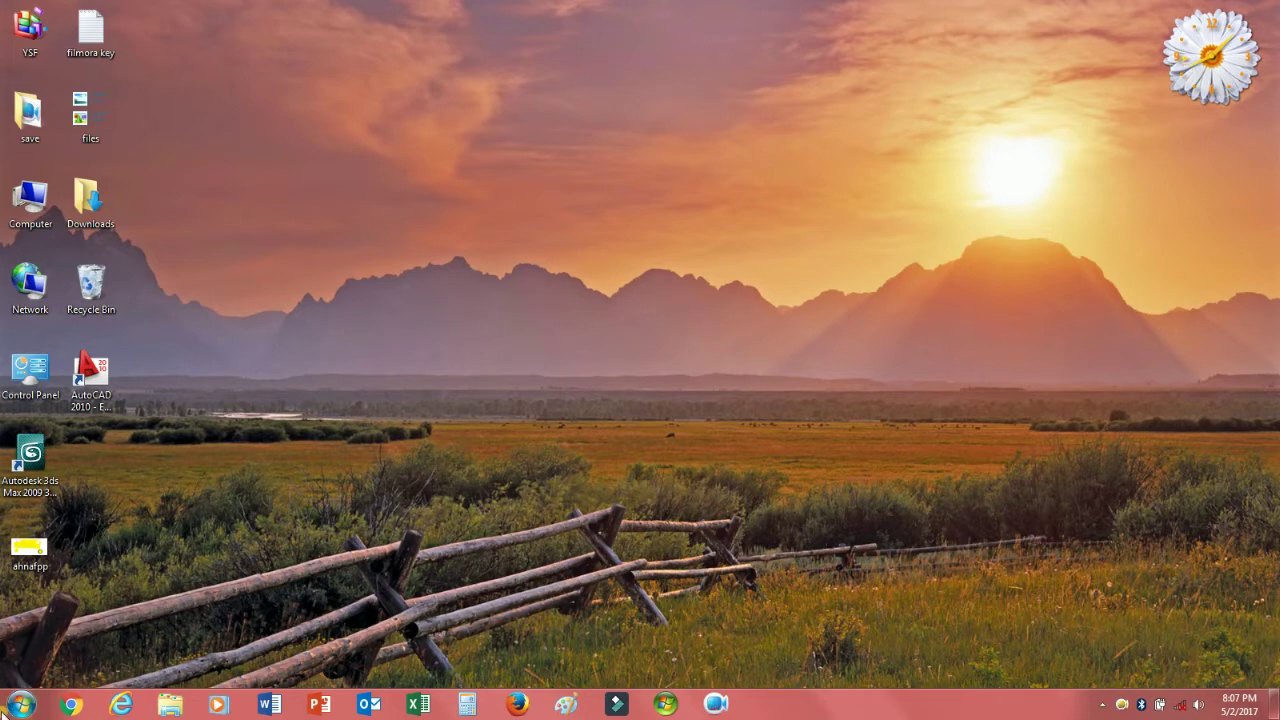
# Step: Launch Autodesk 3ds Max 2009 from its Windows 7 desktop icon after checking the Start menu
pyautogui.click(22, 706)
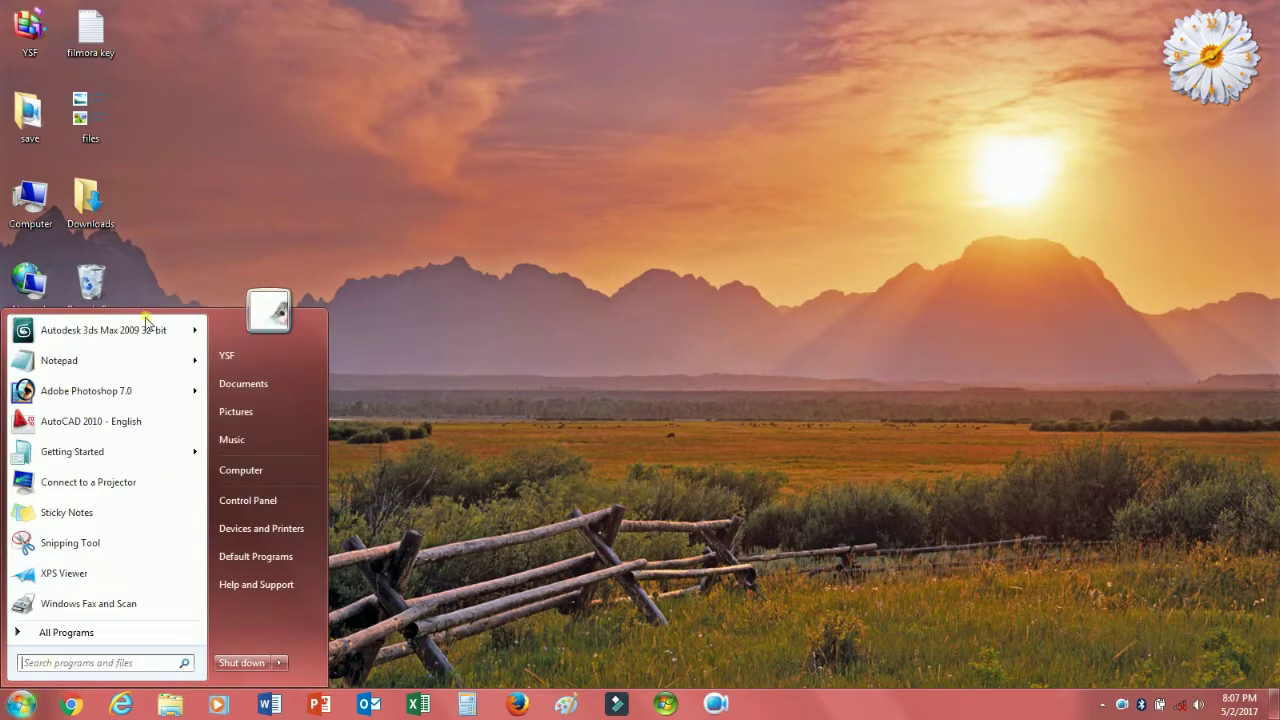
pyautogui.click(195, 262)
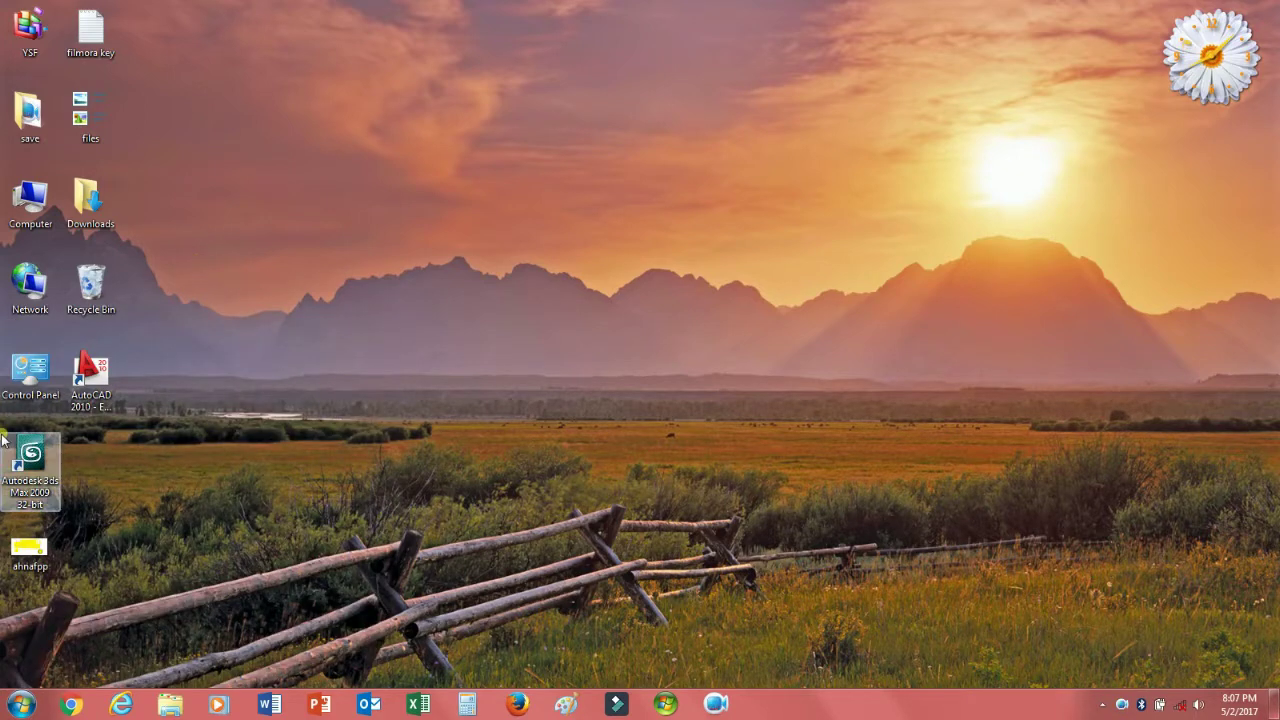
pyautogui.doubleClick(45, 456)
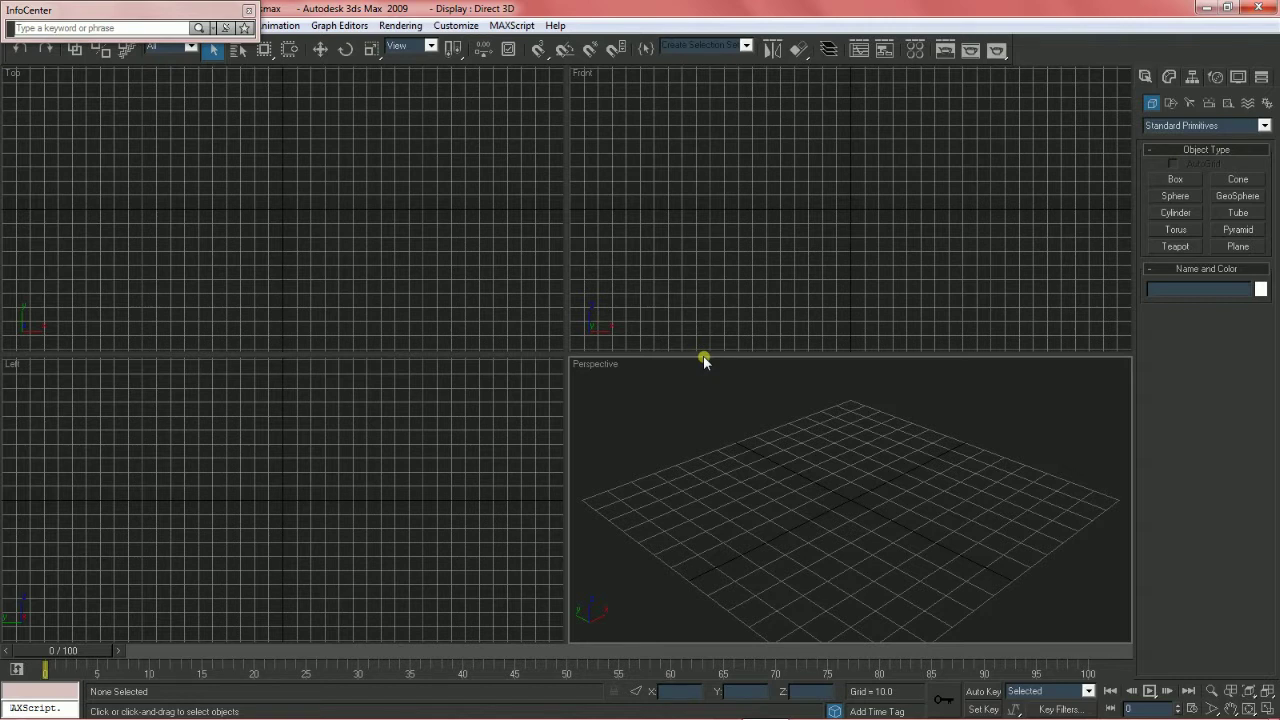
# Step: Reset the Main UI group's keyboard shortcuts to defaults in Customize User Interface, then close it
pyautogui.click(456, 25)
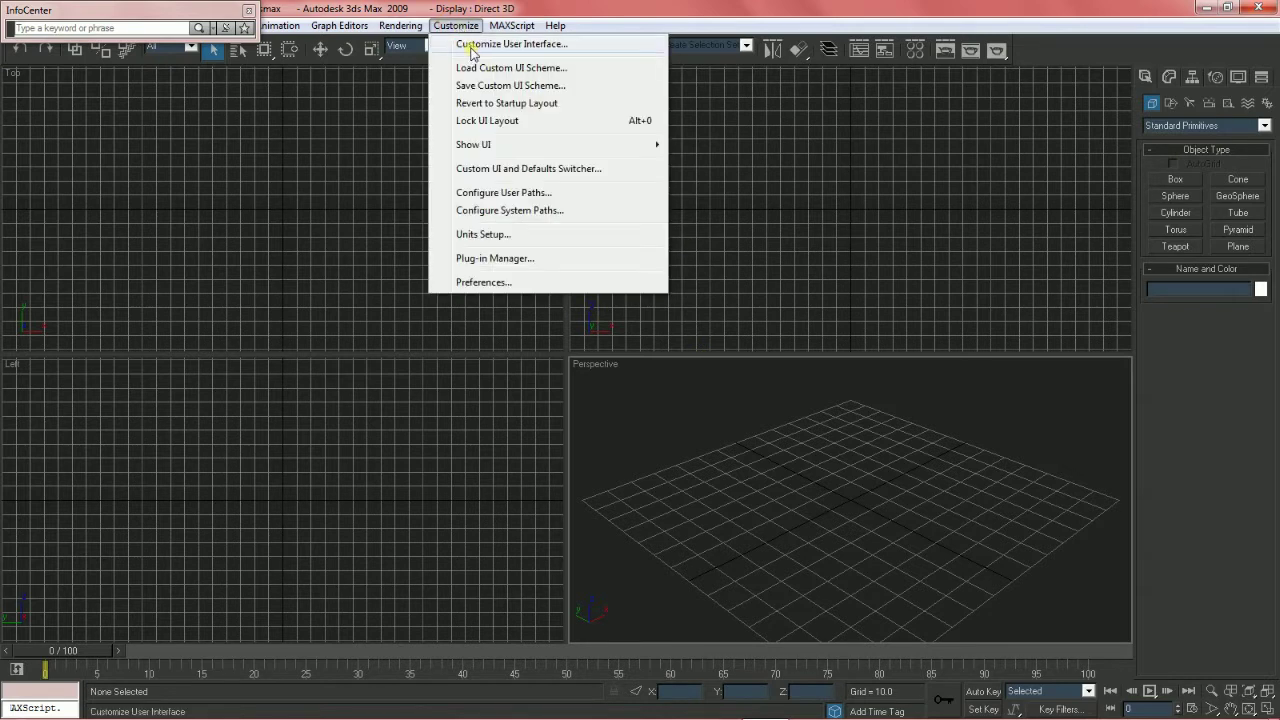
pyautogui.click(472, 46)
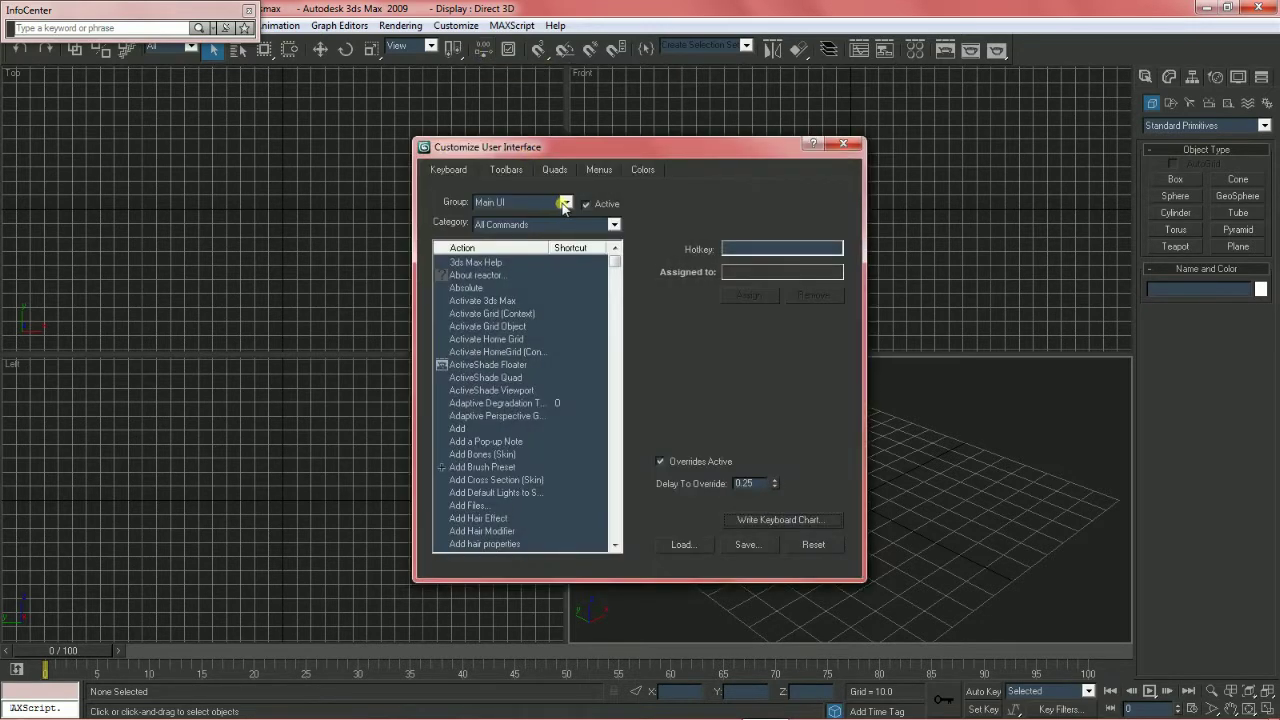
pyautogui.click(565, 204)
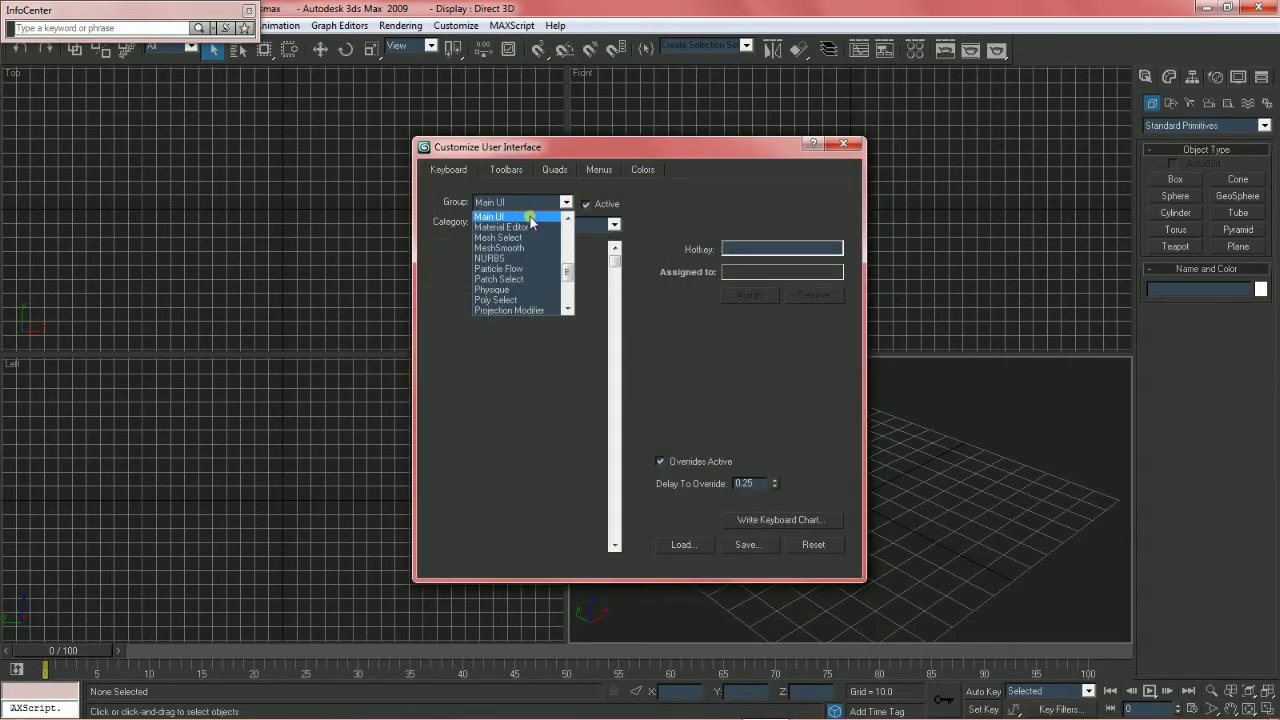
pyautogui.click(639, 320)
pyautogui.click(813, 544)
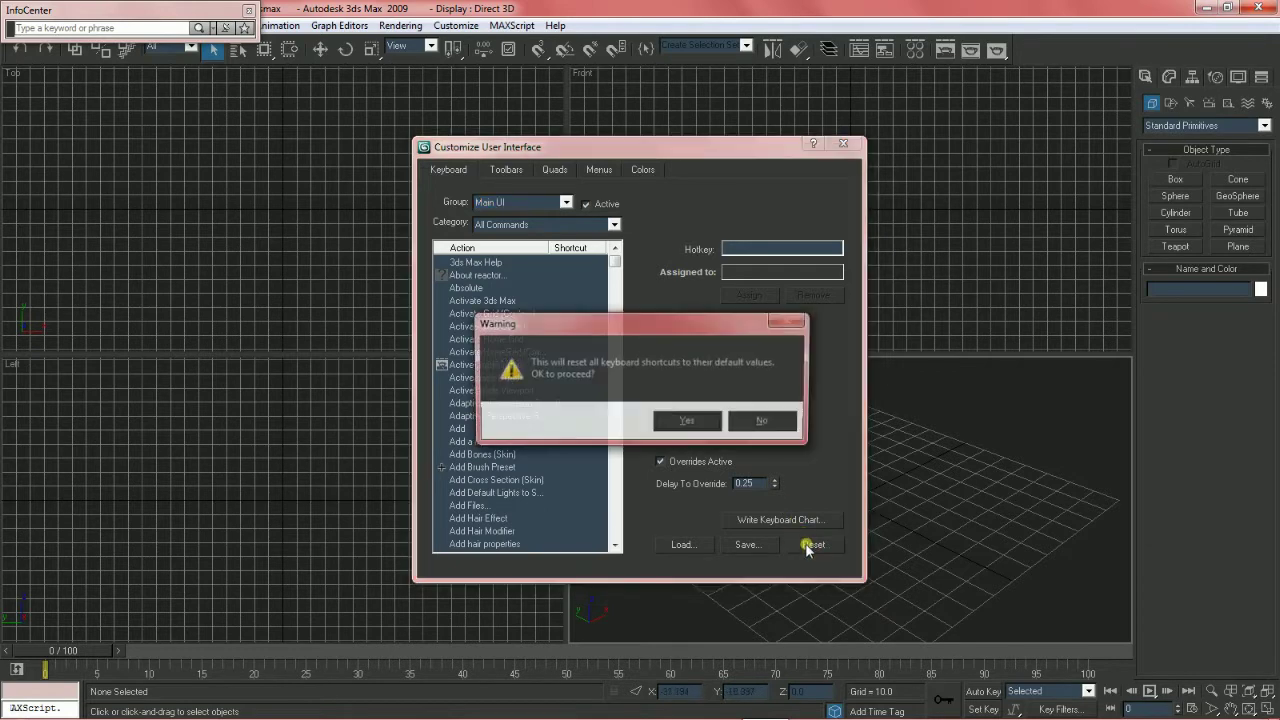
pyautogui.click(700, 421)
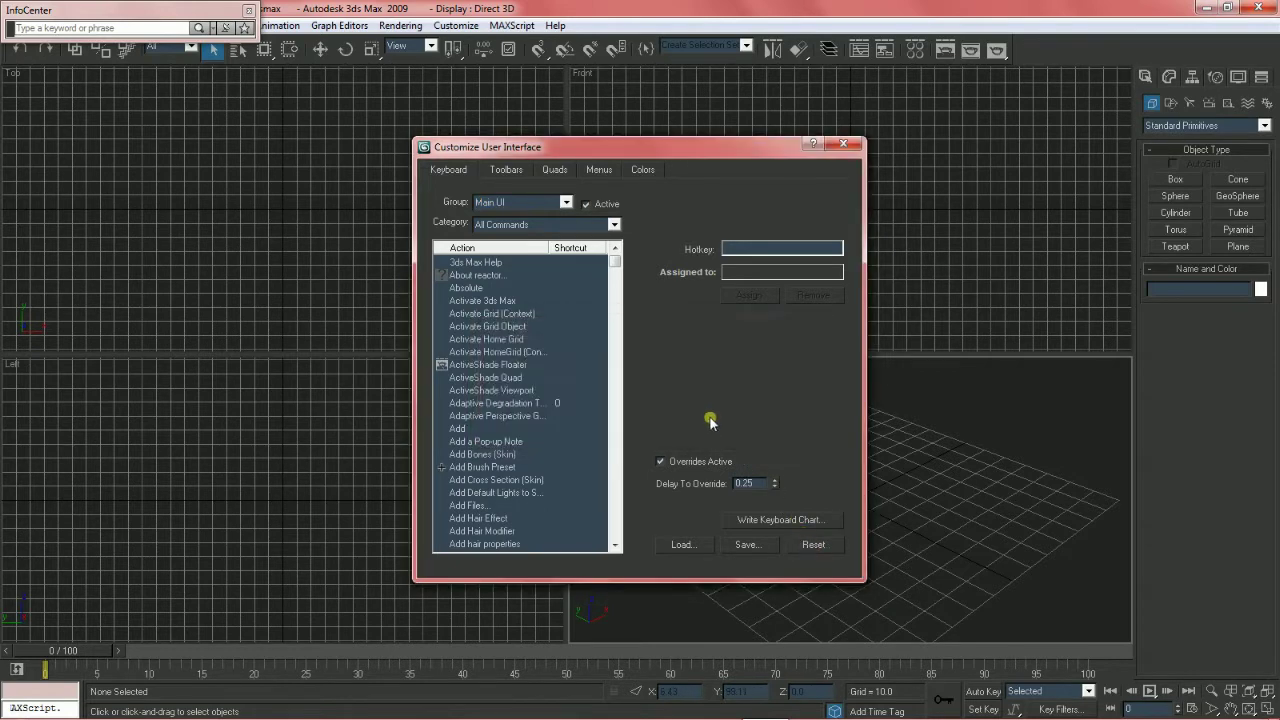
pyautogui.click(845, 145)
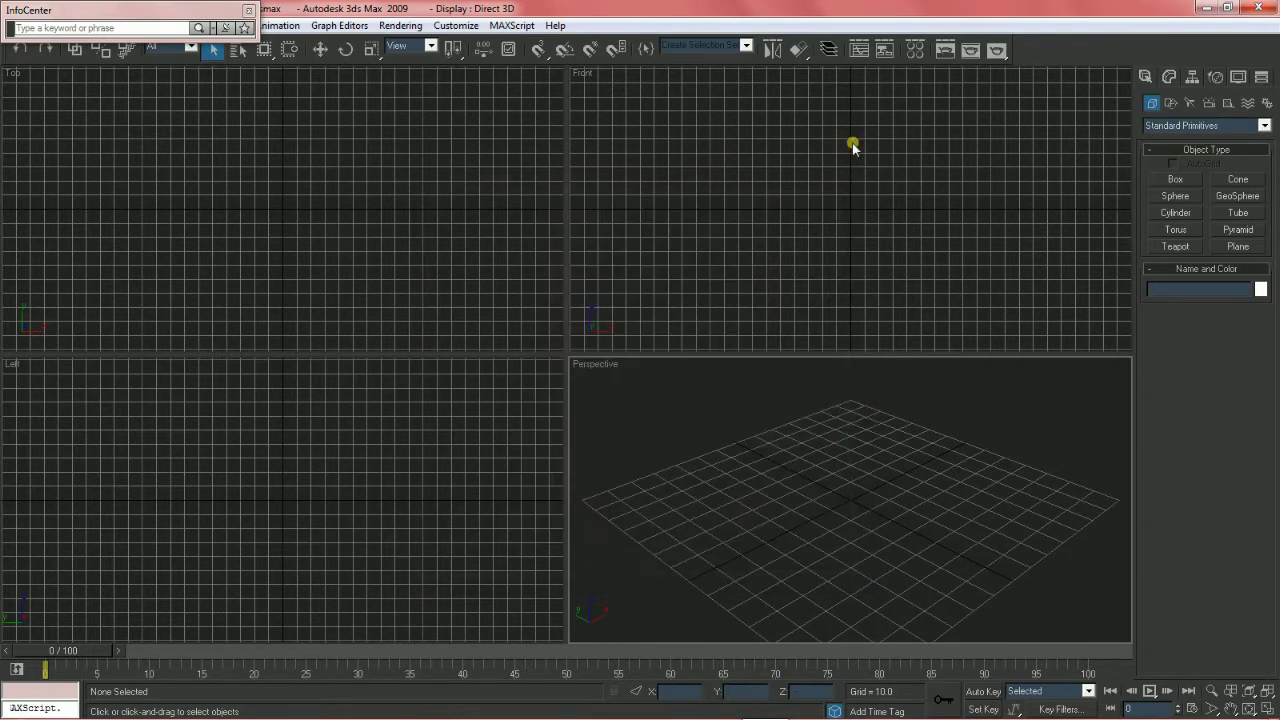
pyautogui.click(453, 27)
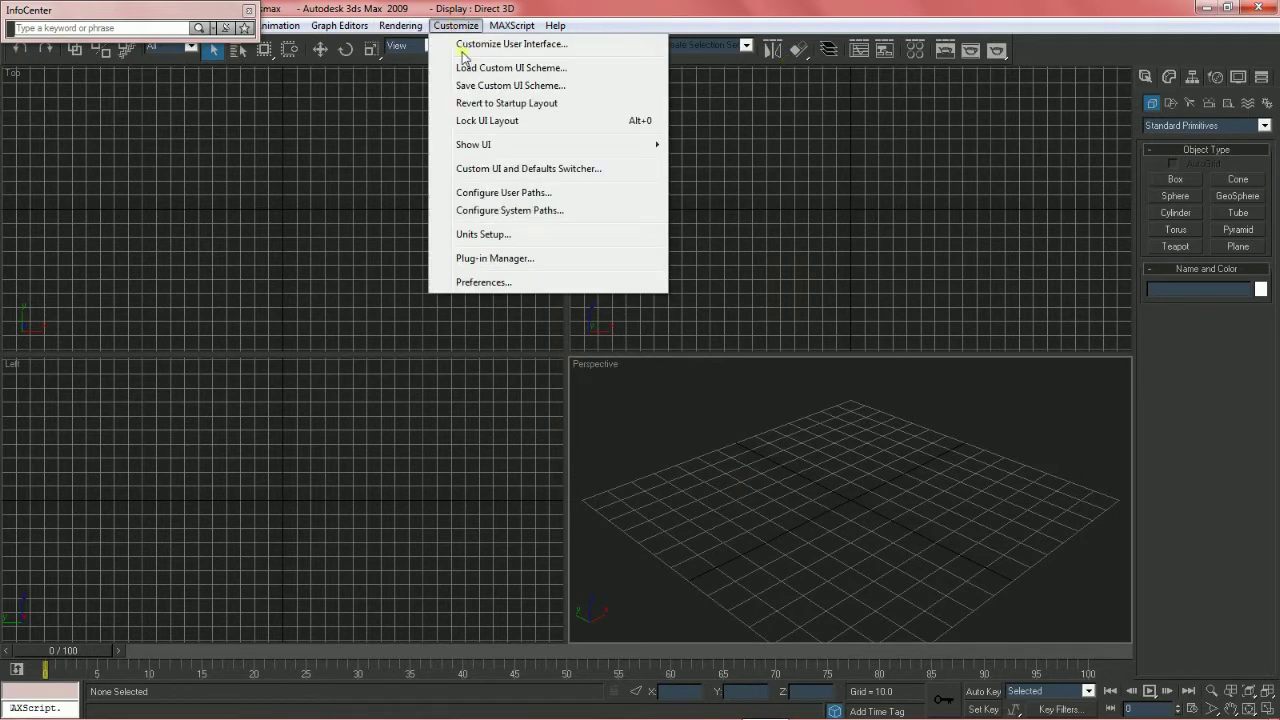
pyautogui.click(515, 168)
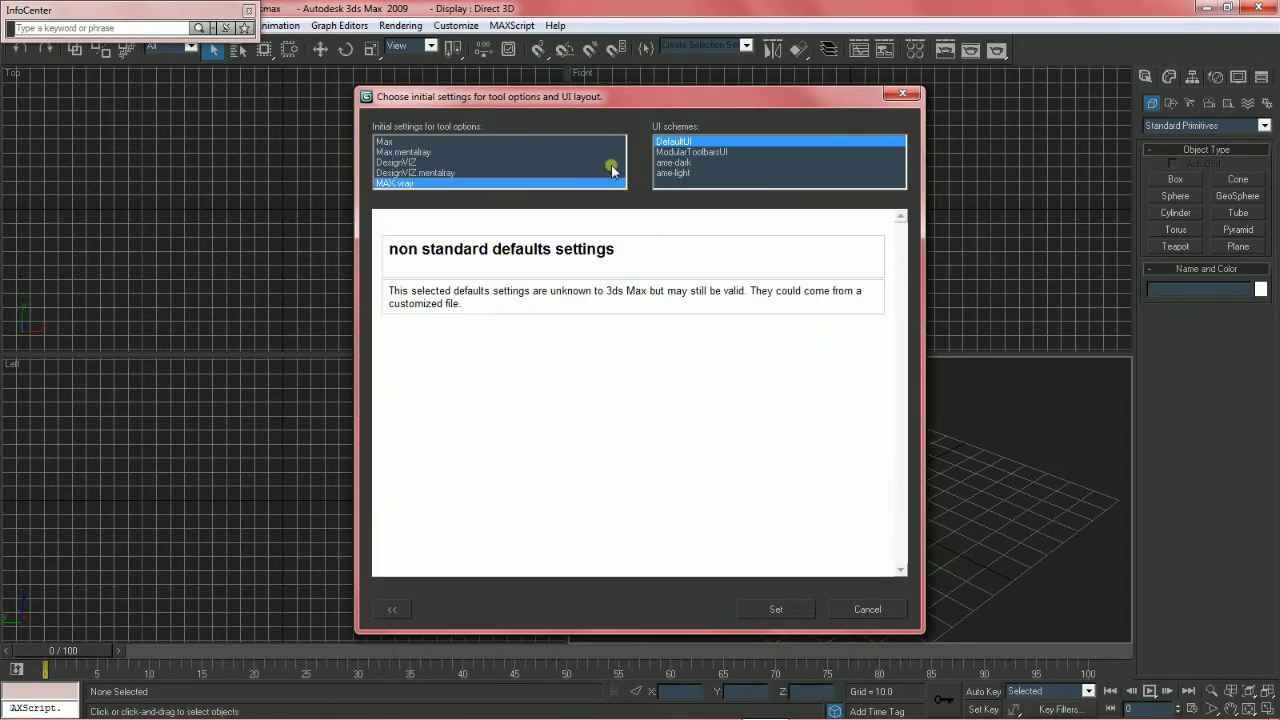
pyautogui.click(681, 152)
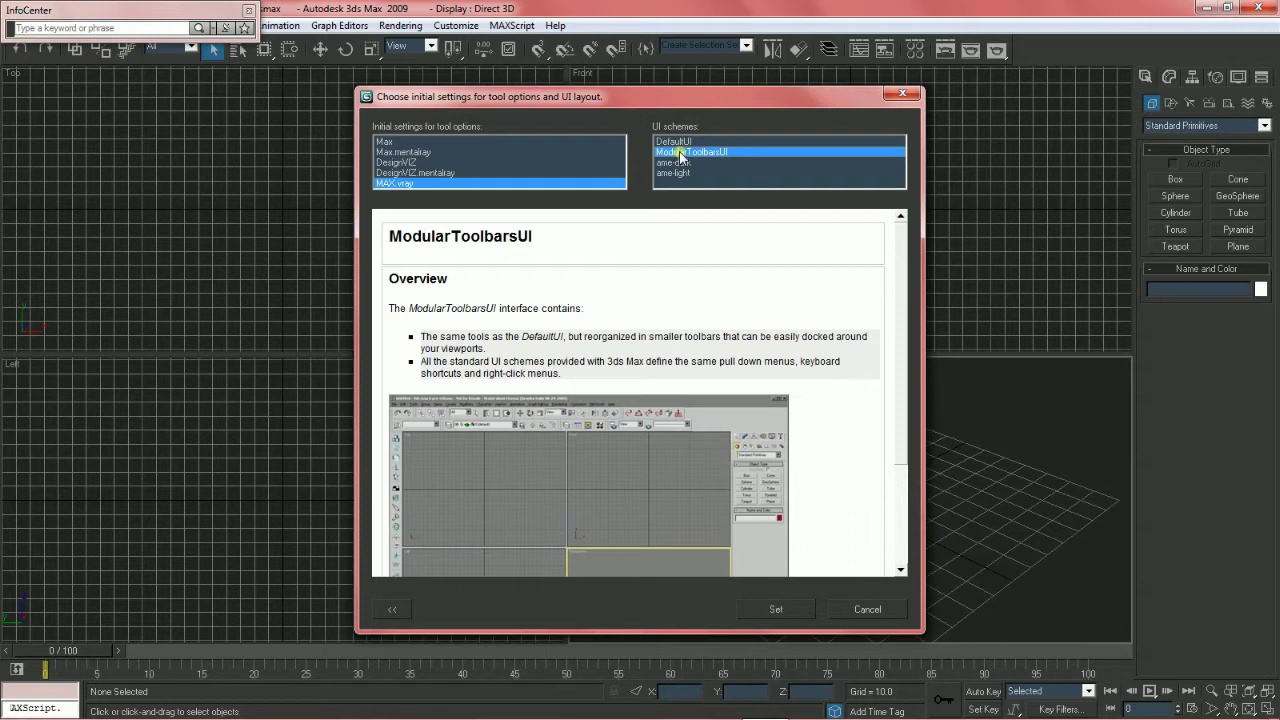
pyautogui.click(680, 163)
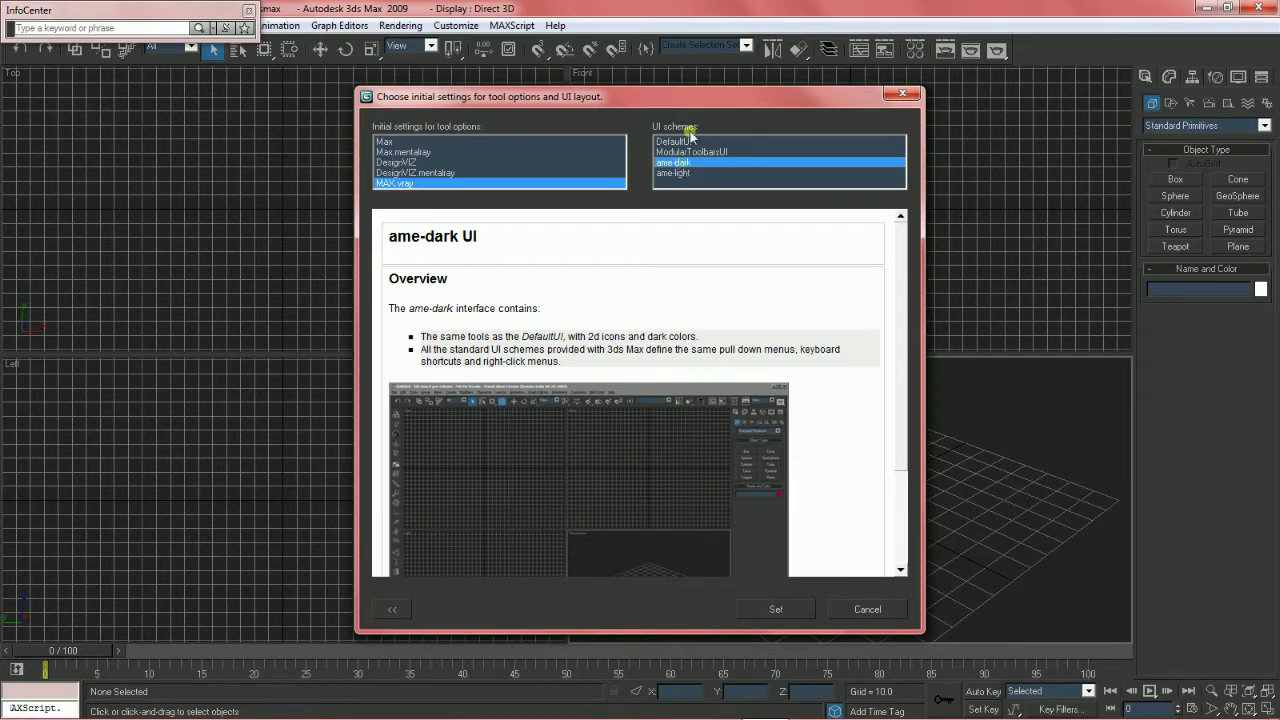
pyautogui.click(685, 174)
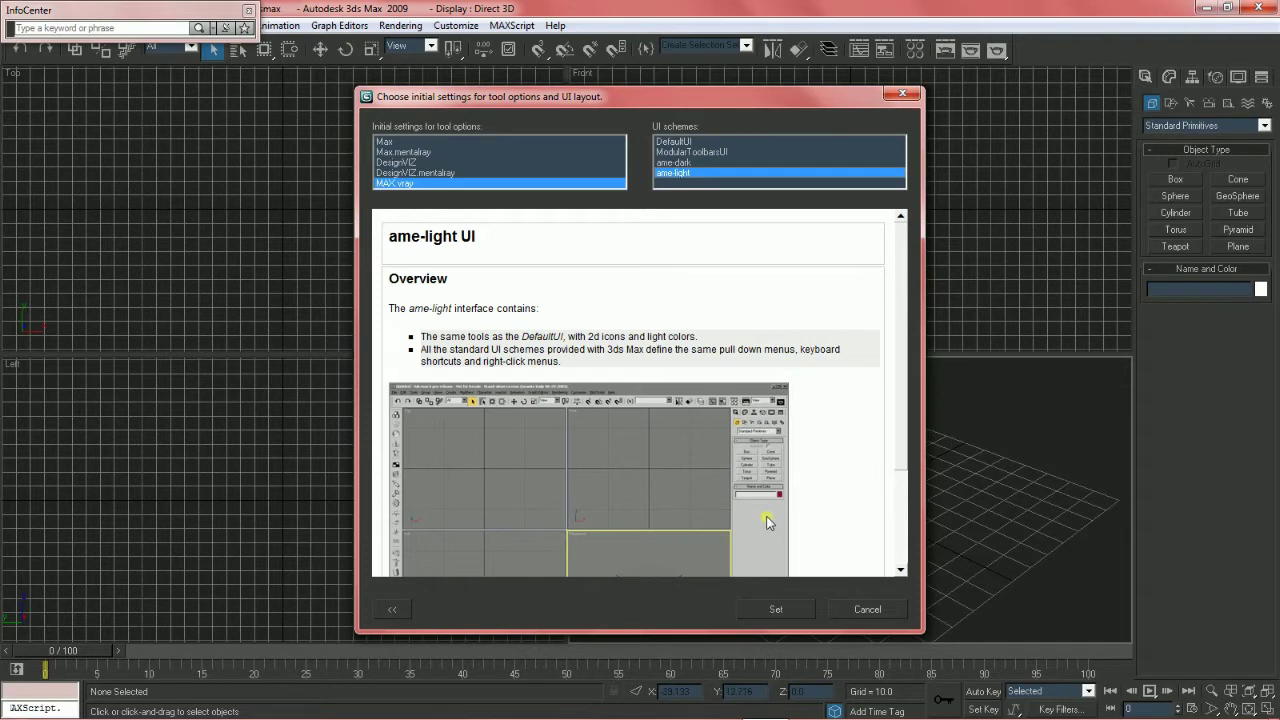
pyautogui.click(914, 94)
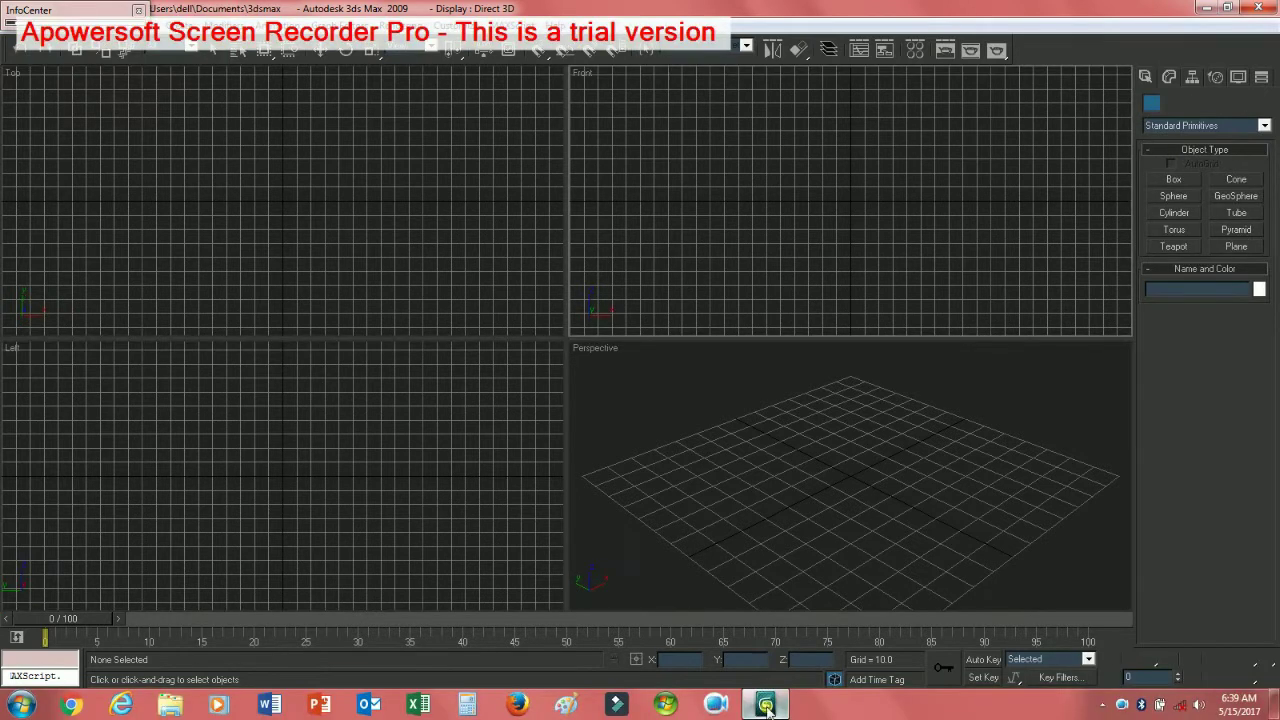
# Step: With the Front viewport active, dismiss Render Setup and bring up the Custom UI and Defaults Switcher
pyautogui.click(741, 240)
pyautogui.press('F10')
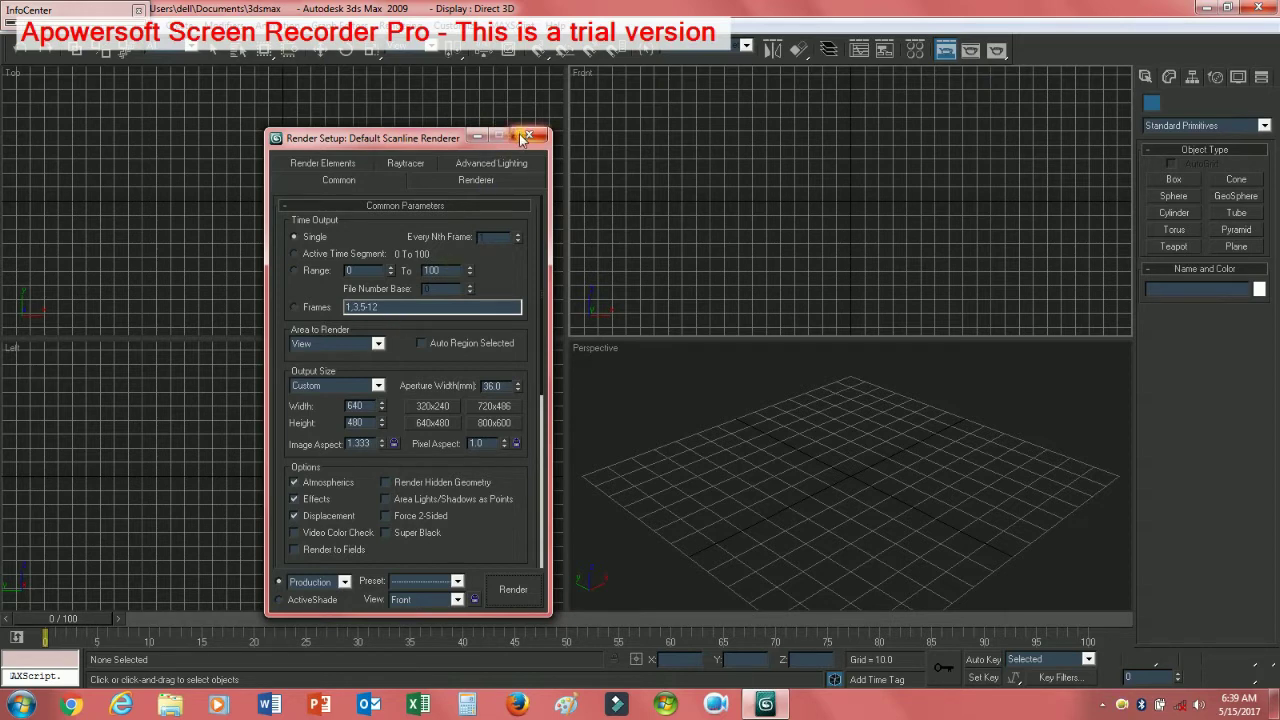
pyautogui.click(527, 137)
pyautogui.click(458, 25)
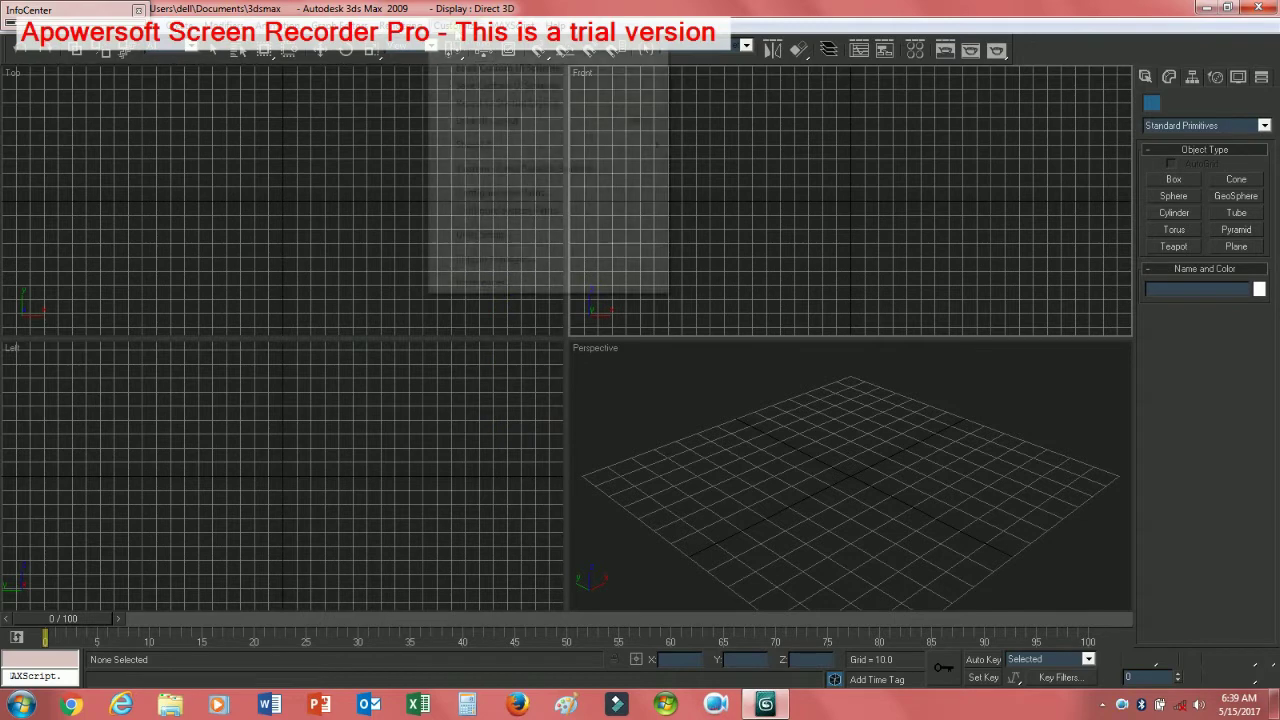
pyautogui.click(545, 166)
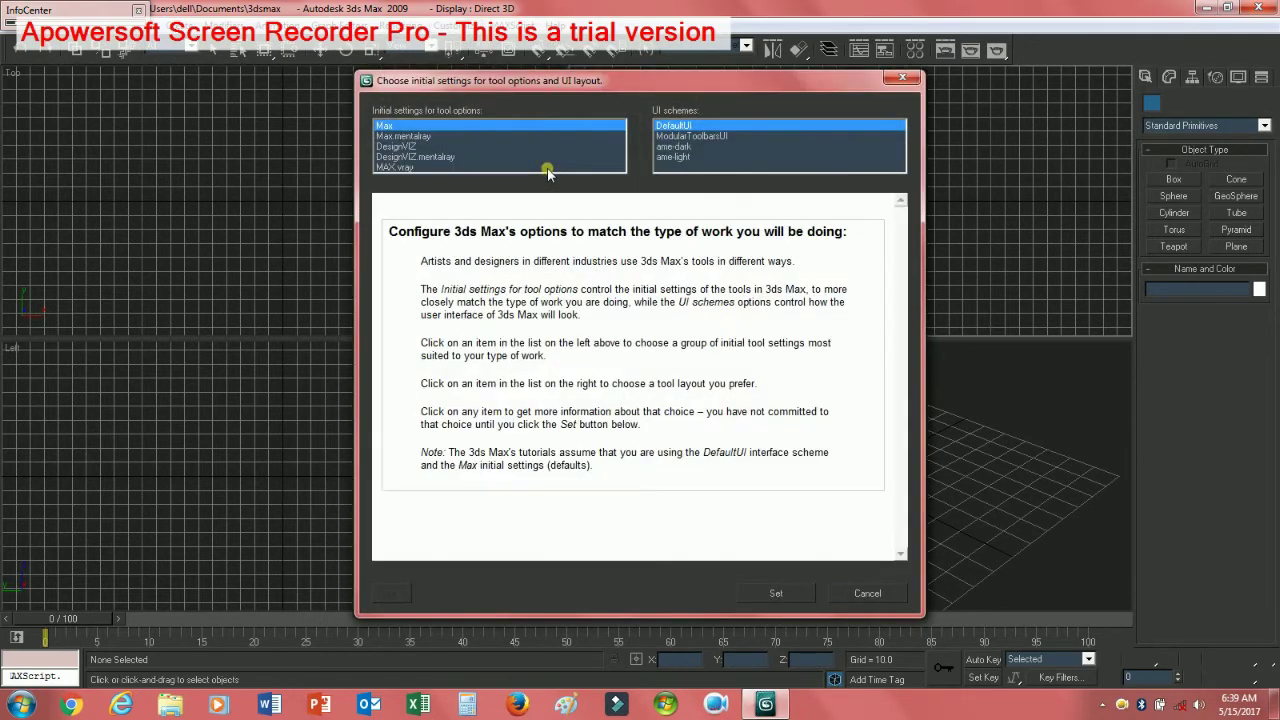
# Step: Apply MAX.vray tool settings with the ame-dark UI scheme, then exit 3ds Max without saving
pyautogui.click(394, 167)
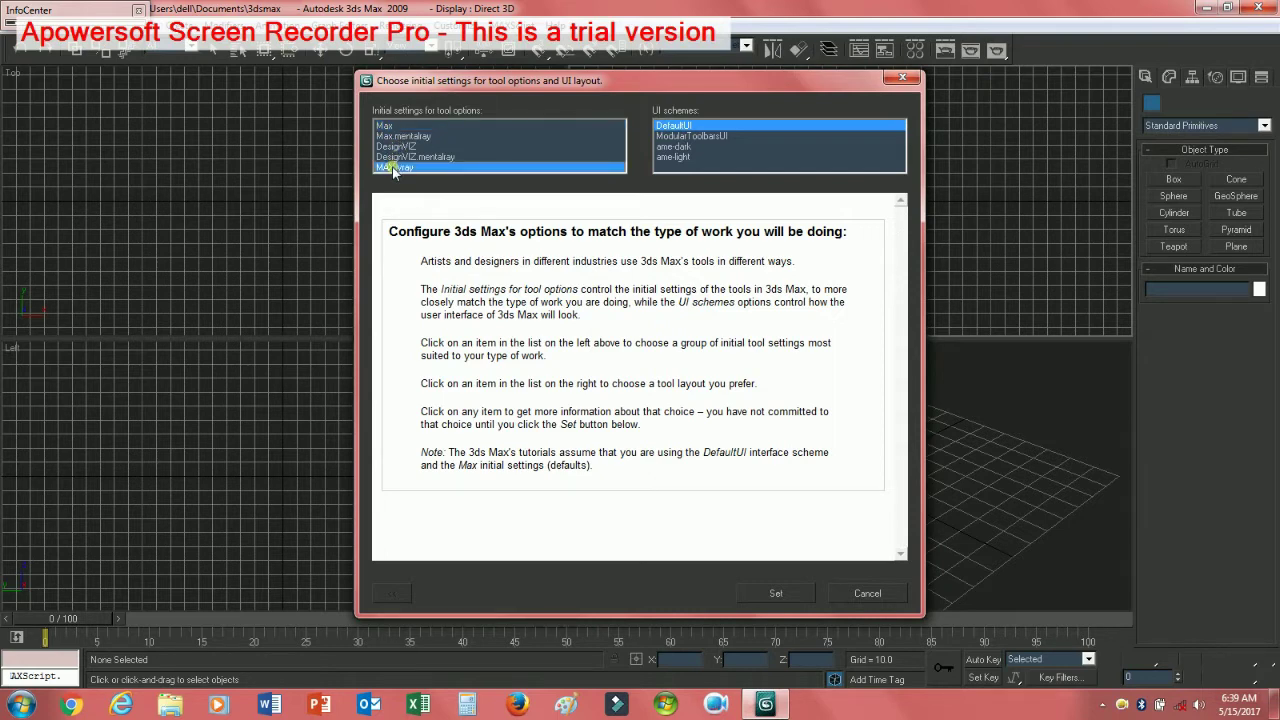
pyautogui.click(677, 157)
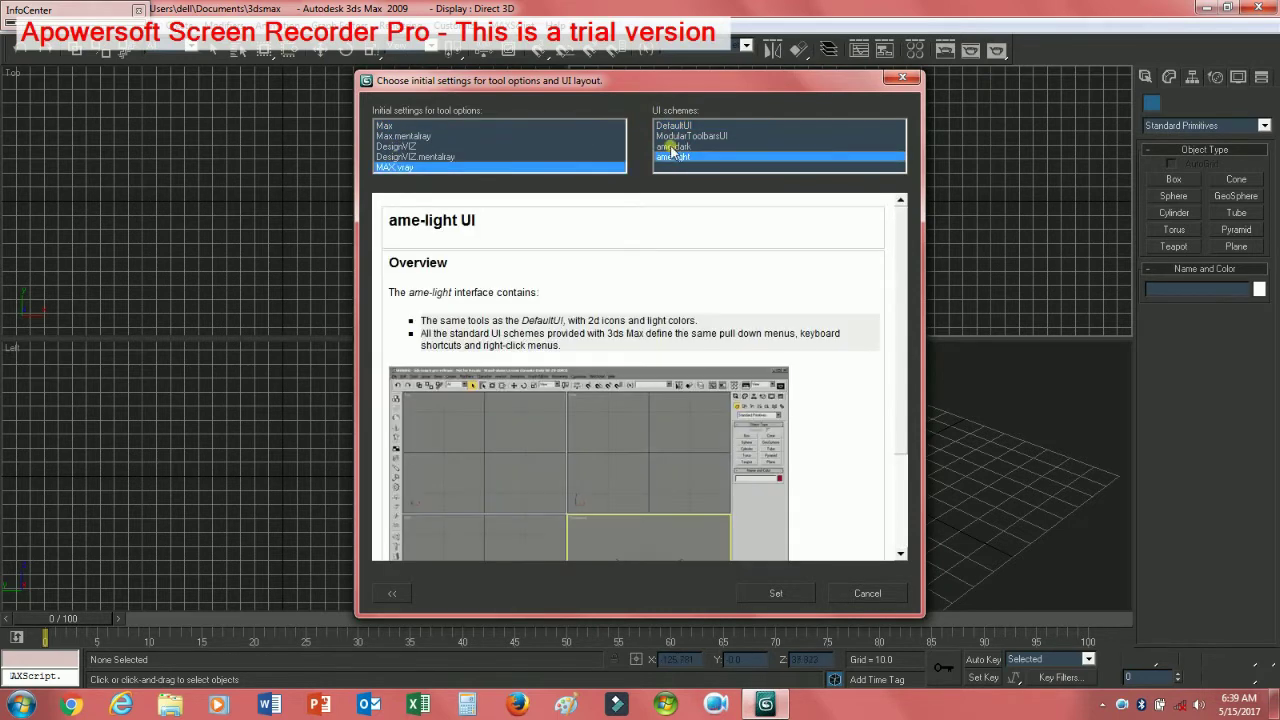
pyautogui.click(673, 146)
pyautogui.click(779, 594)
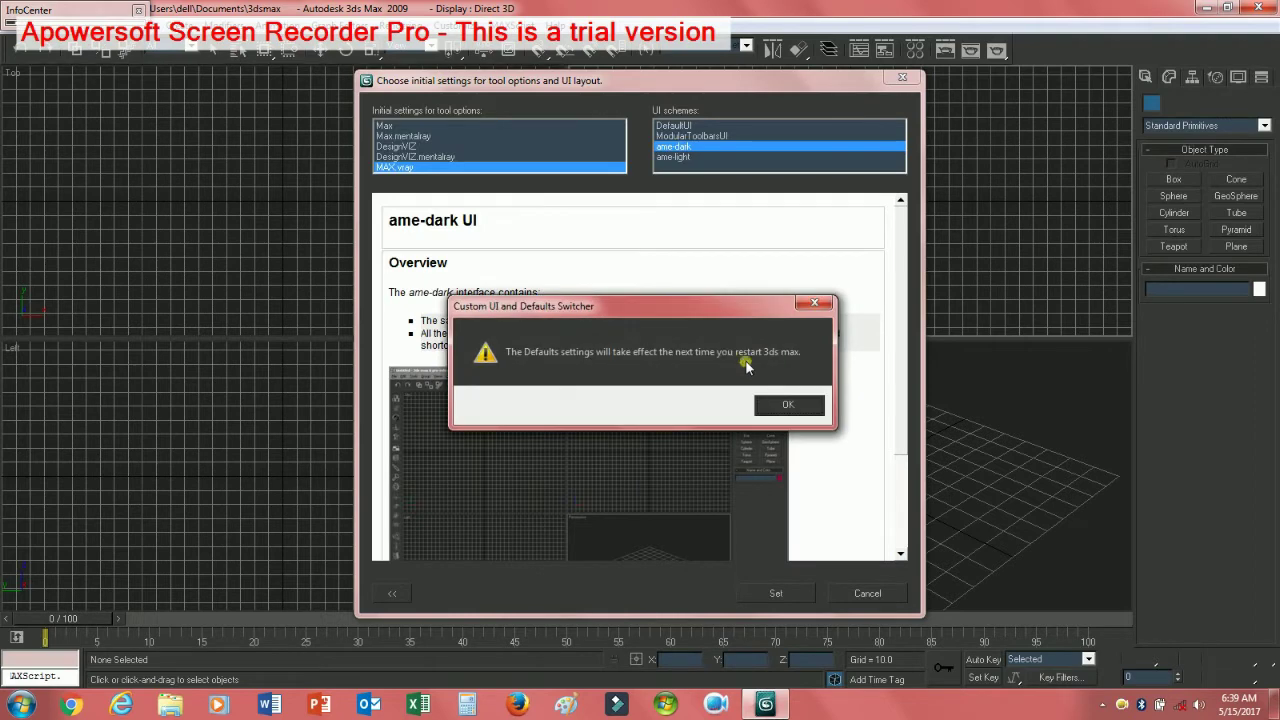
pyautogui.click(787, 408)
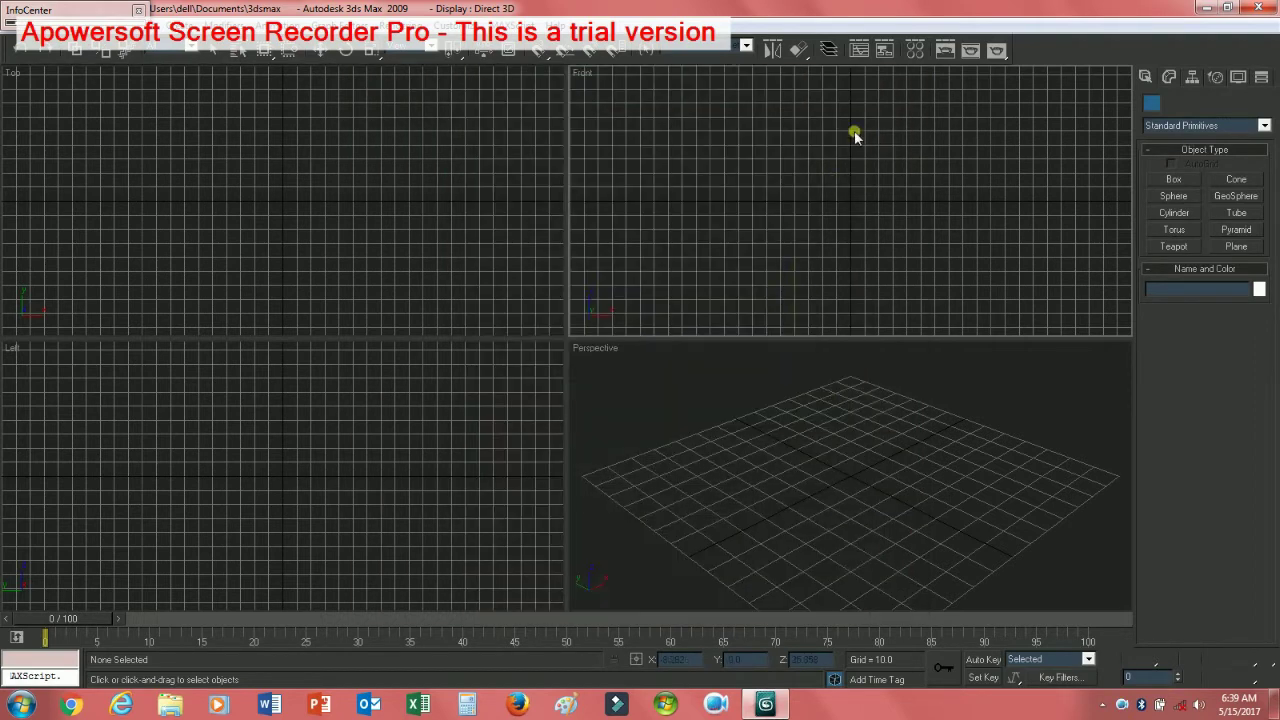
pyautogui.click(1258, 8)
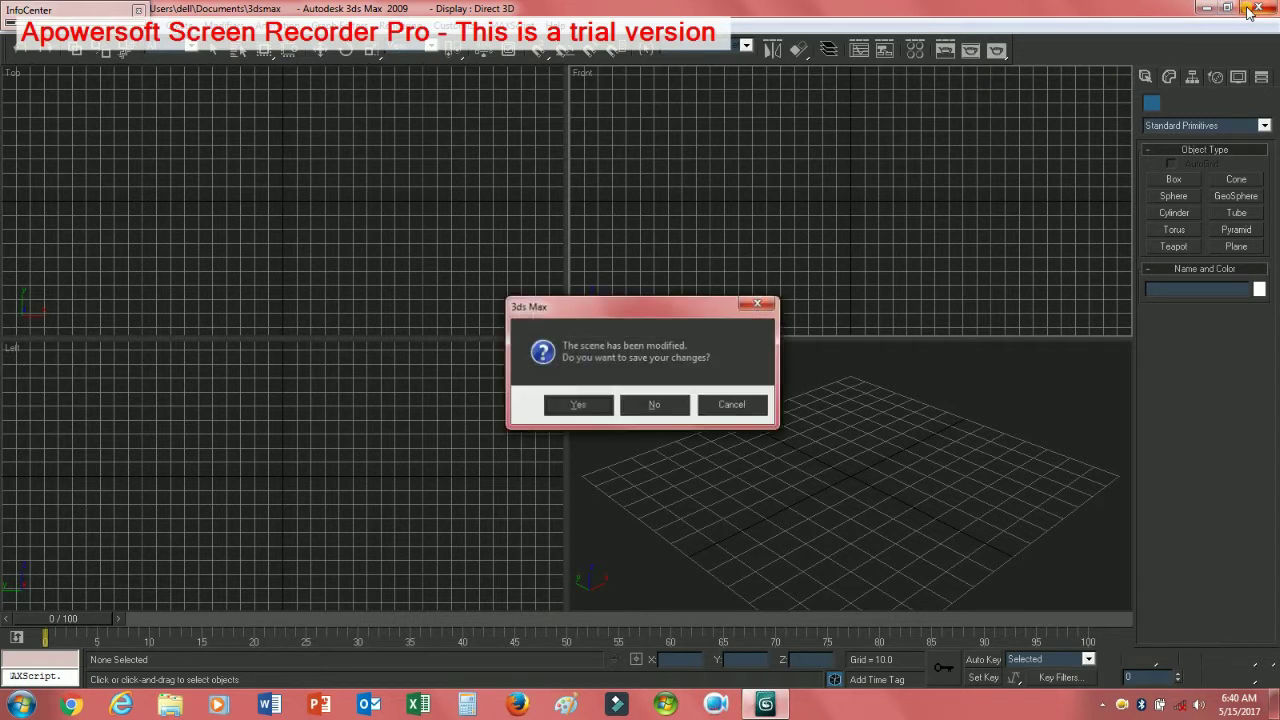
pyautogui.click(645, 404)
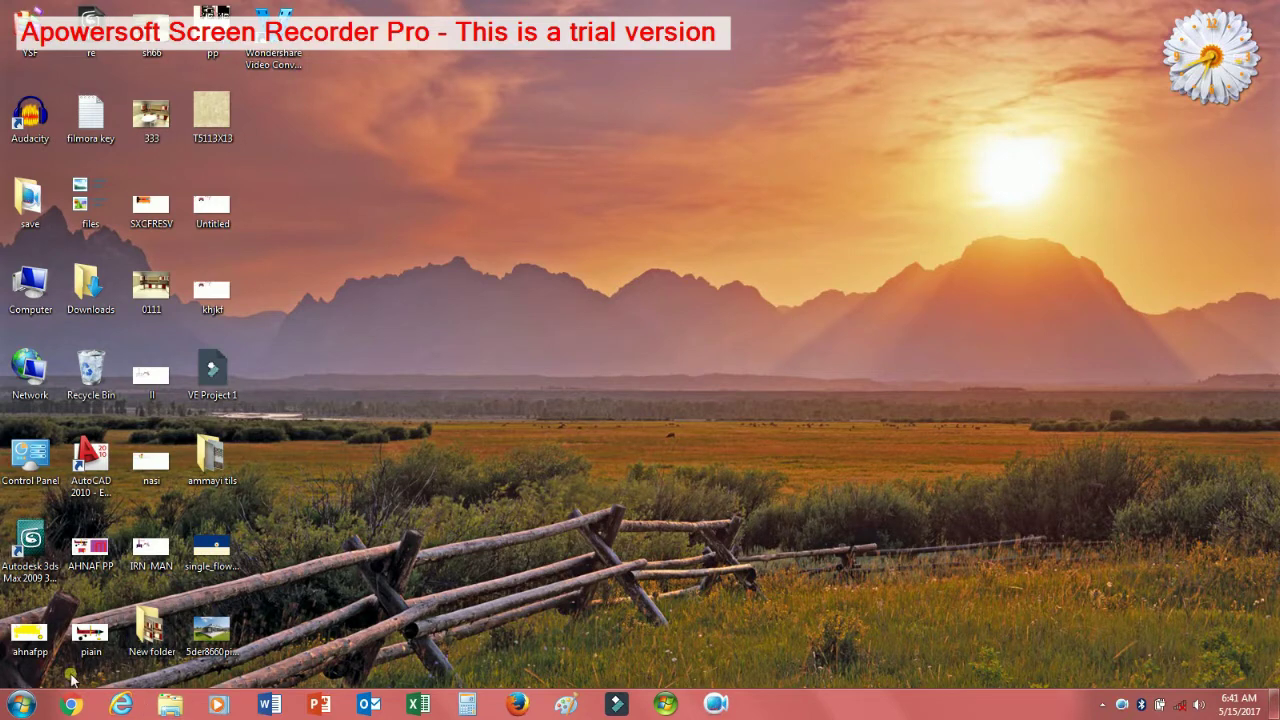
# Step: Relaunch 3ds Max 2009 from its desktop shortcut, now showing the dark interface
pyautogui.click(22, 706)
pyautogui.click(33, 557)
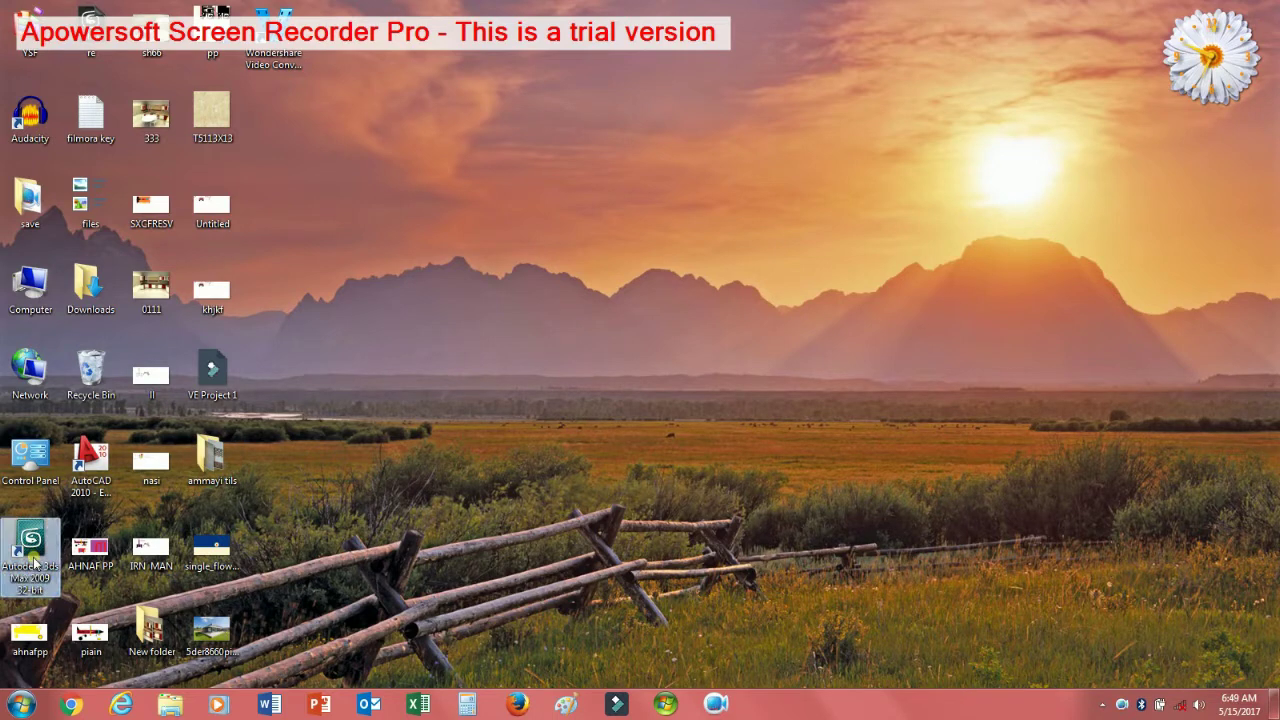
pyautogui.doubleClick(35, 568)
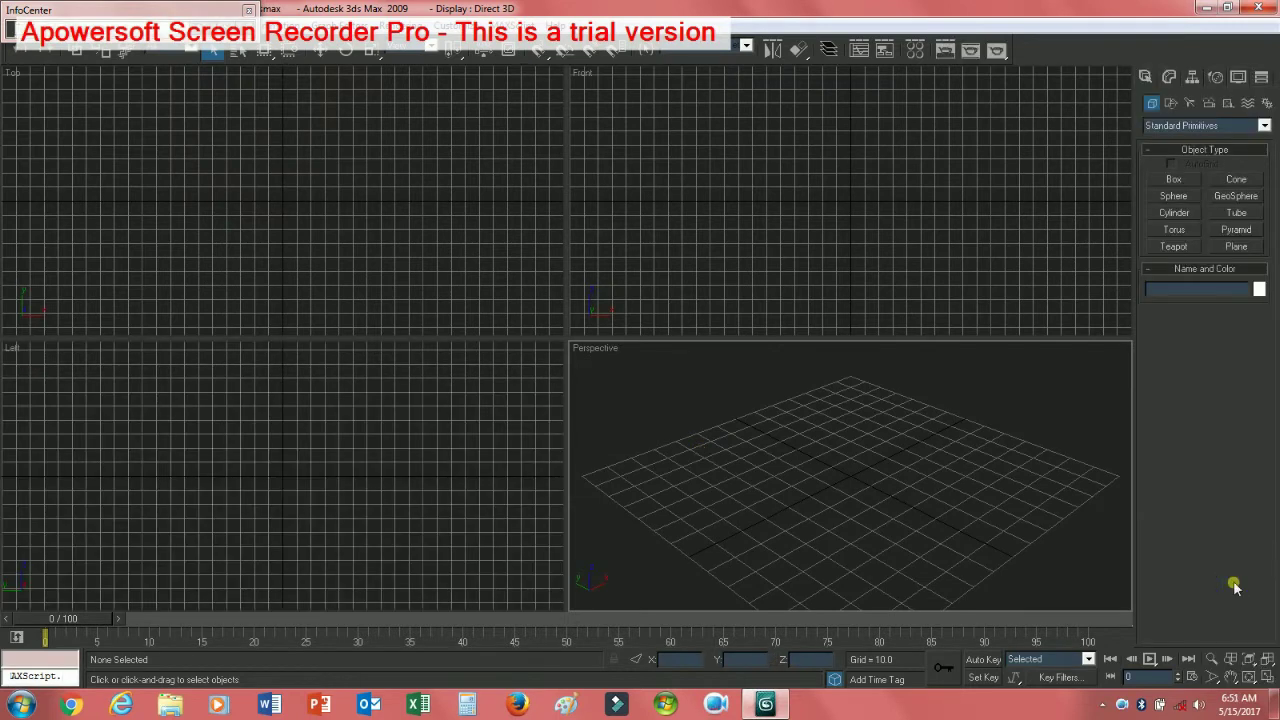
# Step: From the Front viewport, open Render Setup's V-Ray tab and collapse the Frame buffer rollout
pyautogui.click(807, 273)
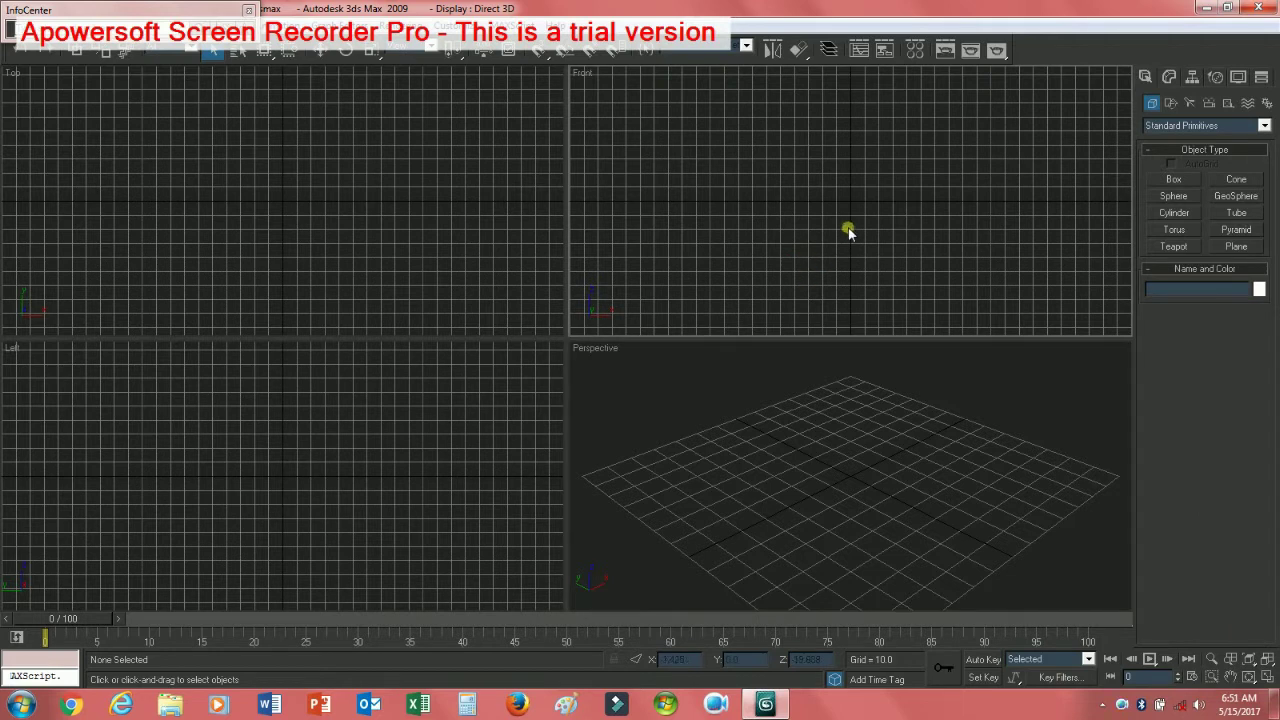
pyautogui.press('F10')
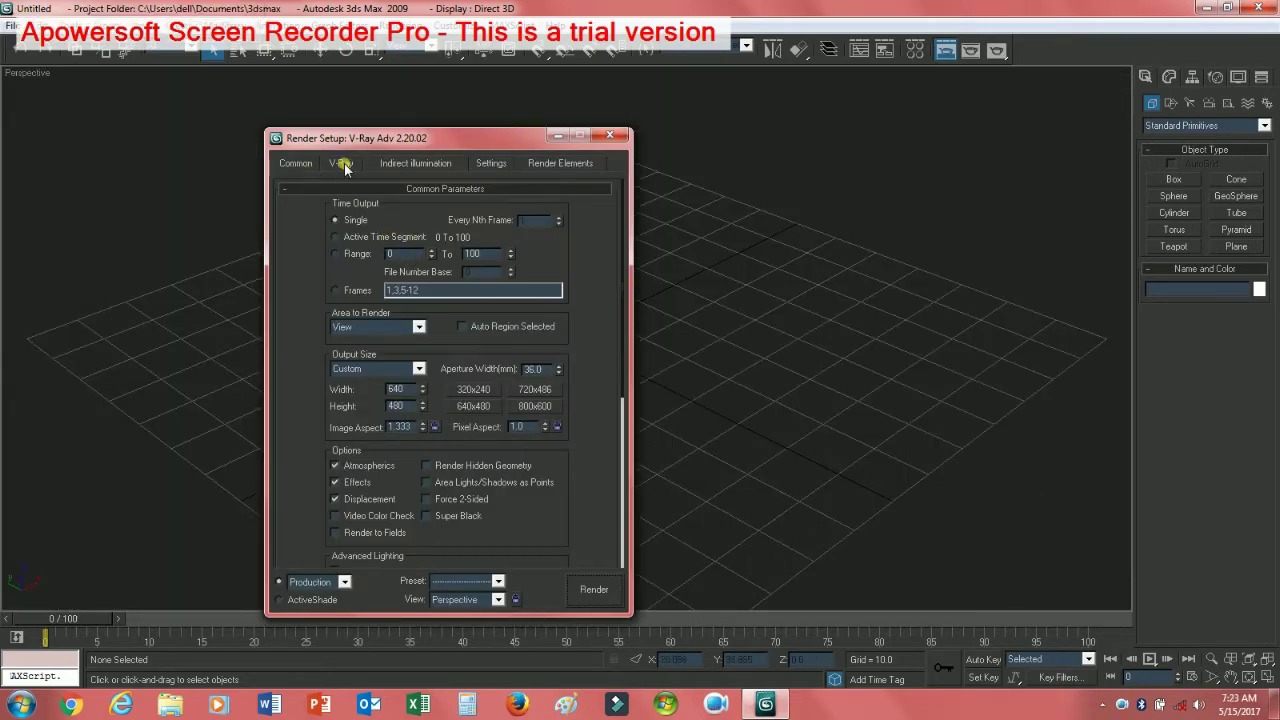
pyautogui.click(341, 164)
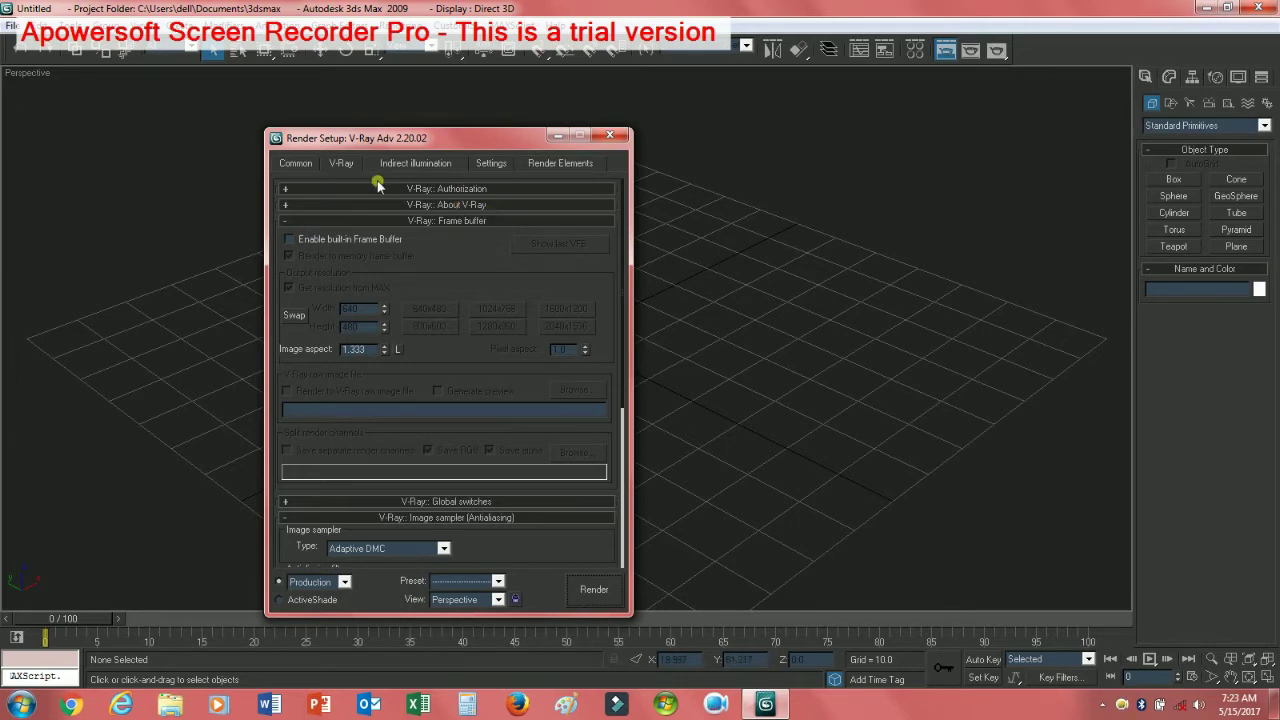
pyautogui.click(430, 220)
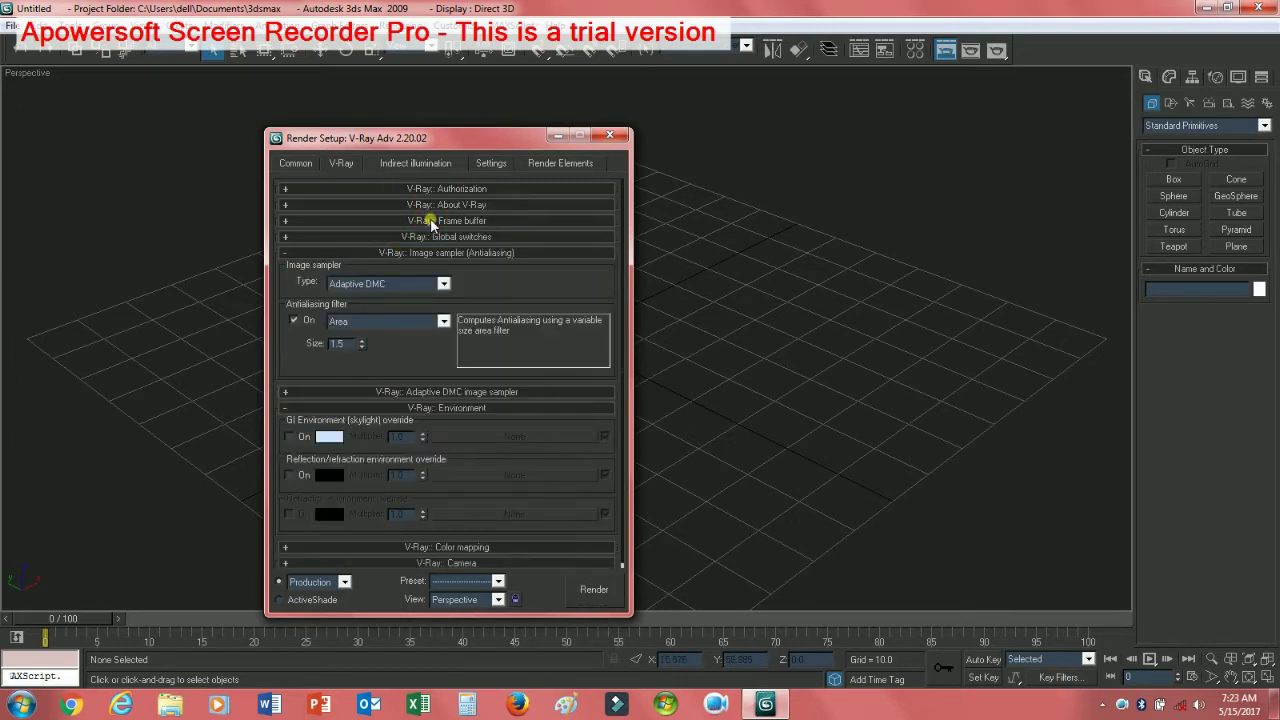
# Step: Choose the Catmull-Rom antialiasing filter and tick the GI Environment (skylight) override On
pyautogui.click(443, 322)
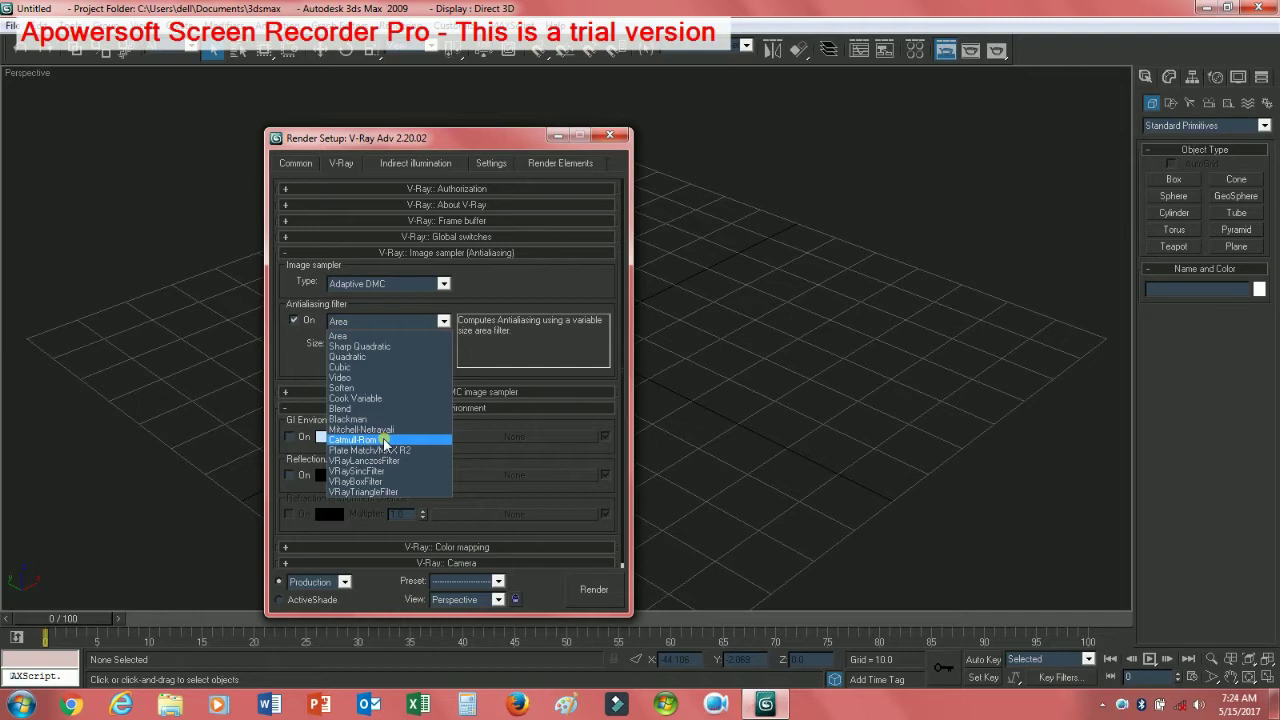
pyautogui.click(384, 440)
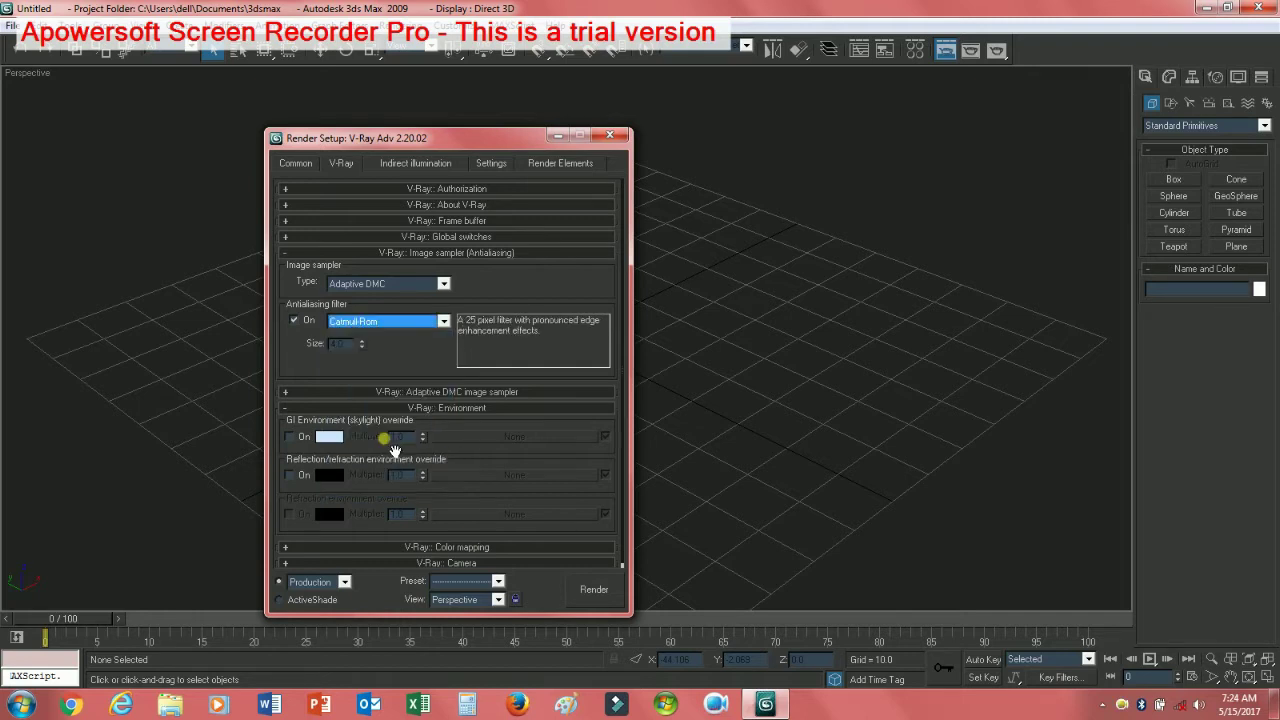
pyautogui.click(290, 438)
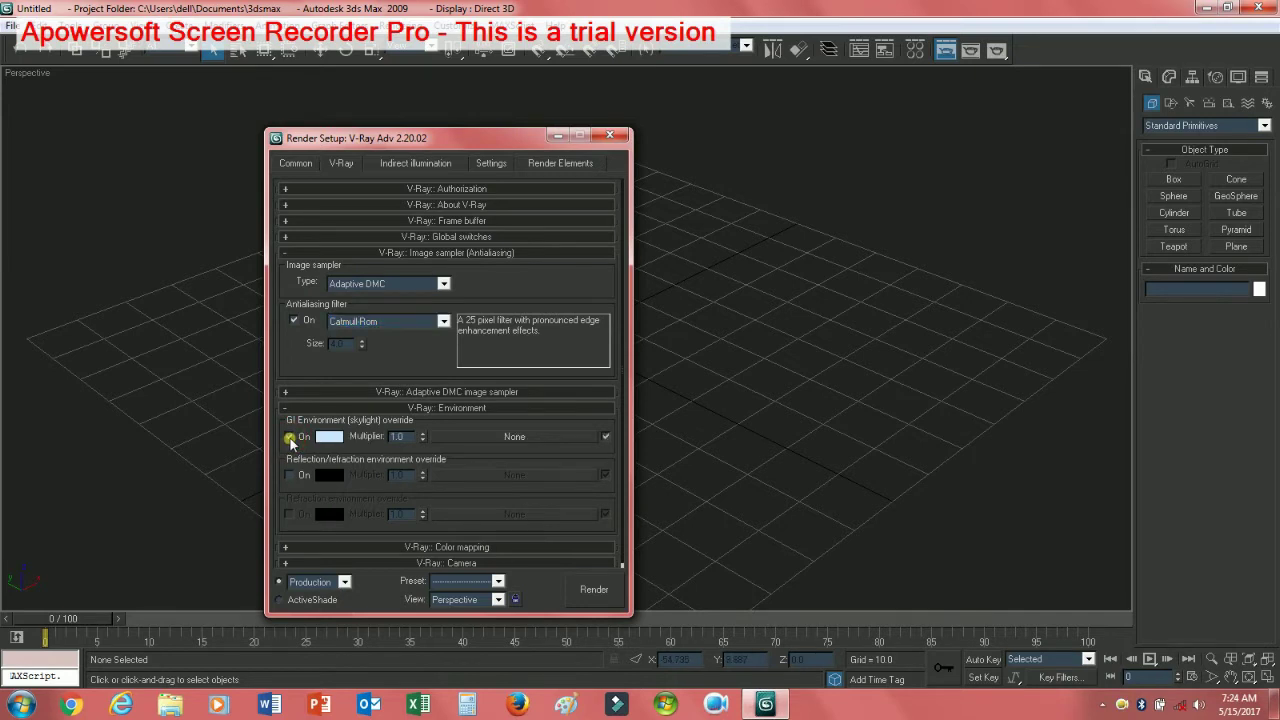
# Step: Make the skylight override colour light grey RGB 235, 235, 235, then expand Global switches
pyautogui.click(328, 438)
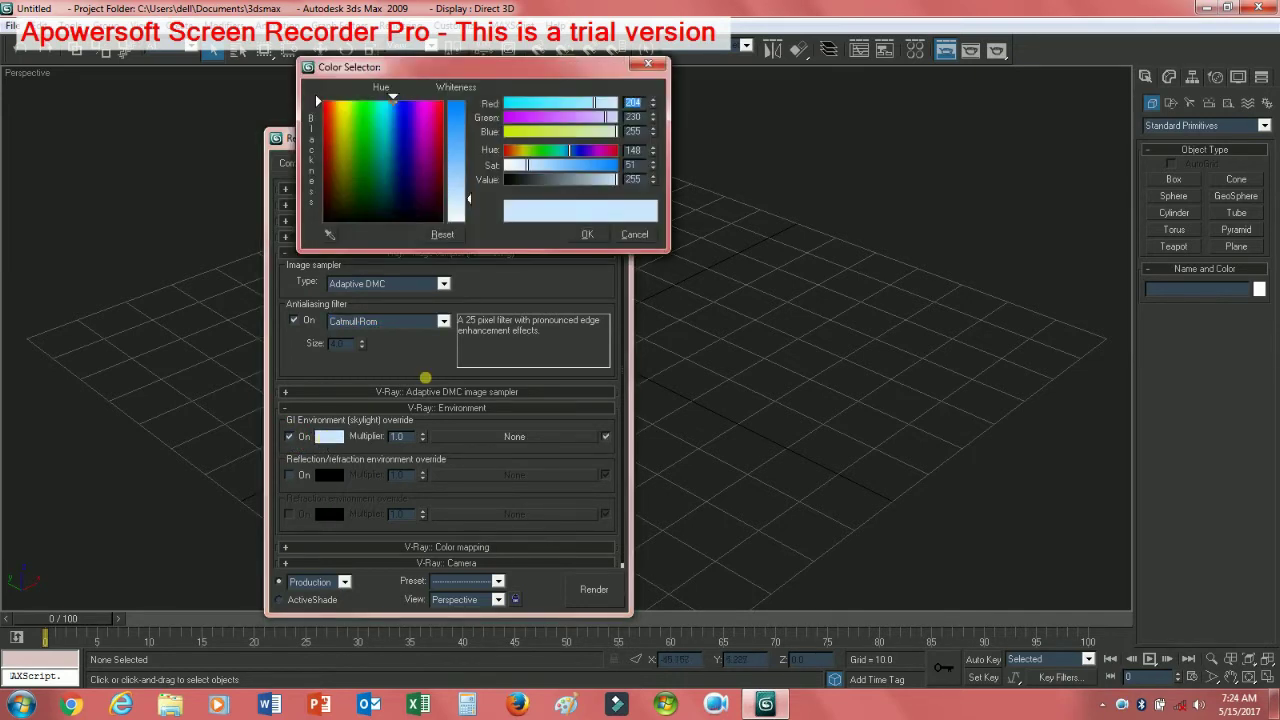
pyautogui.moveTo(458, 215); pyautogui.dragTo(458, 224)
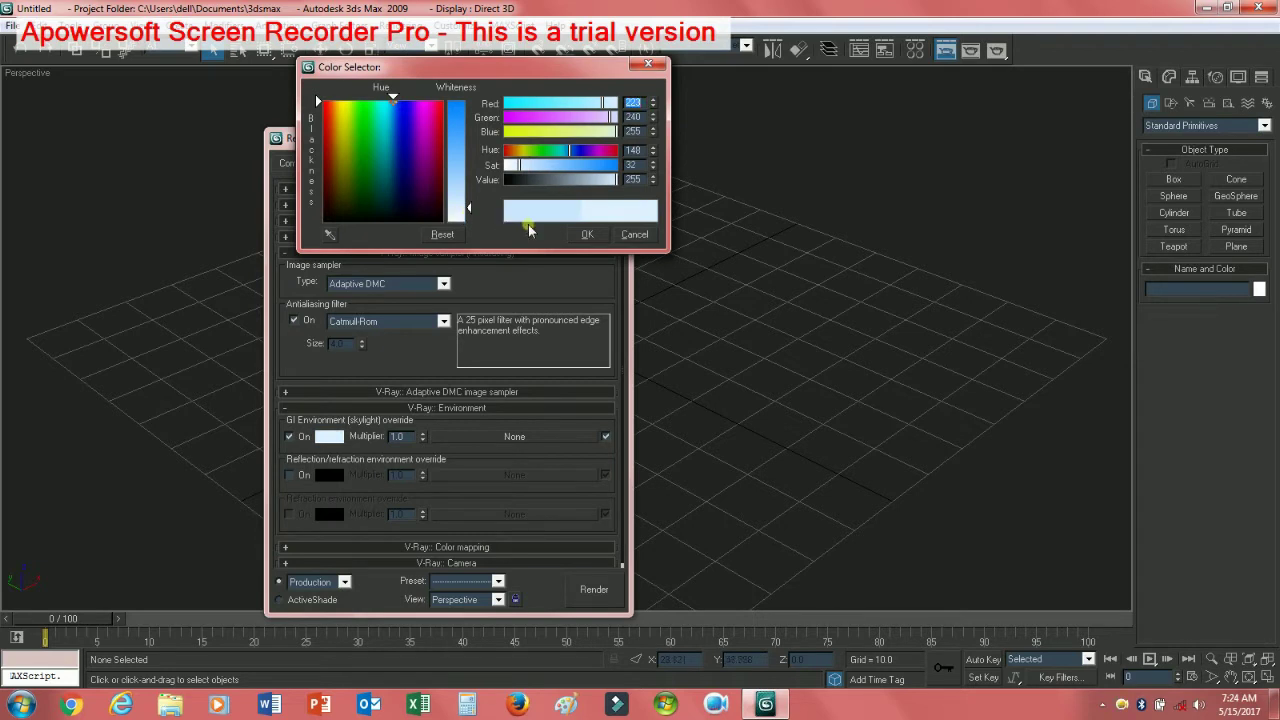
pyautogui.click(581, 235)
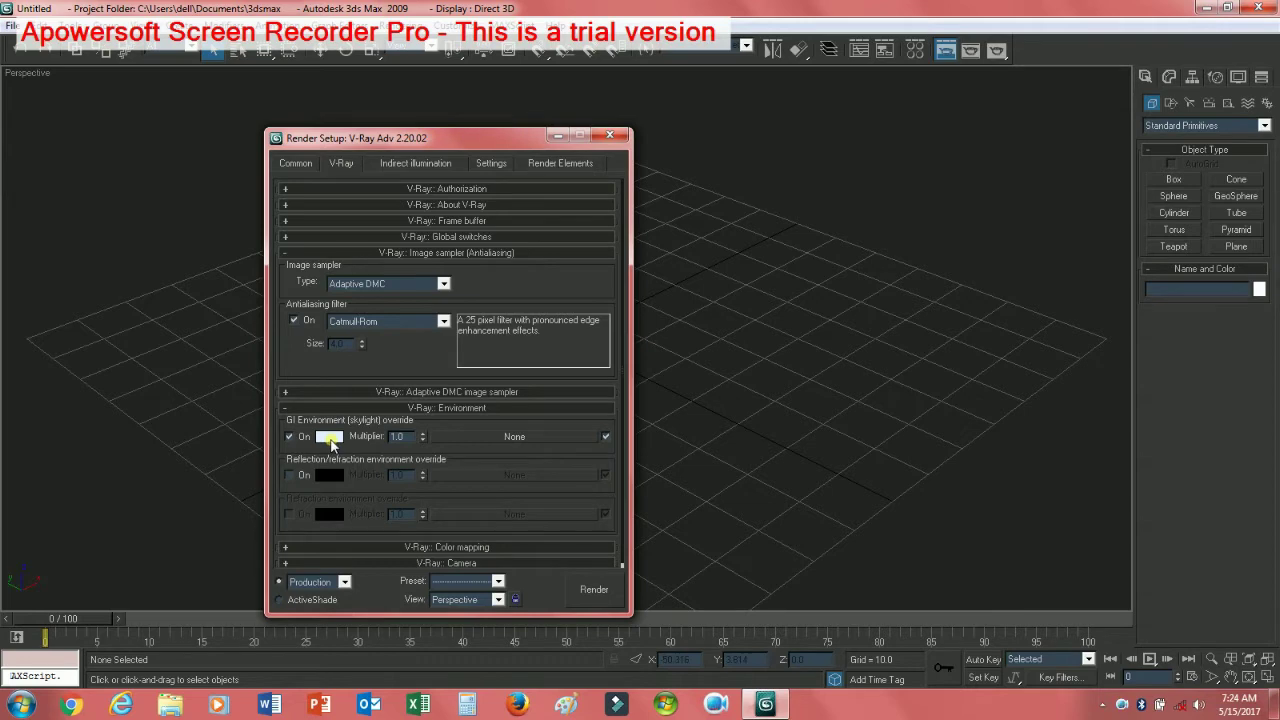
pyautogui.click(330, 437)
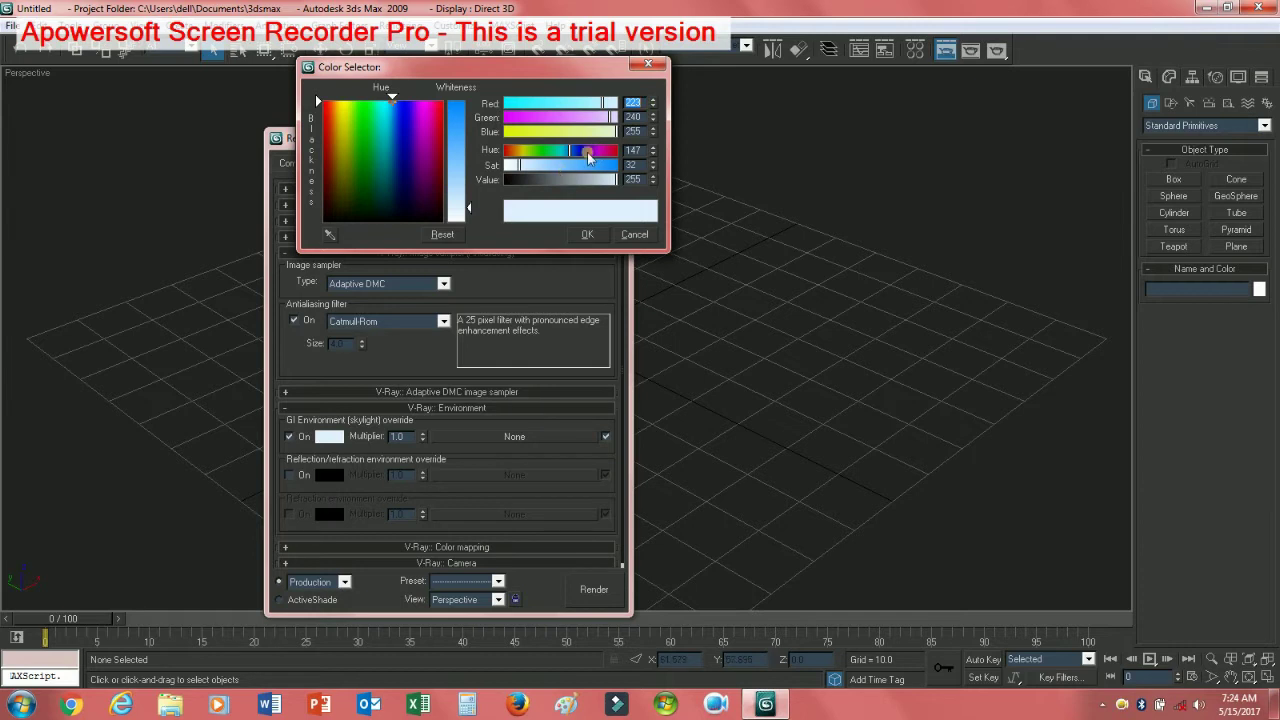
pyautogui.click(614, 151)
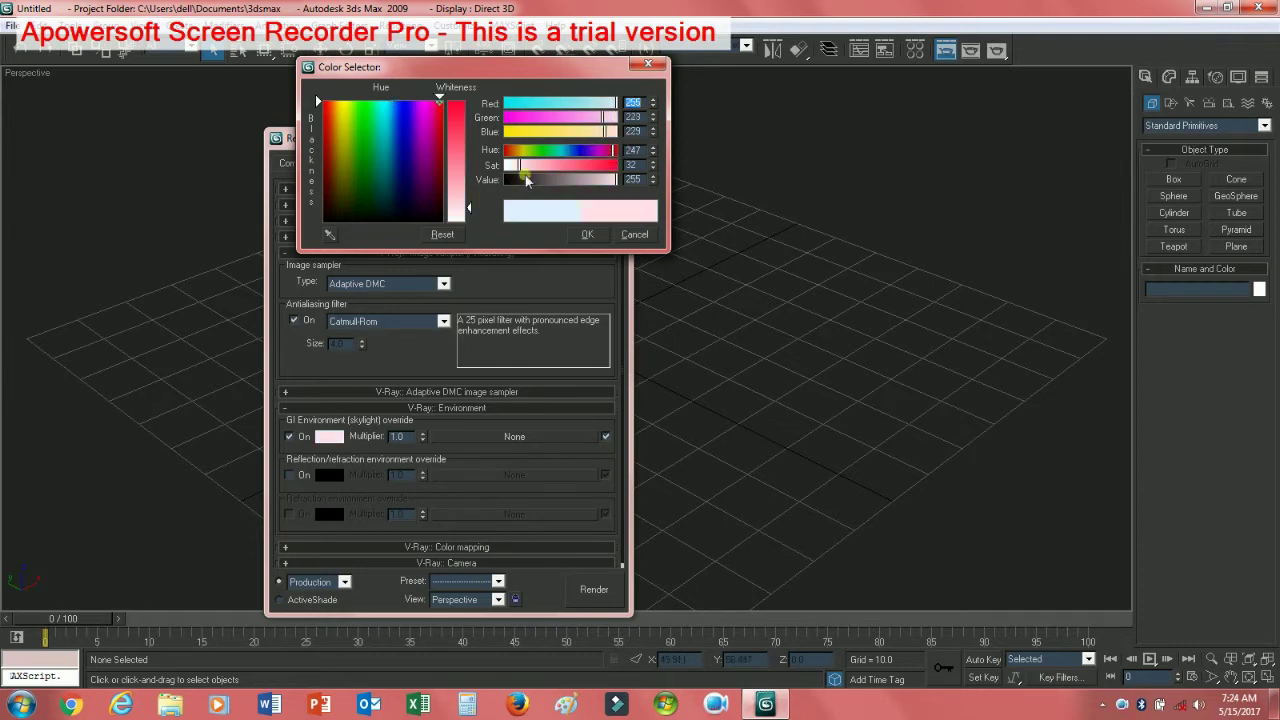
pyautogui.click(514, 180)
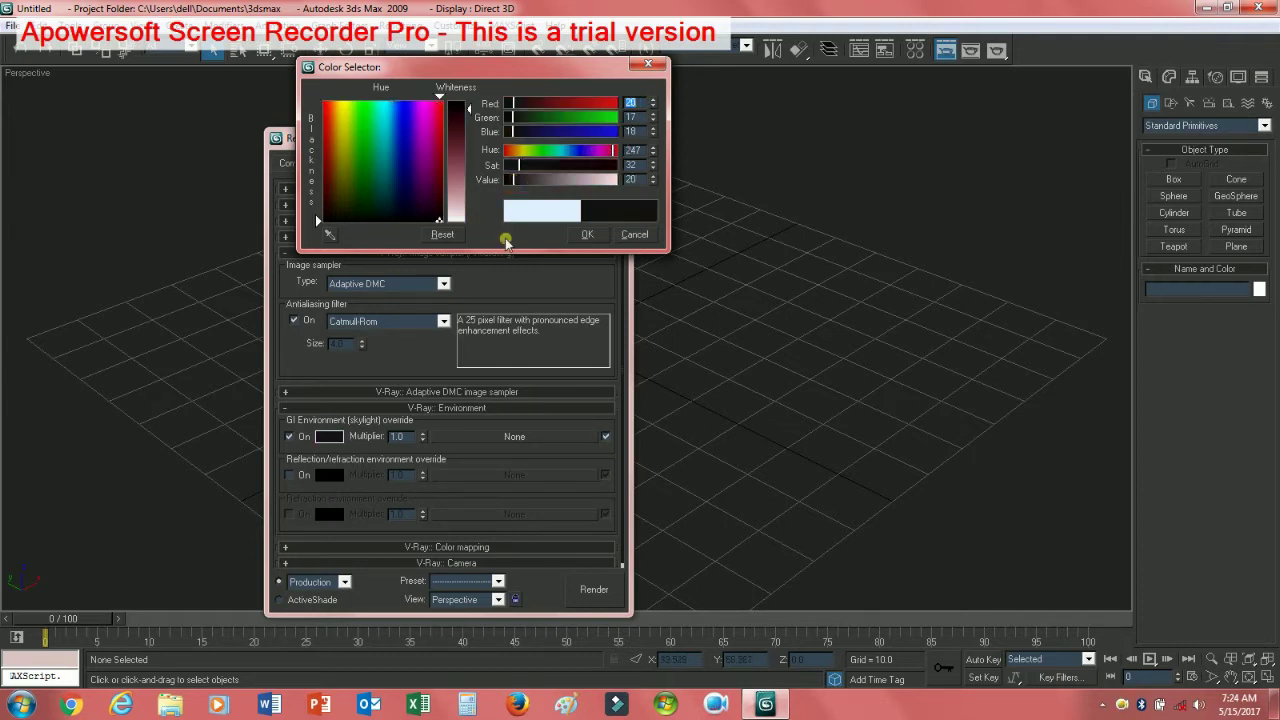
pyautogui.click(459, 213)
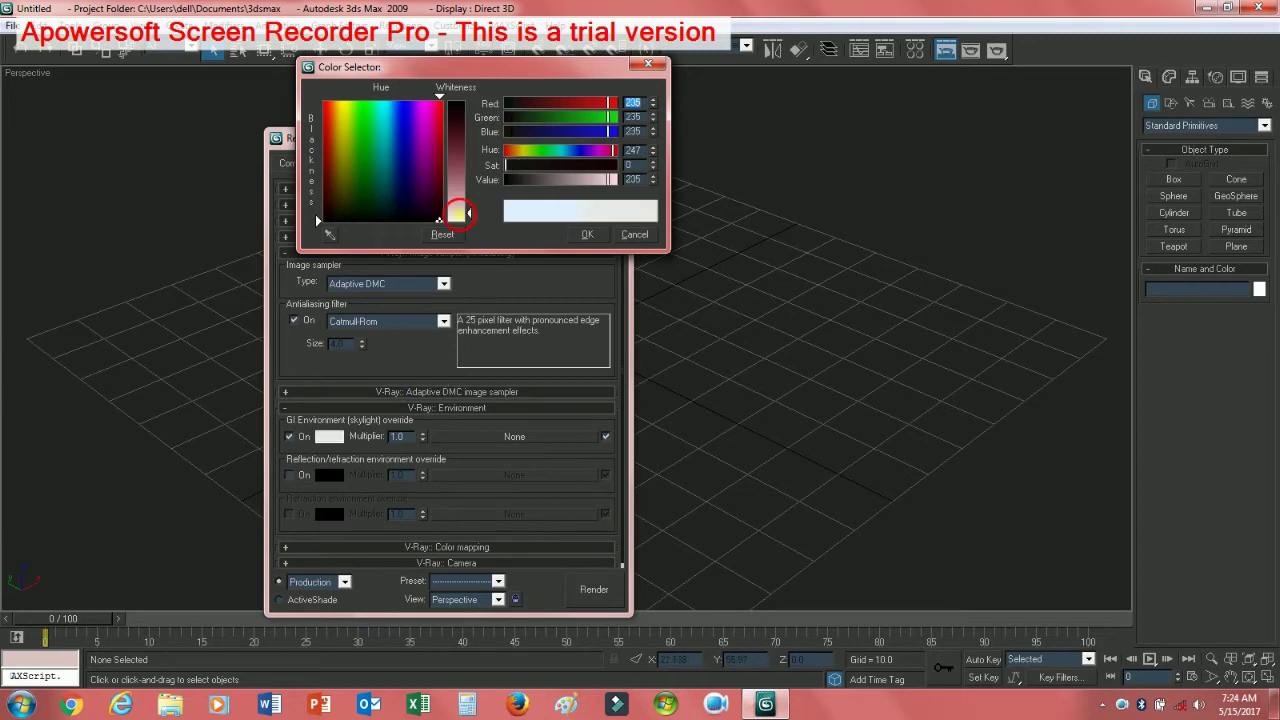
pyautogui.click(582, 235)
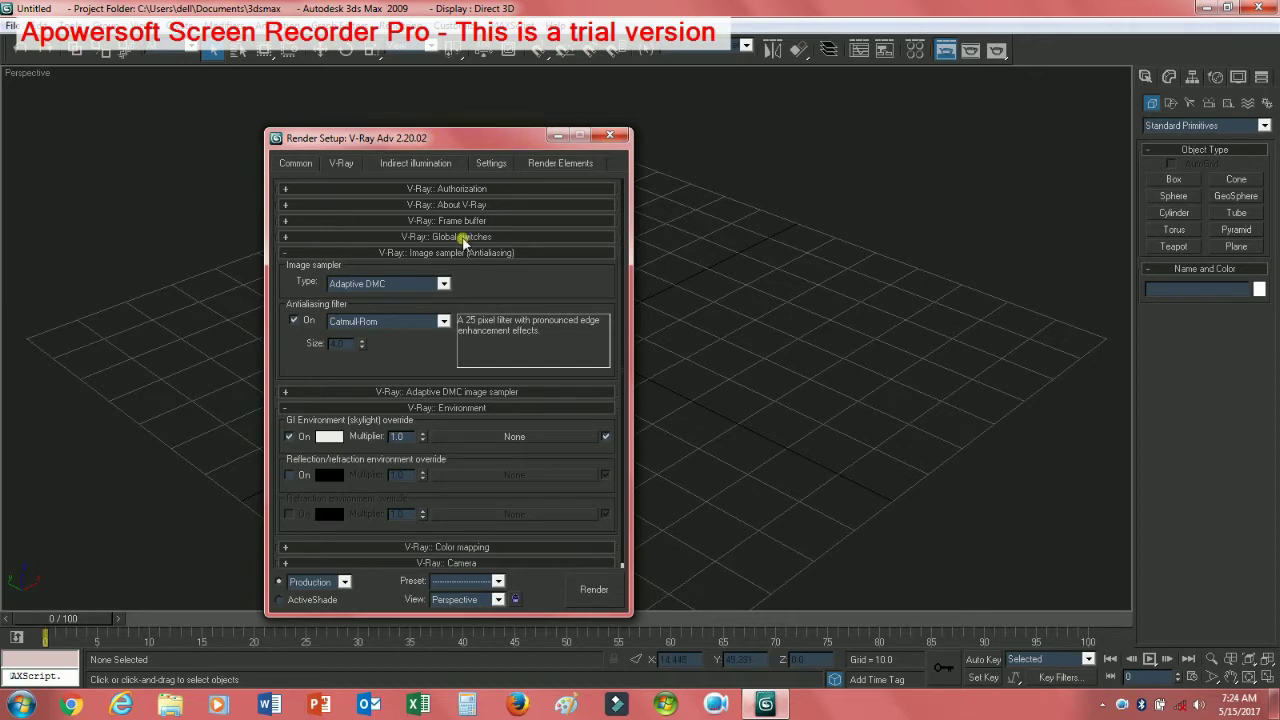
pyautogui.click(463, 238)
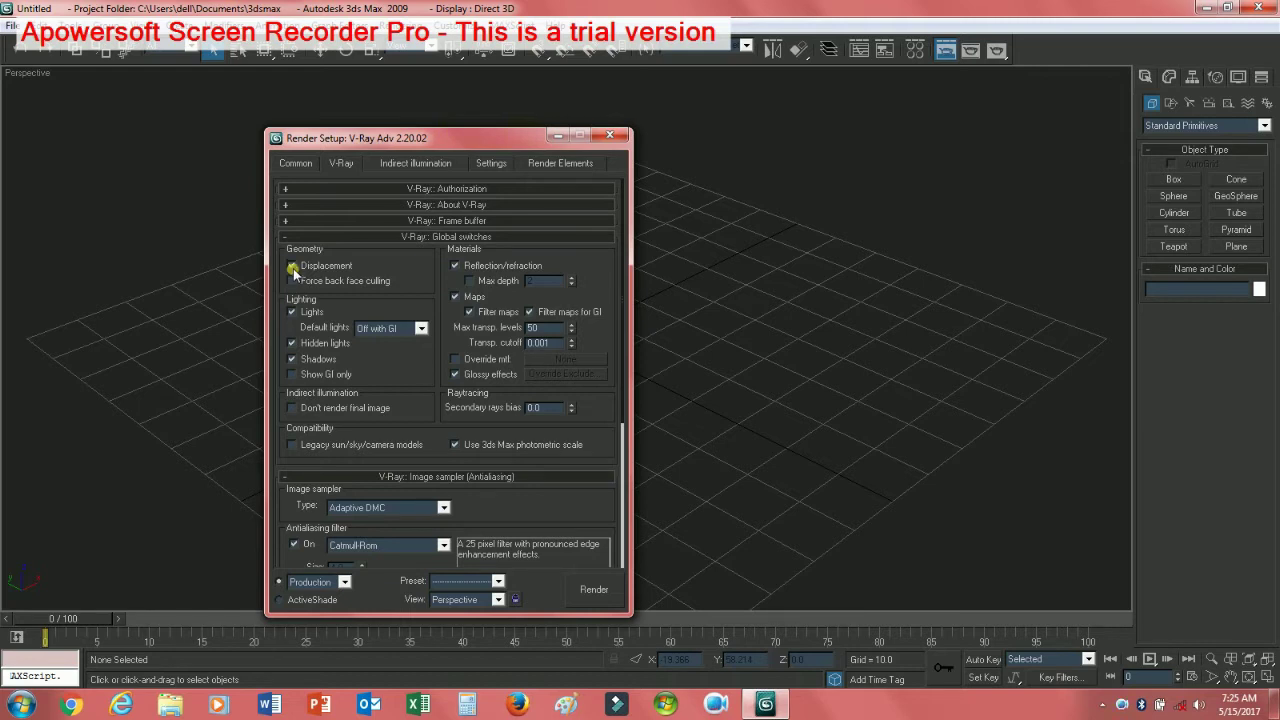
# Step: Check Displacement and Lights, choose Off with GI for default lights, and uncheck Hidden lights
pyautogui.click(292, 265)
pyautogui.click(291, 312)
pyautogui.click(421, 331)
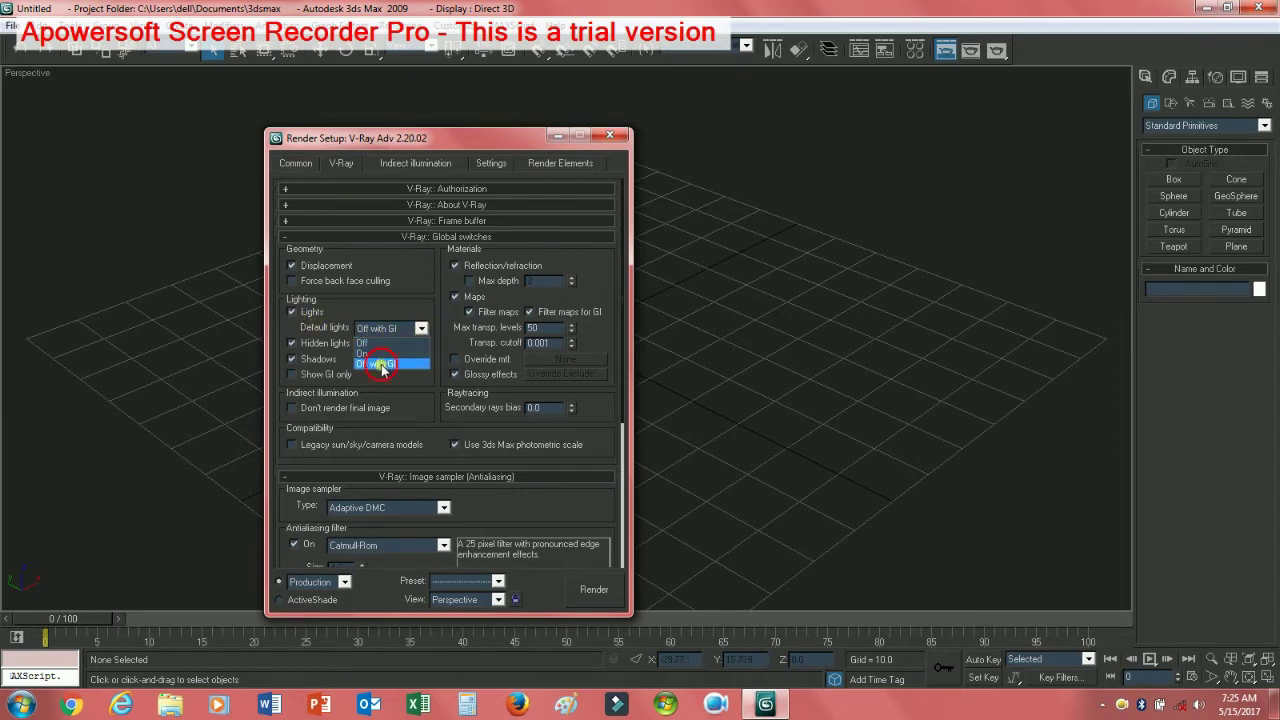
pyautogui.click(375, 366)
pyautogui.click(292, 343)
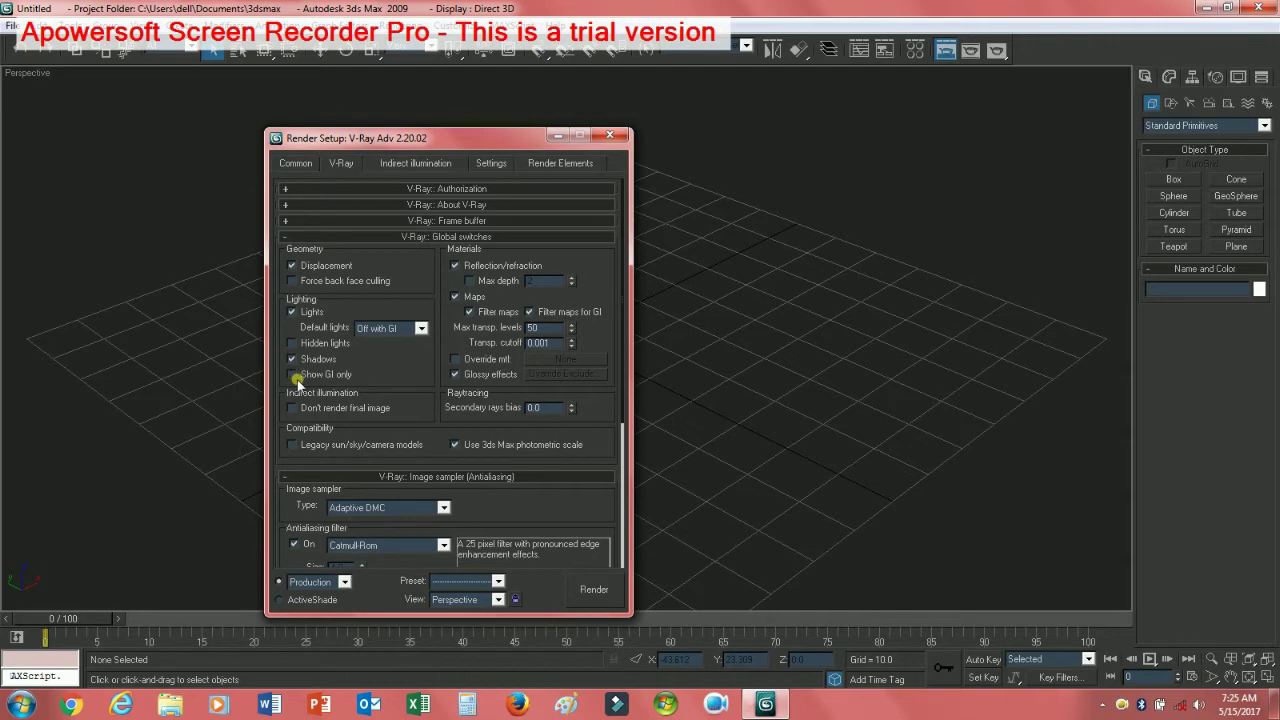
# Step: Collapse the Global switches, Image sampler, Adaptive DMC and Environment rollouts
pyautogui.click(460, 237)
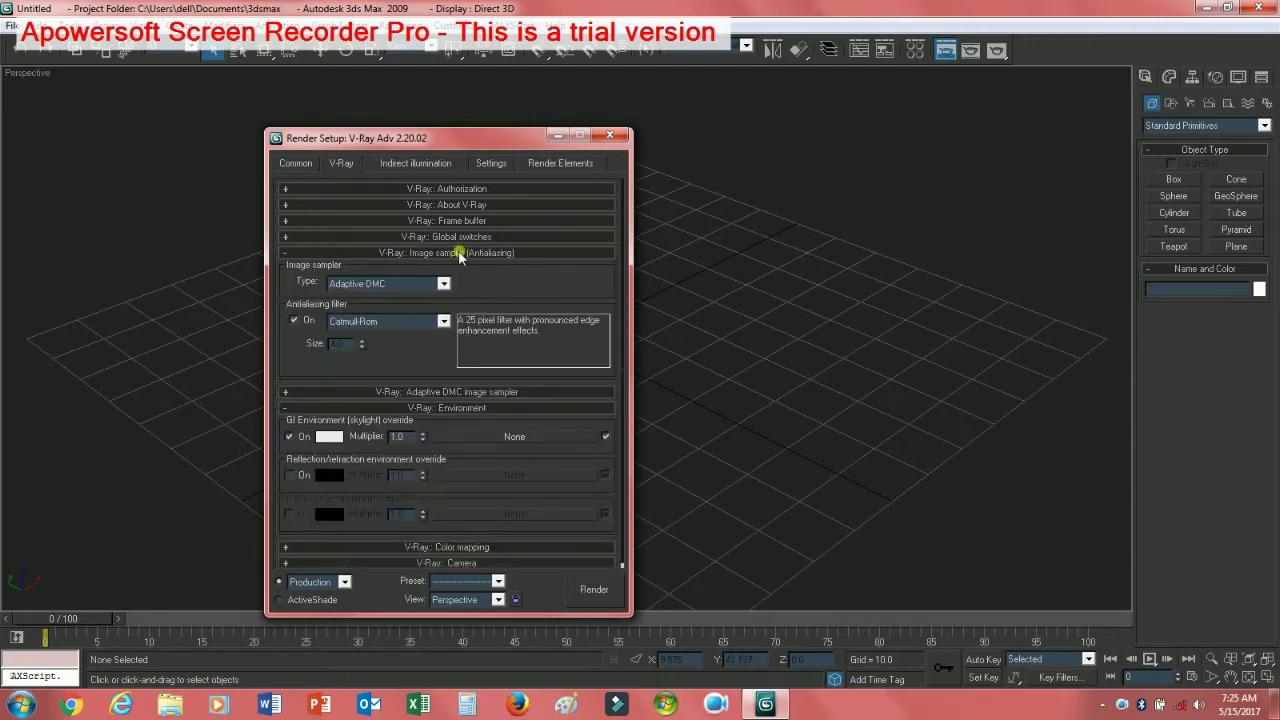
pyautogui.click(460, 253)
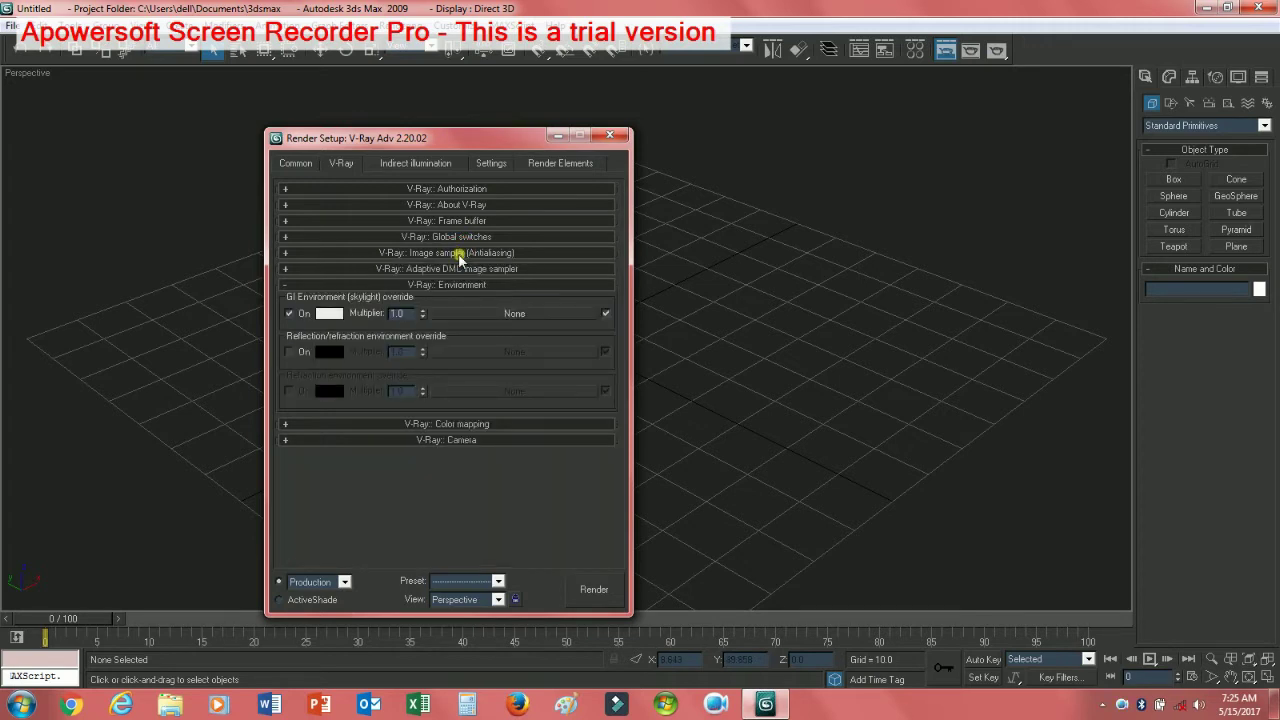
pyautogui.click(460, 253)
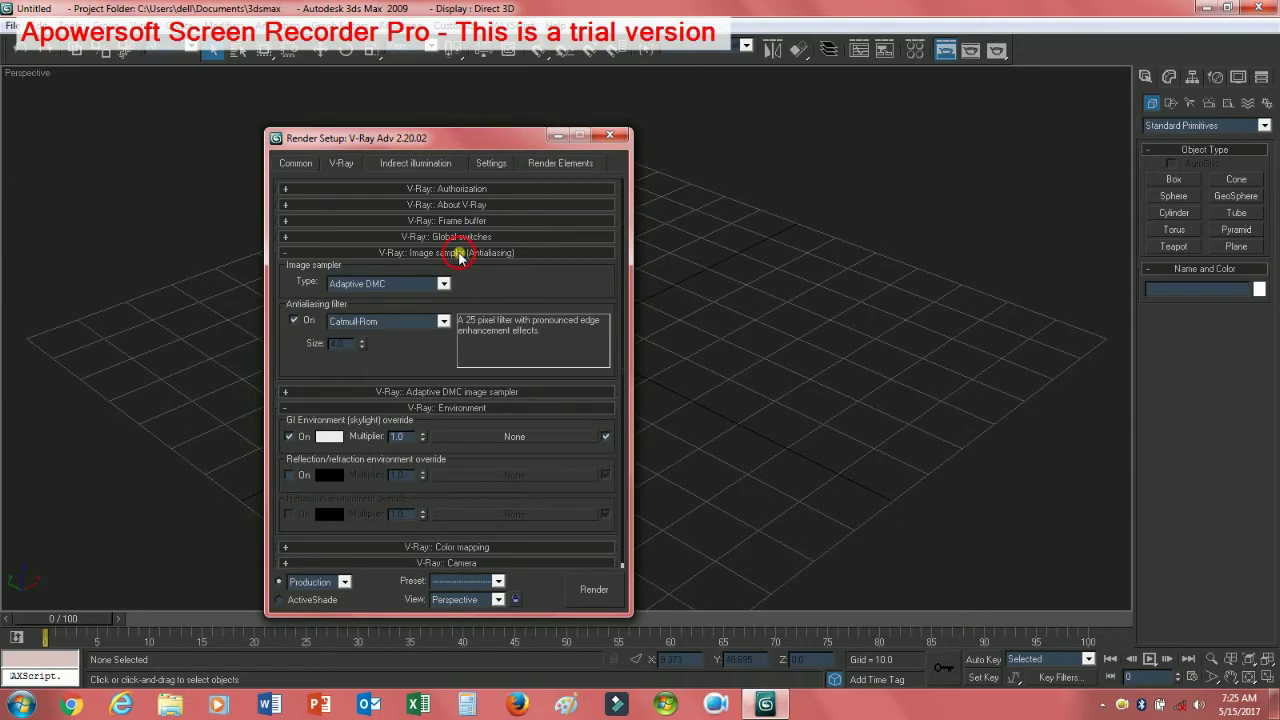
pyautogui.click(460, 253)
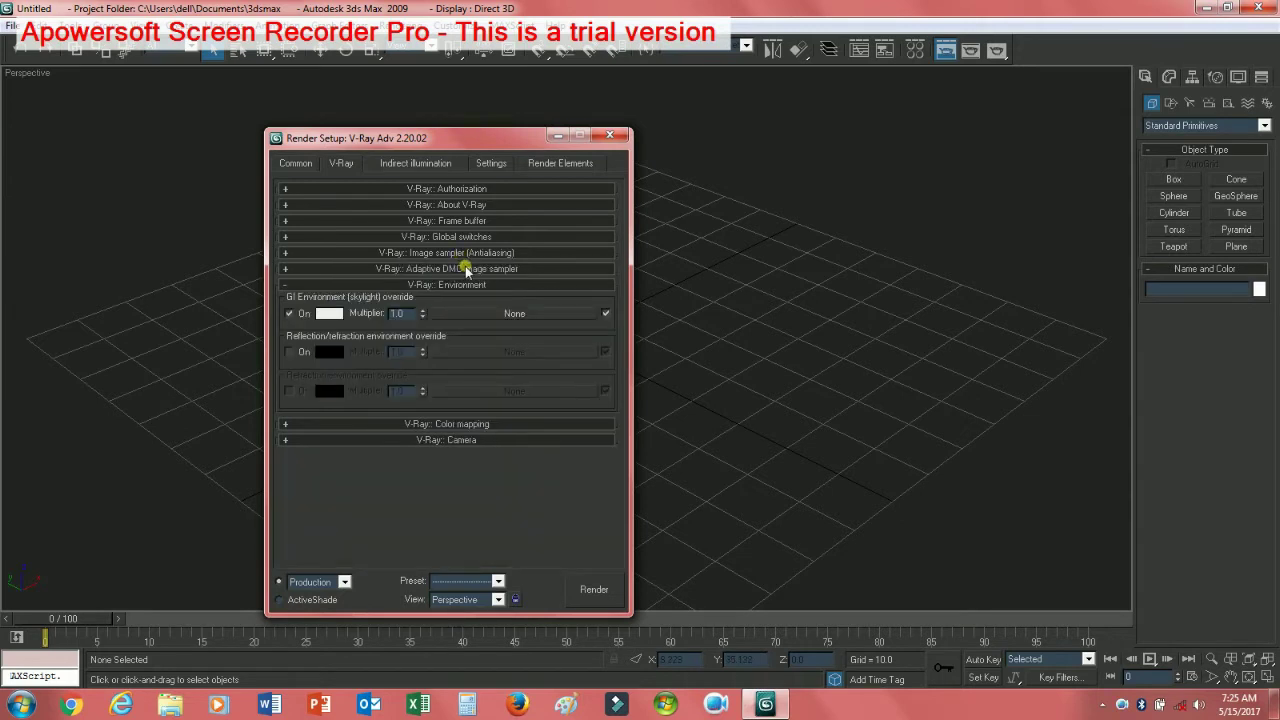
pyautogui.click(465, 268)
pyautogui.click(465, 268)
pyautogui.click(460, 285)
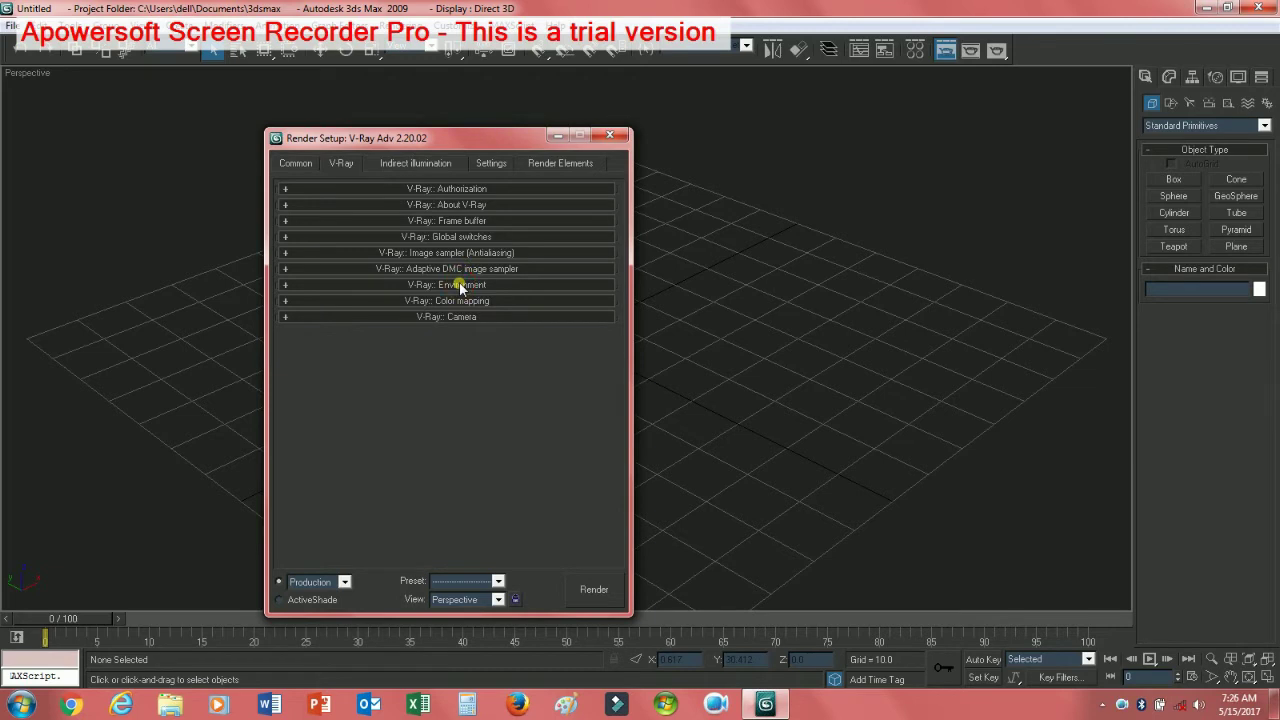
pyautogui.click(460, 285)
pyautogui.click(460, 285)
# Step: Expand the Color mapping rollout and set its type to Intensity gamma
pyautogui.click(456, 301)
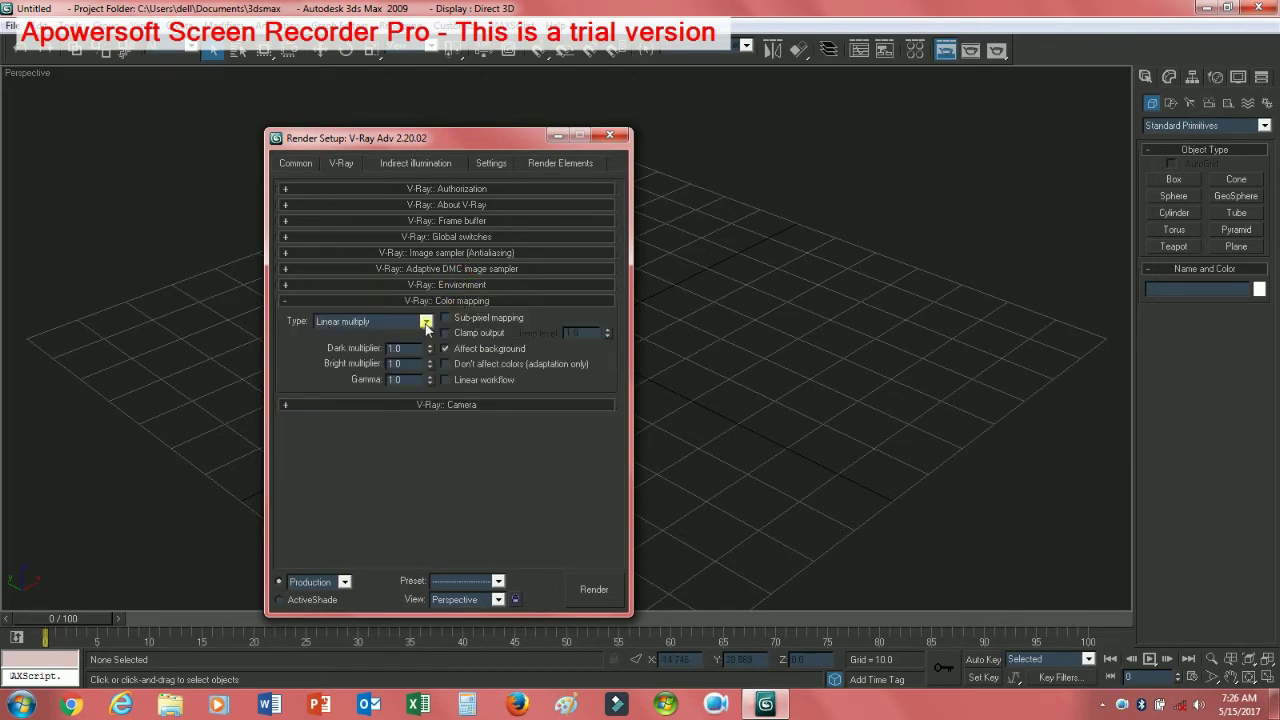
pyautogui.click(425, 321)
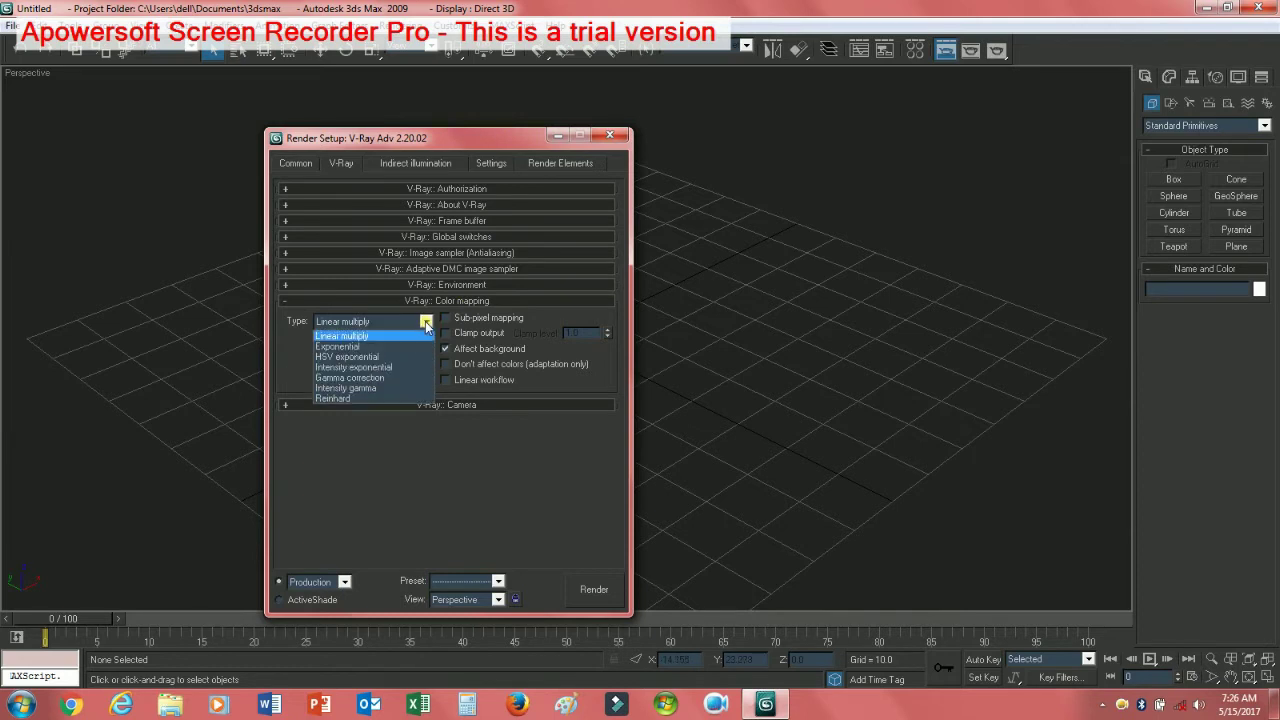
pyautogui.click(359, 390)
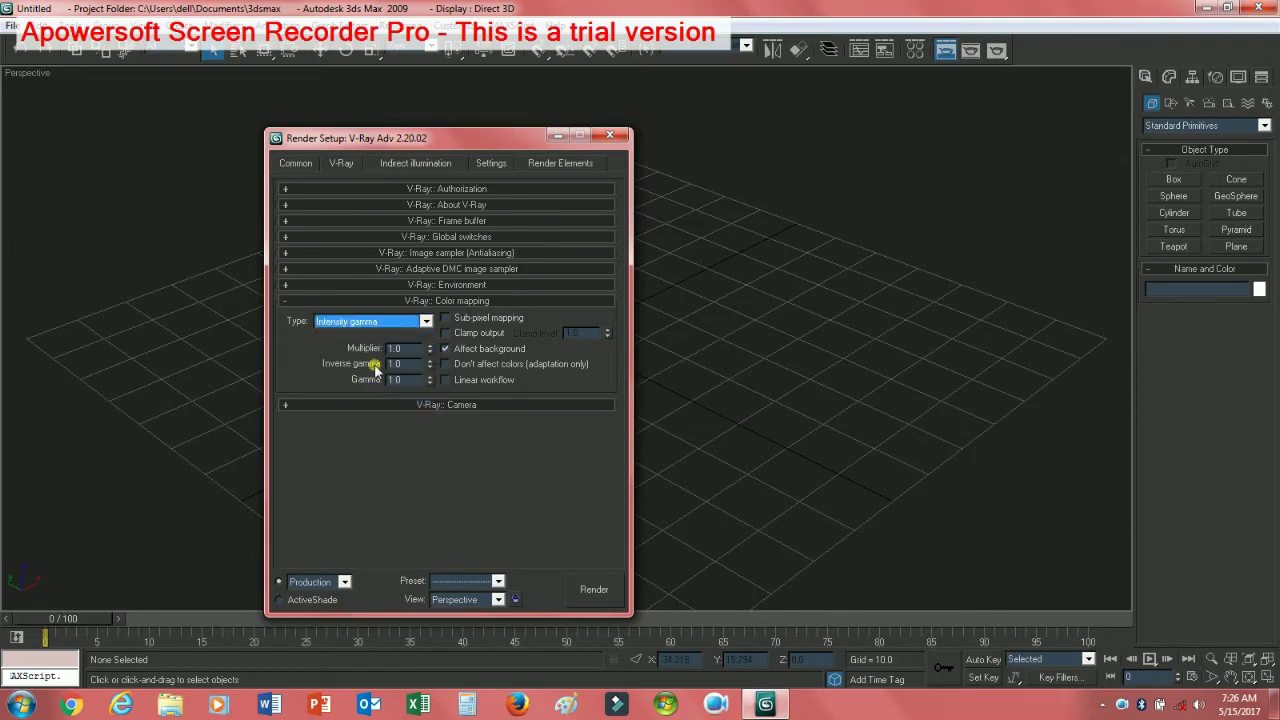
# Step: Enable V-Ray GI on the Indirect illumination tab with Irradiance map primary and Brute force secondary
pyautogui.click(409, 165)
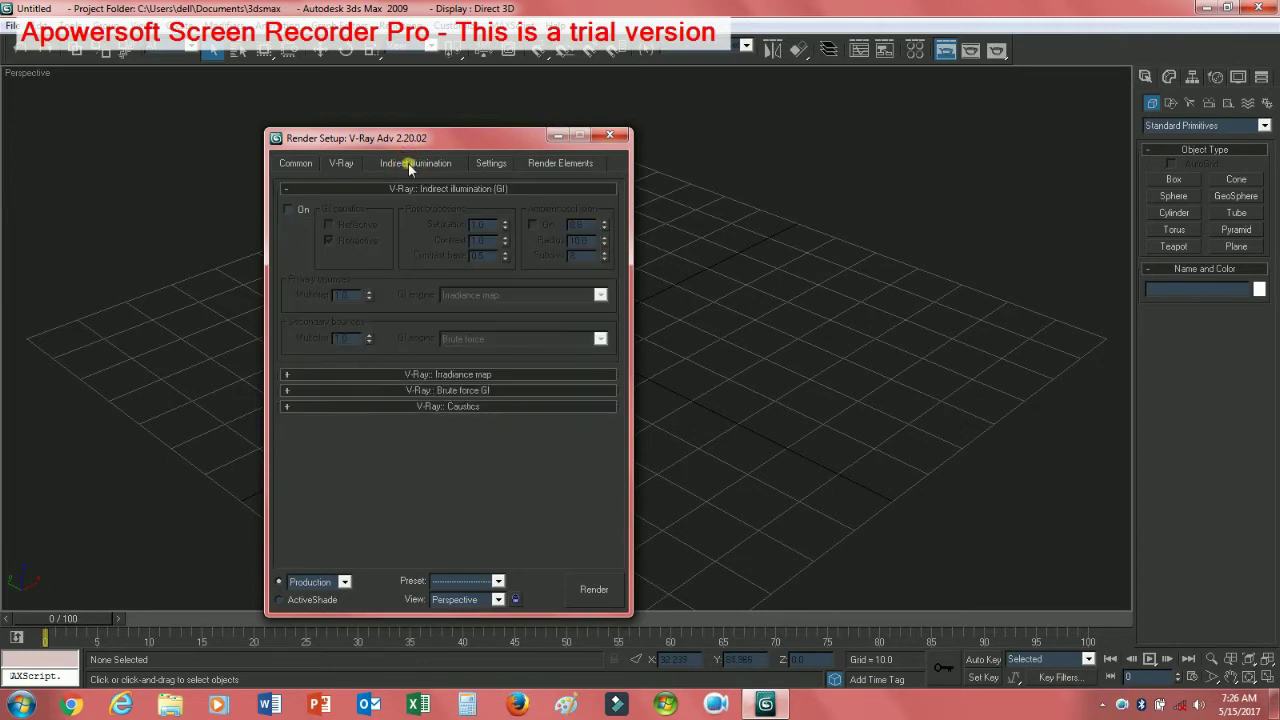
pyautogui.click(289, 209)
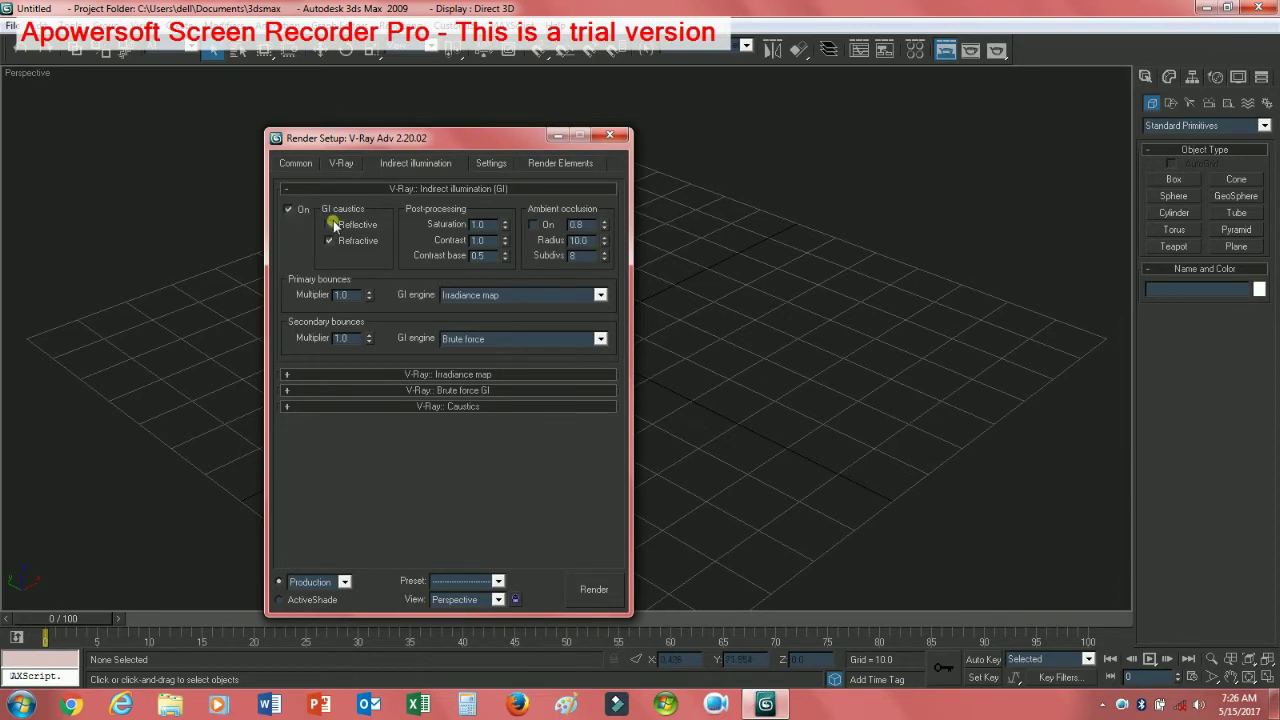
pyautogui.click(600, 295)
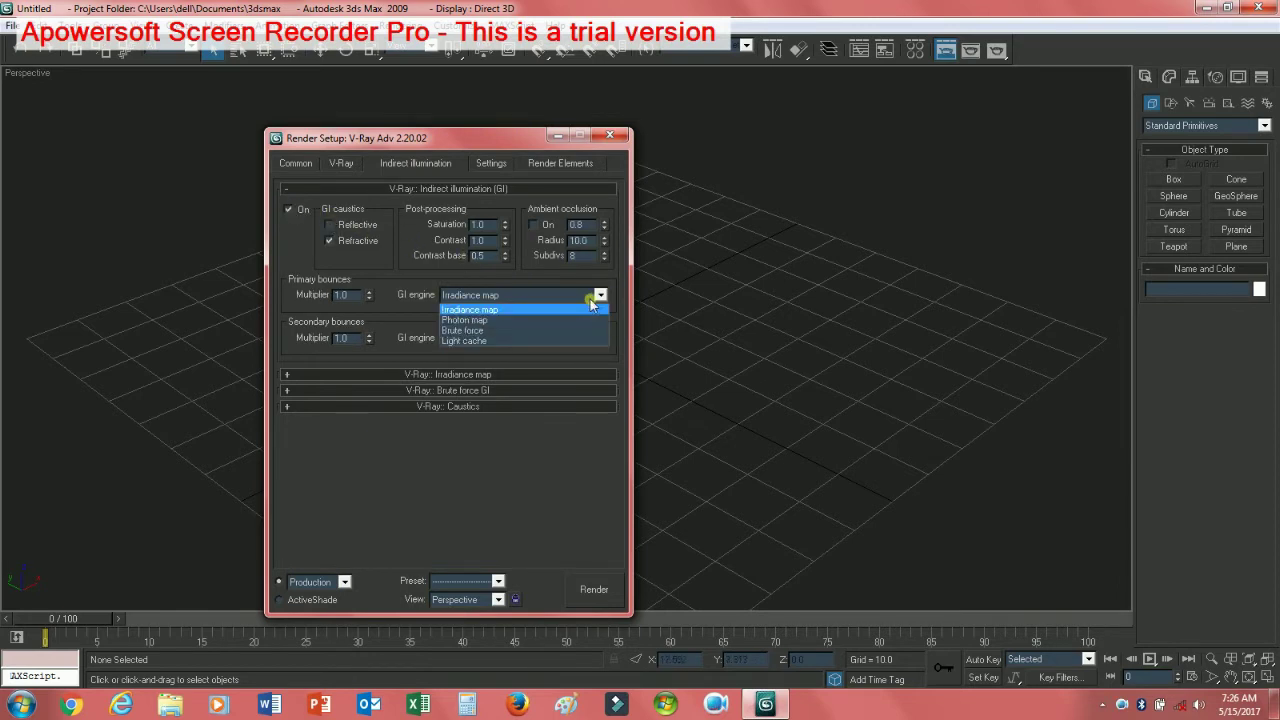
pyautogui.click(600, 296)
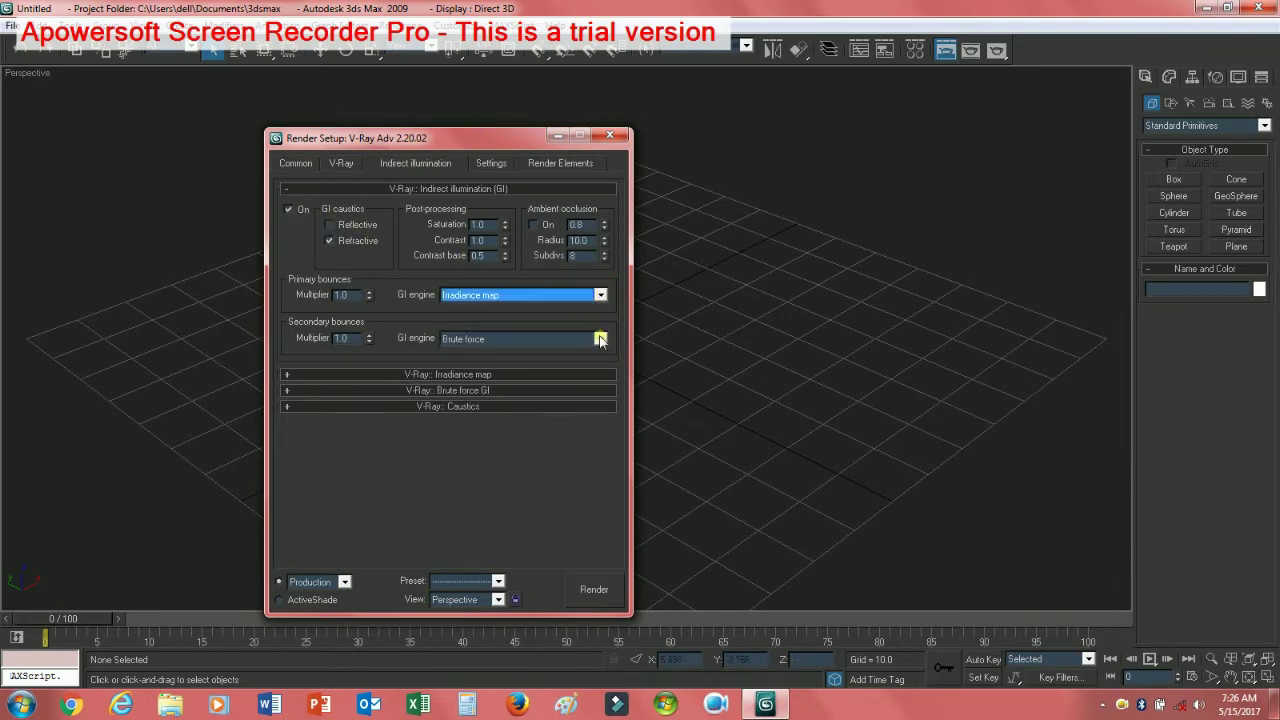
pyautogui.click(600, 339)
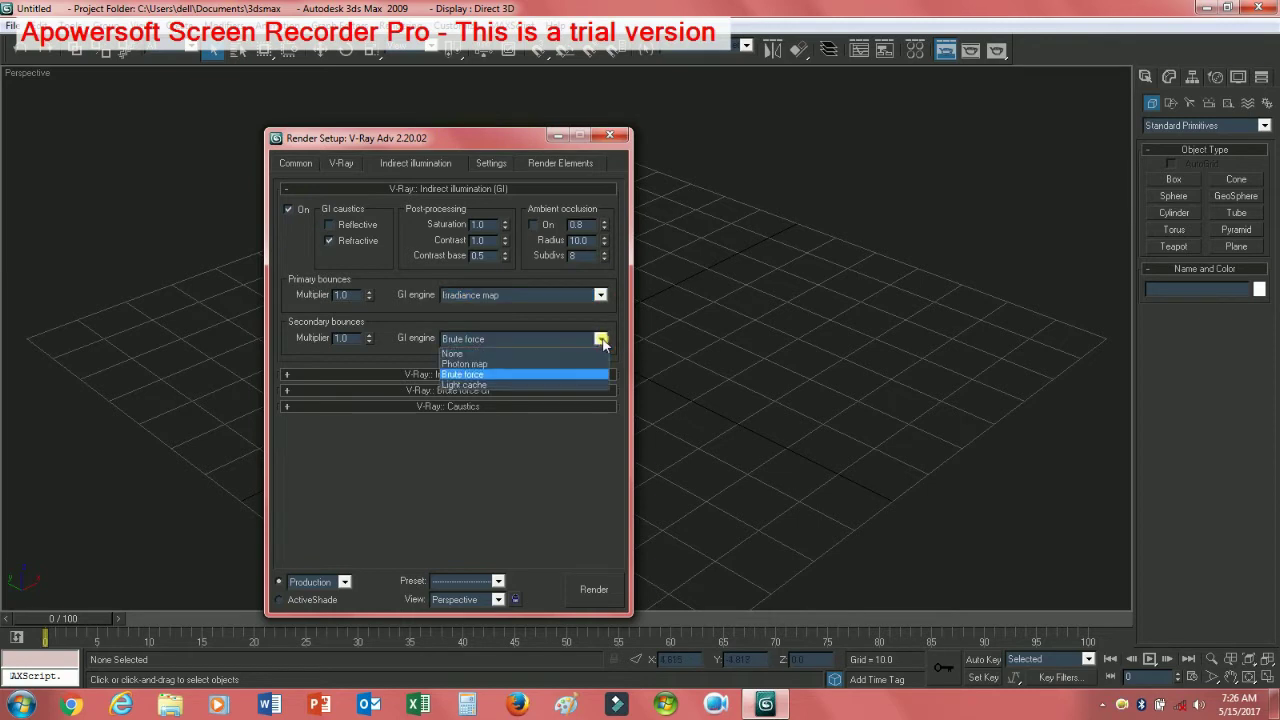
pyautogui.click(503, 375)
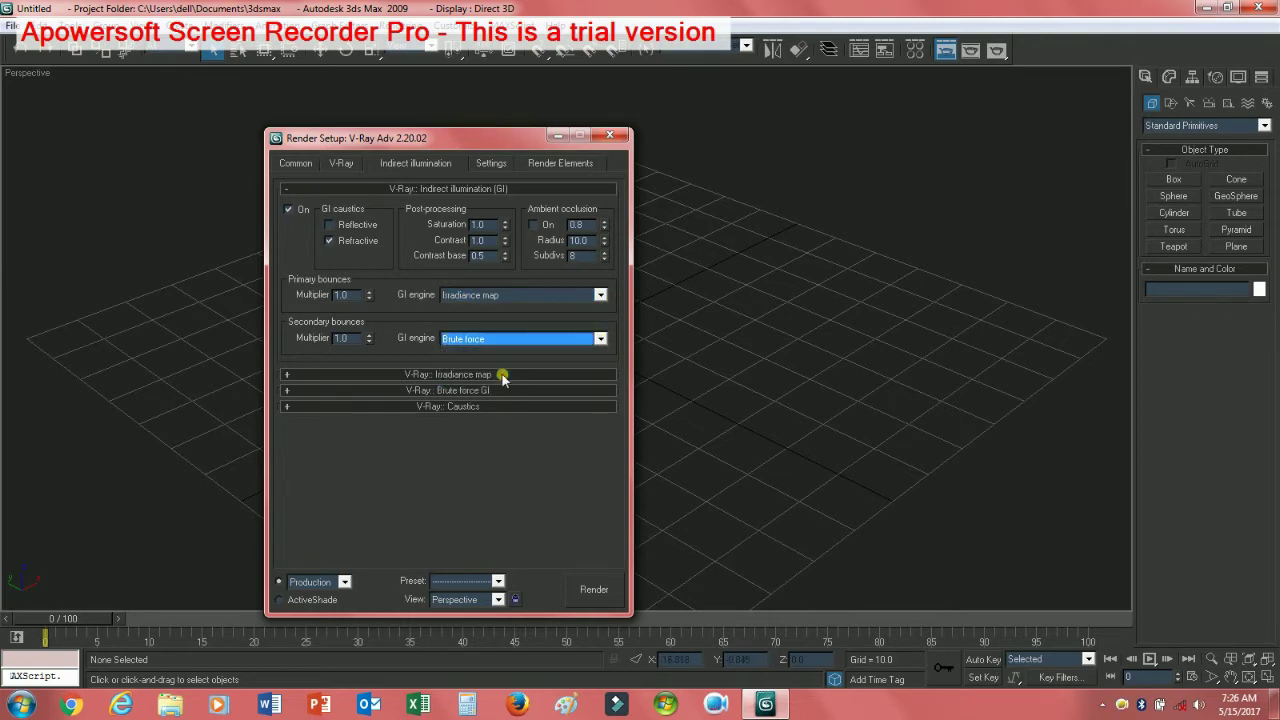
pyautogui.click(598, 340)
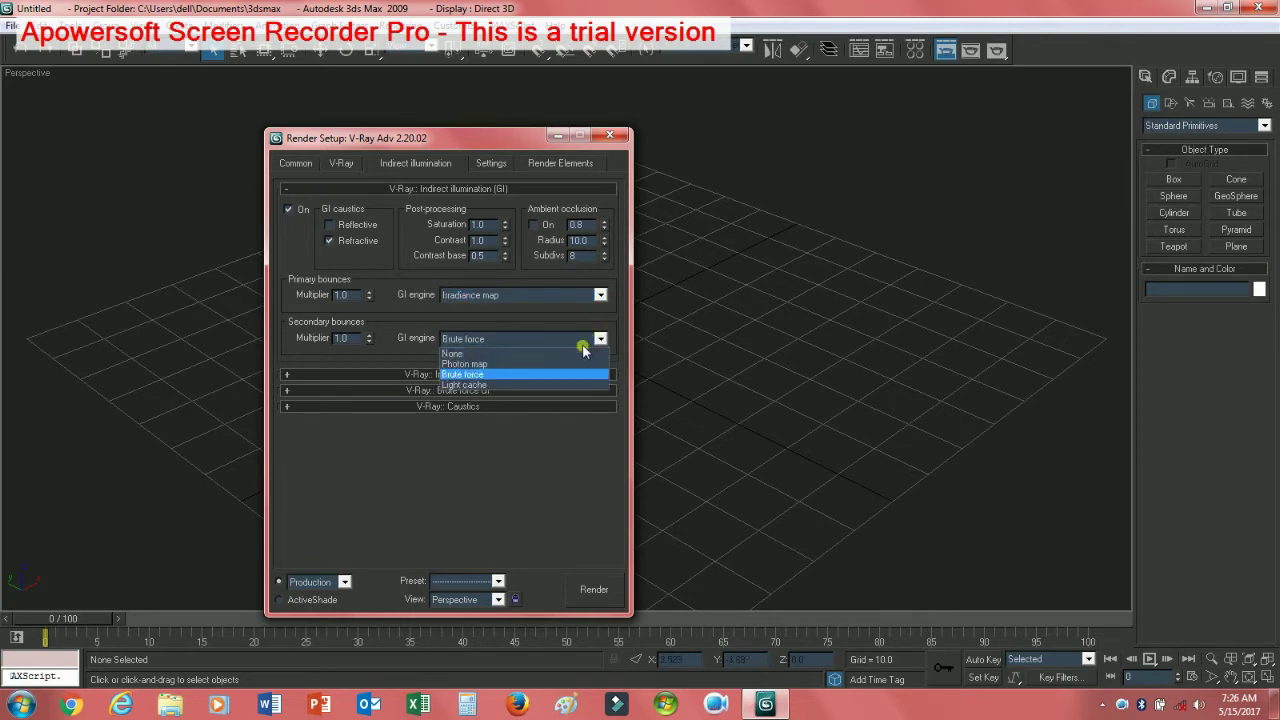
pyautogui.click(520, 375)
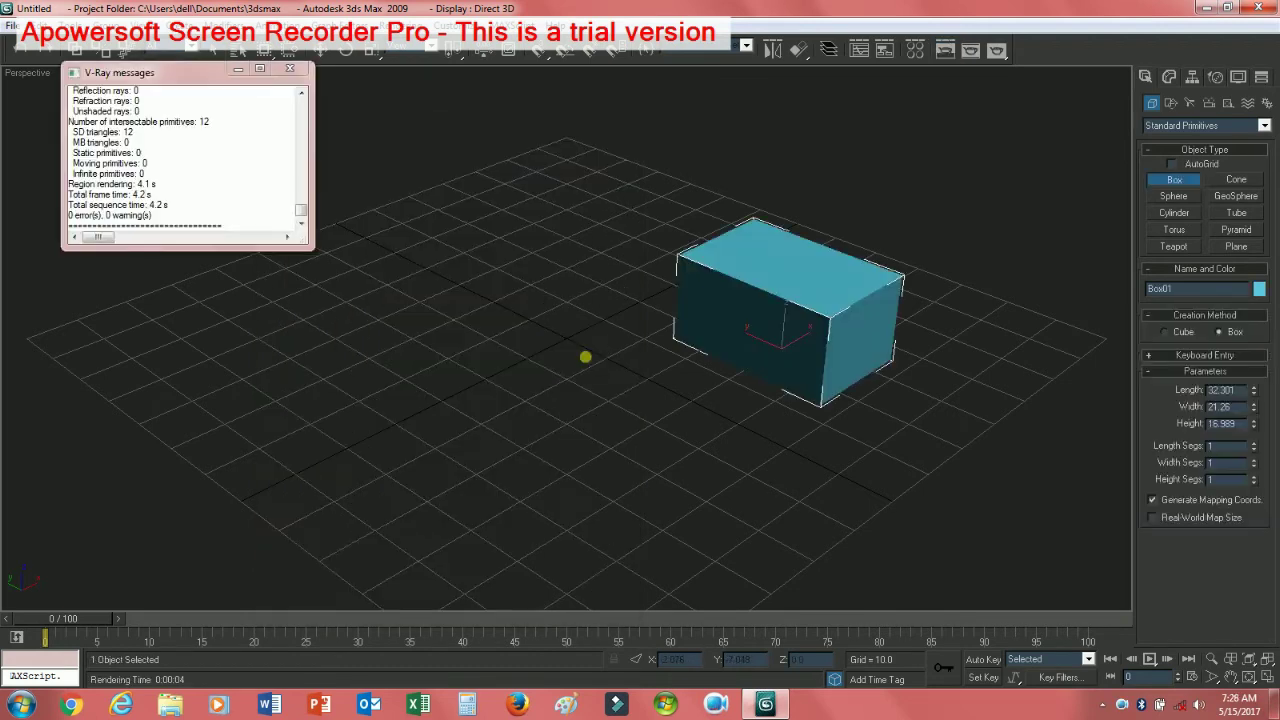
# Step: Open Render Setup (F10), check the Indirect illumination settings, and render the Perspective view
pyautogui.press('F10')
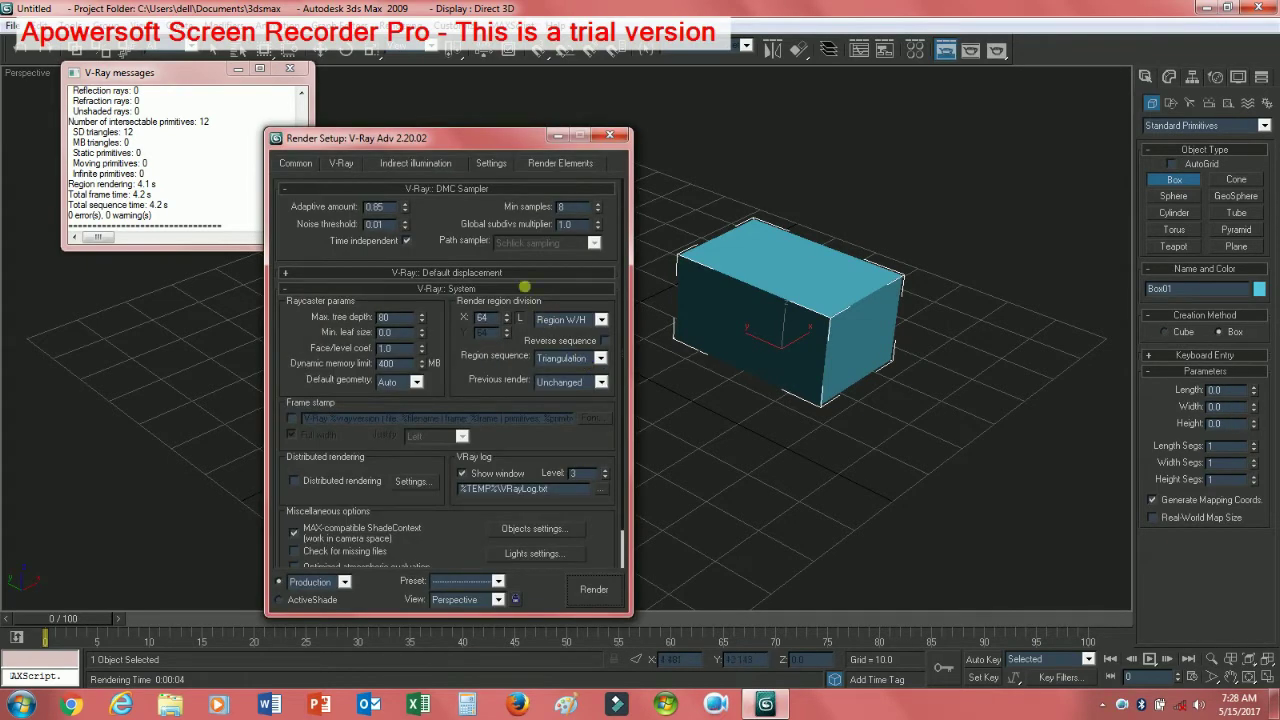
pyautogui.click(419, 164)
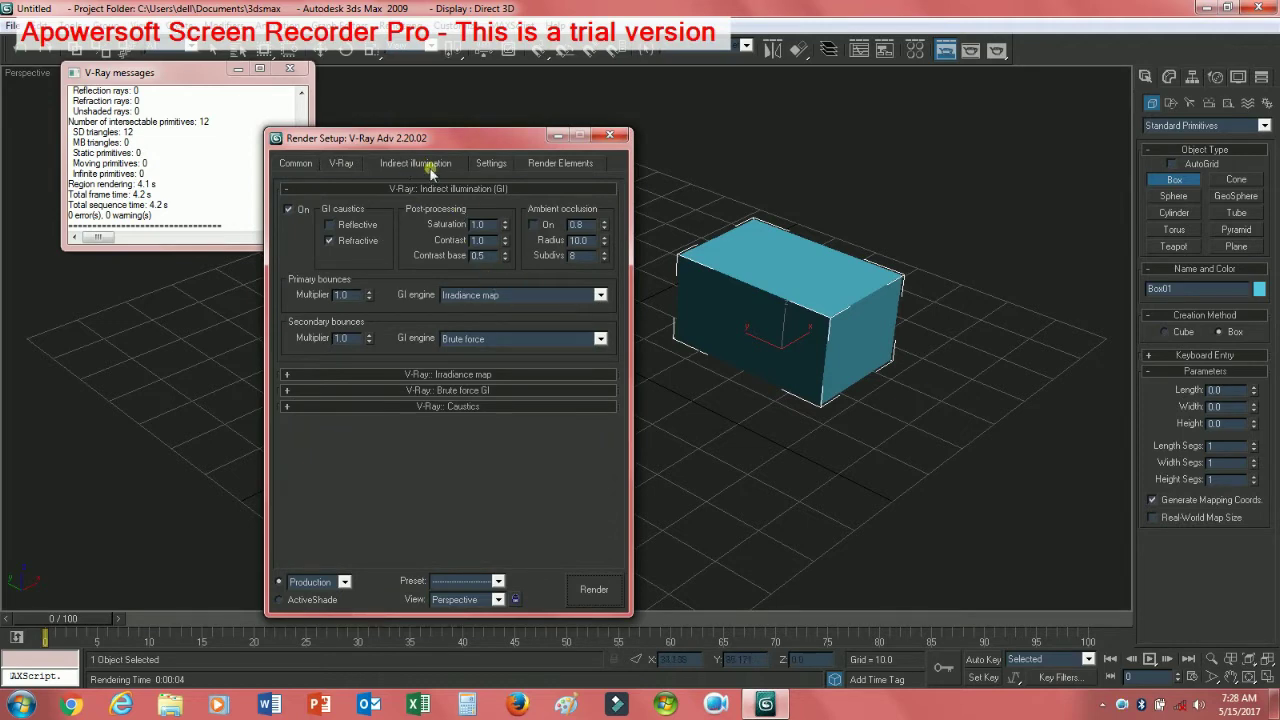
pyautogui.click(592, 590)
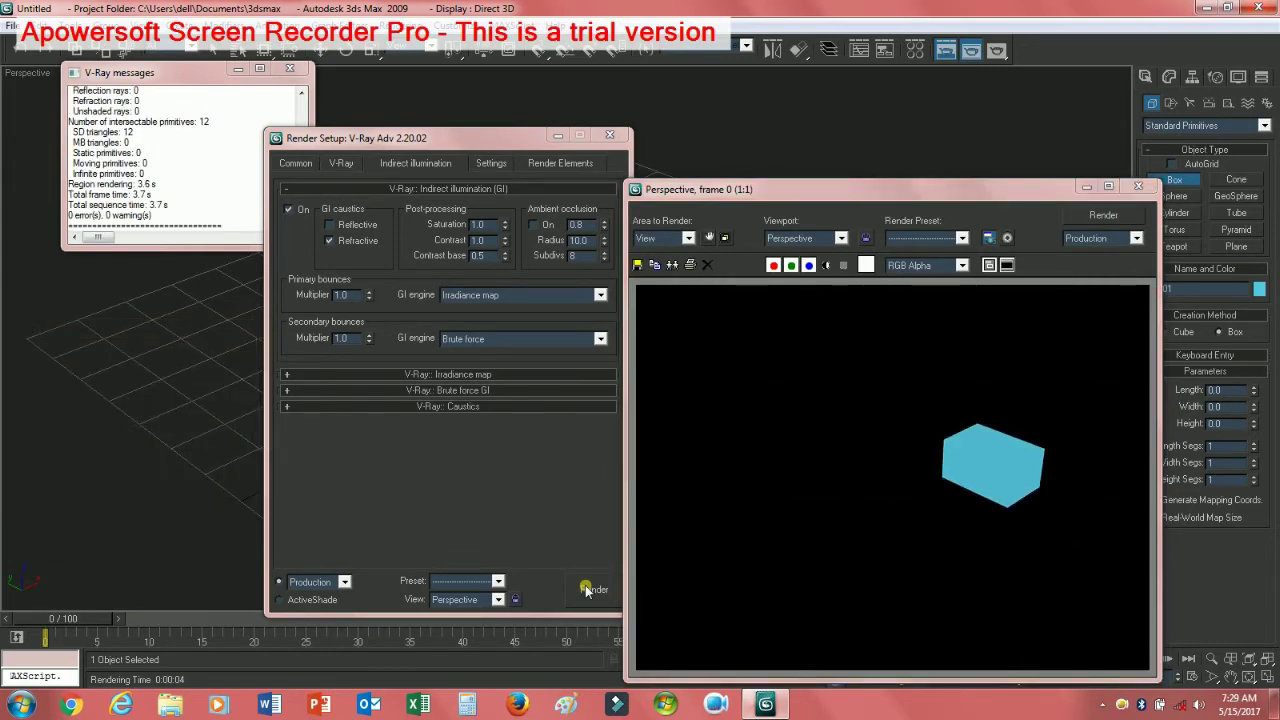
# Step: Dismiss the Customize menu and close the V-Ray messages, Render Setup and rendered frame windows
pyautogui.click(450, 25)
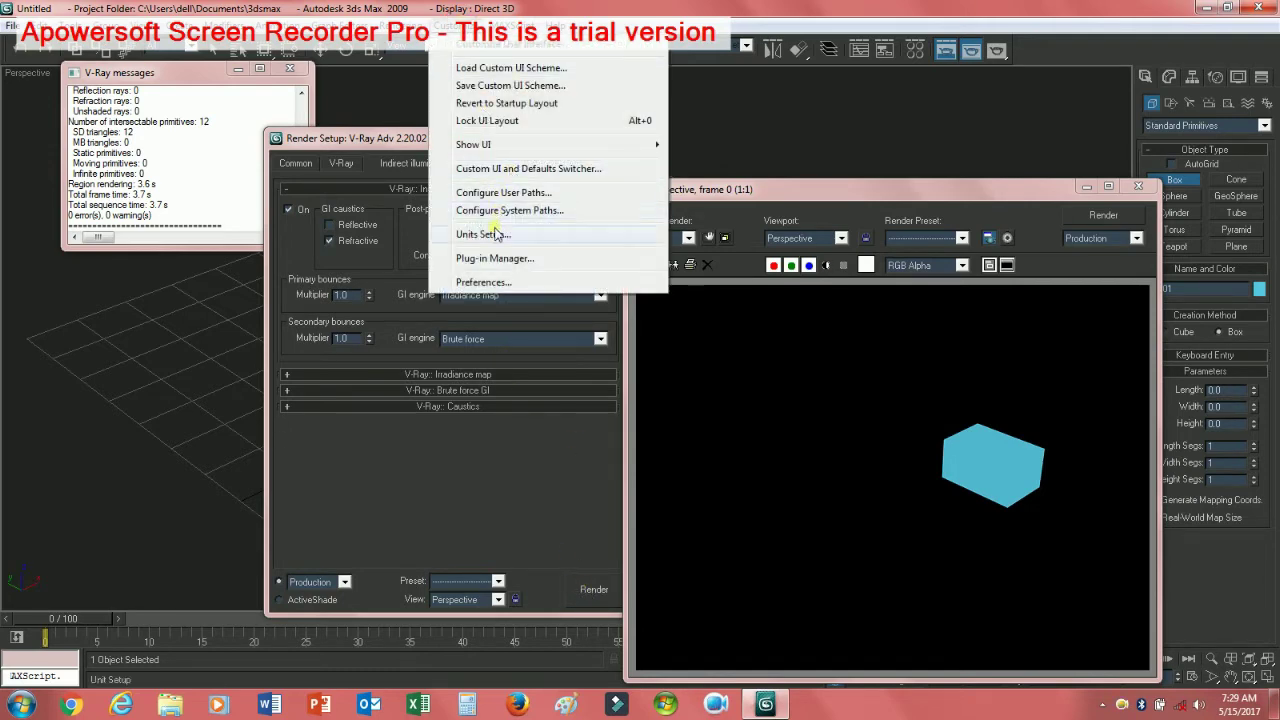
pyautogui.click(386, 98)
pyautogui.click(289, 68)
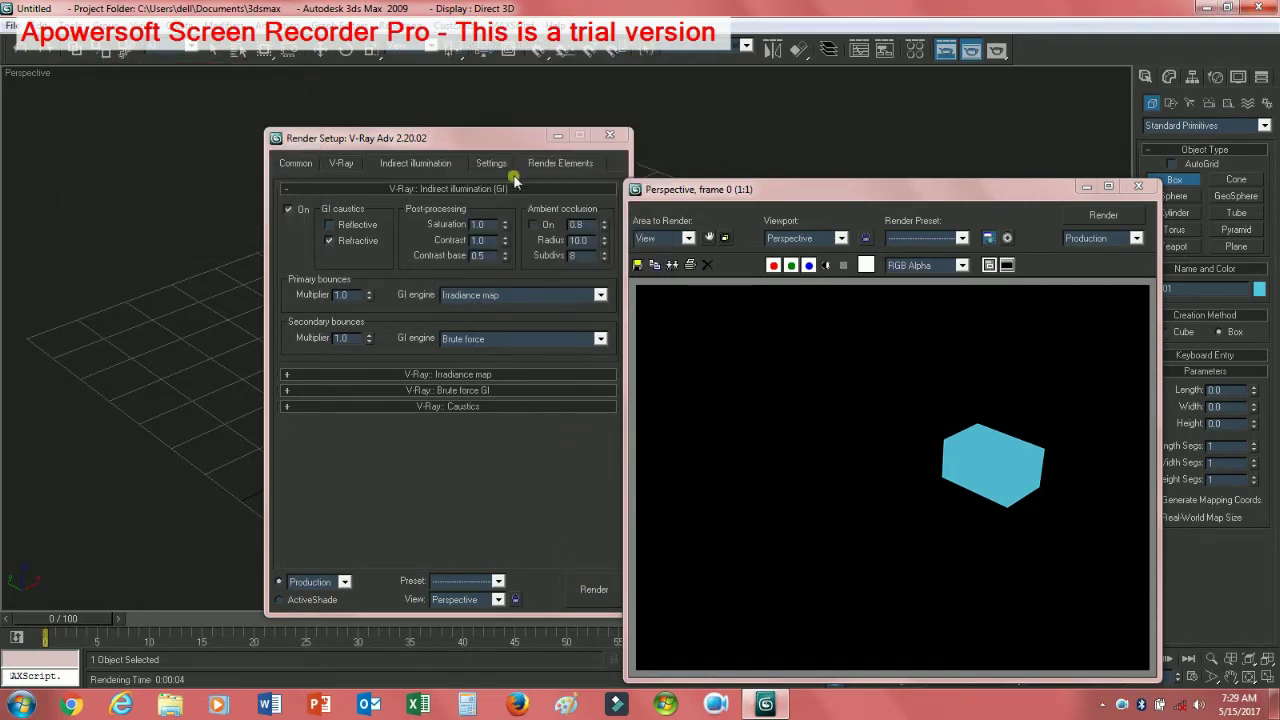
pyautogui.click(609, 135)
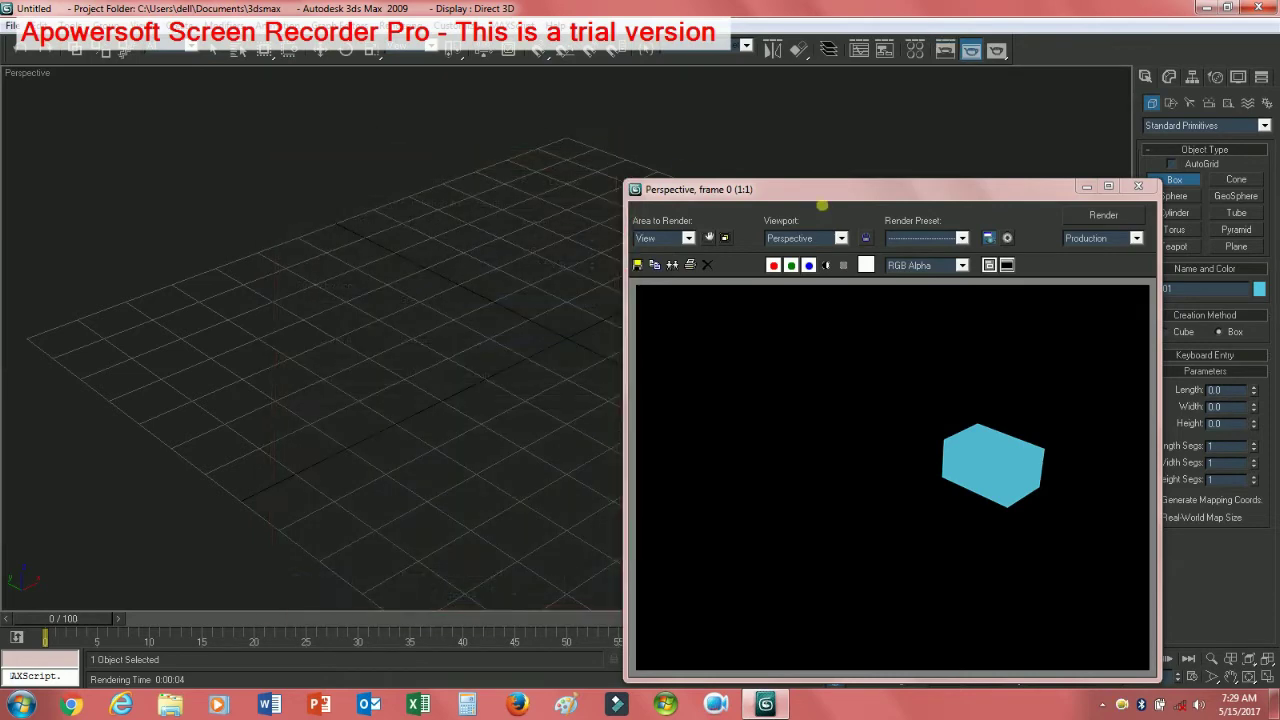
pyautogui.click(1135, 189)
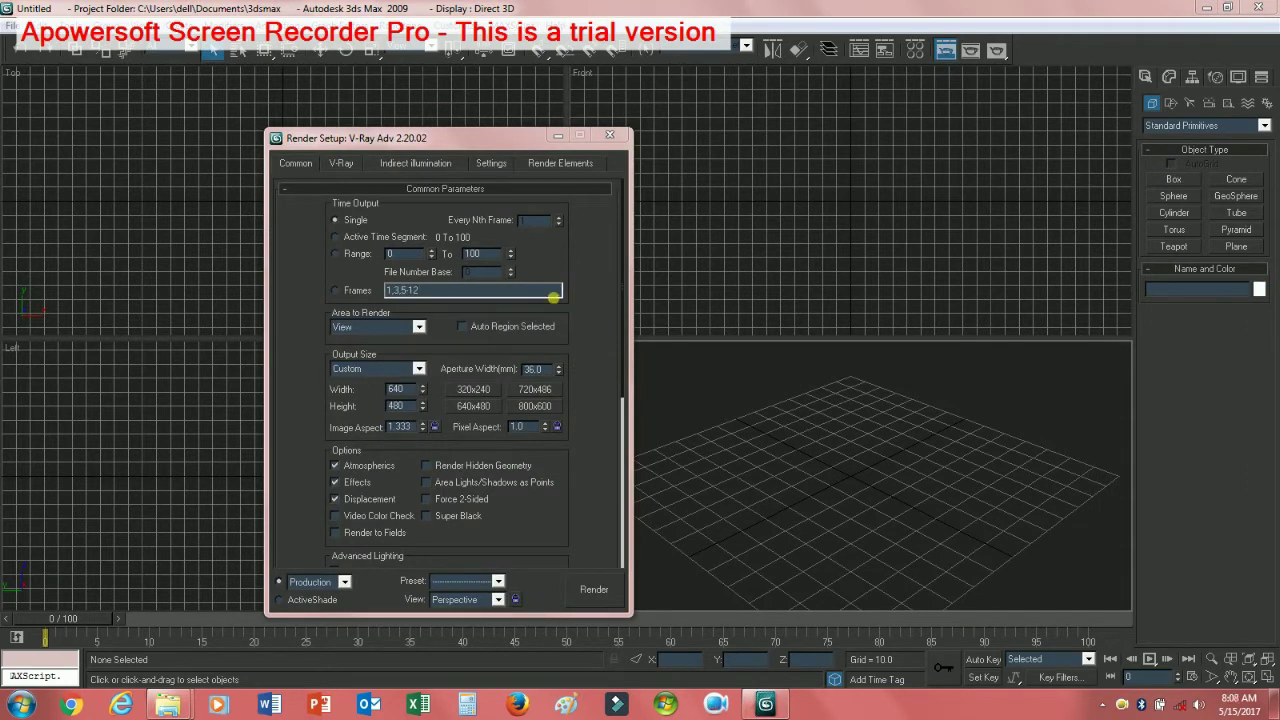
# Step: On the V-Ray tab, set the antialiasing filter to Catmull-Rom and expand Global switches
pyautogui.click(341, 164)
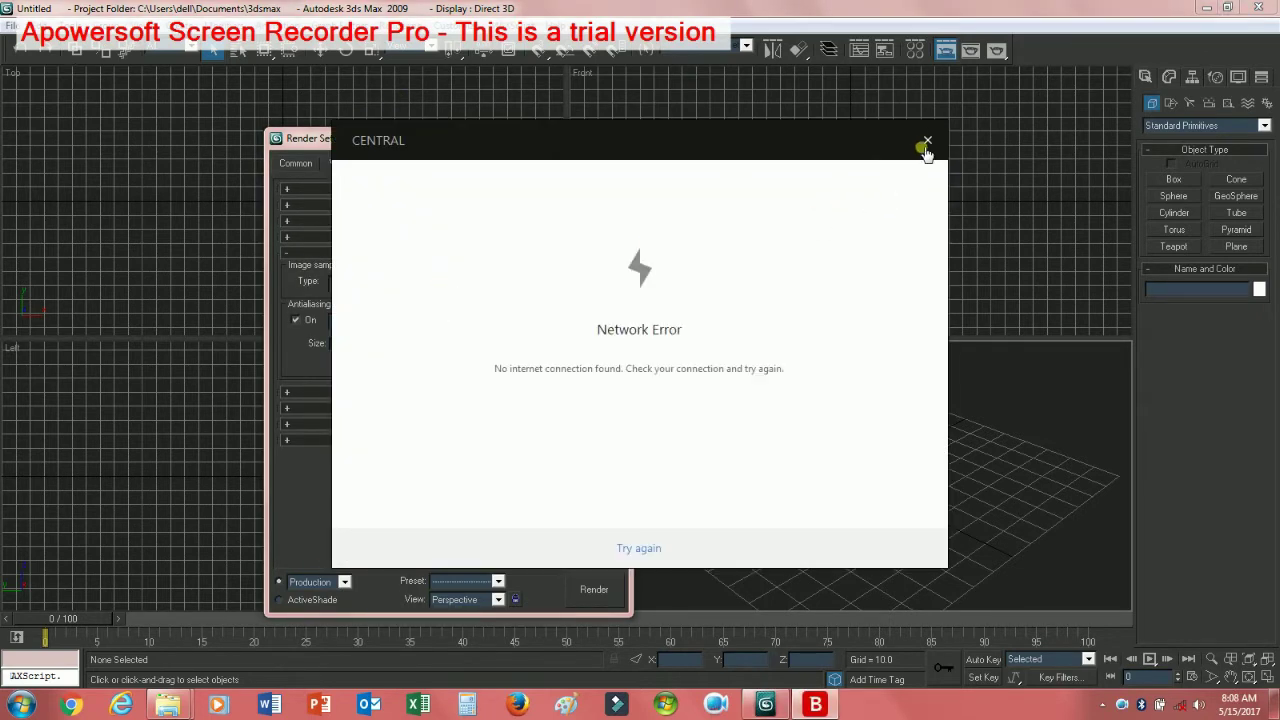
pyautogui.click(926, 143)
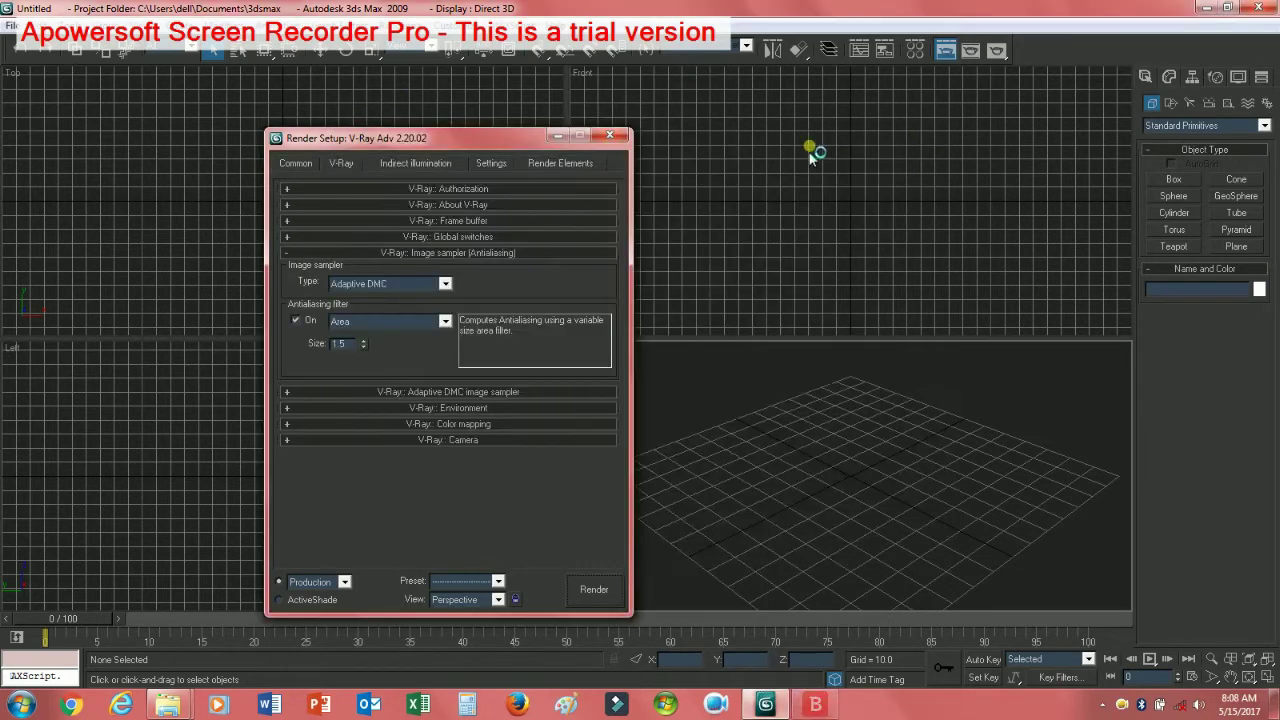
pyautogui.click(445, 321)
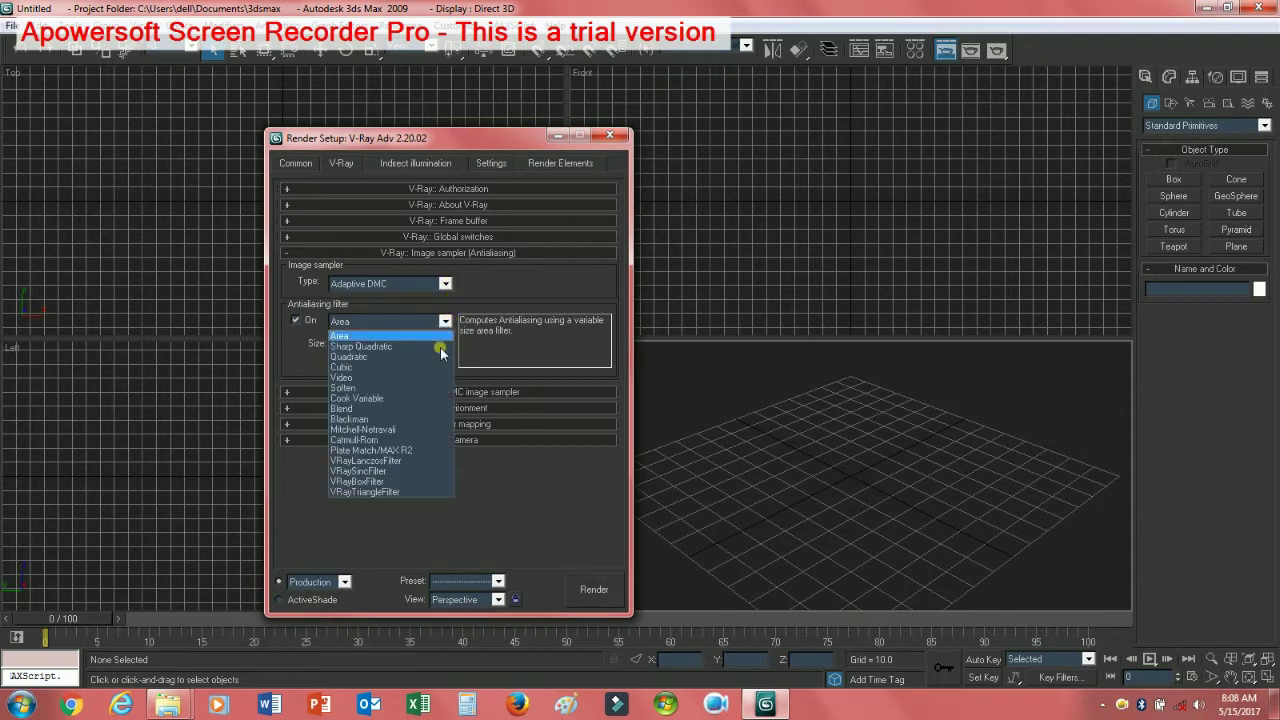
pyautogui.click(376, 440)
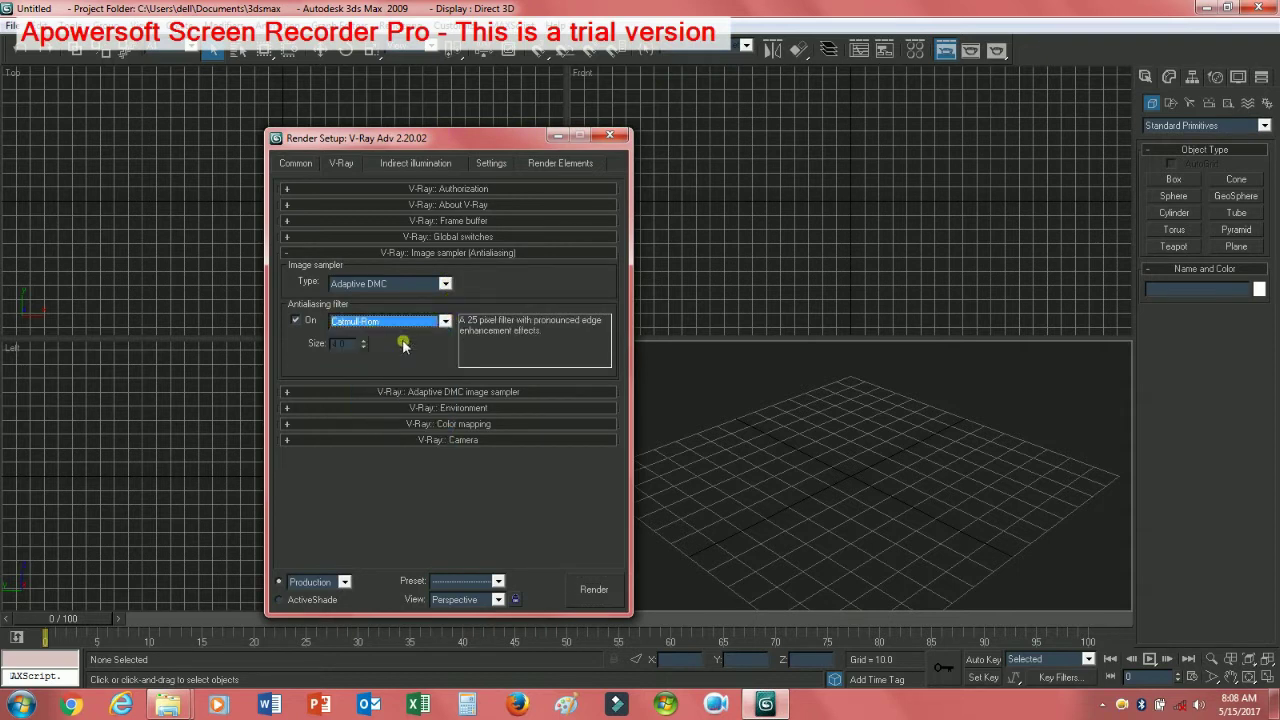
pyautogui.click(451, 221)
pyautogui.click(451, 221)
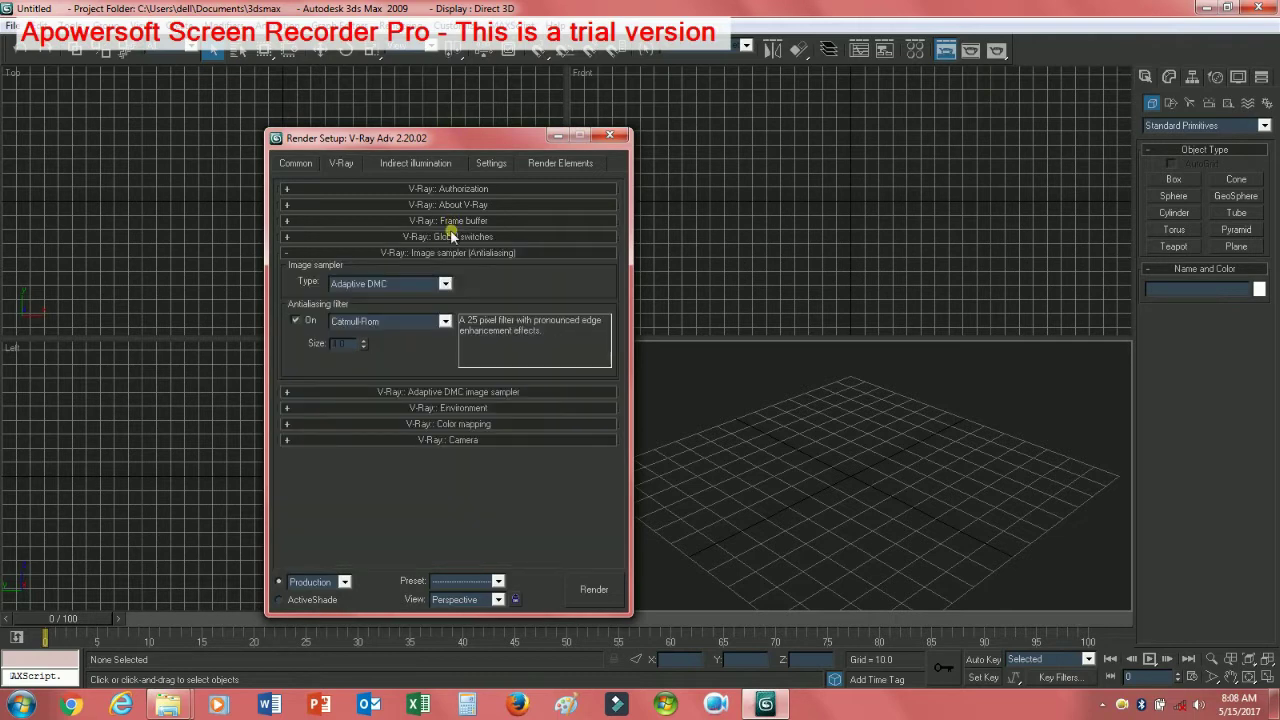
pyautogui.click(451, 237)
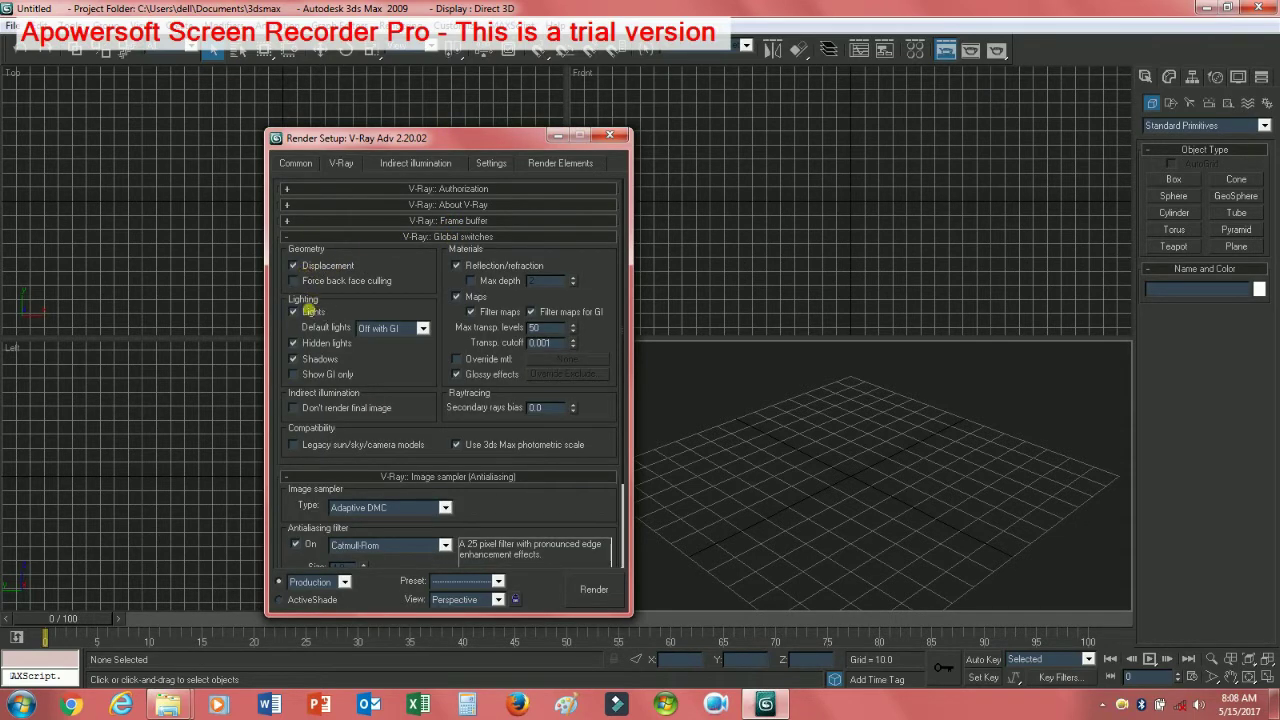
# Step: In Global switches, turn off Hidden lights and turn on Max depth
pyautogui.click(293, 343)
pyautogui.click(472, 281)
pyautogui.click(471, 238)
pyautogui.click(462, 253)
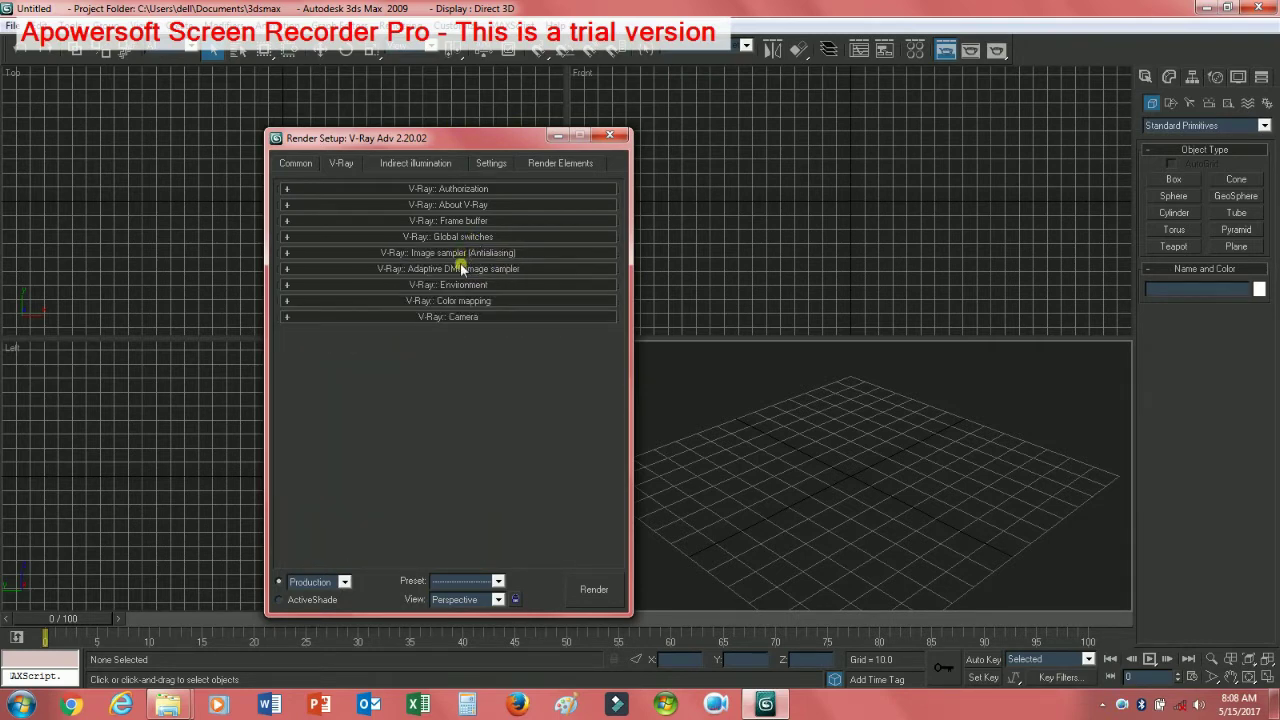
pyautogui.click(460, 264)
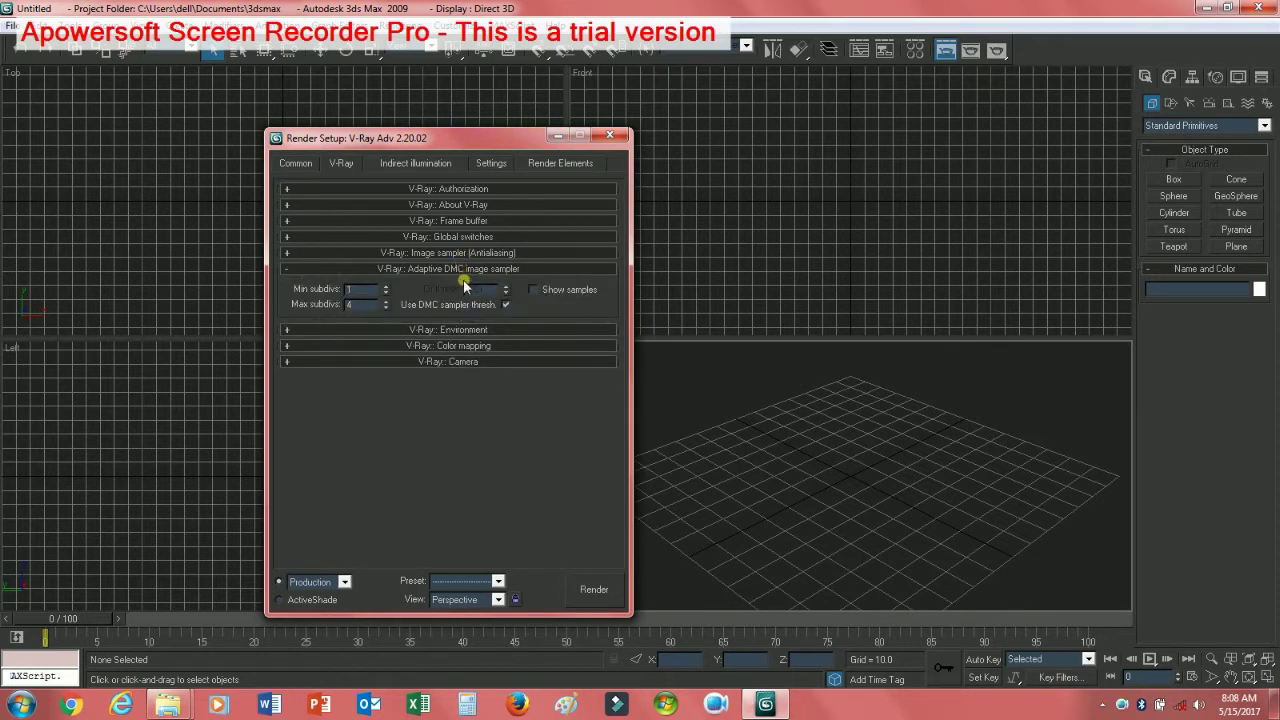
# Step: Enable the GI skylight environment override with a near-white colour (245, 250, 255)
pyautogui.click(472, 330)
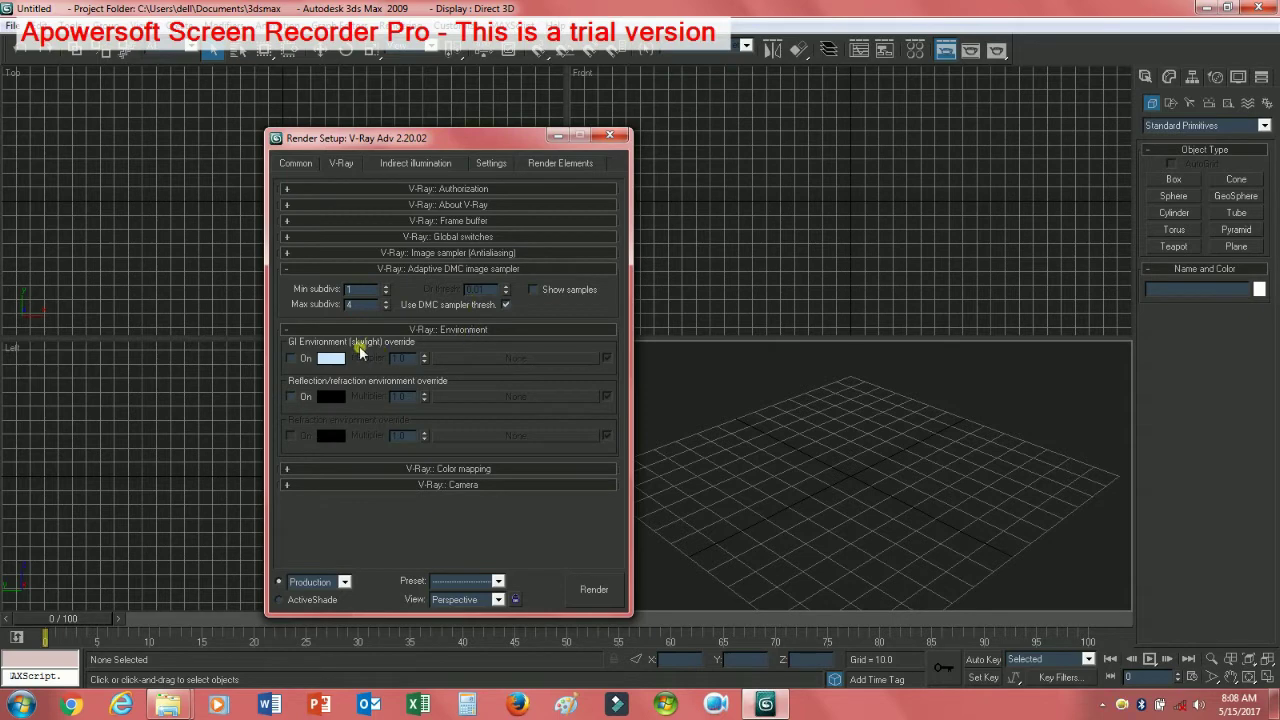
pyautogui.click(291, 358)
pyautogui.click(328, 358)
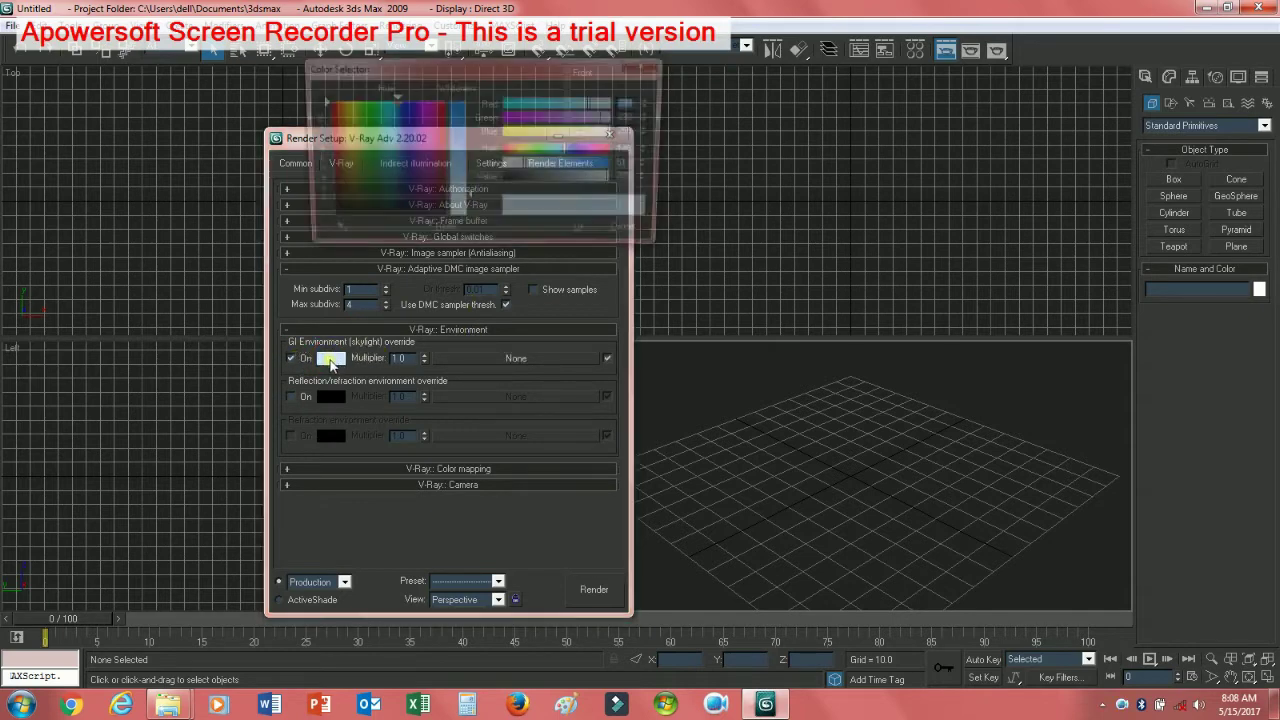
pyautogui.moveTo(466, 226); pyautogui.dragTo(519, 253)
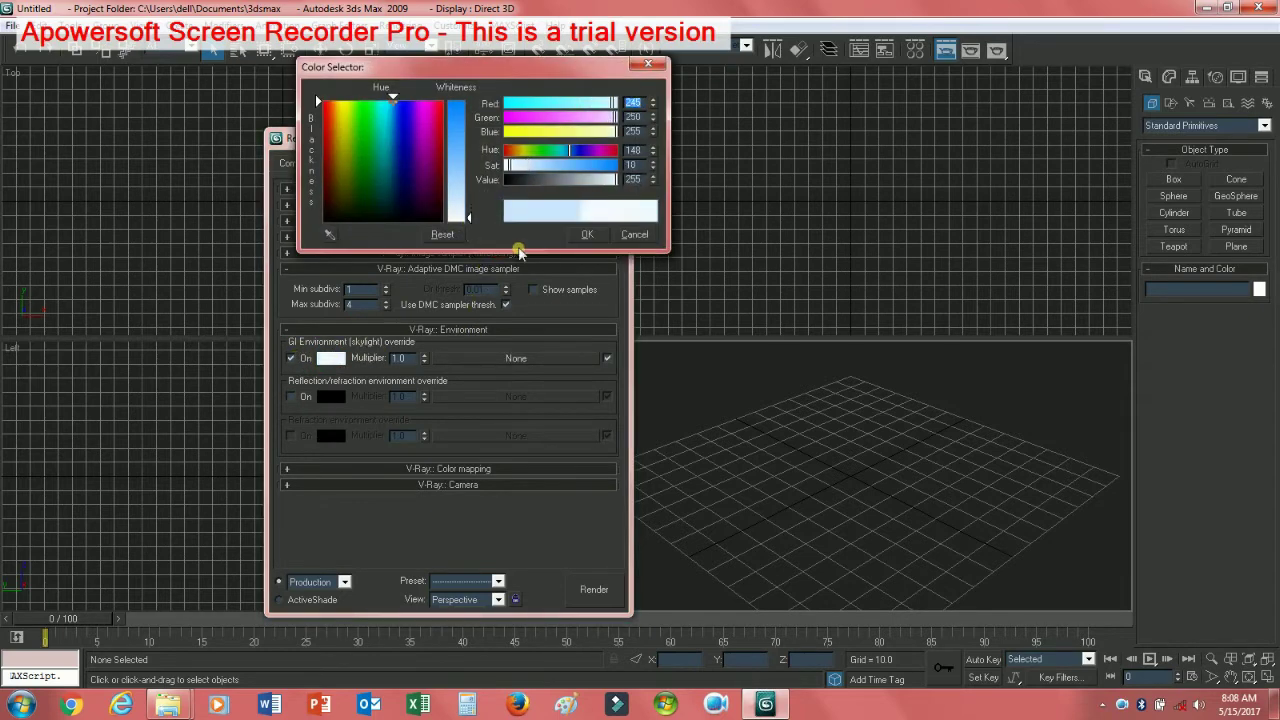
pyautogui.click(587, 234)
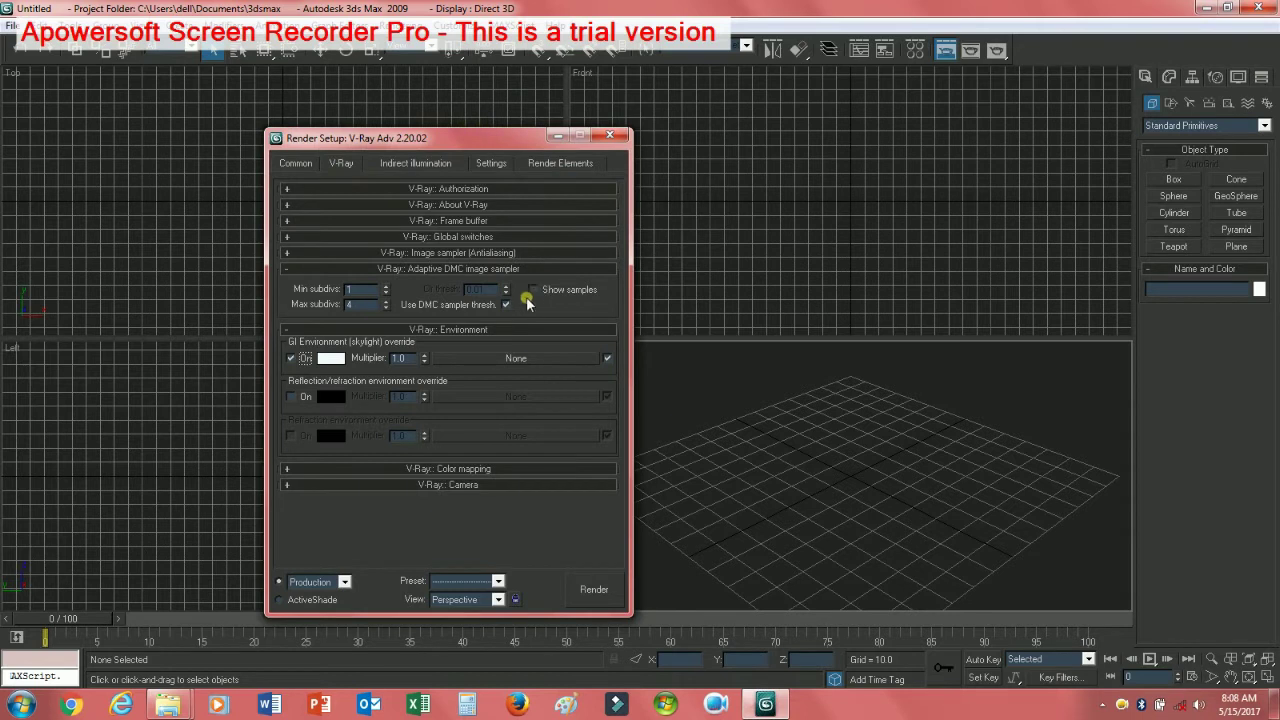
pyautogui.click(480, 330)
# Step: Set the Color mapping type to Intensity gamma
pyautogui.click(468, 346)
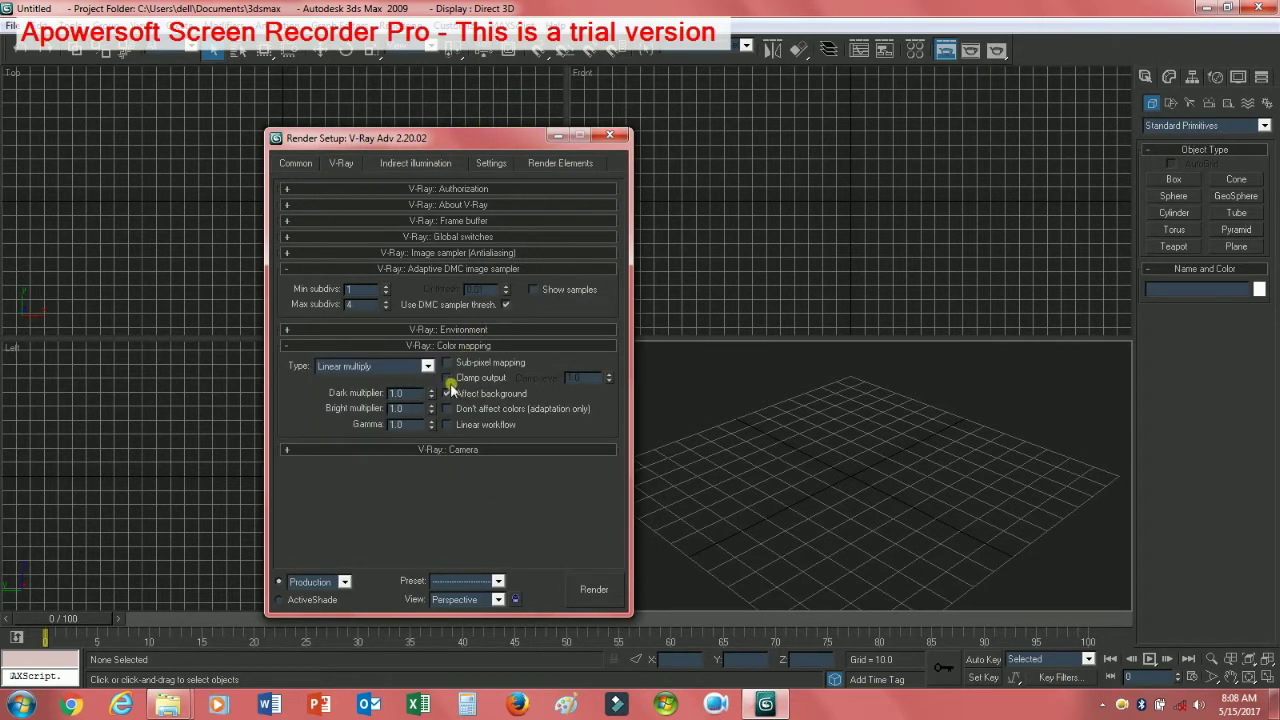
pyautogui.click(428, 366)
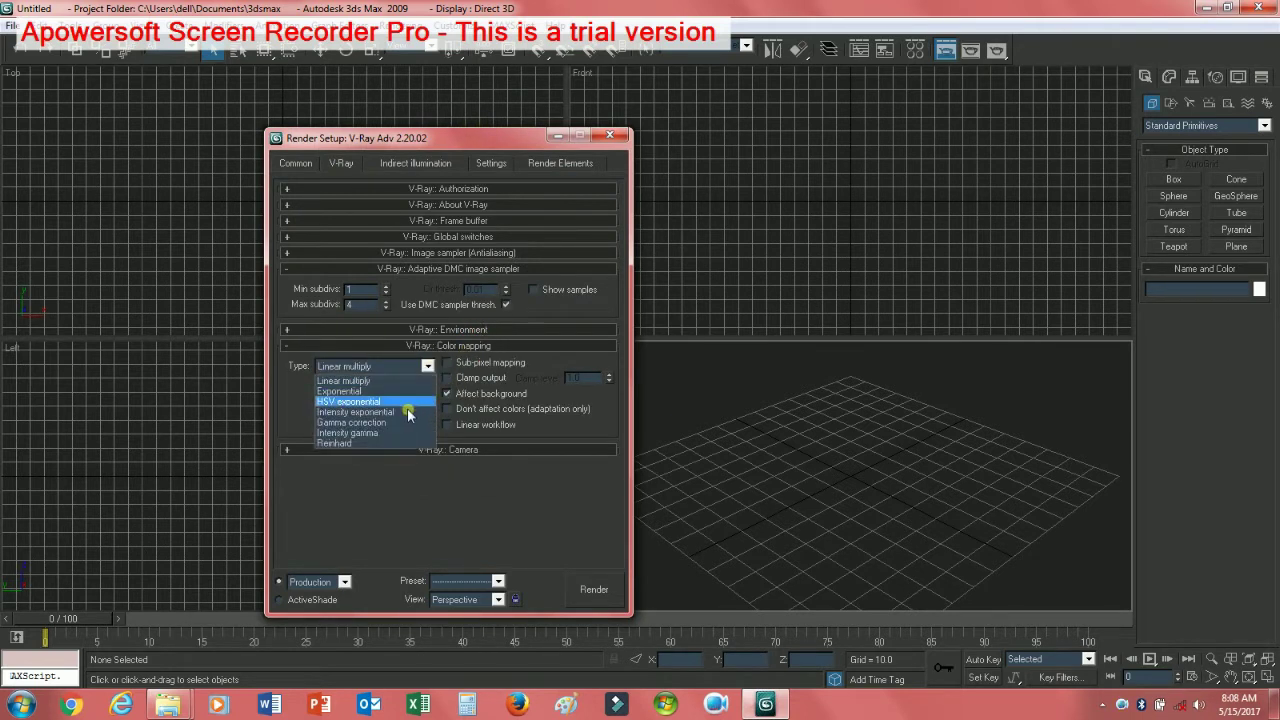
pyautogui.click(381, 432)
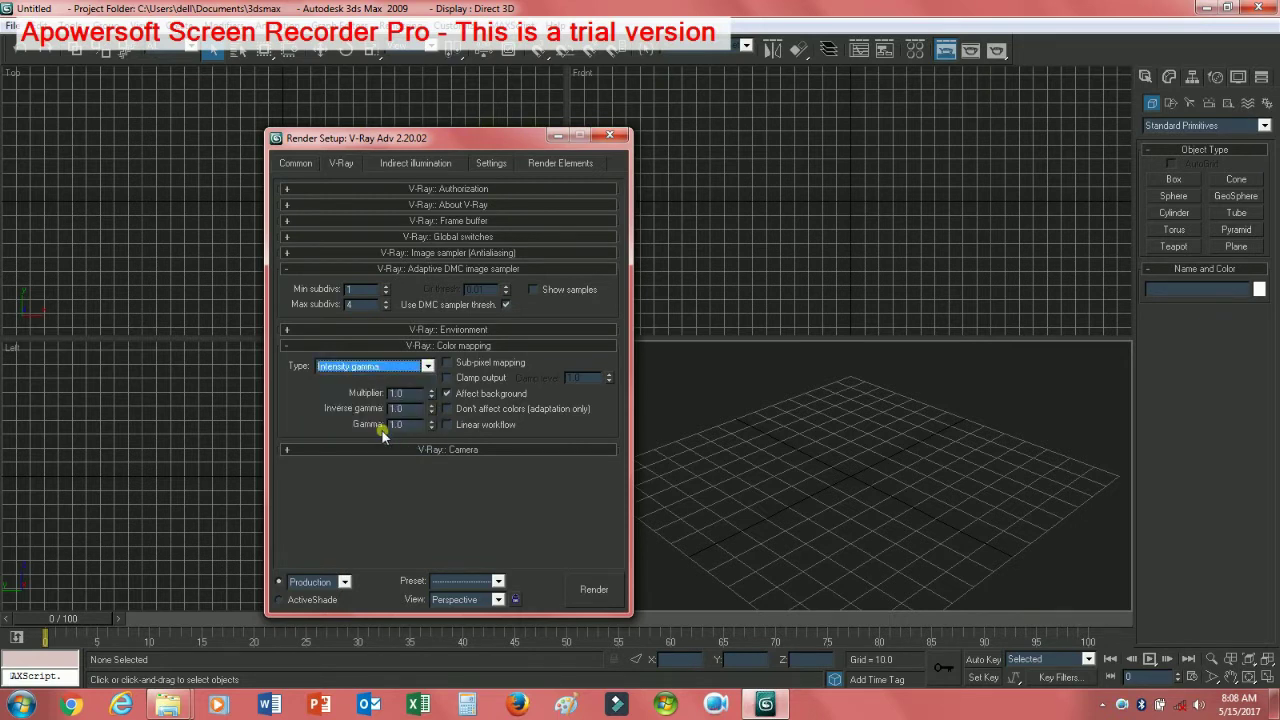
pyautogui.click(467, 346)
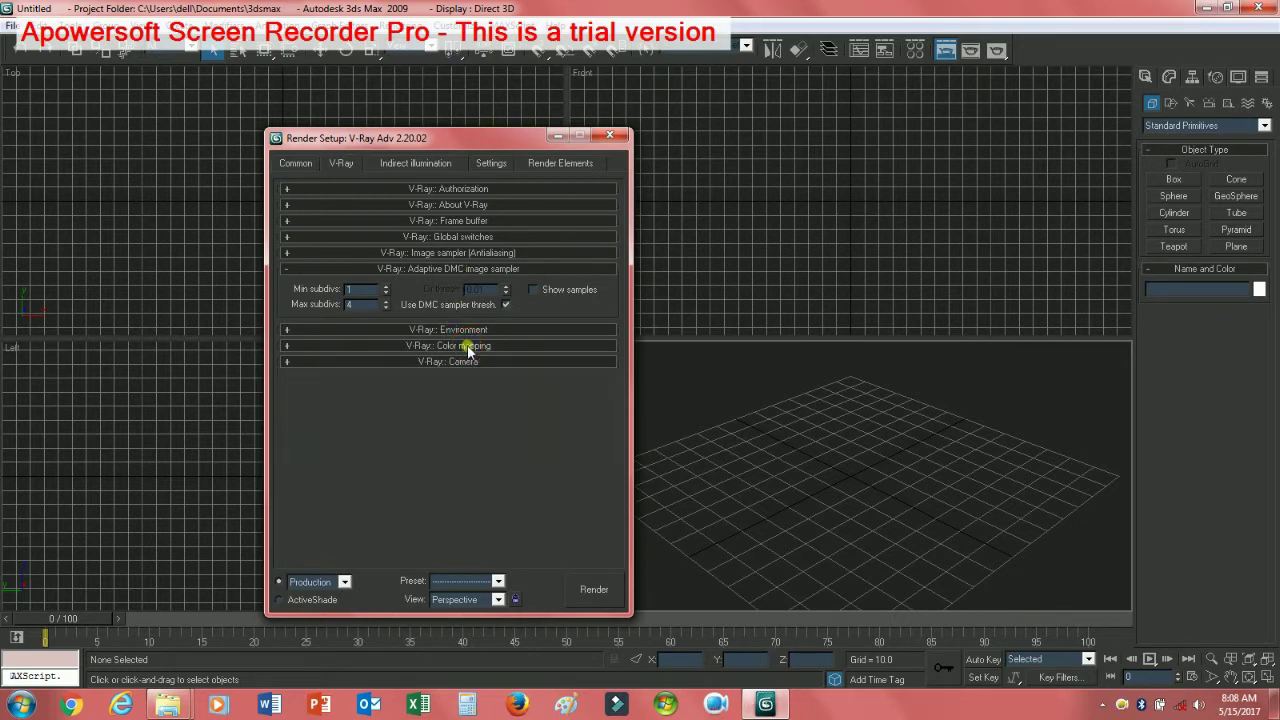
# Step: Turn on V-Ray global illumination on the Indirect illumination tab
pyautogui.click(441, 165)
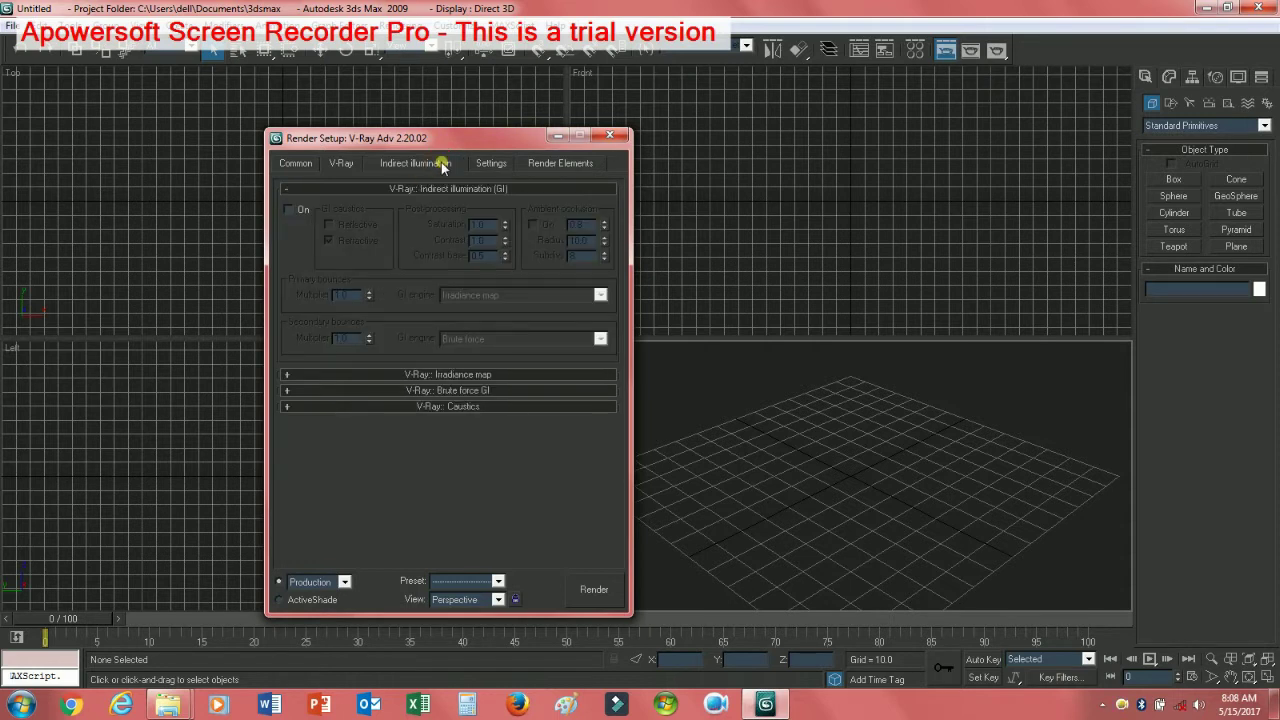
pyautogui.click(289, 209)
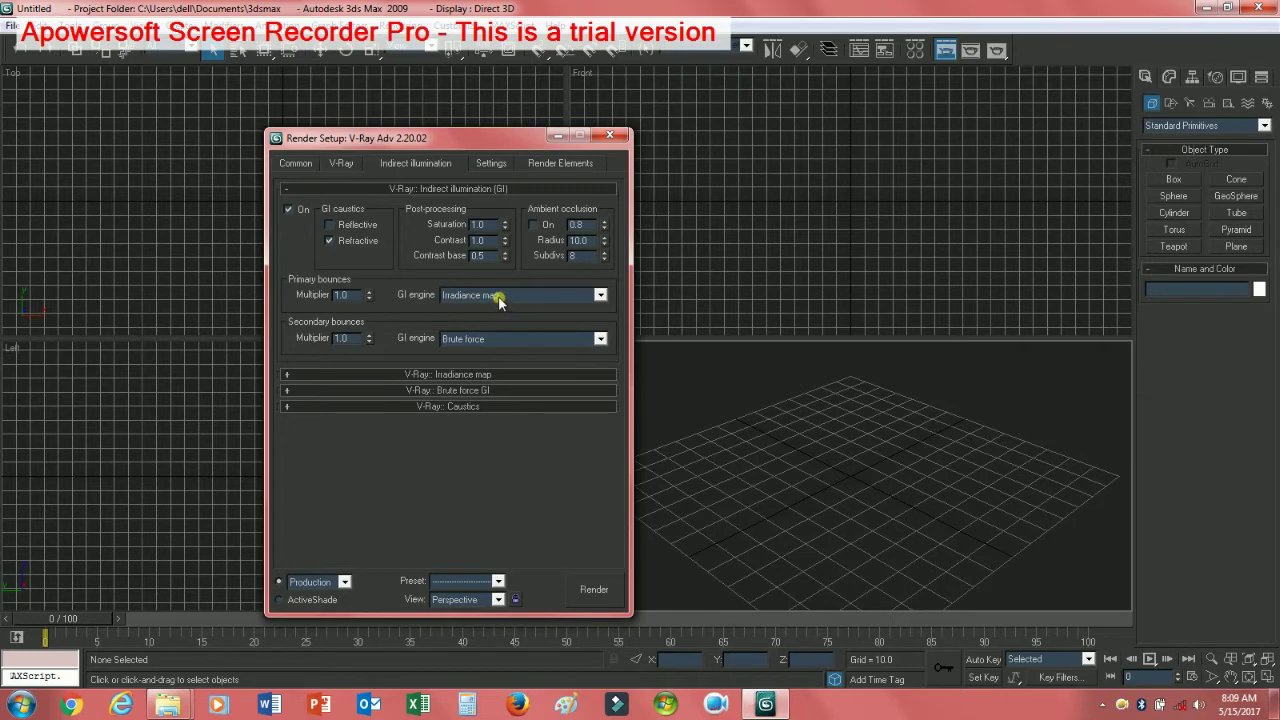
pyautogui.click(461, 190)
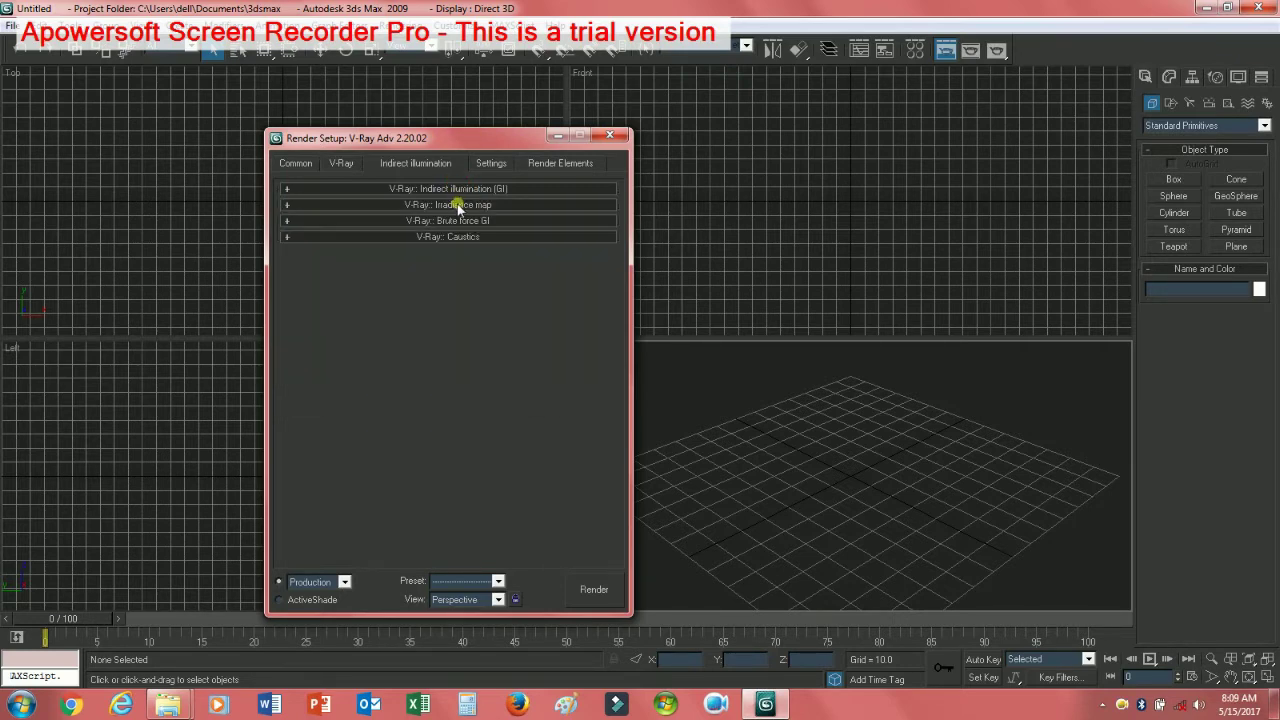
# Step: Use the Very low irradiance map preset with Show calc. phase and Show direct light, then render
pyautogui.click(458, 205)
pyautogui.click(522, 217)
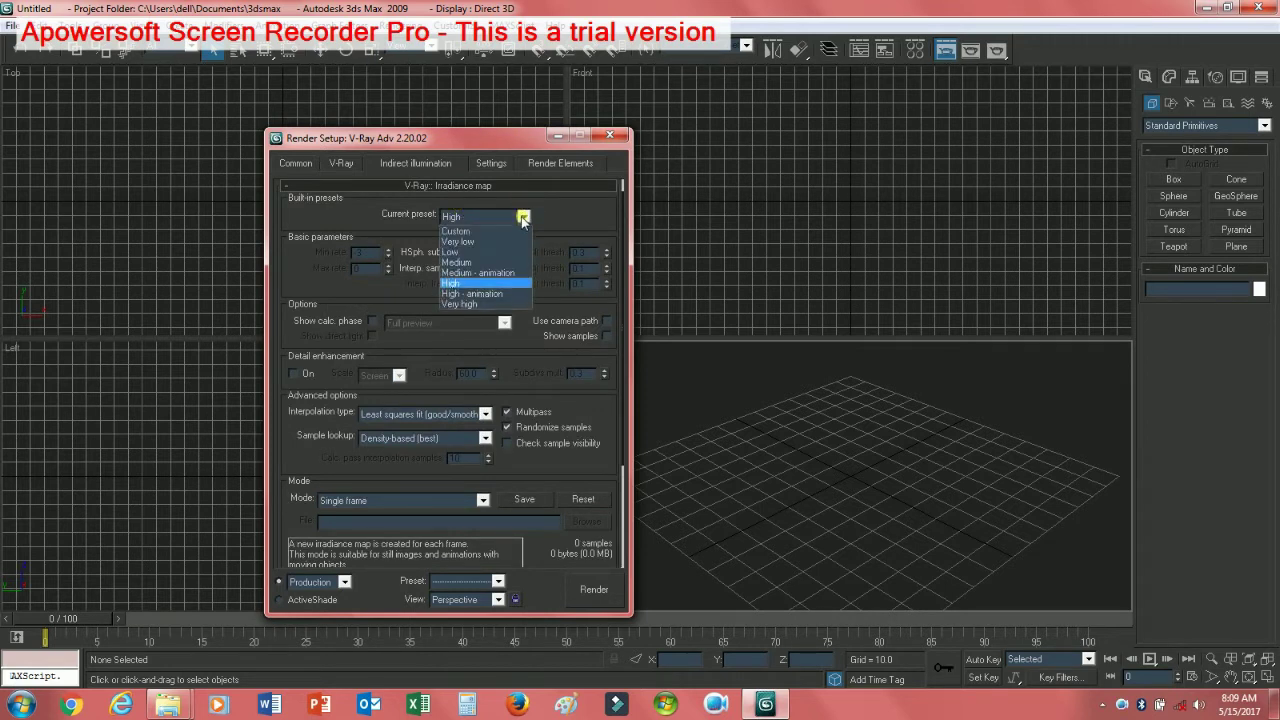
pyautogui.click(480, 242)
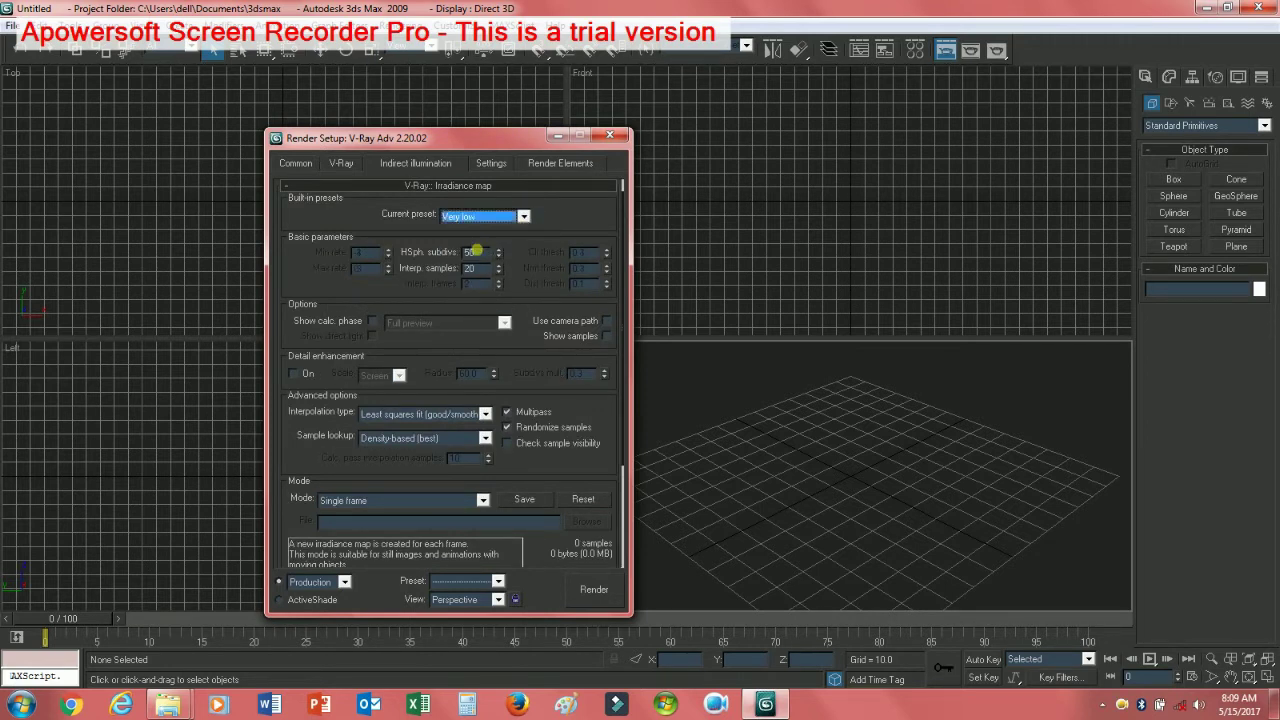
pyautogui.click(373, 321)
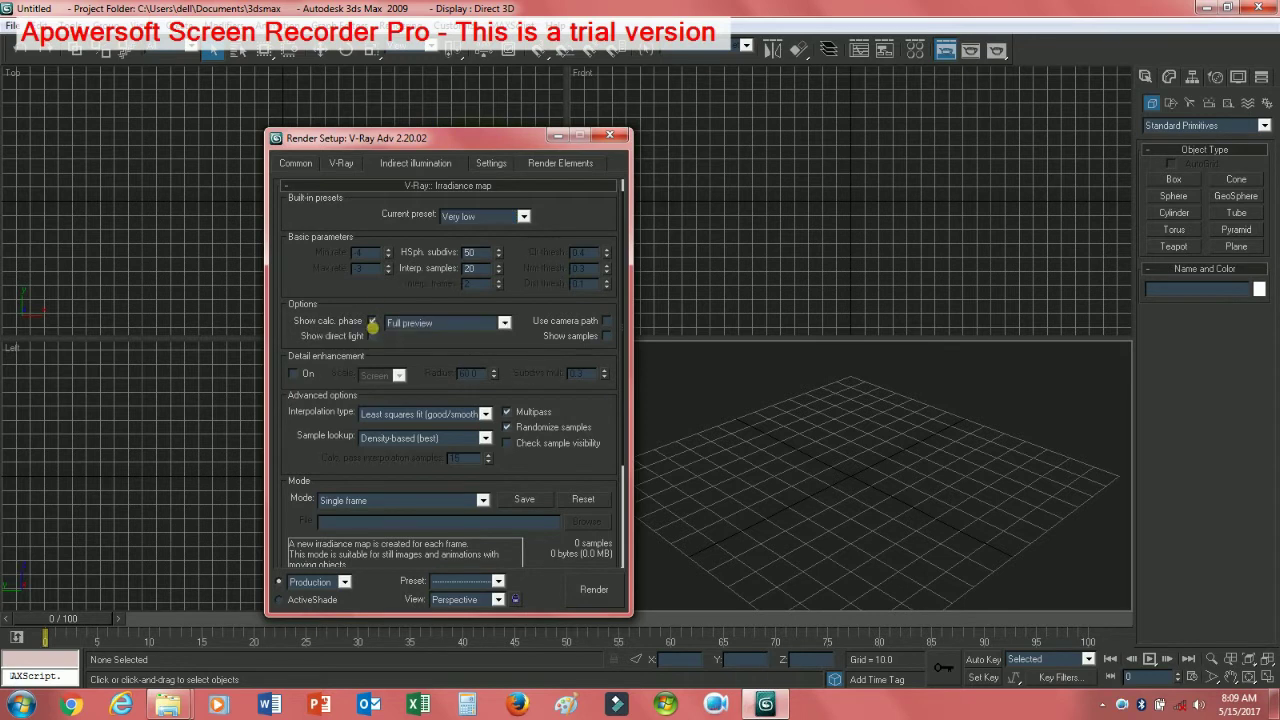
pyautogui.click(373, 337)
pyautogui.click(448, 187)
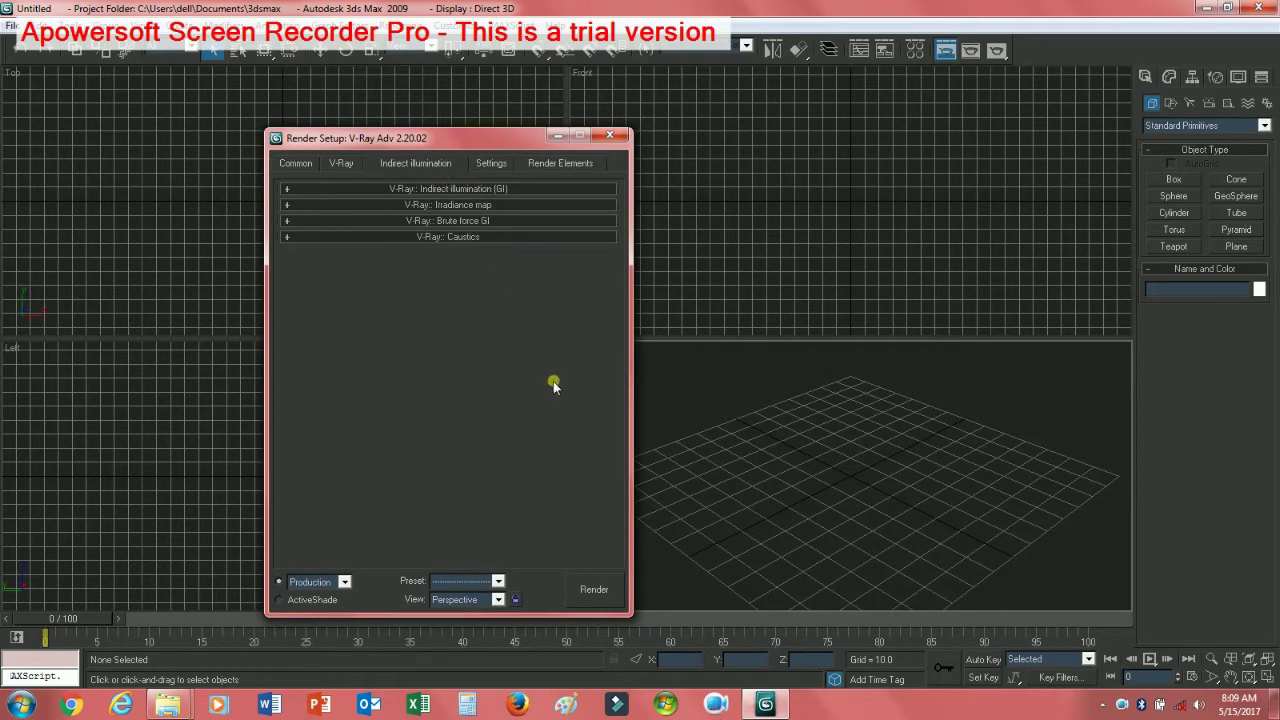
pyautogui.click(600, 585)
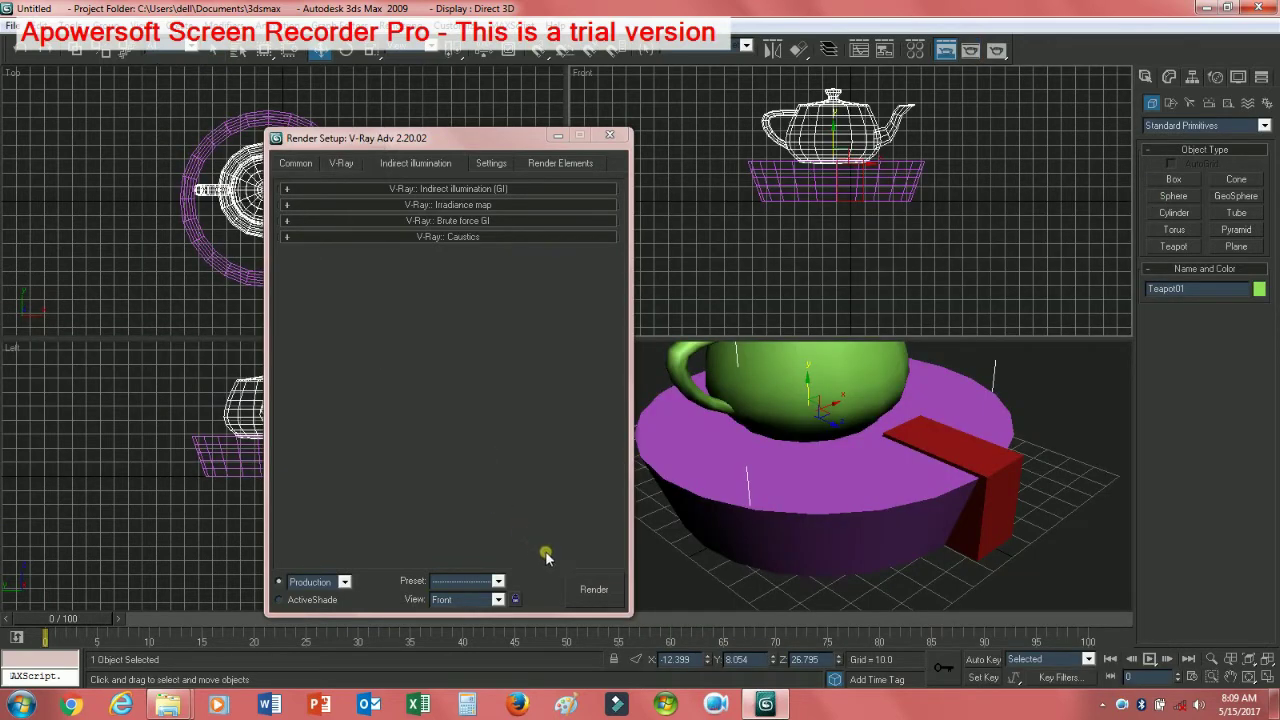
pyautogui.click(588, 590)
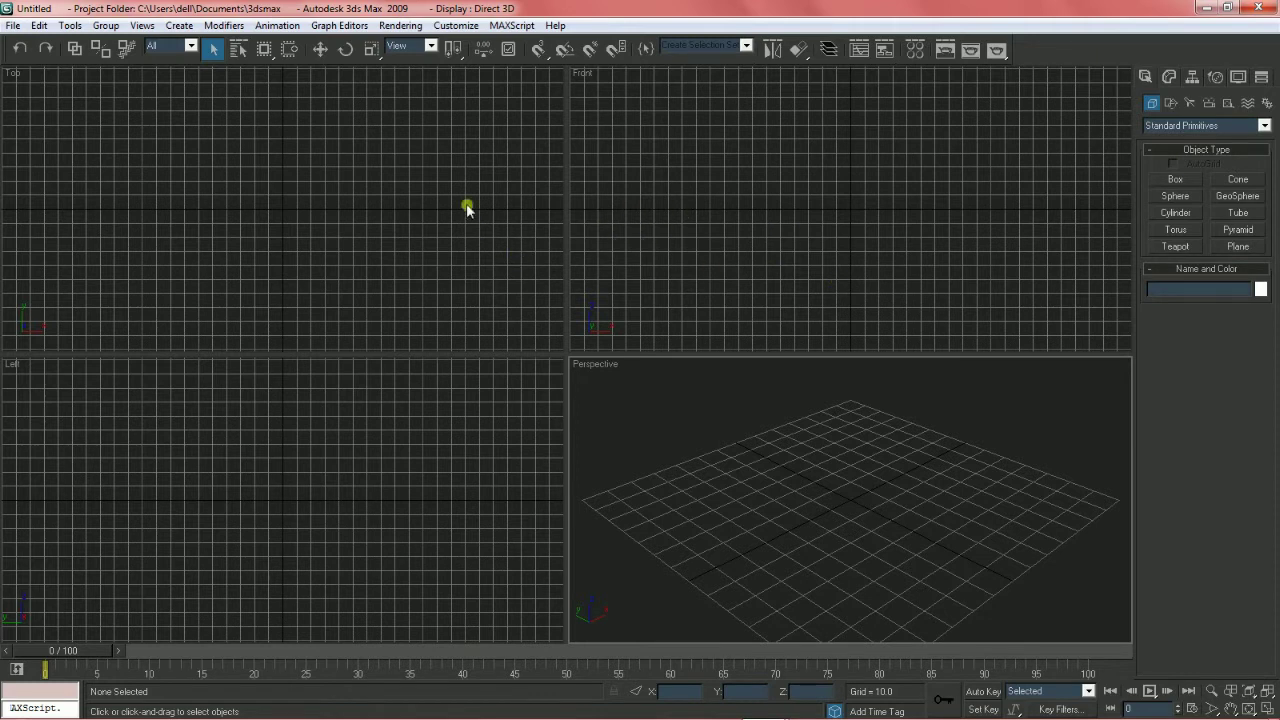
pyautogui.click(454, 200)
pyautogui.click(658, 190)
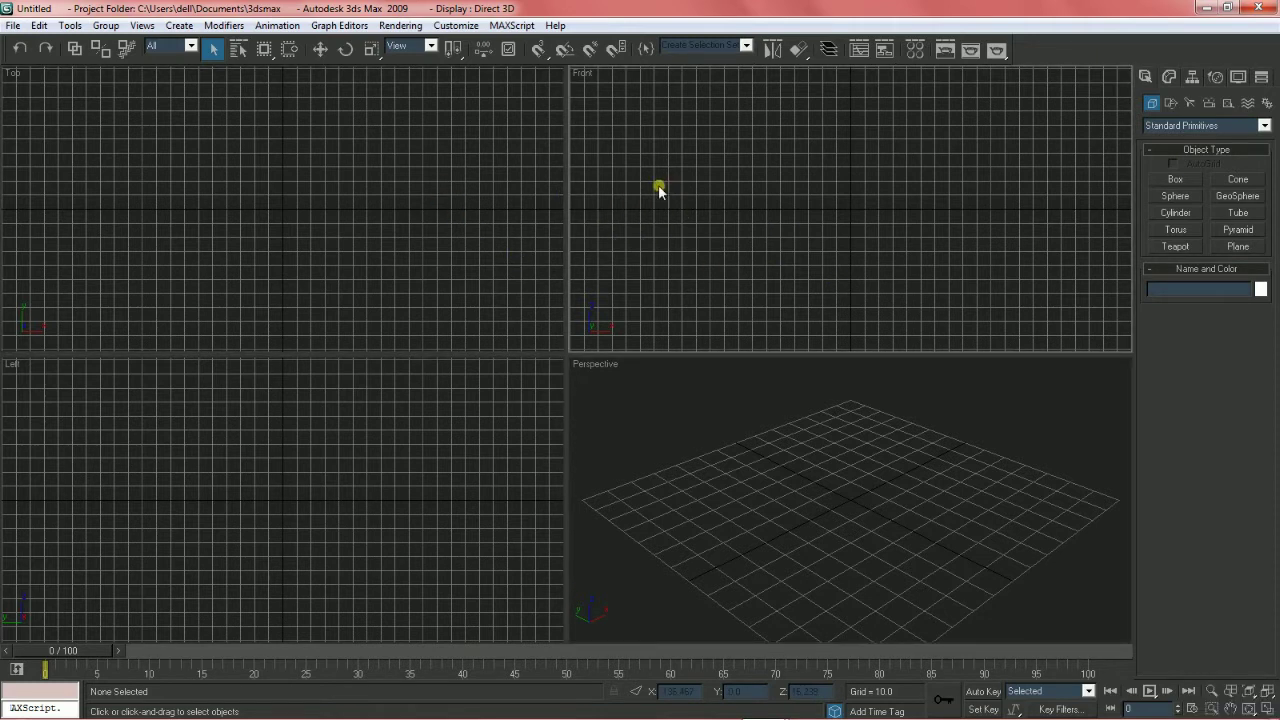
pyautogui.click(443, 432)
pyautogui.click(608, 408)
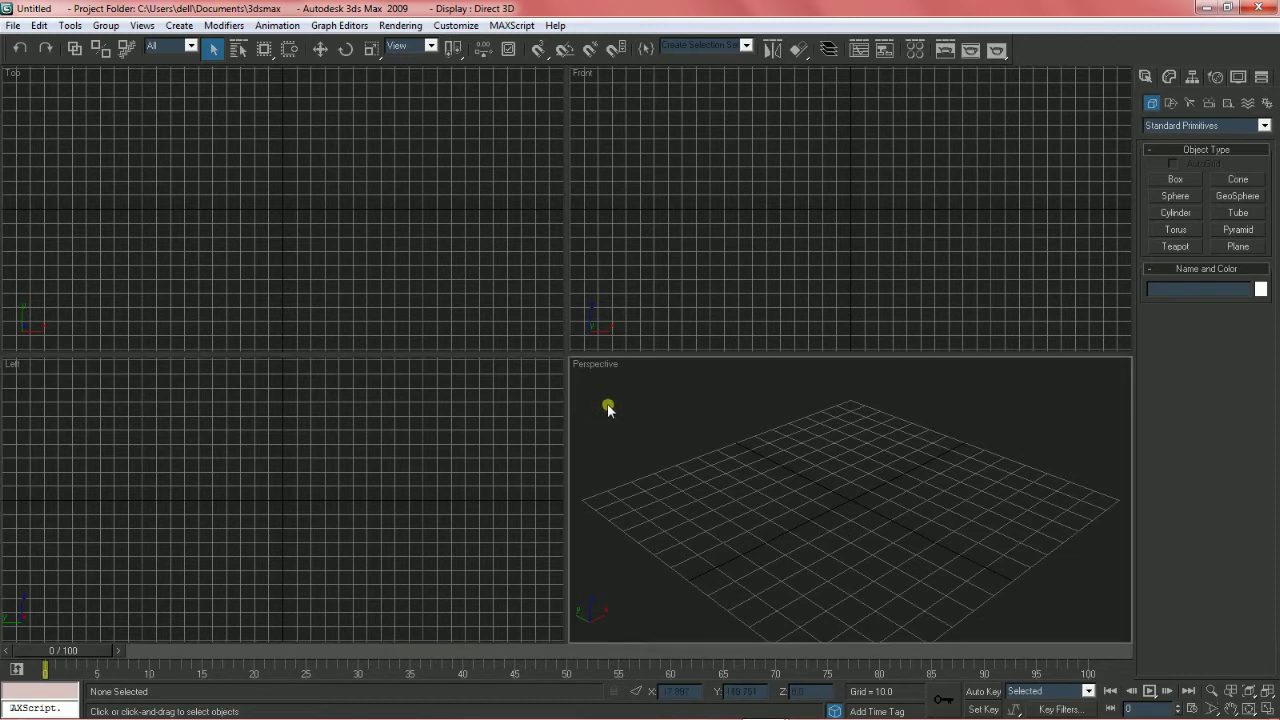
pyautogui.click(412, 240)
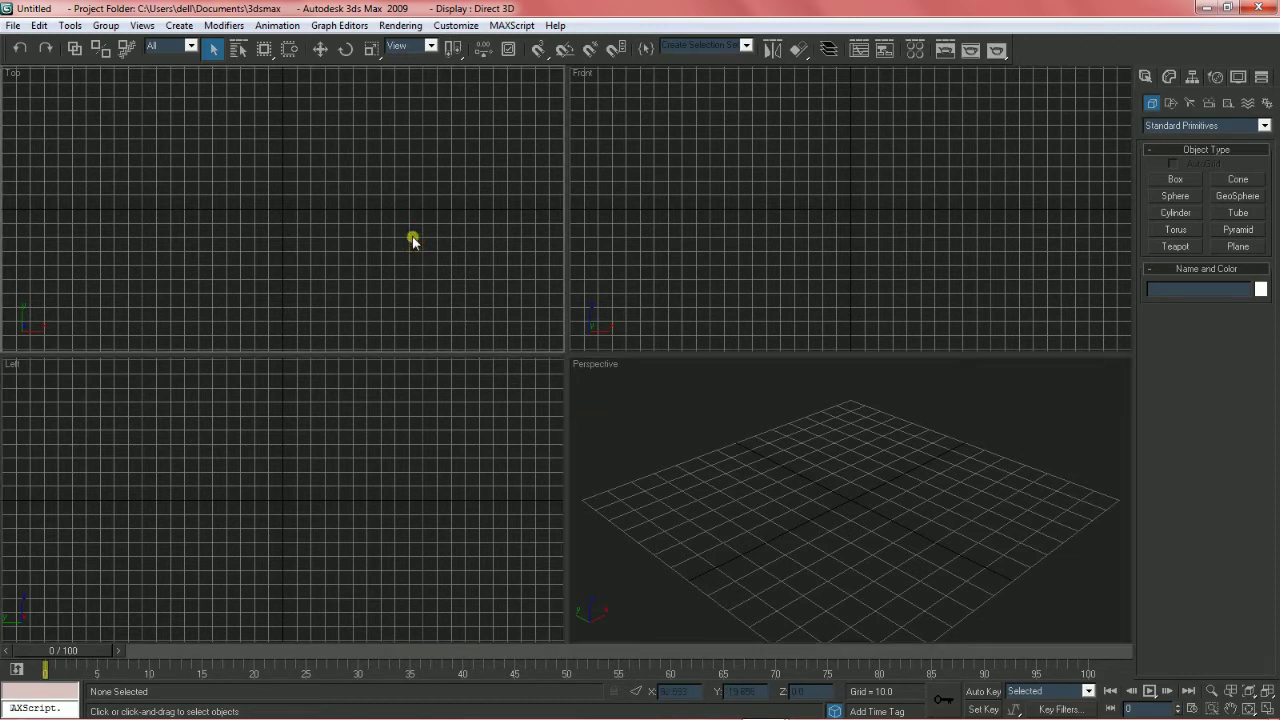
pyautogui.click(636, 180)
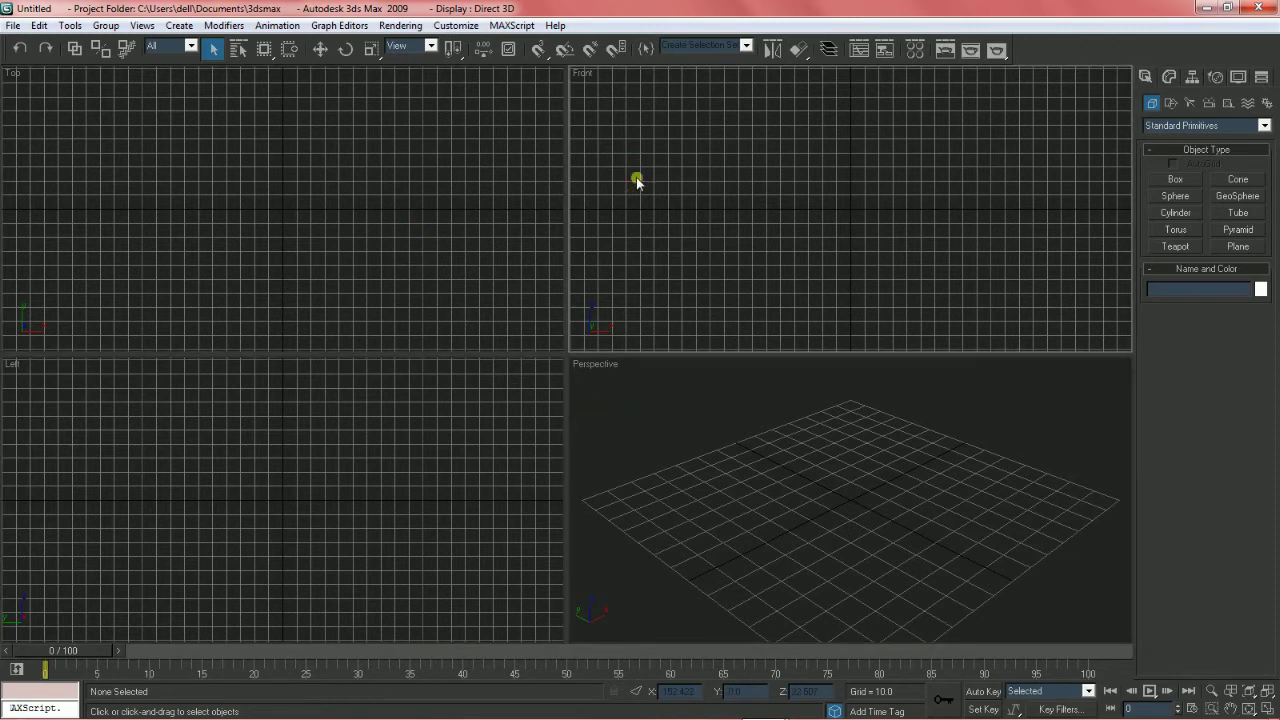
pyautogui.click(485, 200)
pyautogui.click(474, 446)
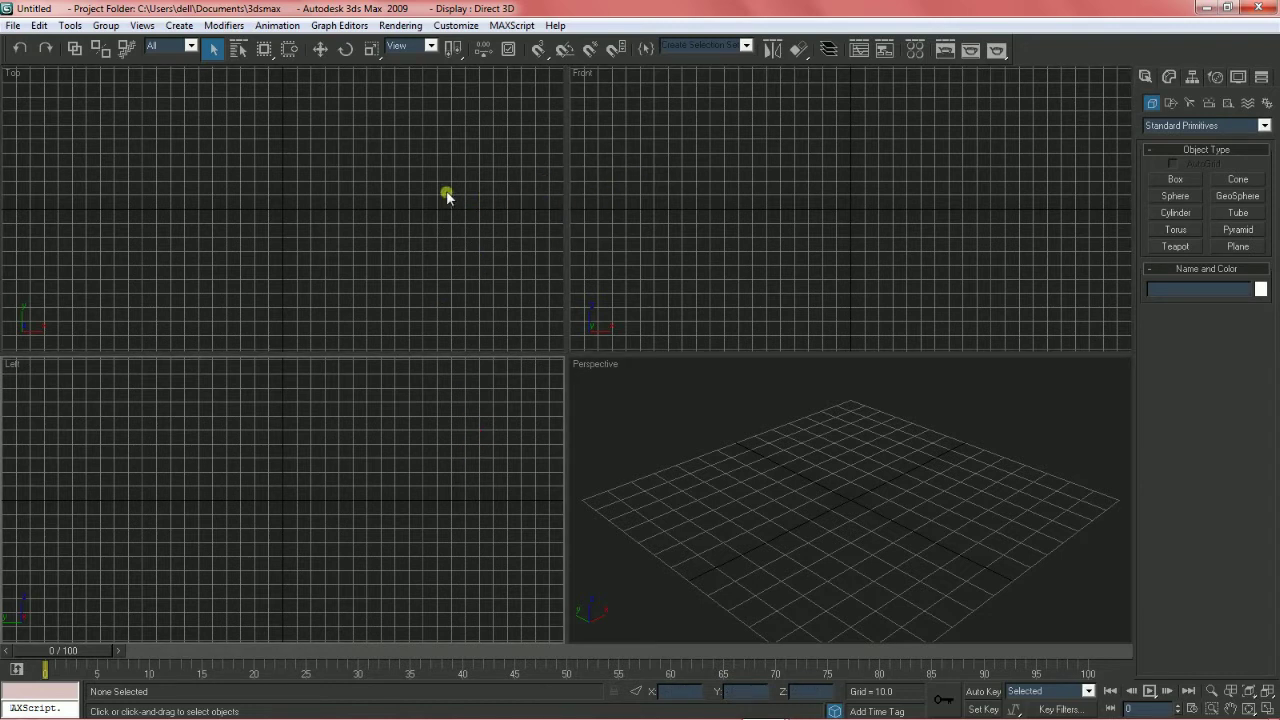
pyautogui.click(449, 243)
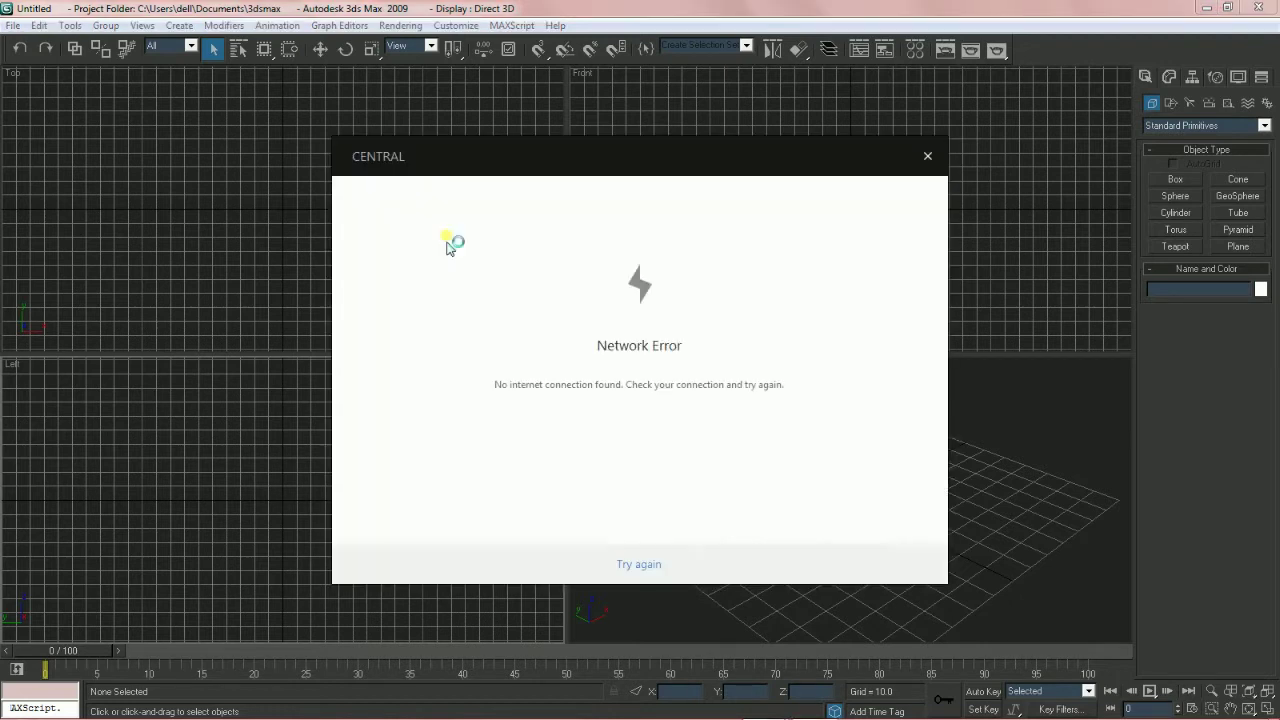
pyautogui.click(927, 157)
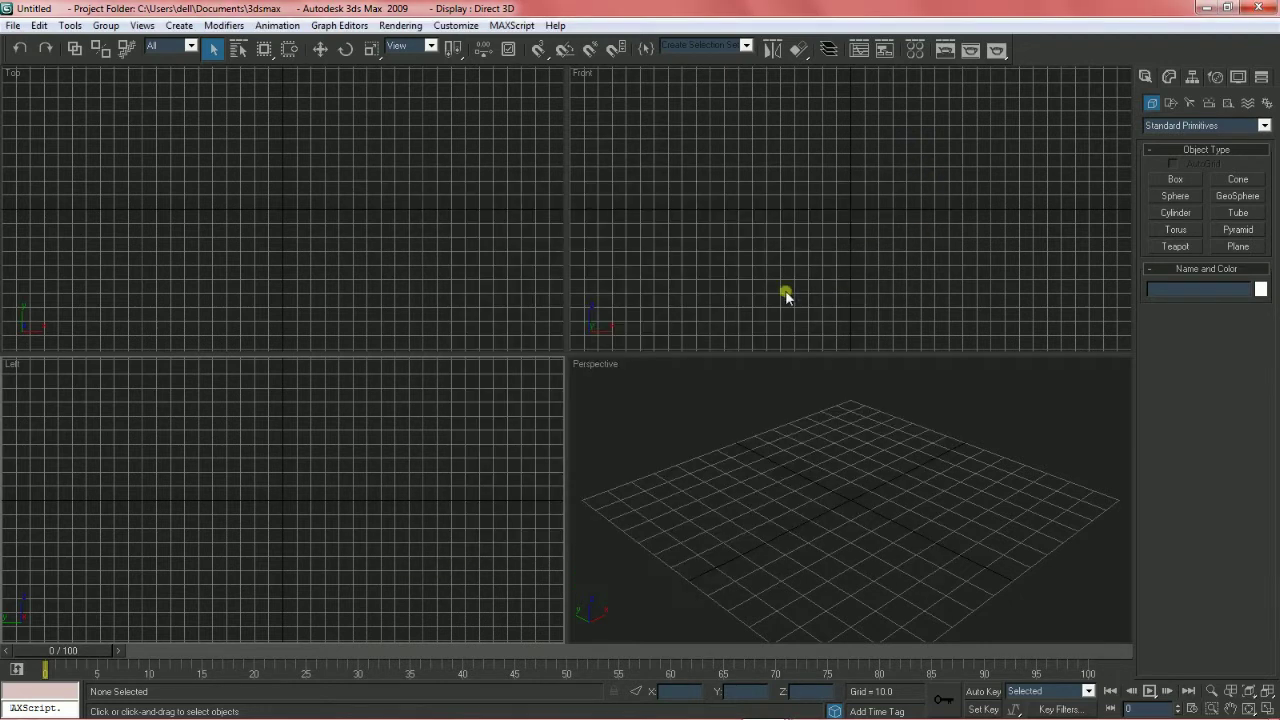
pyautogui.click(699, 429)
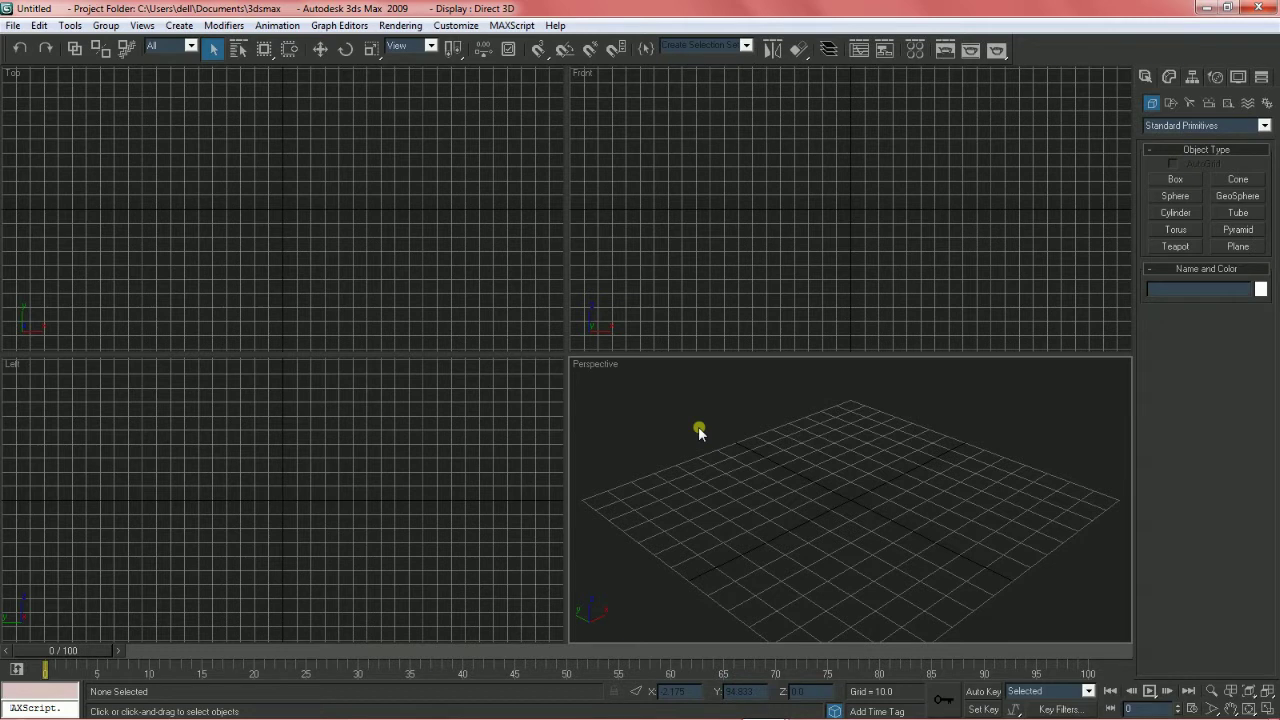
pyautogui.click(730, 246)
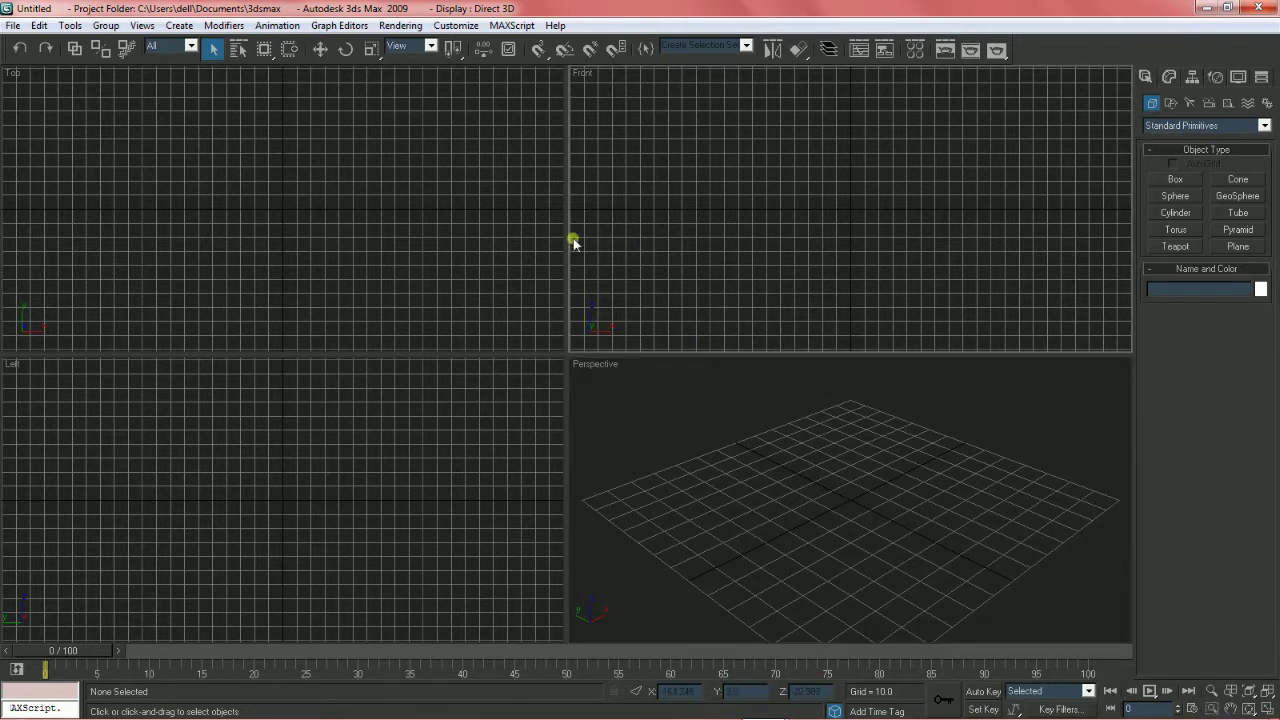
pyautogui.click(449, 180)
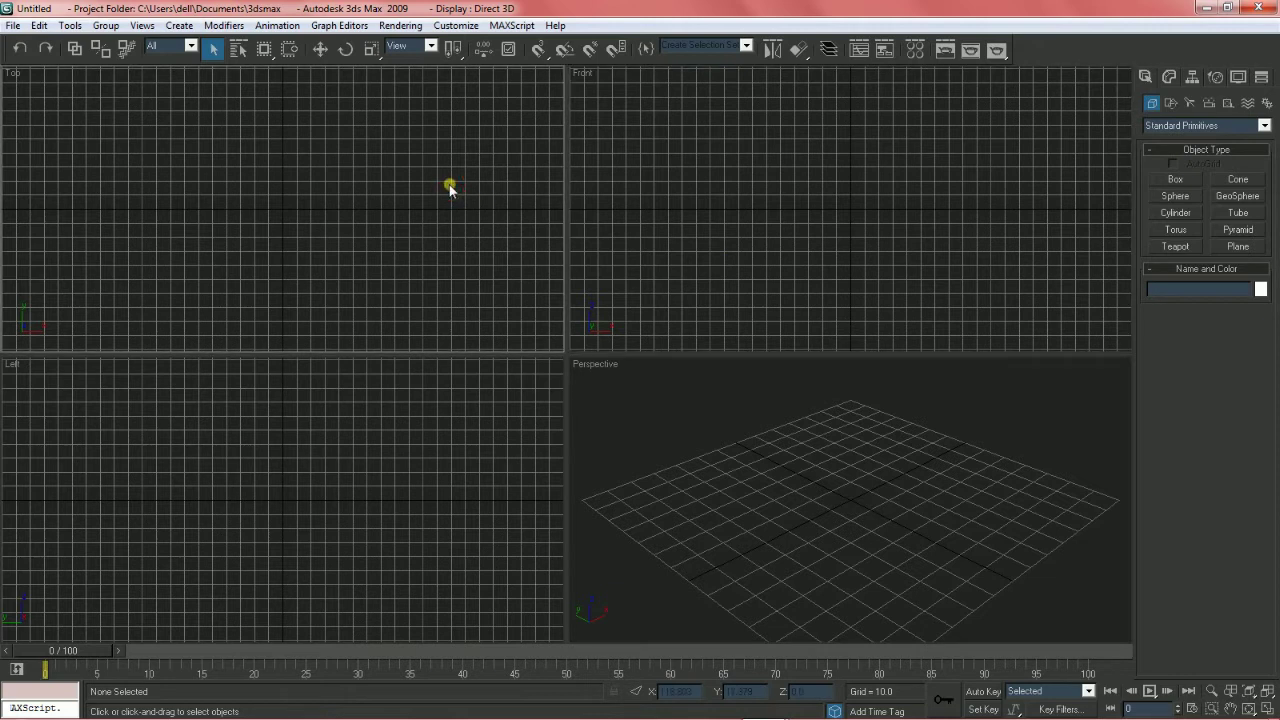
pyautogui.click(469, 455)
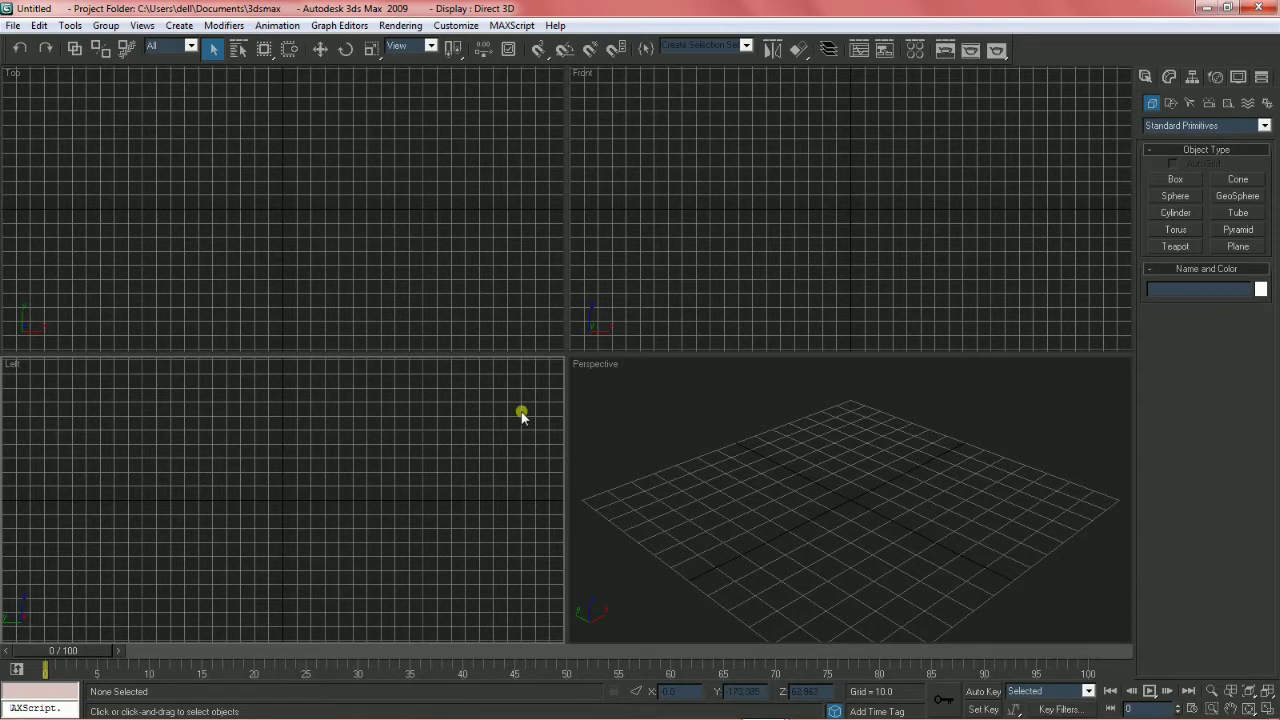
# Step: Maximize and restore the Left view, toggle its grid off and on, then open Render Setup (F10)
pyautogui.hotkey('alt', 'w')
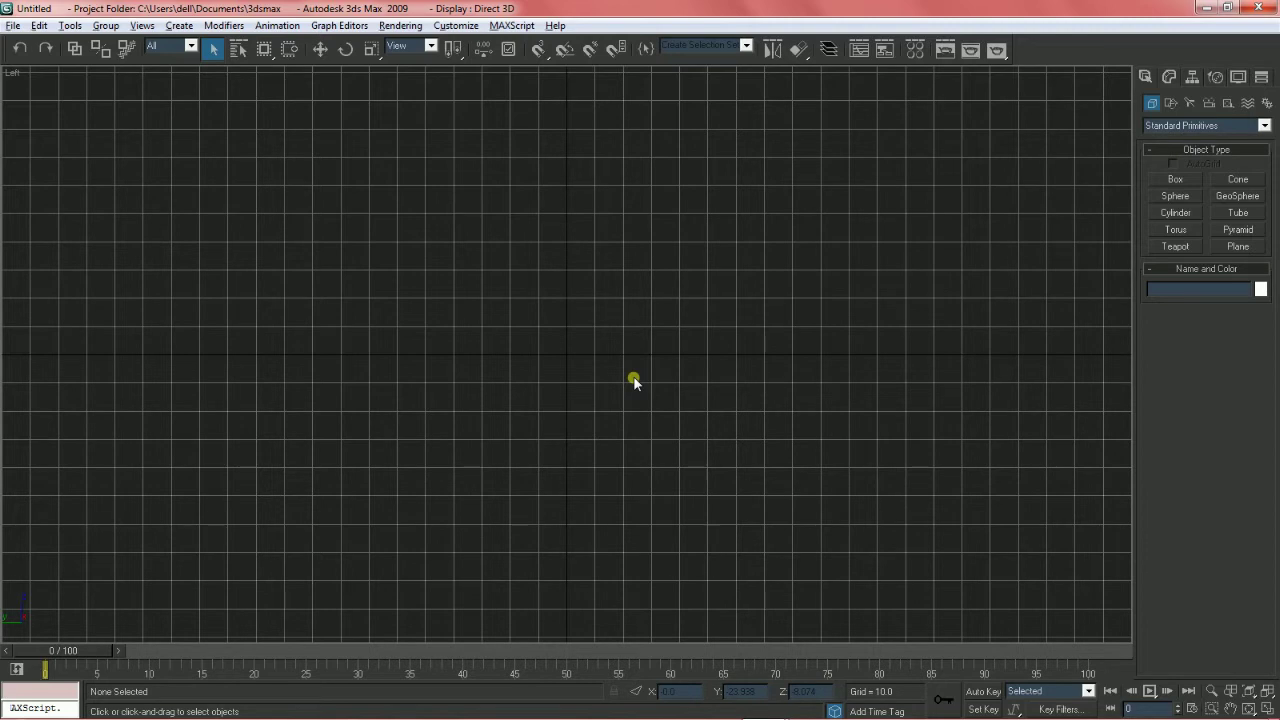
pyautogui.hotkey('alt', 'w')
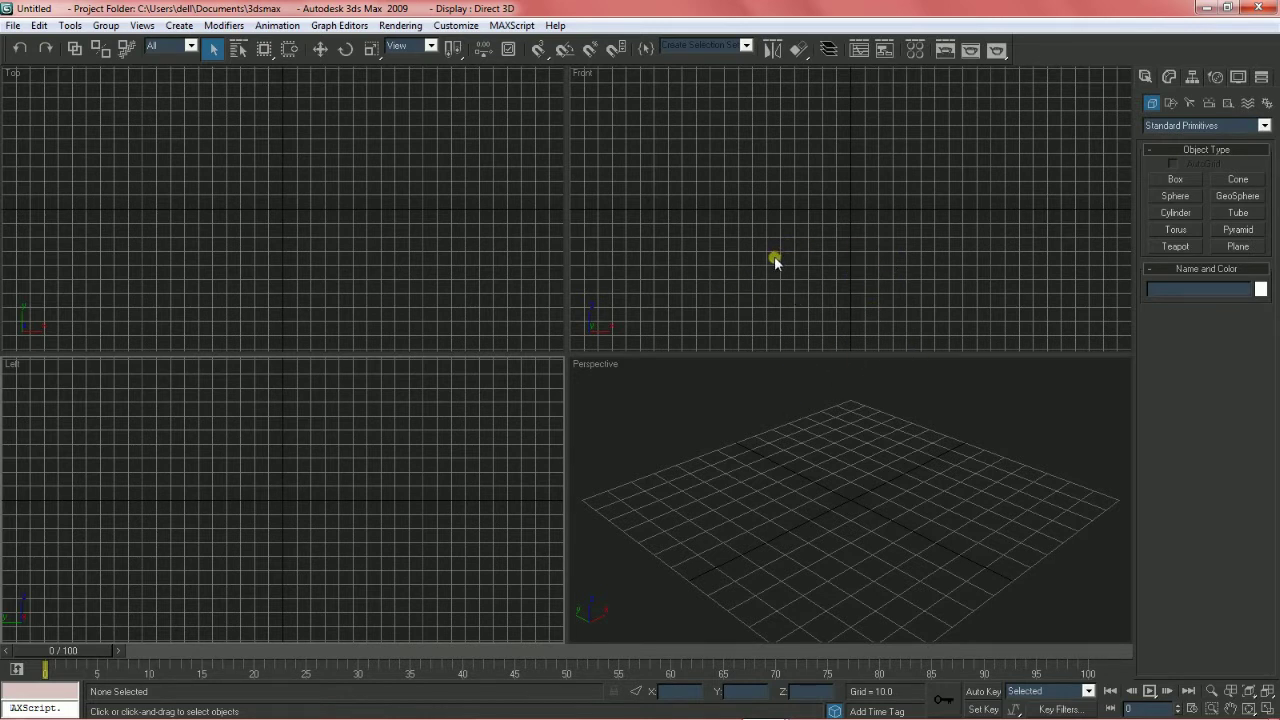
pyautogui.press('g')
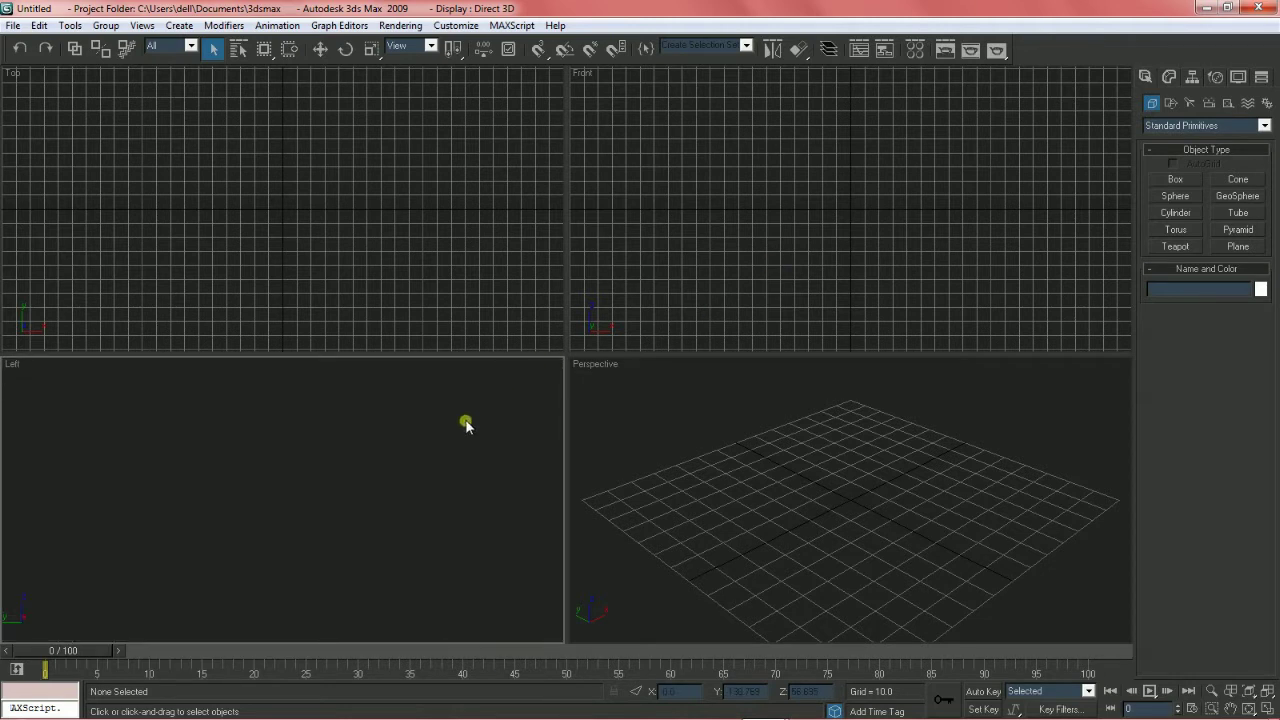
pyautogui.press('g')
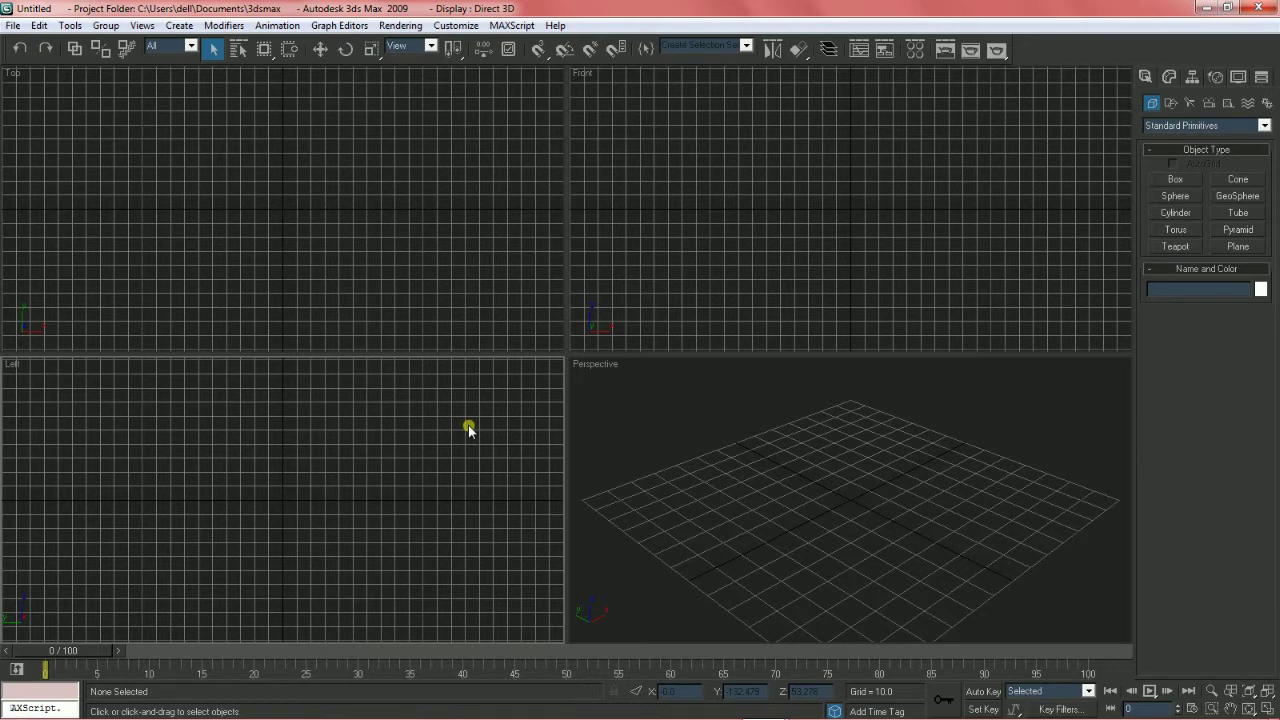
pyautogui.press('F10')
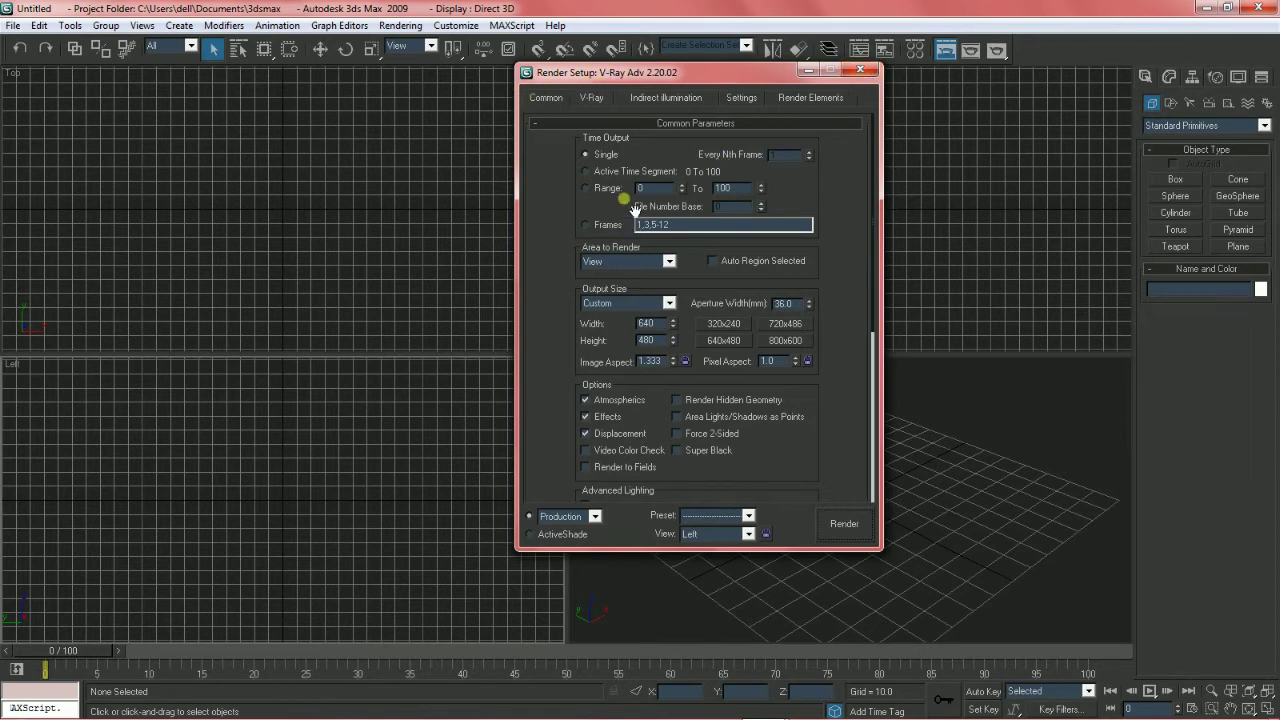
# Step: Review the V-Ray and Indirect illumination tabs, close Render Setup, and render the scene
pyautogui.click(591, 97)
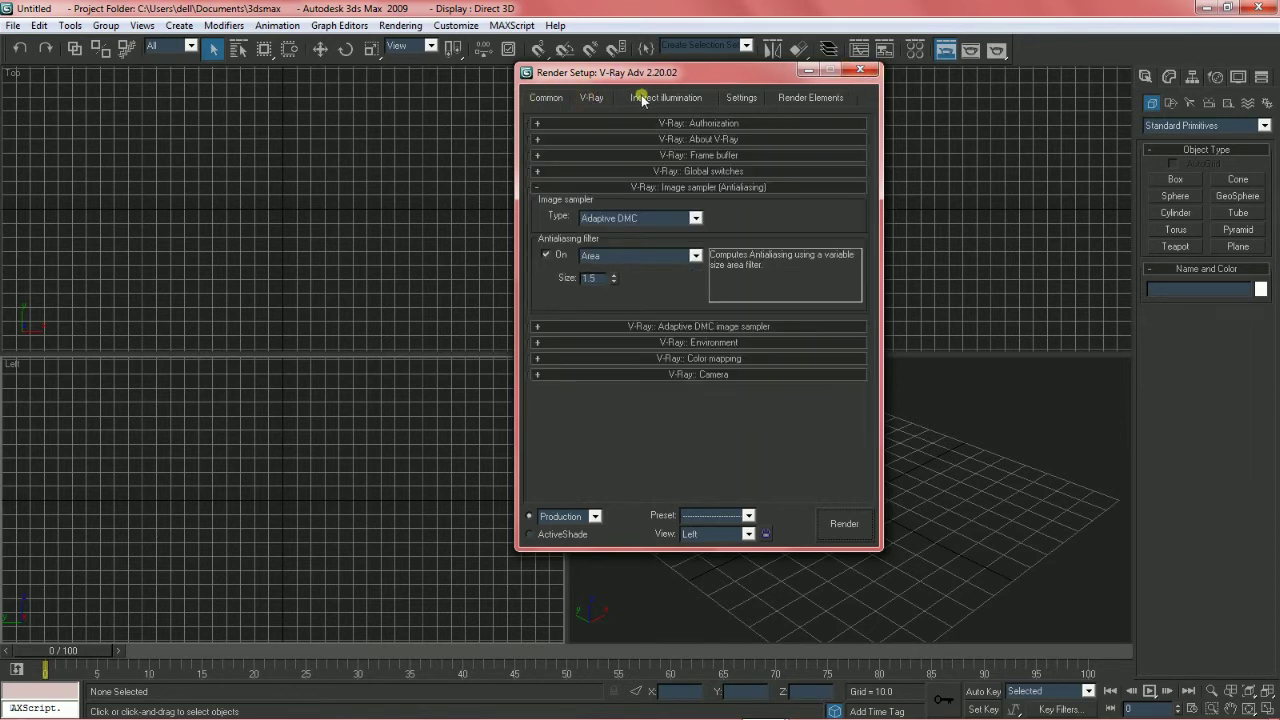
pyautogui.click(642, 98)
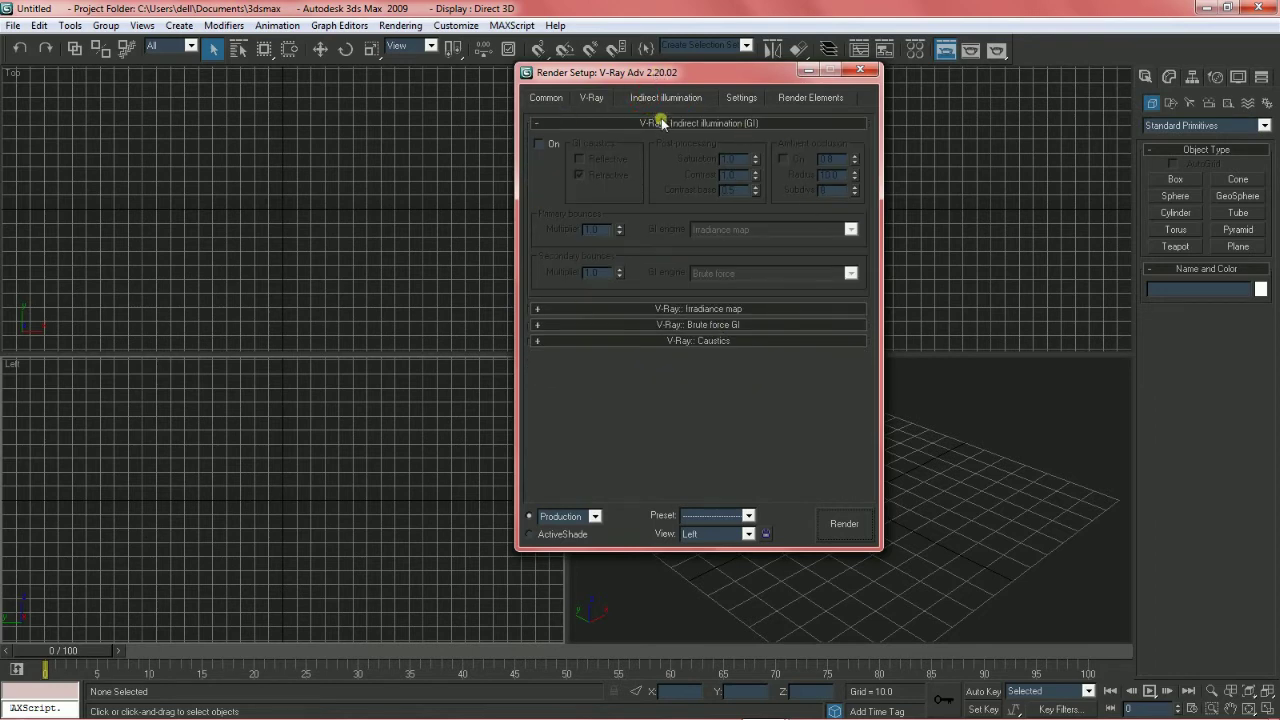
pyautogui.click(861, 71)
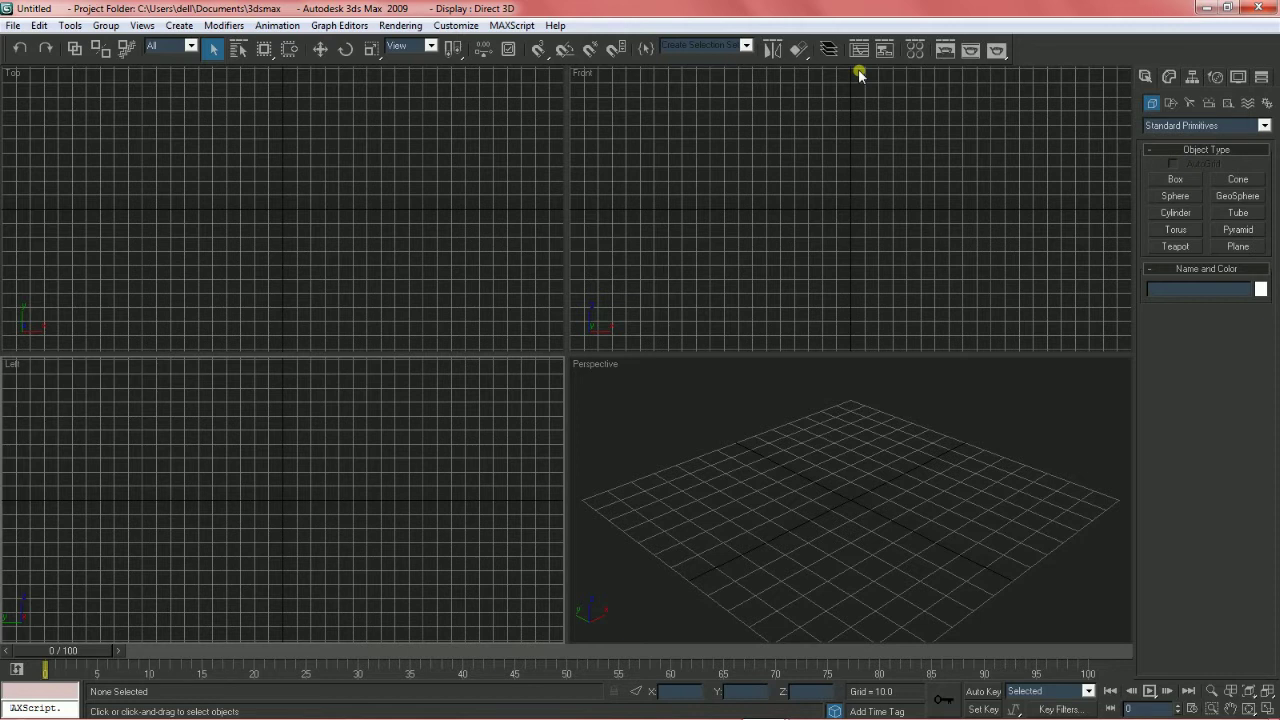
pyautogui.click(997, 52)
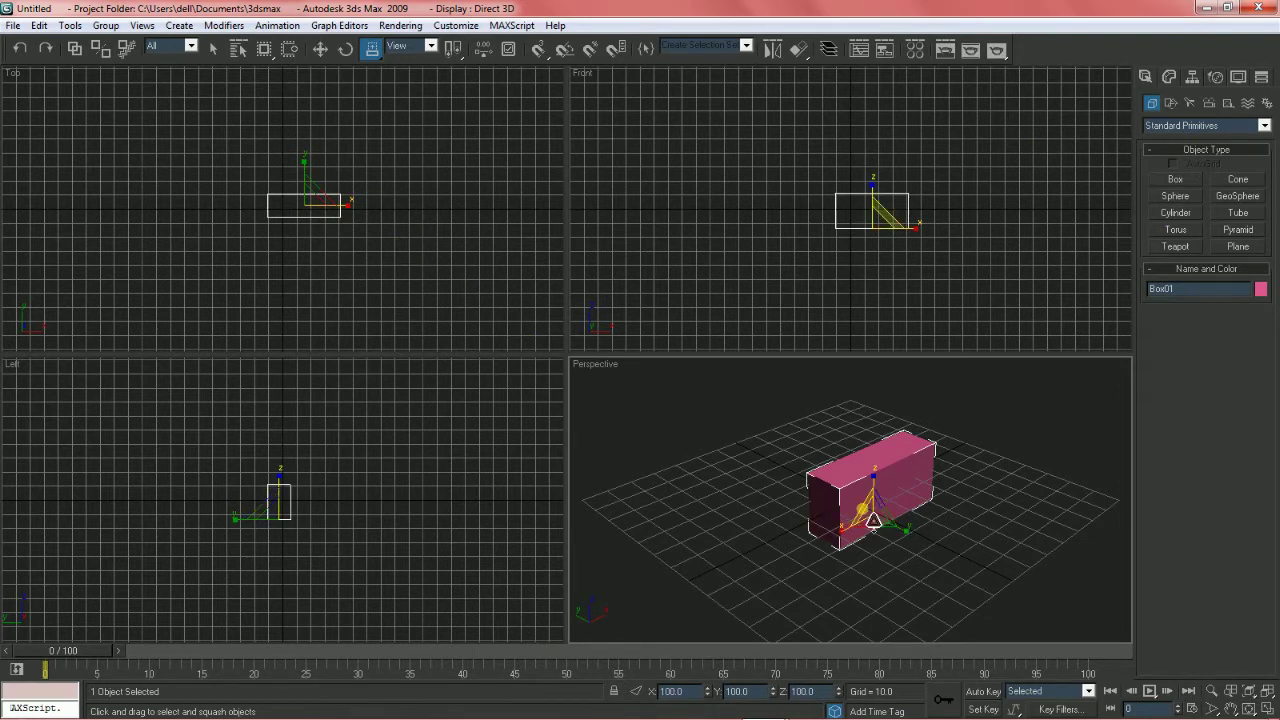
# Step: Move Box01 to about X -3.977, Y 7.287, Z -6.276 with the Move Transform Type-In open
pyautogui.press('w')
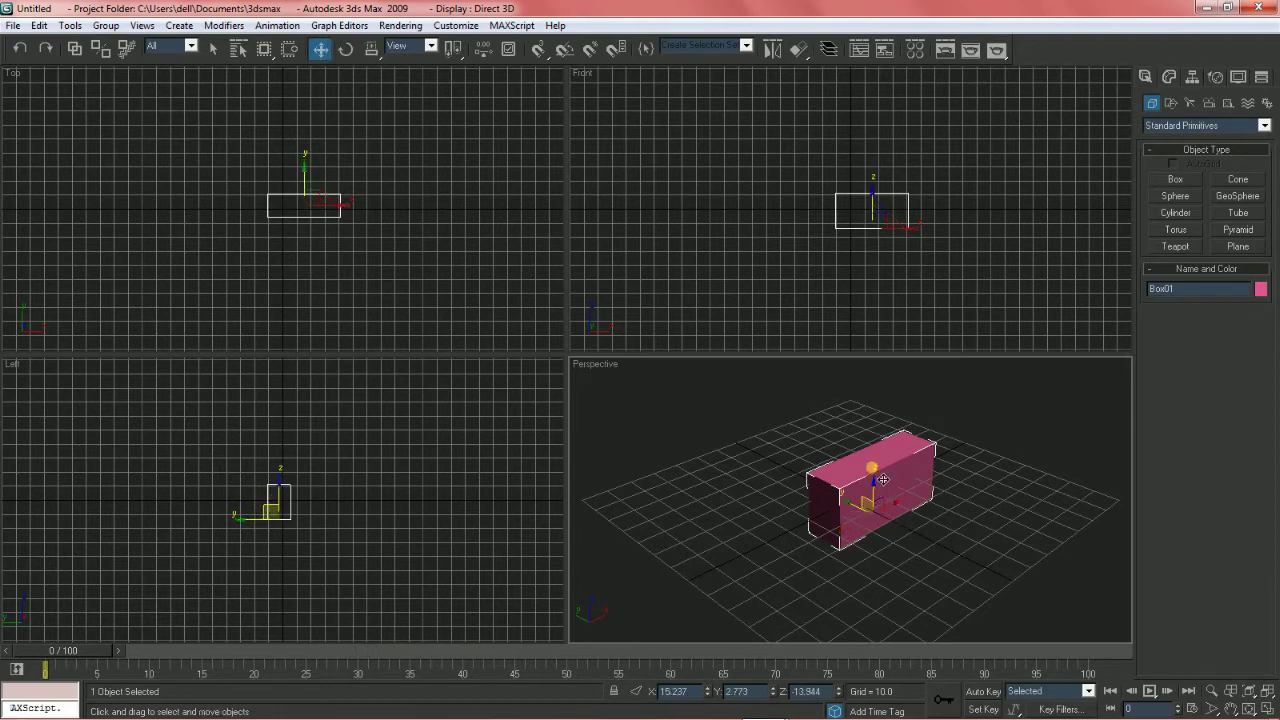
pyautogui.rightClick(320, 52)
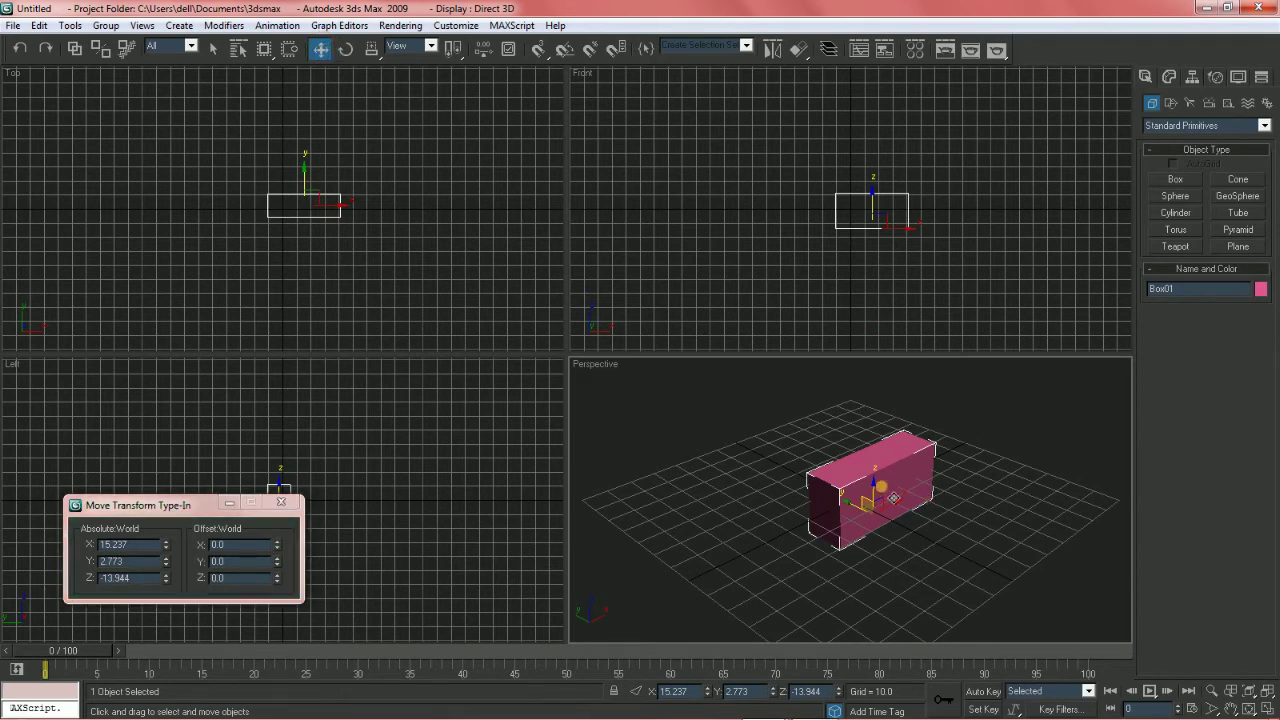
pyautogui.moveTo(884, 494)
pyautogui.mouseDown()
pyautogui.moveTo(788, 533)
pyautogui.moveTo(886, 476)
pyautogui.mouseUp()
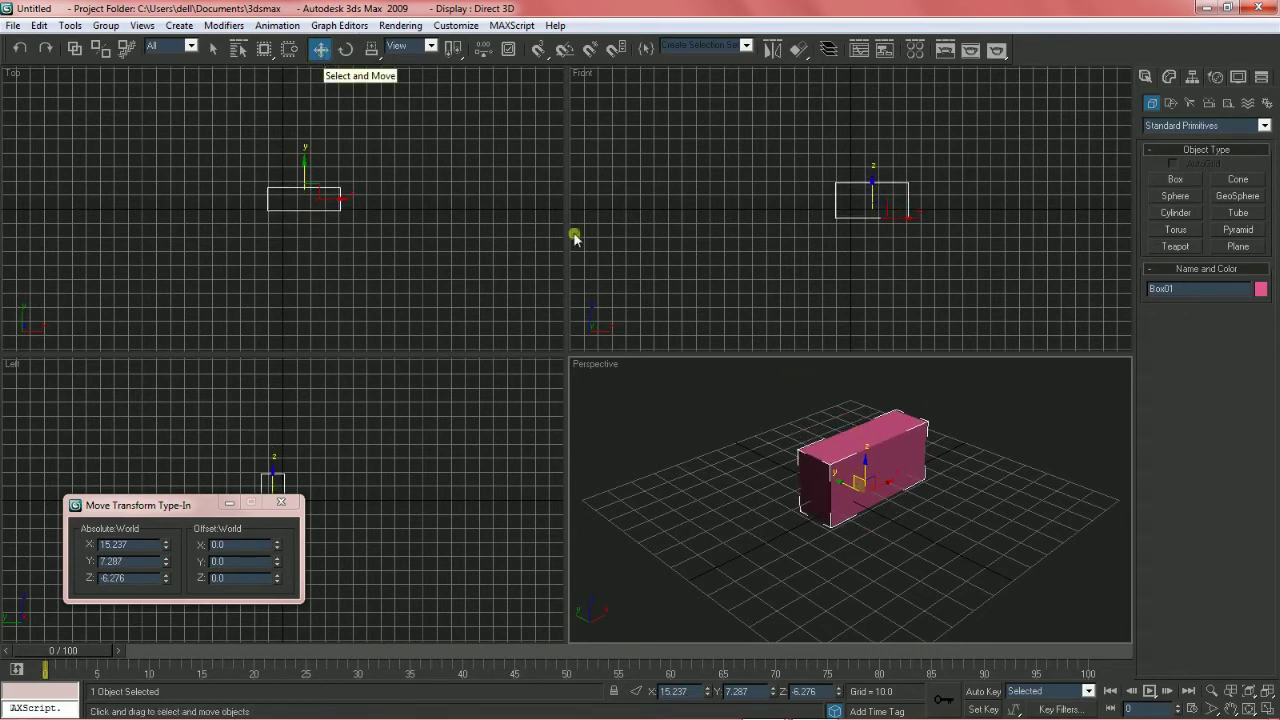
pyautogui.moveTo(882, 492); pyautogui.dragTo(858, 484)
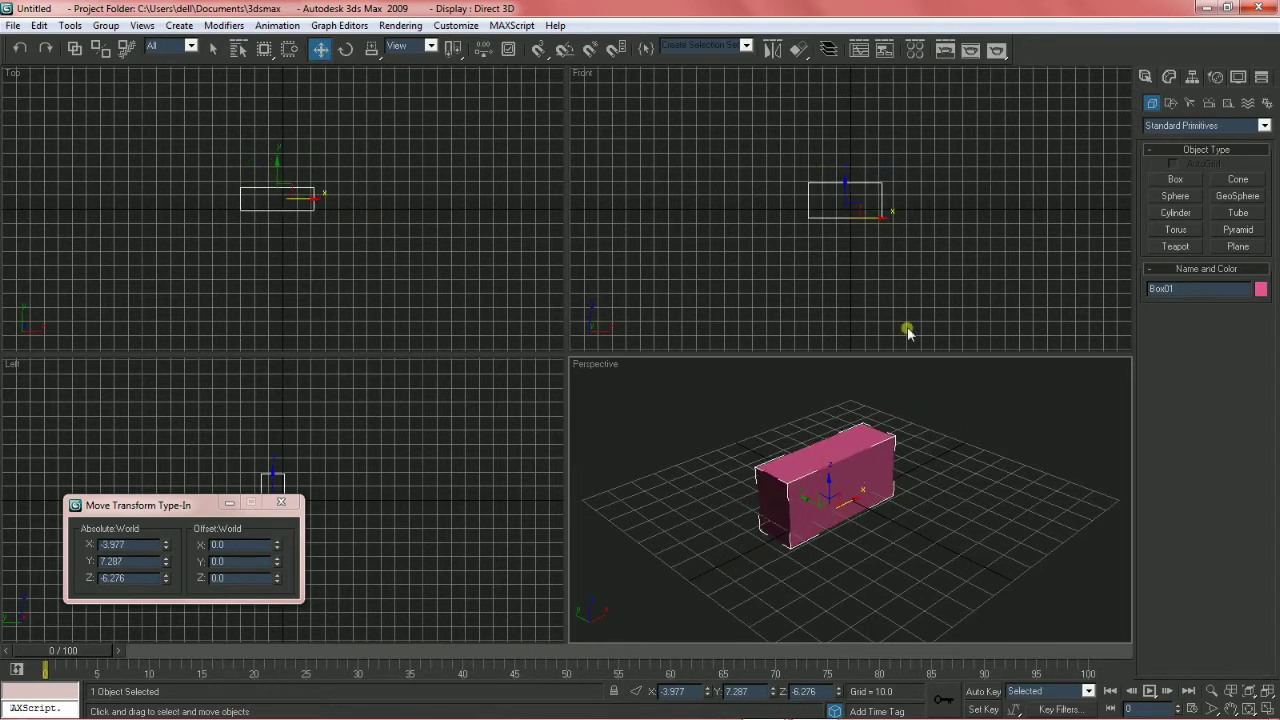
pyautogui.click(342, 50)
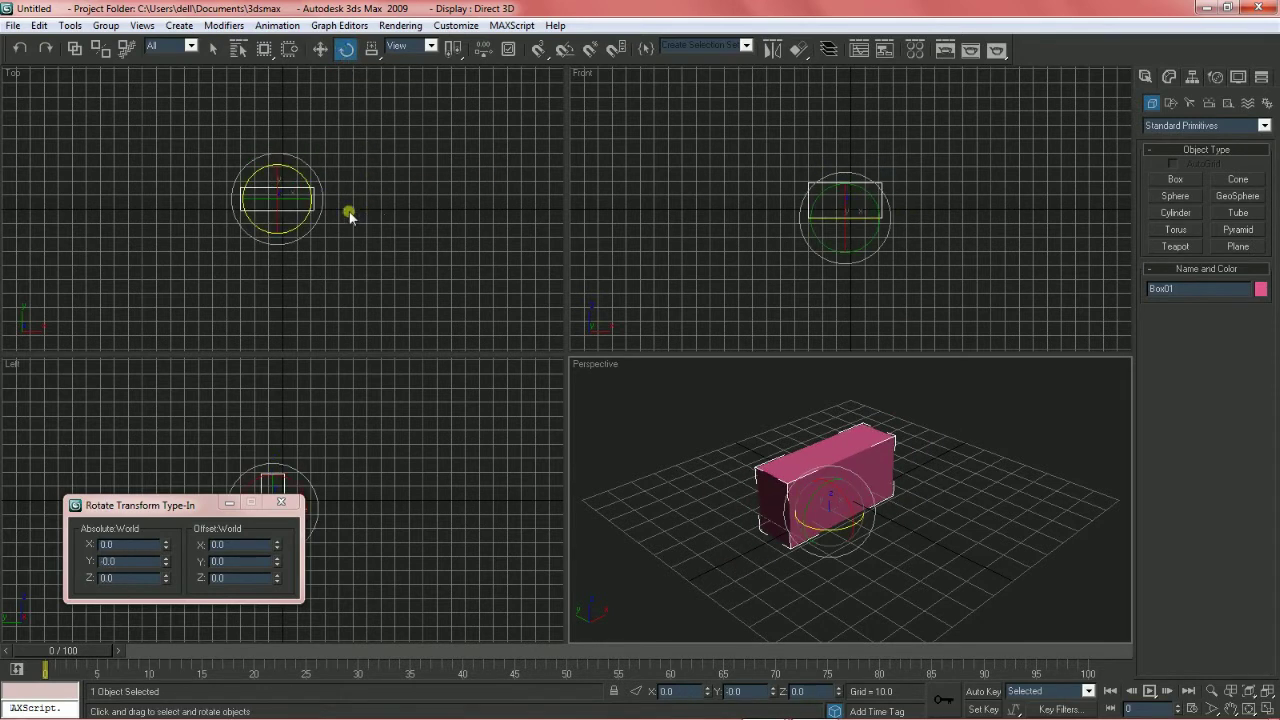
# Step: Rotate Box01 to about 18.9, 28.4 and 53.4 degrees around X, Y and Z
pyautogui.rightClick(345, 49)
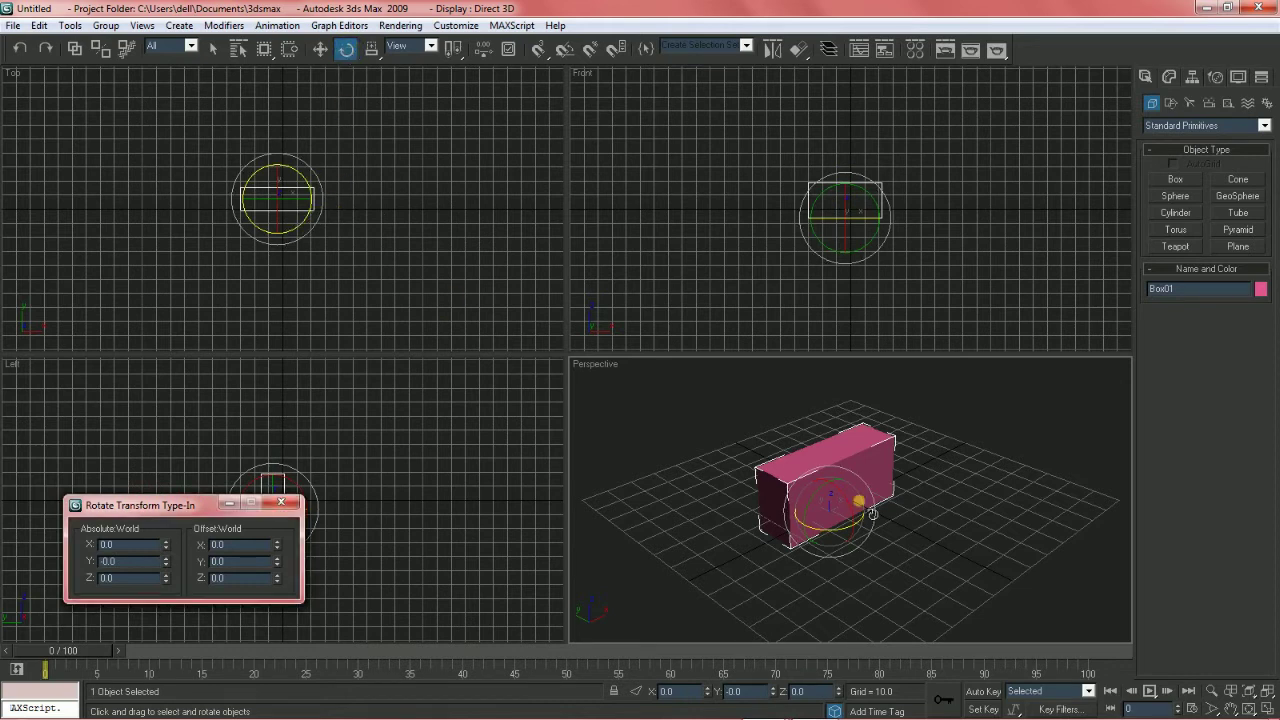
pyautogui.moveTo(876, 513)
pyautogui.mouseDown()
pyautogui.moveTo(702, 480)
pyautogui.moveTo(984, 449)
pyautogui.moveTo(894, 534)
pyautogui.moveTo(940, 449)
pyautogui.moveTo(900, 480)
pyautogui.mouseUp()
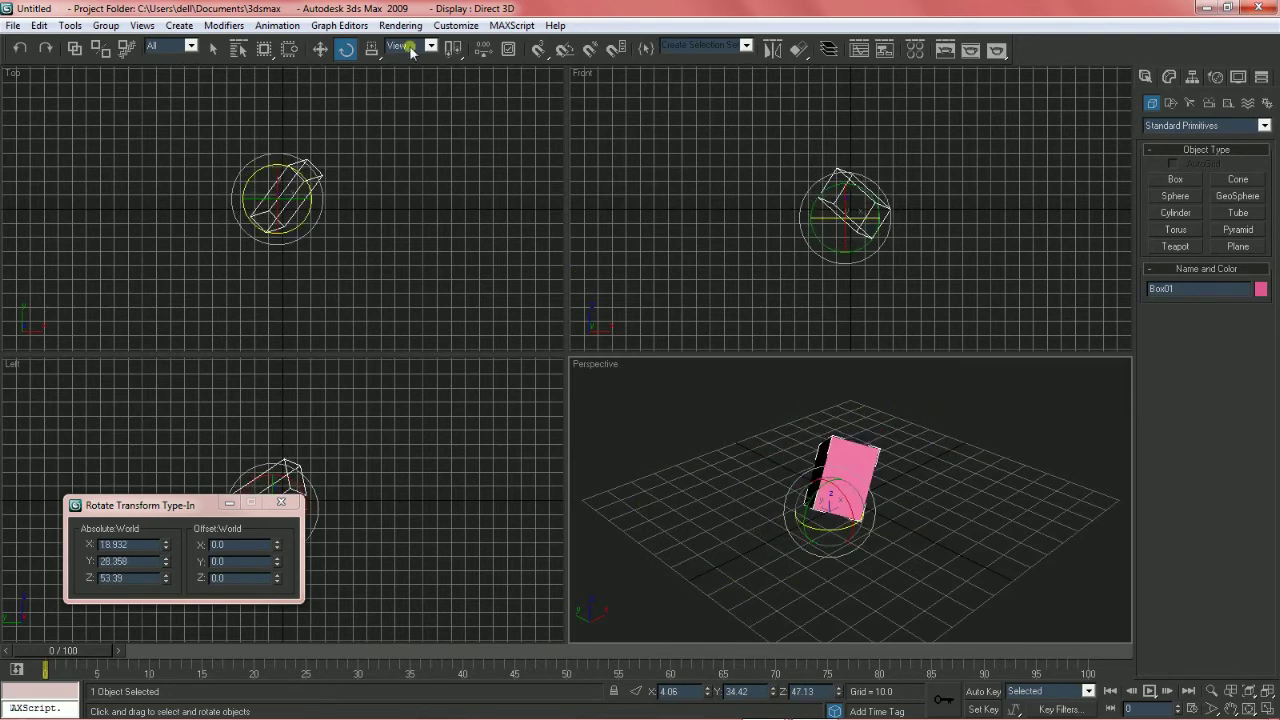
pyautogui.click(344, 50)
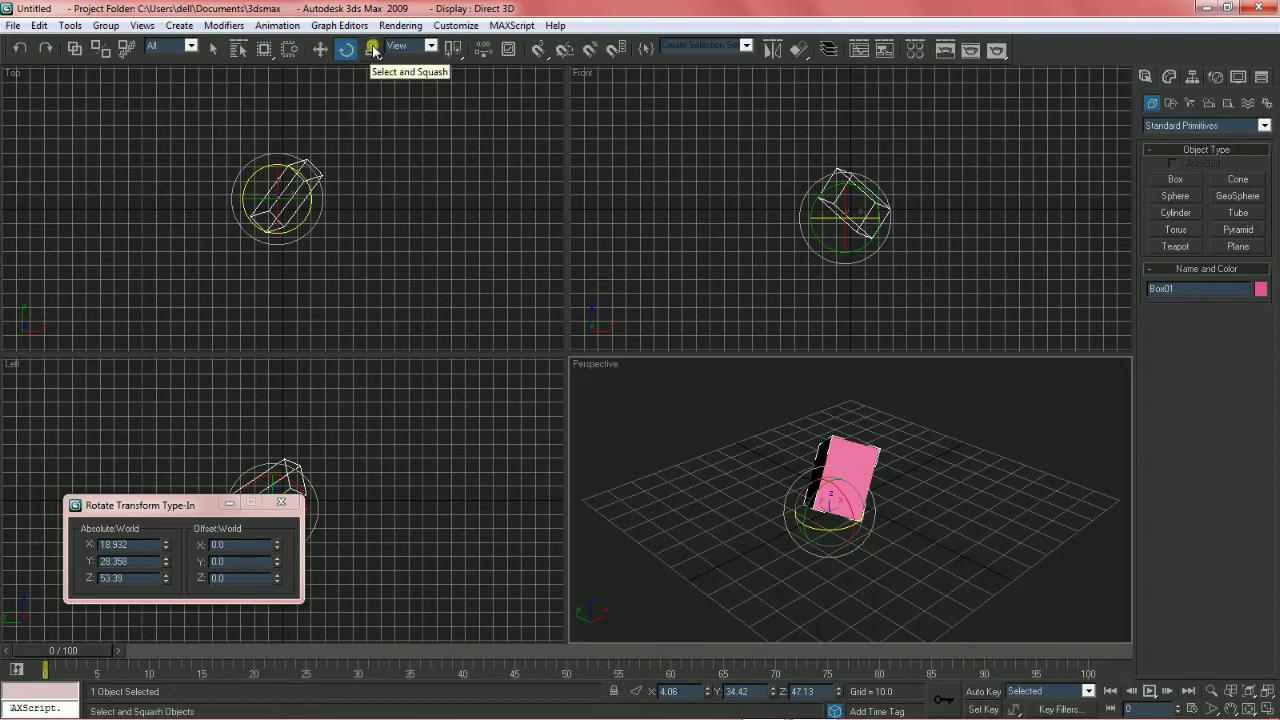
# Step: Squash Box01 with Select and Squash to about 268%, 63% and 37%
pyautogui.click(371, 50)
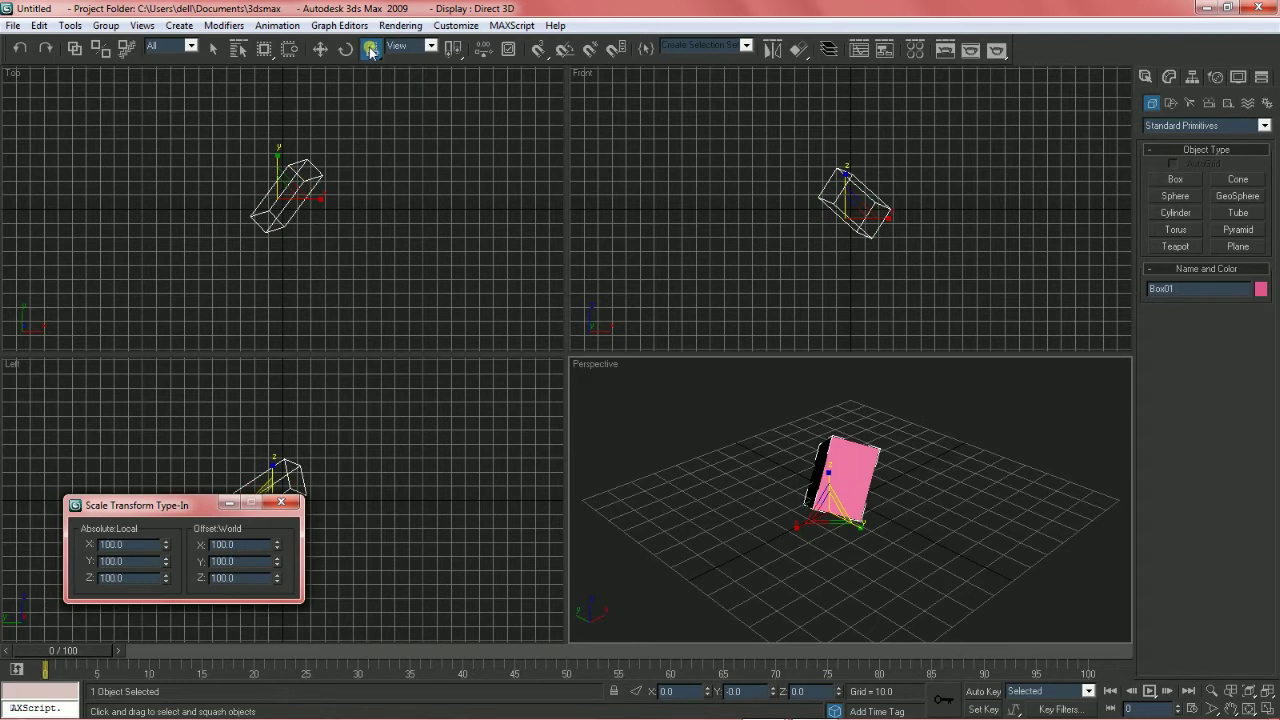
pyautogui.click(370, 51)
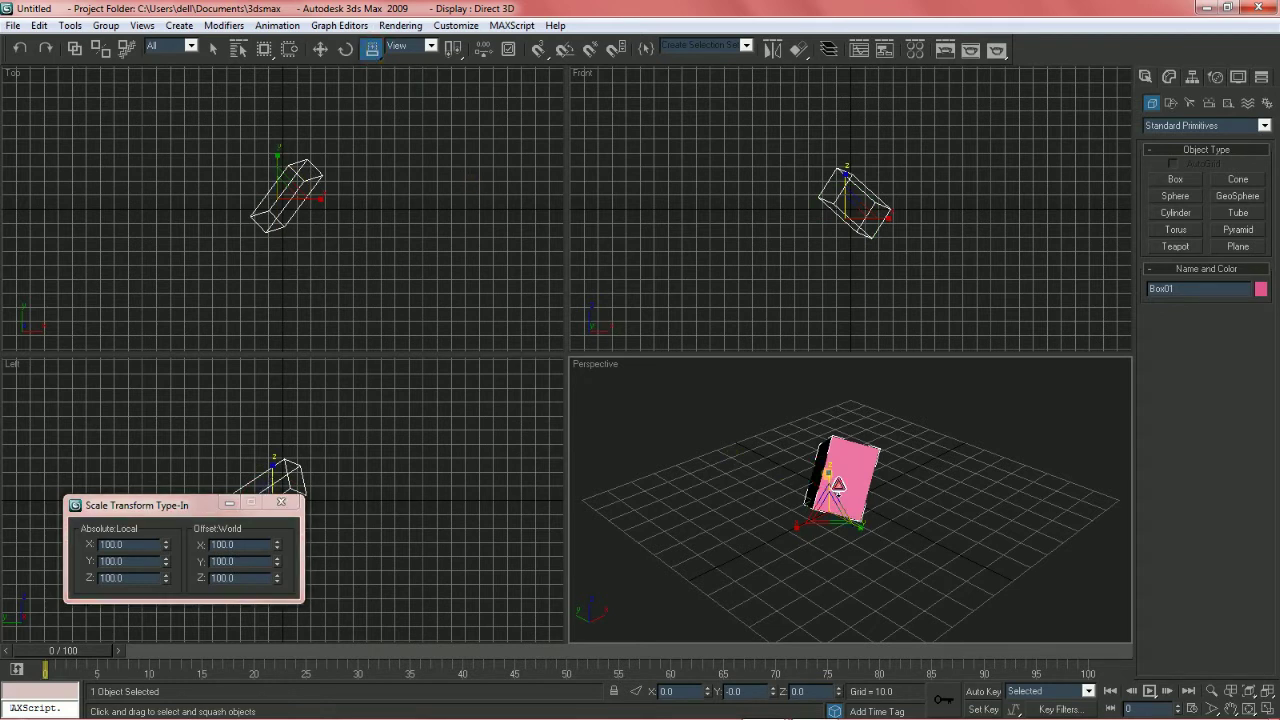
pyautogui.moveTo(838, 485); pyautogui.dragTo(914, 563)
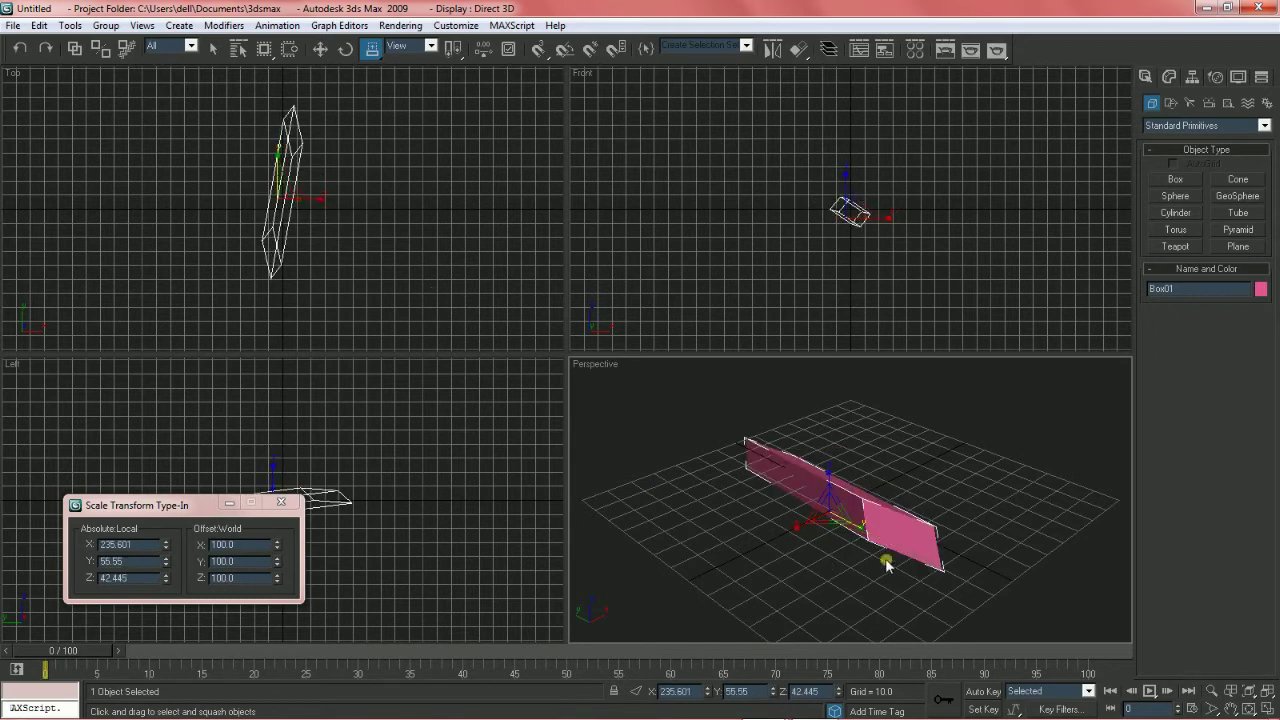
pyautogui.moveTo(829, 481)
pyautogui.mouseDown()
pyautogui.moveTo(872, 432)
pyautogui.moveTo(842, 482)
pyautogui.mouseUp()
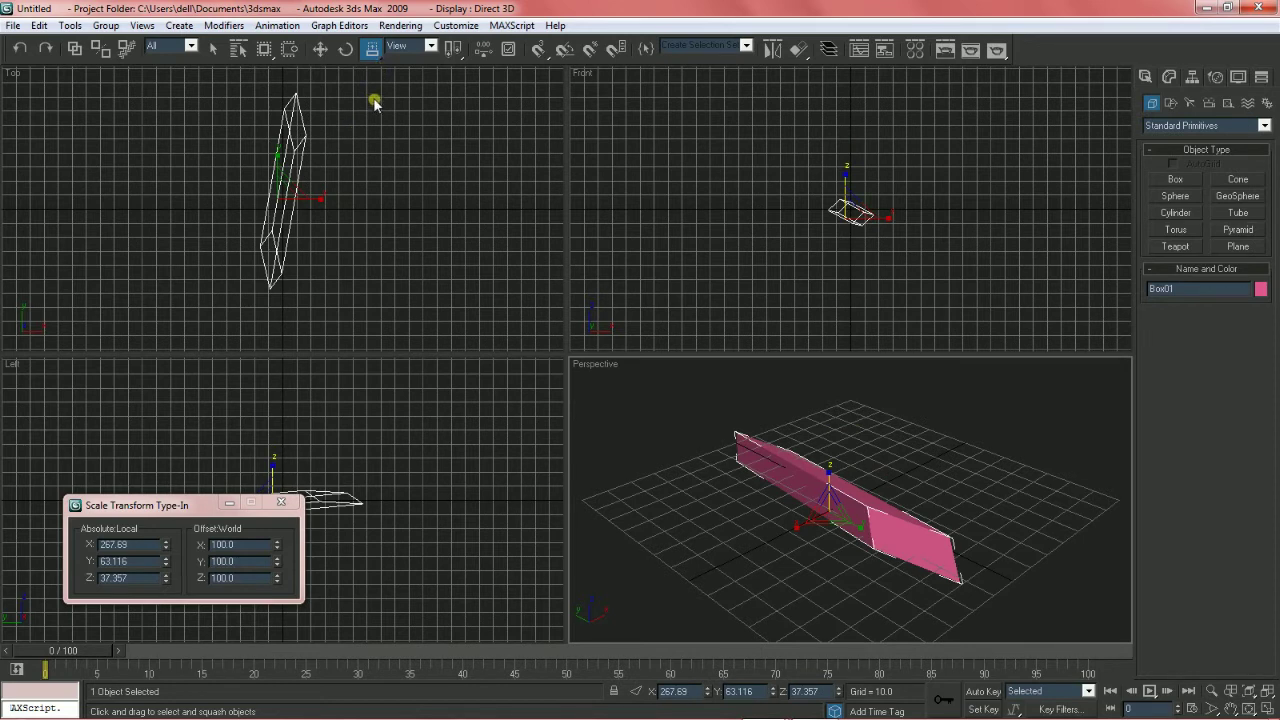
pyautogui.click(320, 50)
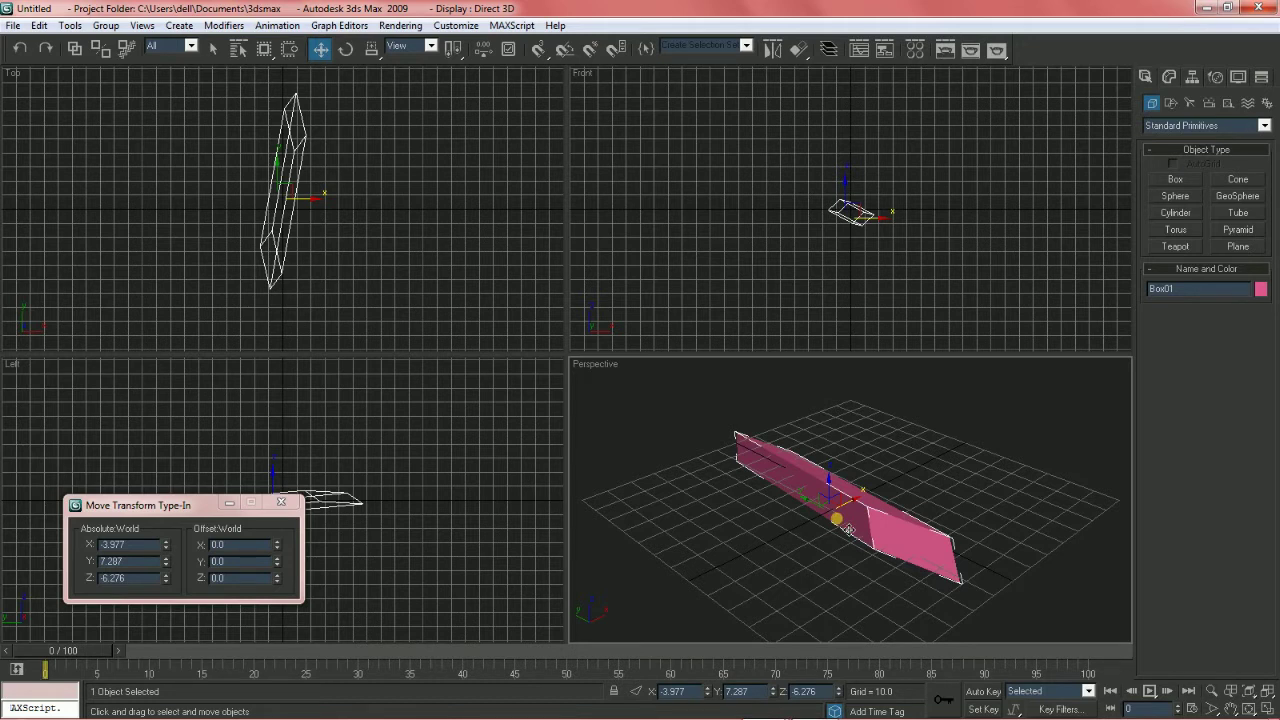
# Step: Delete the pink box and draw a replacement box on the grid
pyautogui.press('Delete')
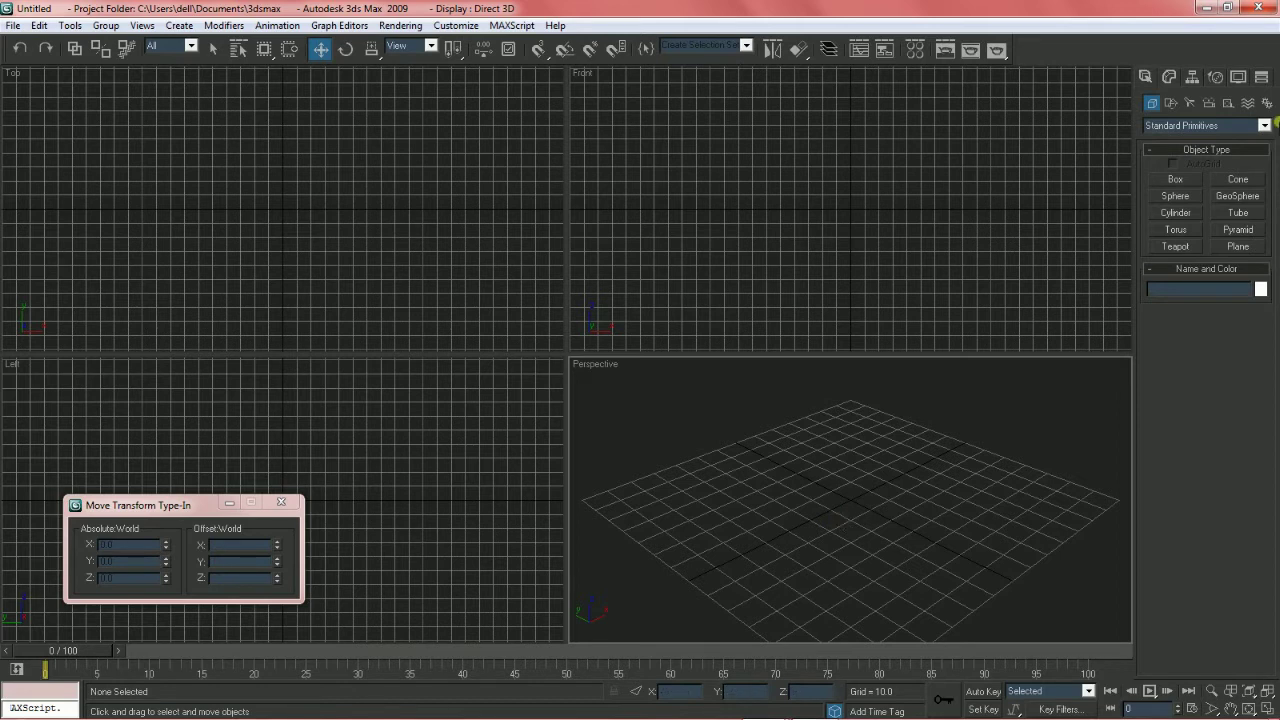
pyautogui.click(1180, 180)
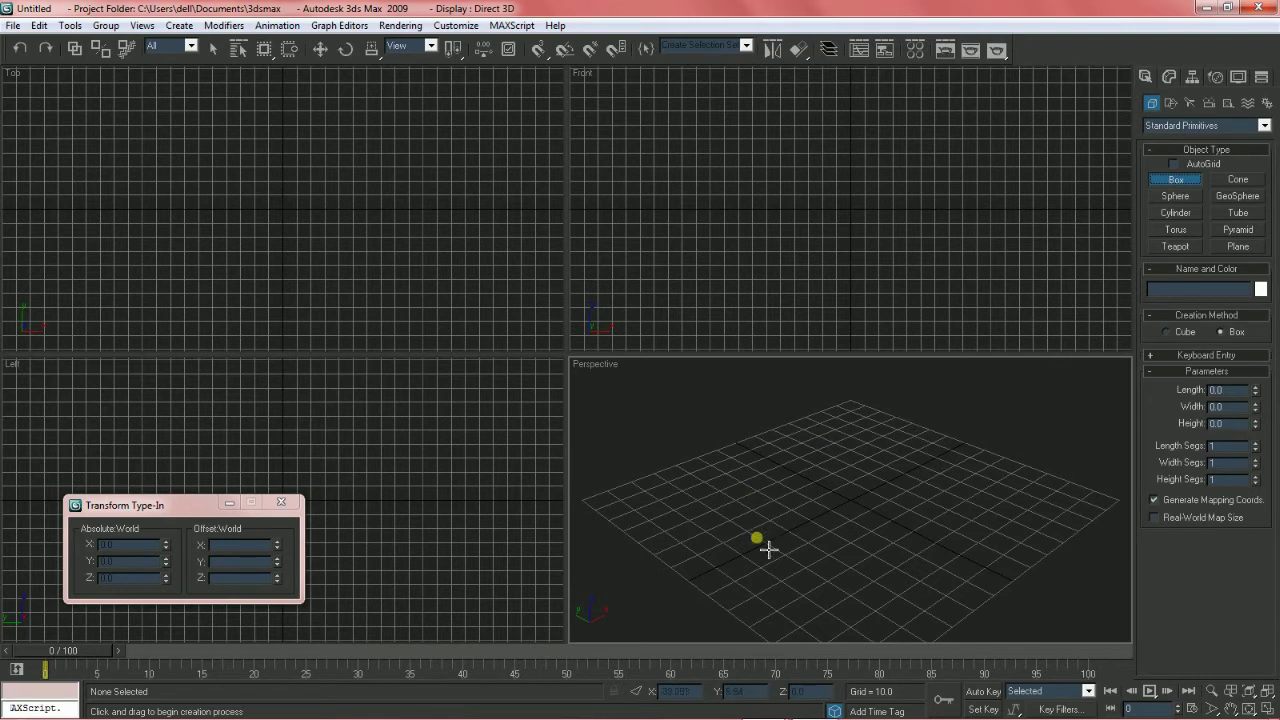
pyautogui.moveTo(760, 541); pyautogui.dragTo(880, 524)
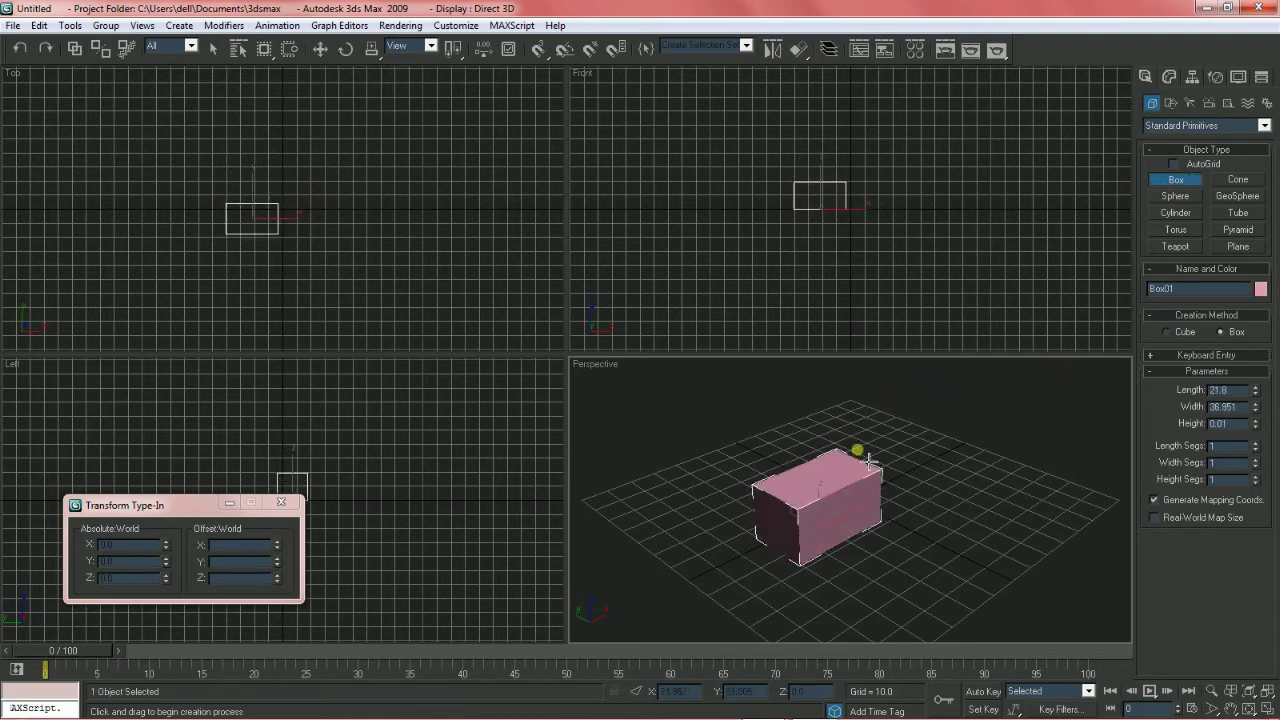
pyautogui.click(995, 520)
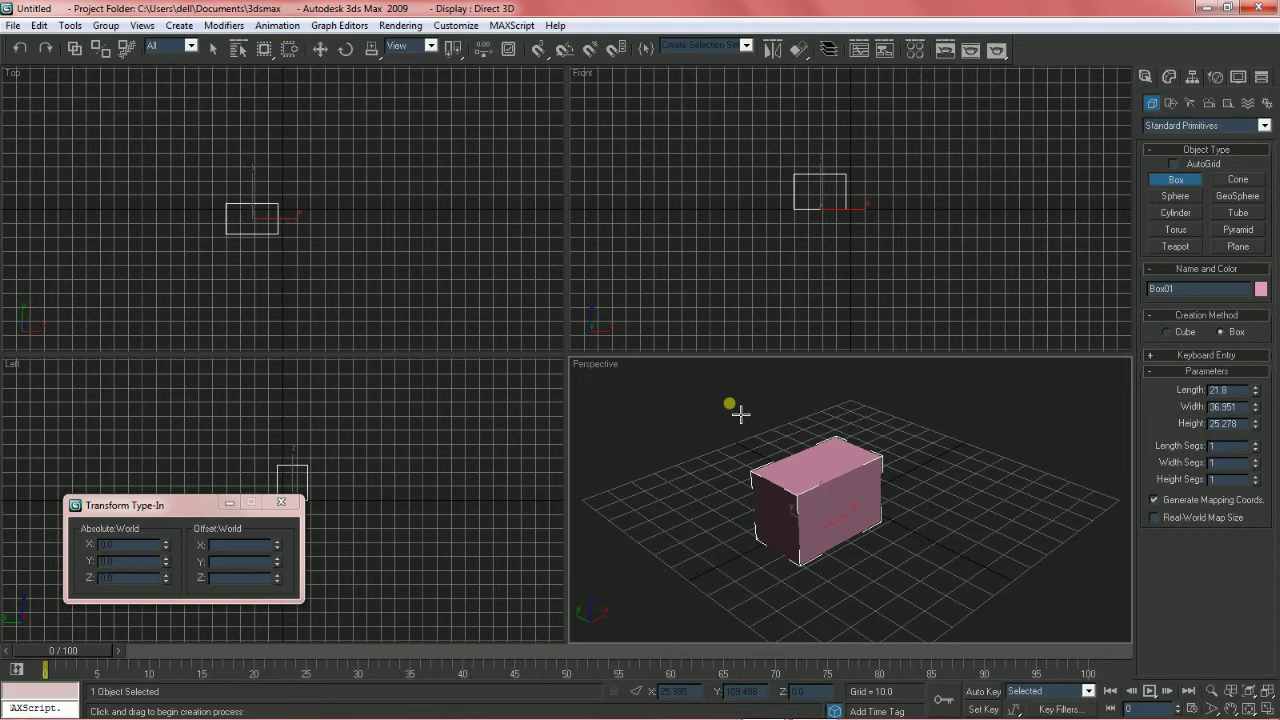
pyautogui.click(884, 524)
# Step: Set Box01 to length 132, width 30 and height about 27 in the Modify panel
pyautogui.click(1170, 78)
pyautogui.press('w')
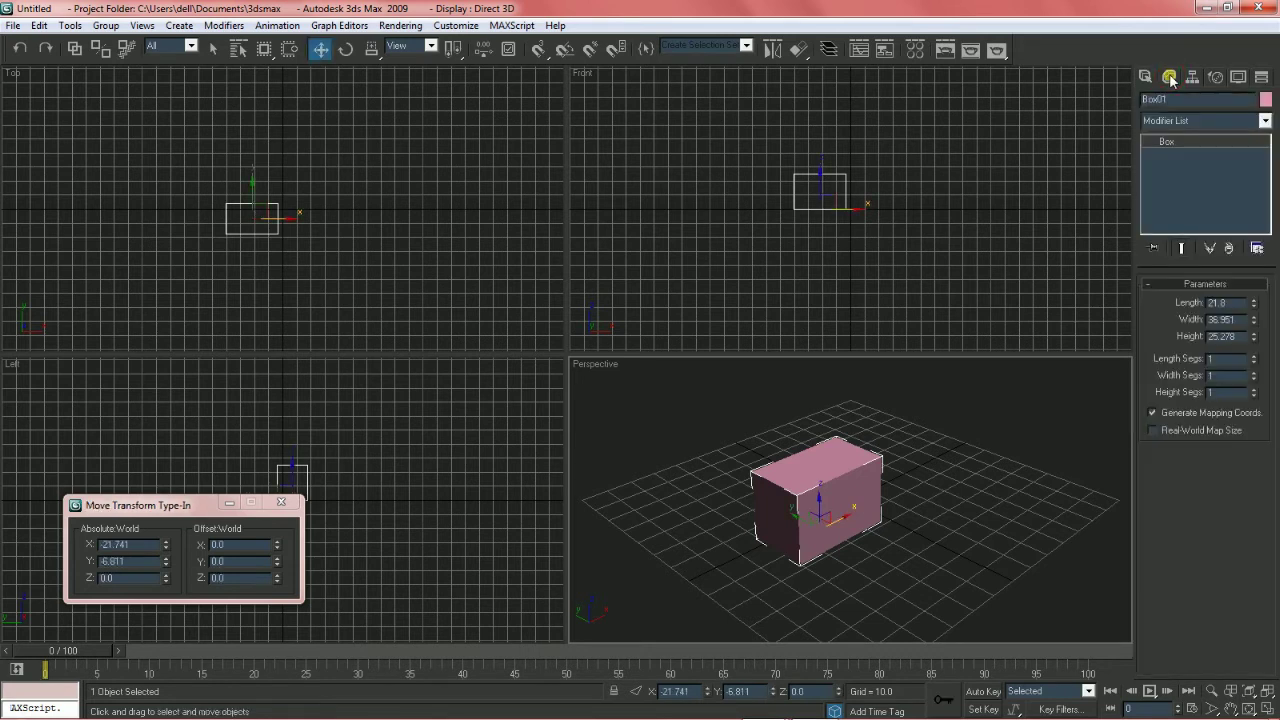
pyautogui.moveTo(1253, 302)
pyautogui.mouseDown()
pyautogui.moveTo(1255, 176)
pyautogui.moveTo(1267, 255)
pyautogui.mouseUp()
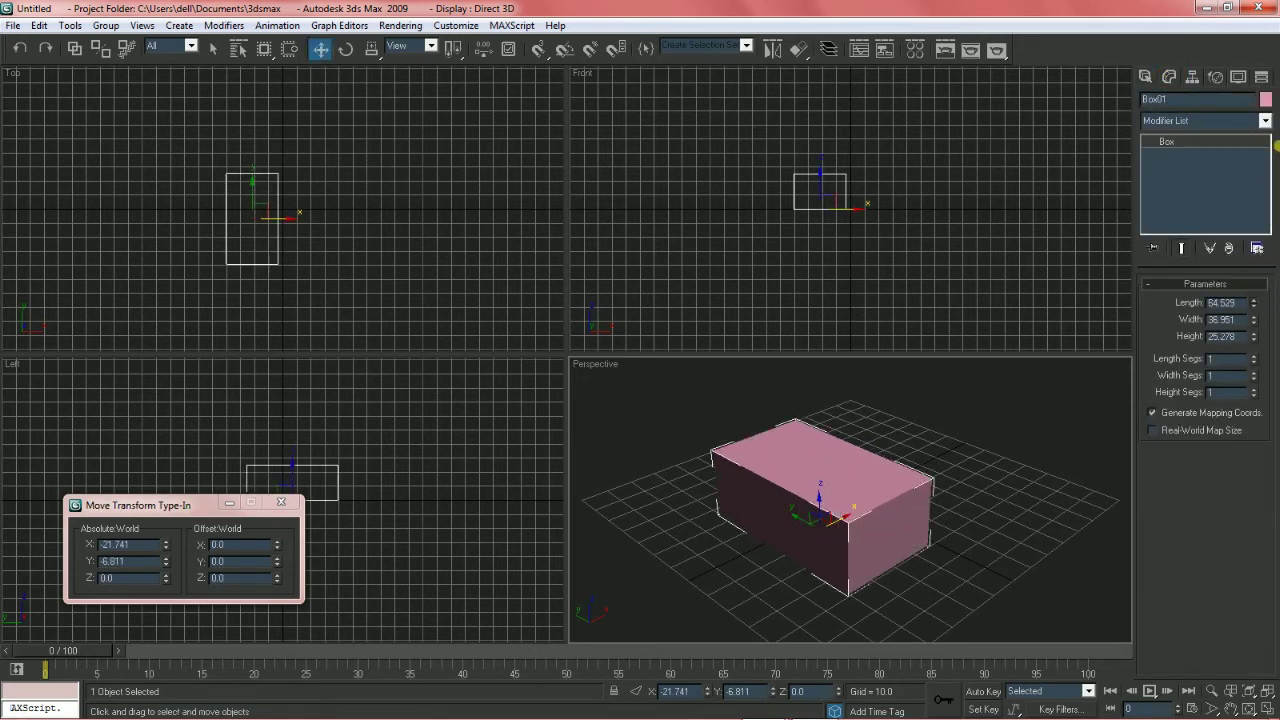
pyautogui.click(1254, 303)
pyautogui.moveTo(1255, 303)
pyautogui.mouseDown()
pyautogui.moveTo(1265, 252)
pyautogui.moveTo(1259, 281)
pyautogui.mouseUp()
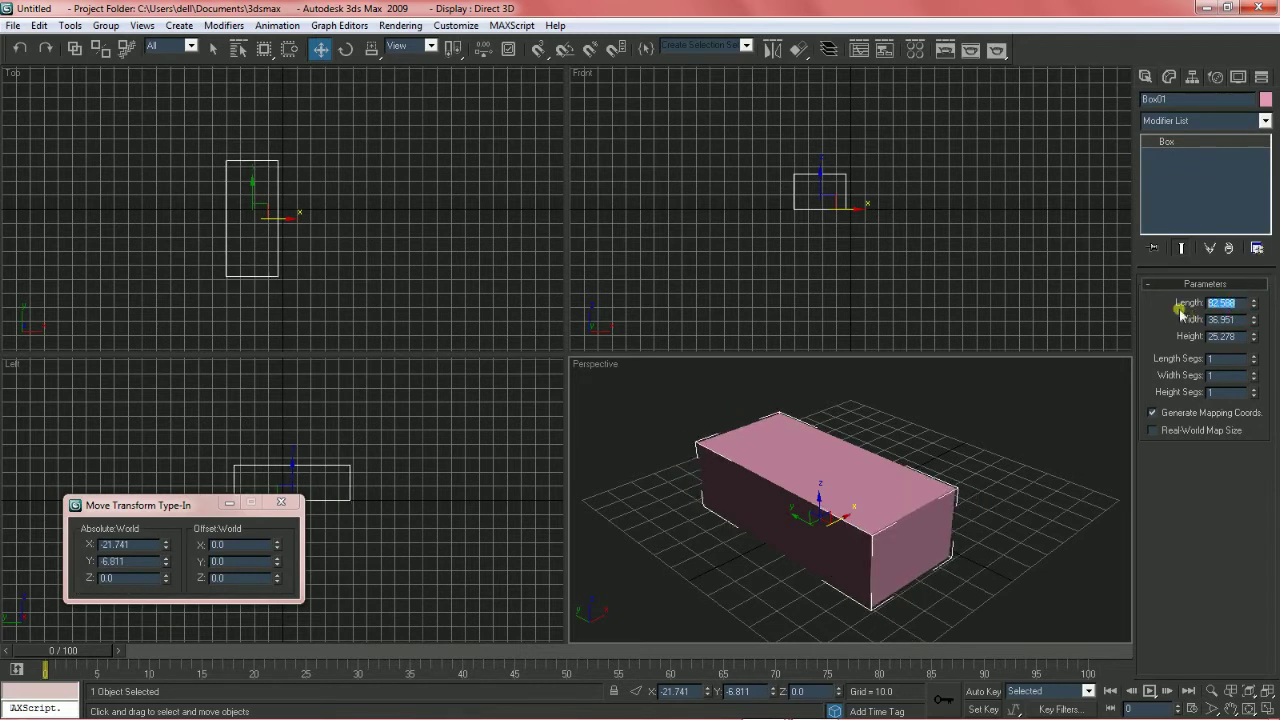
pyautogui.write('400.0')
pyautogui.press('Tab')
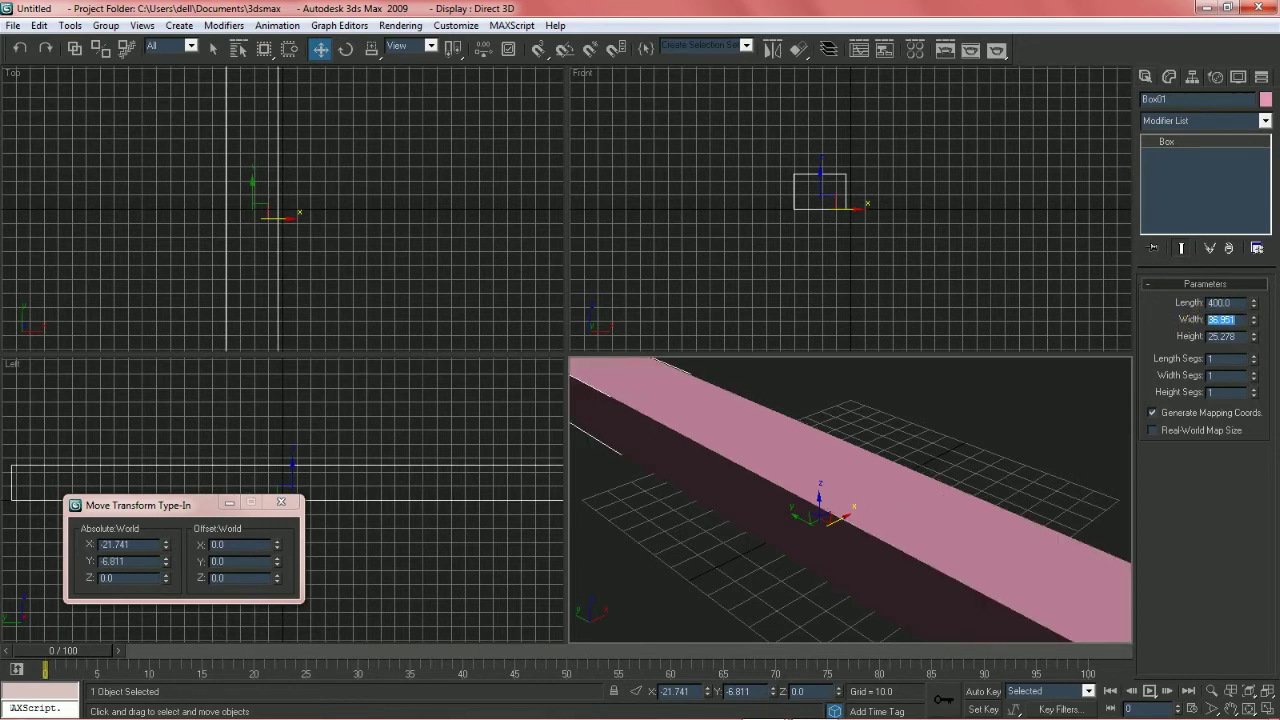
pyautogui.write('30')
pyautogui.press('Tab')
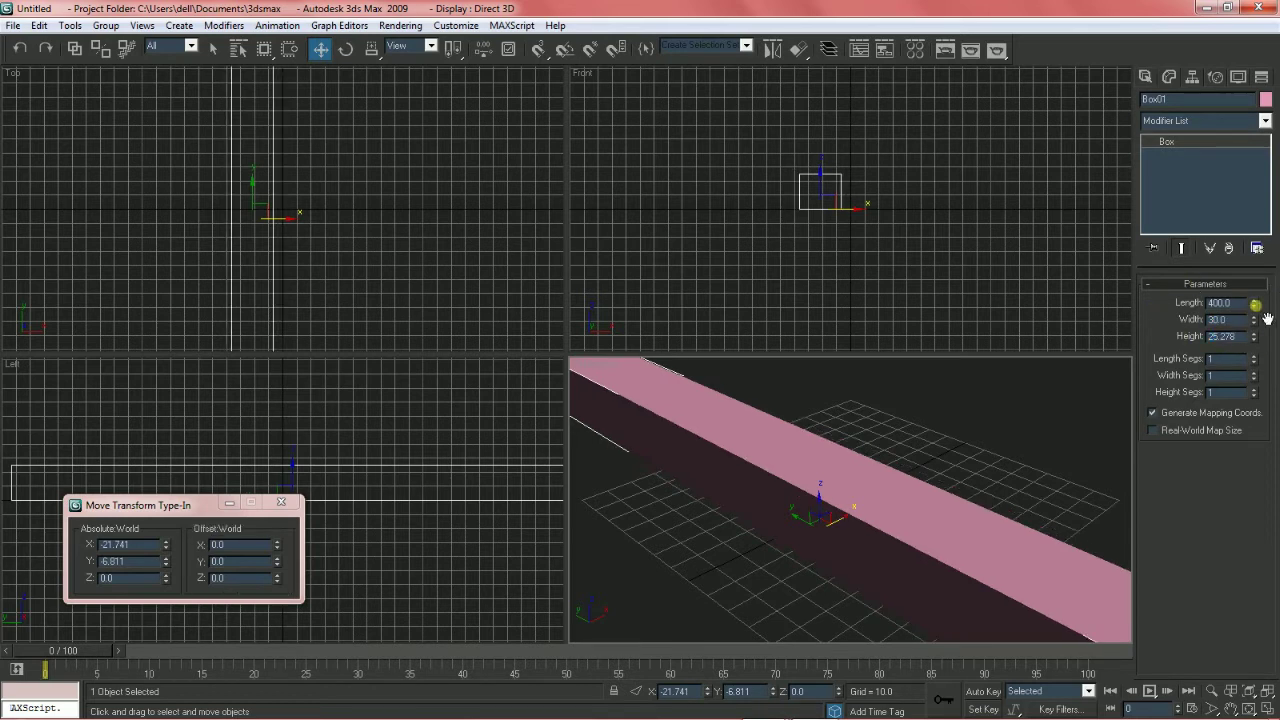
pyautogui.moveTo(1253, 336)
pyautogui.mouseDown()
pyautogui.moveTo(1267, 334)
pyautogui.moveTo(1242, 390)
pyautogui.moveTo(1242, 370)
pyautogui.mouseUp()
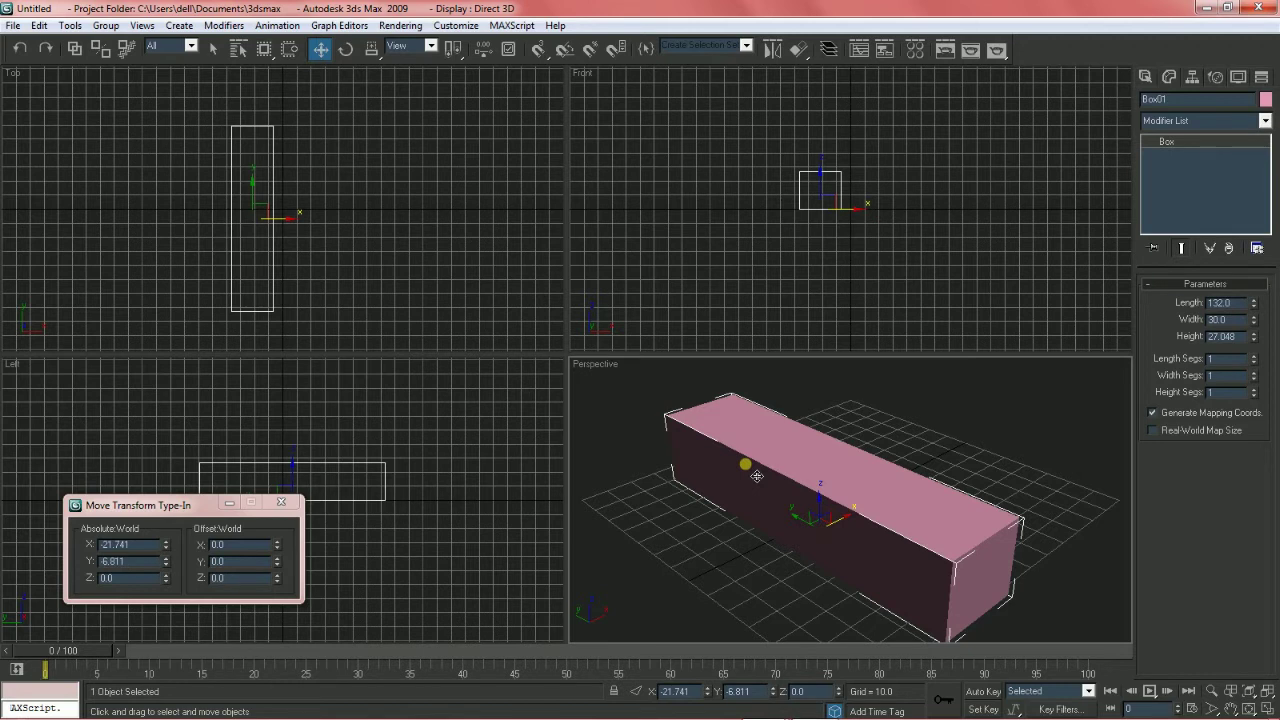
# Step: Reframe the Perspective view of the beam and return to the Standard Primitives list
pyautogui.click(1170, 78)
pyautogui.moveTo(852, 530); pyautogui.dragTo(886, 514, button='middle')
pyautogui.scroll(-2, 886, 514)
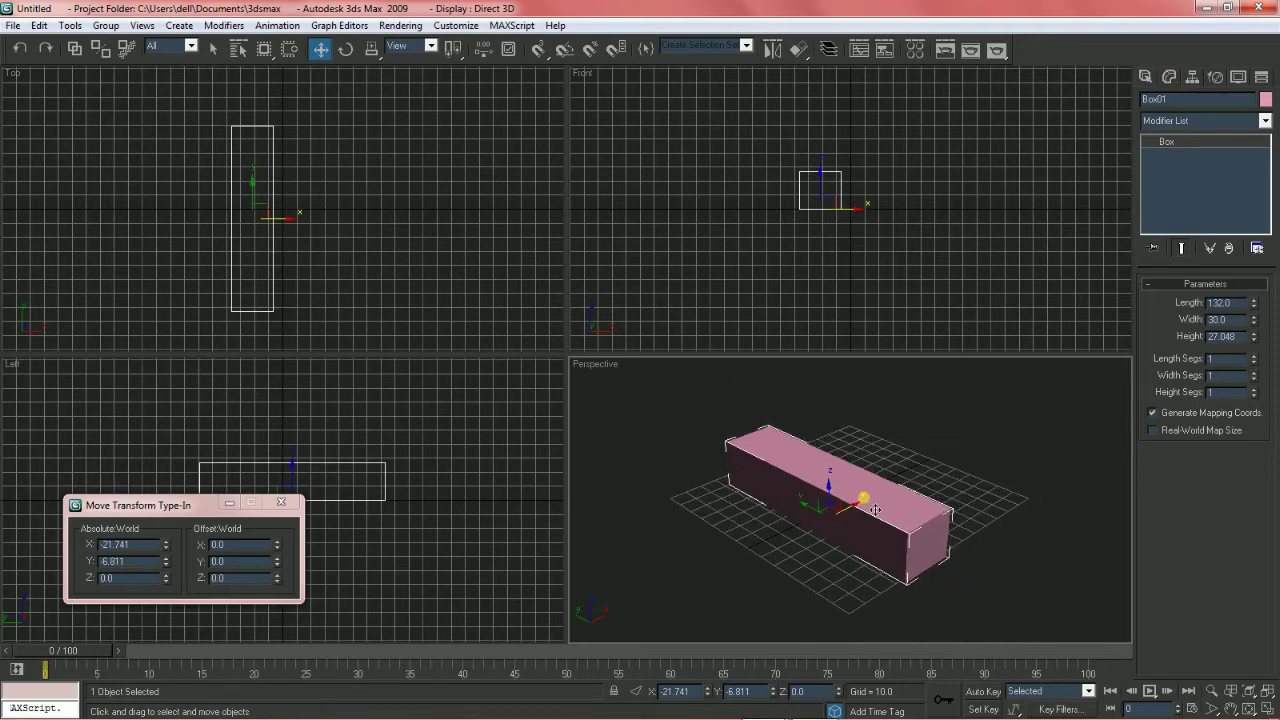
pyautogui.scroll(5, 875, 510)
pyautogui.scroll(-1, 866, 515)
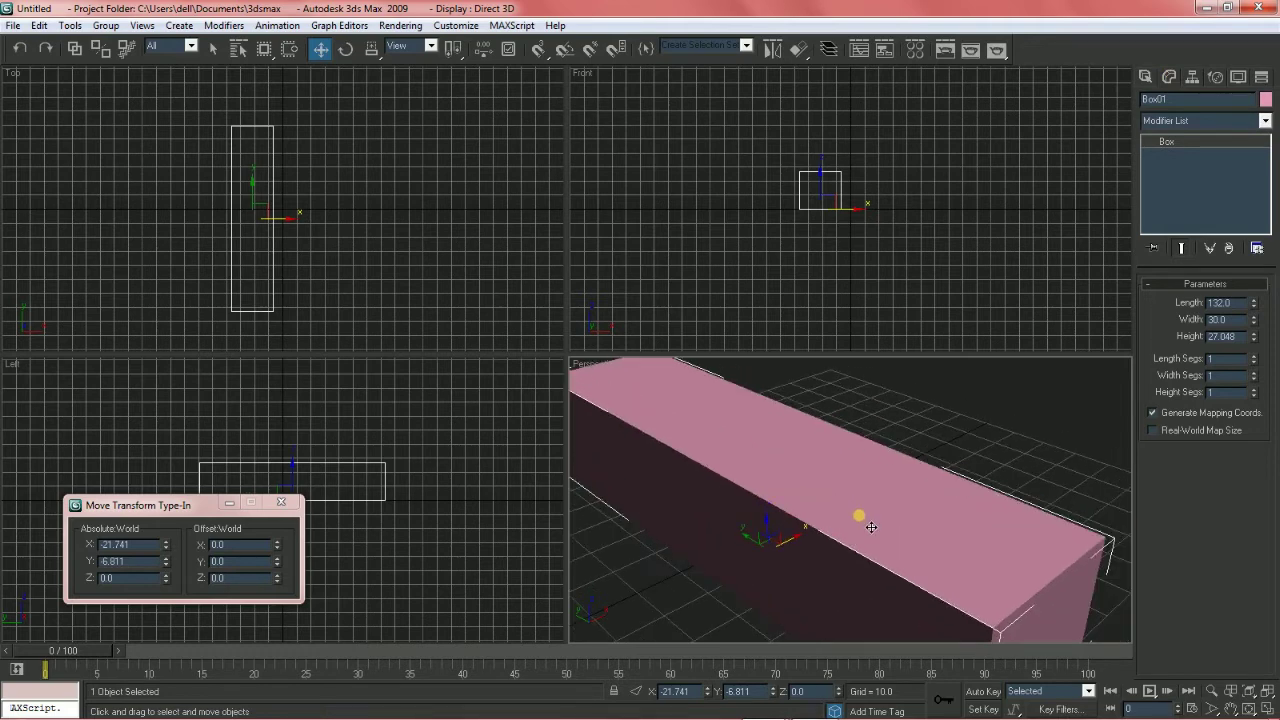
pyautogui.scroll(-2, 858, 524)
pyautogui.scroll(3, 856, 520)
pyautogui.scroll(1, 872, 536)
pyautogui.scroll(-4, 898, 511)
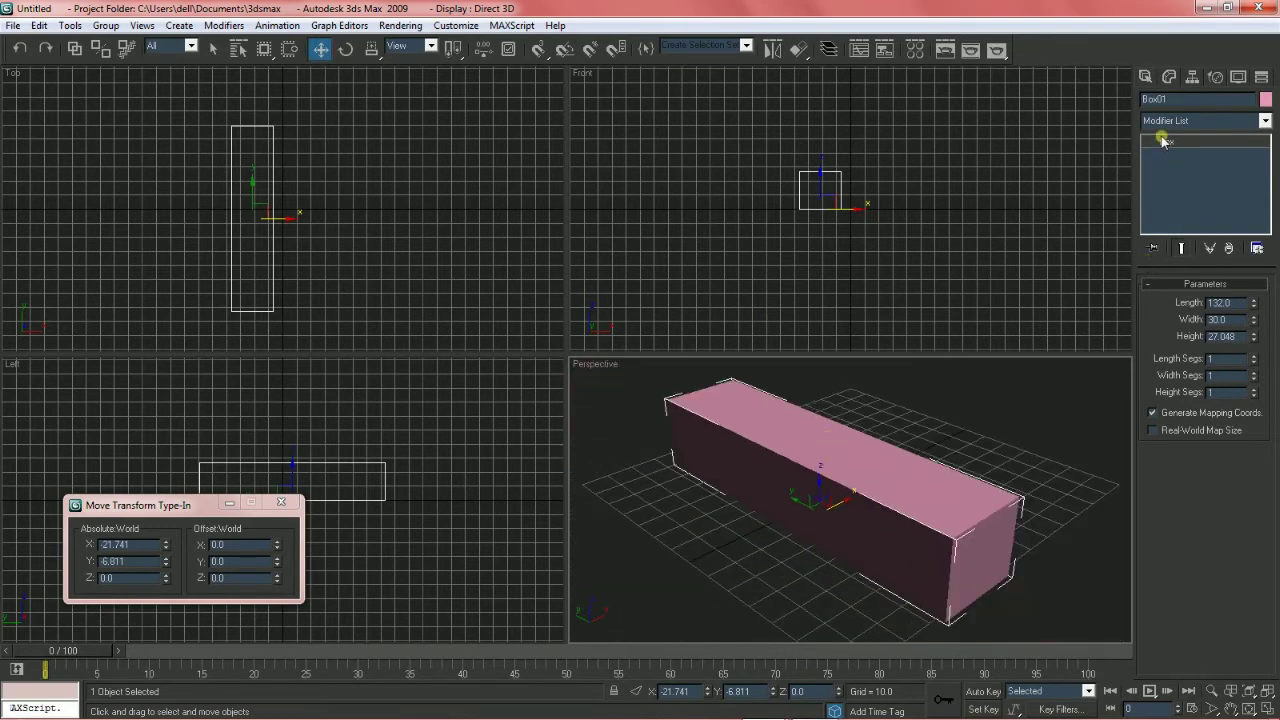
pyautogui.click(1146, 80)
# Step: Drag out a new yellow box, Box02, across the pink beam
pyautogui.click(1175, 180)
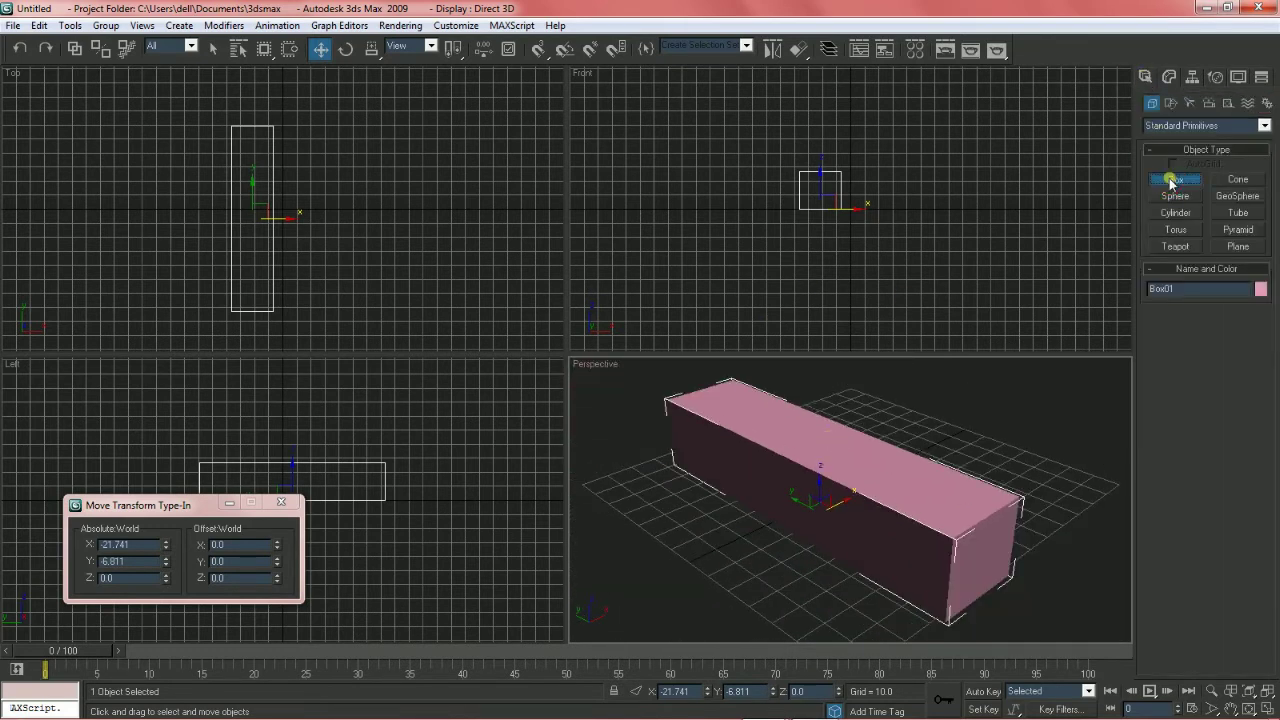
pyautogui.moveTo(765, 548); pyautogui.dragTo(889, 534)
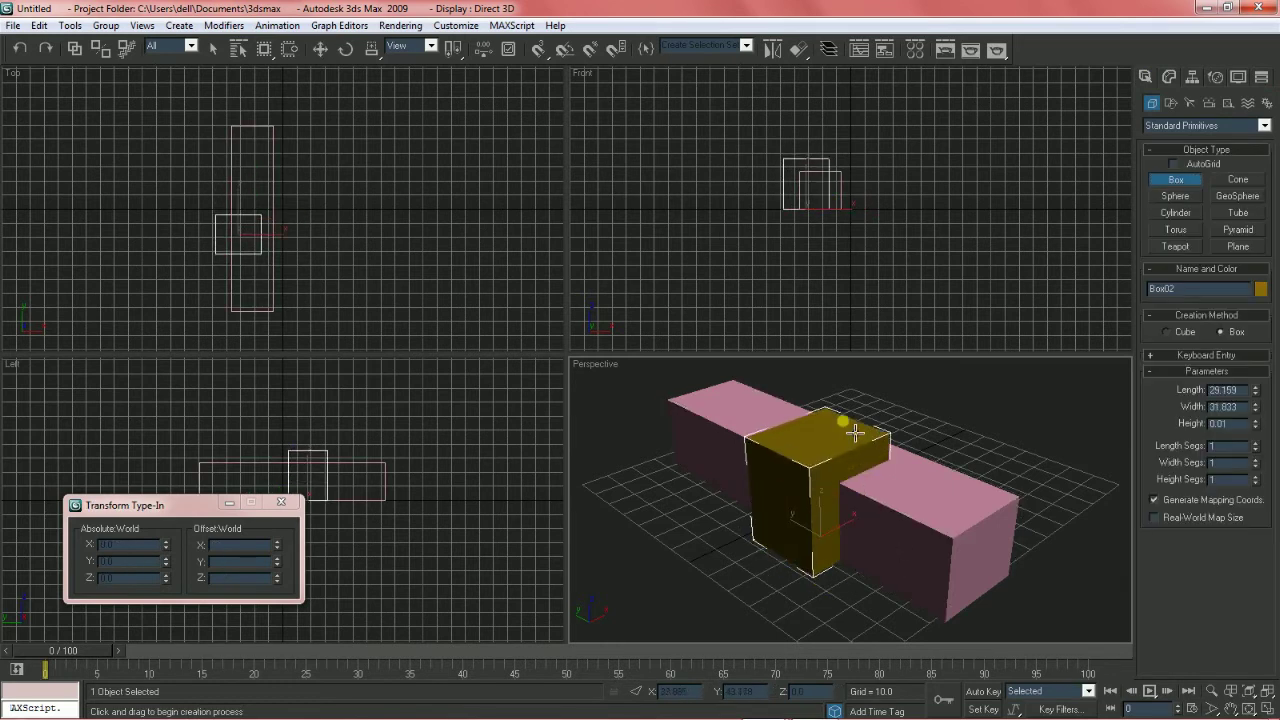
pyautogui.scroll(3, 822, 482)
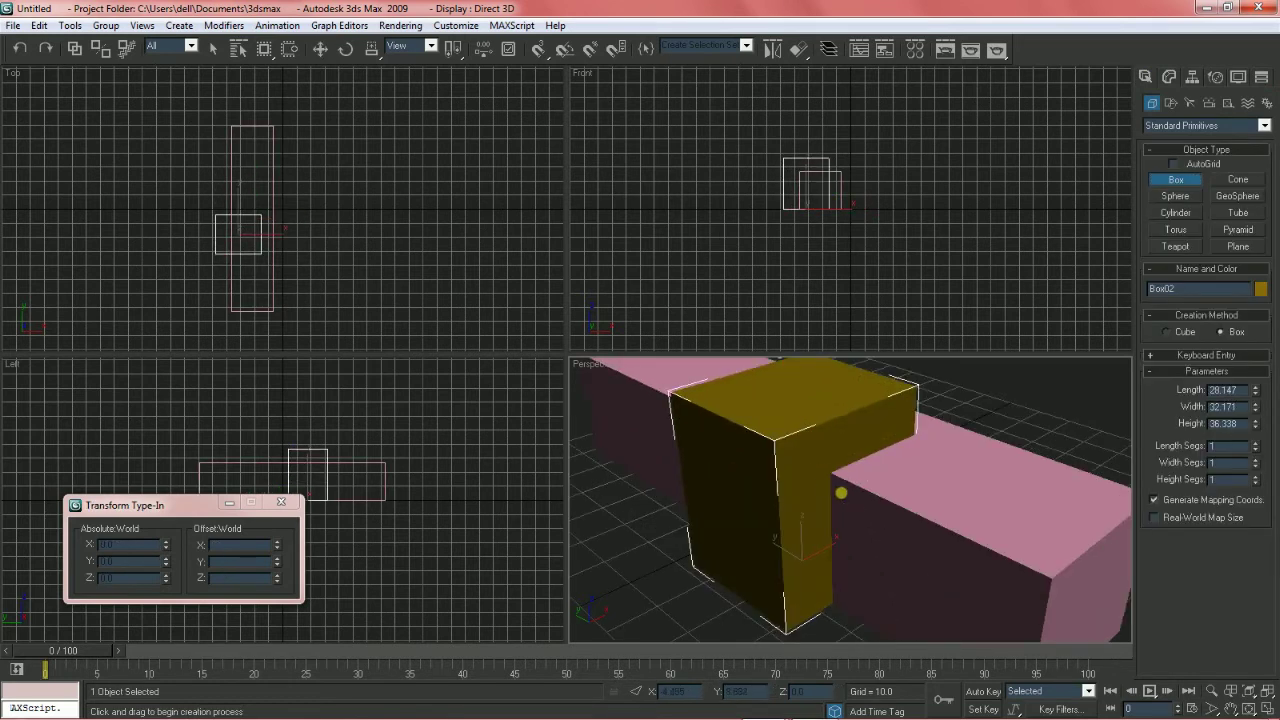
pyautogui.moveTo(857, 503); pyautogui.dragTo(880, 528, button='middle')
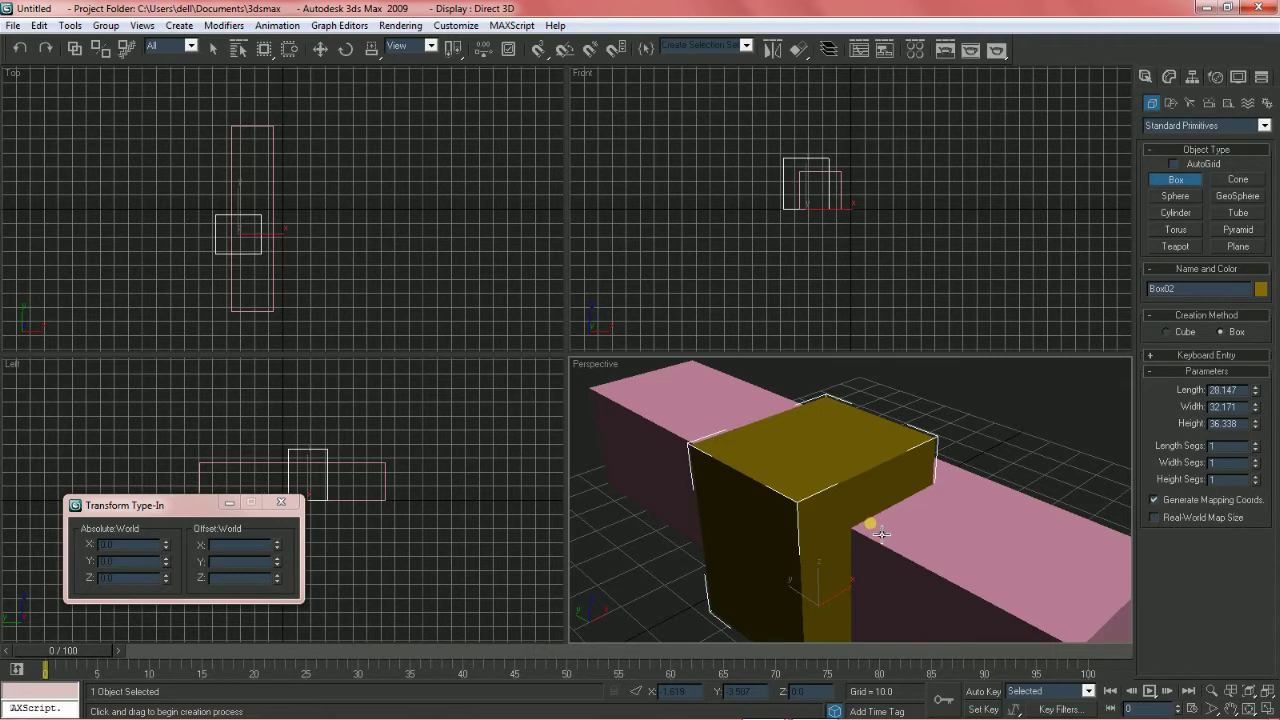
# Step: Toggle wireframe off and on, reselect the yellow box, and switch to Move
pyautogui.click(767, 514)
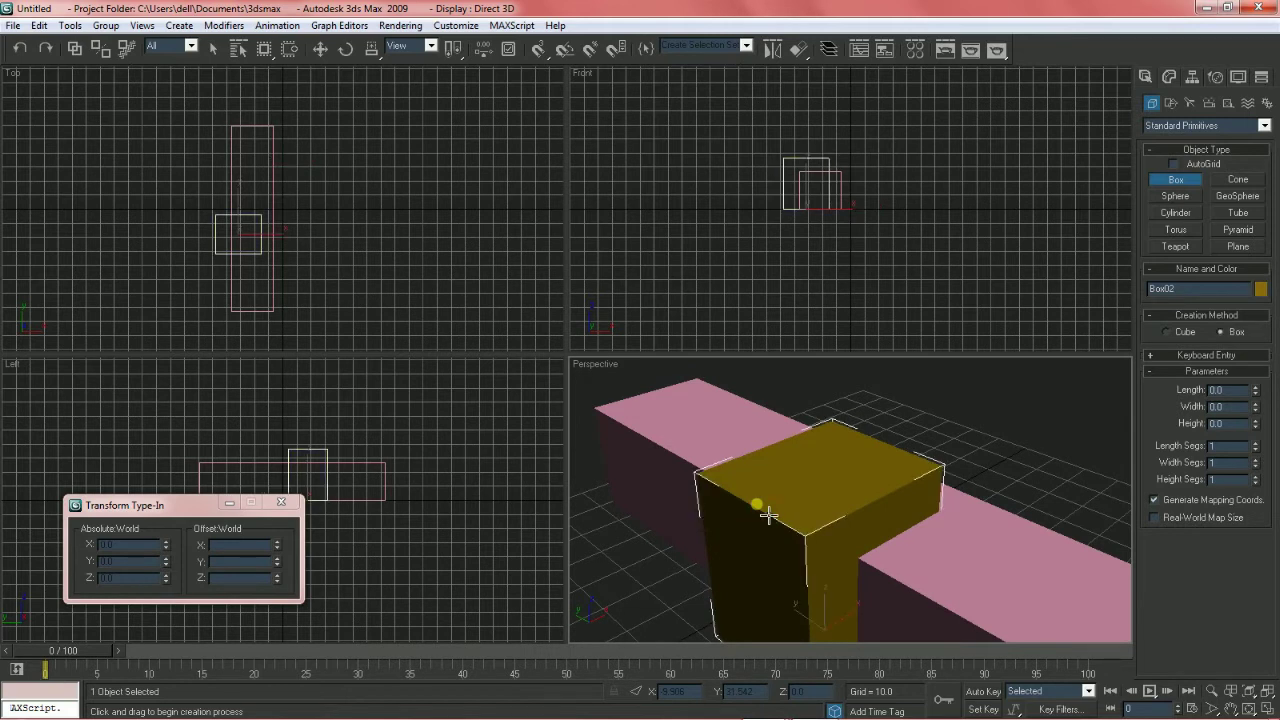
pyautogui.moveTo(785, 536); pyautogui.dragTo(795, 522, button='middle')
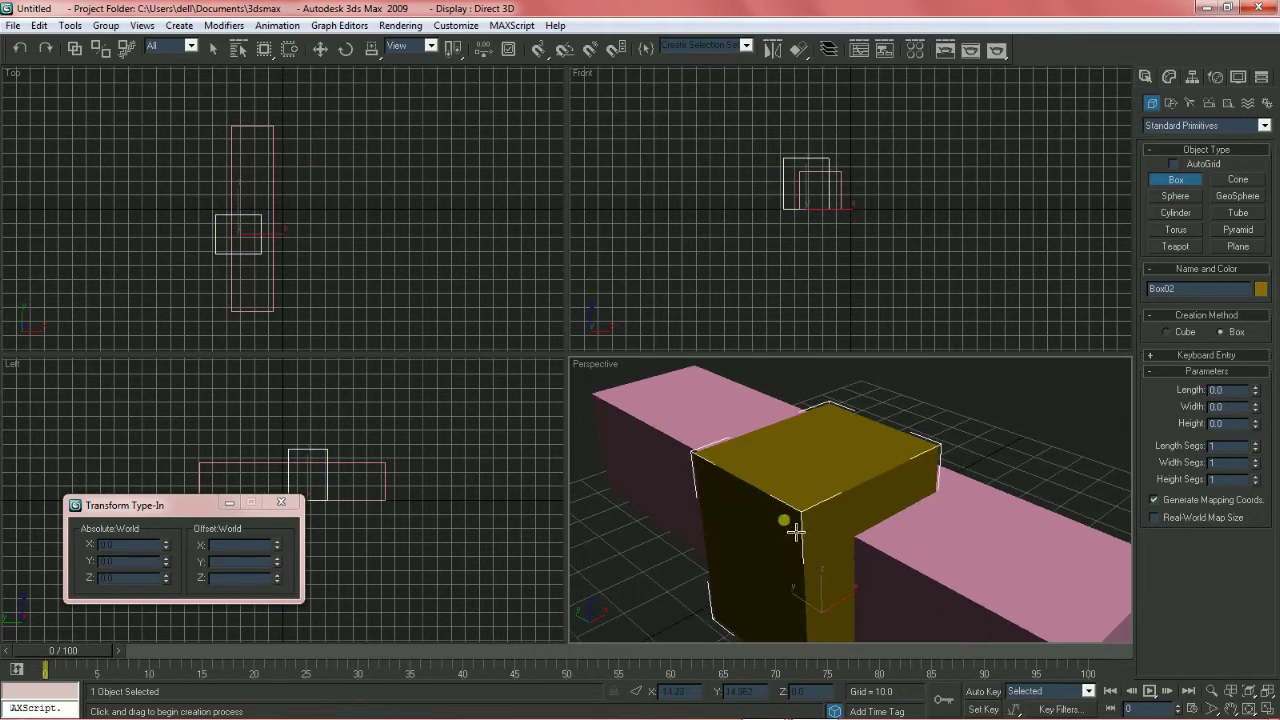
pyautogui.press('F3')
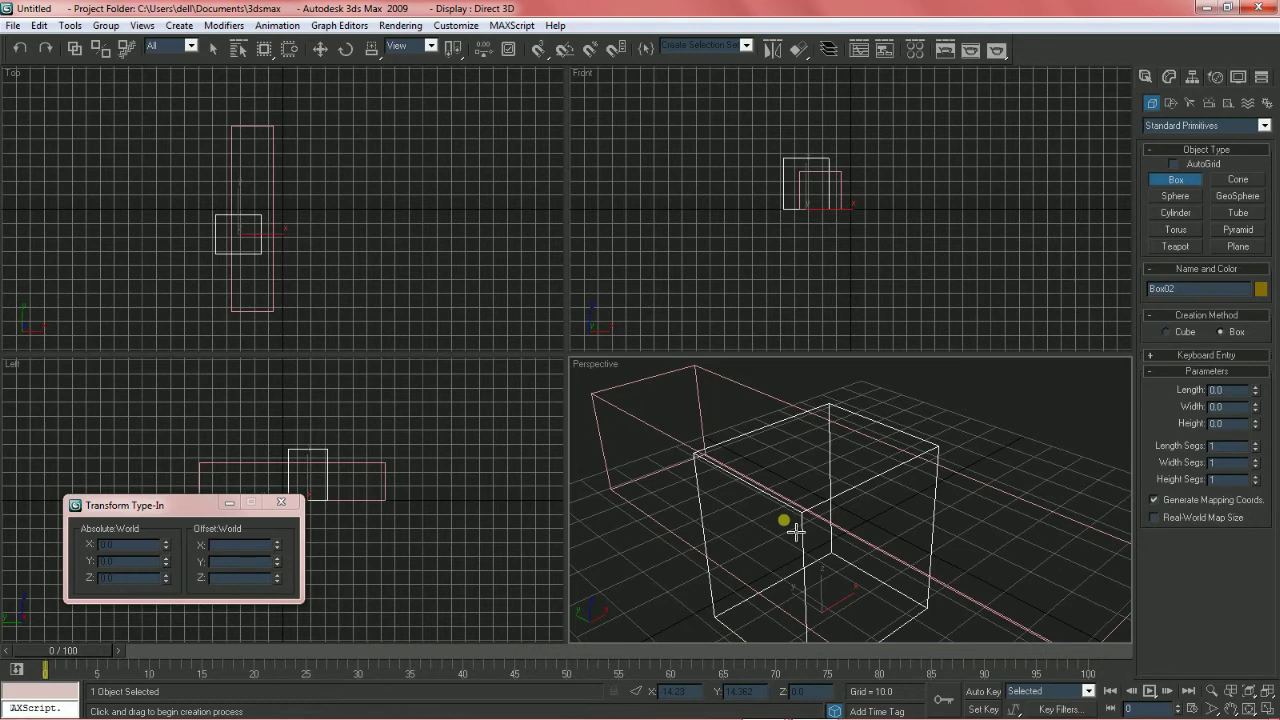
pyautogui.press('F3')
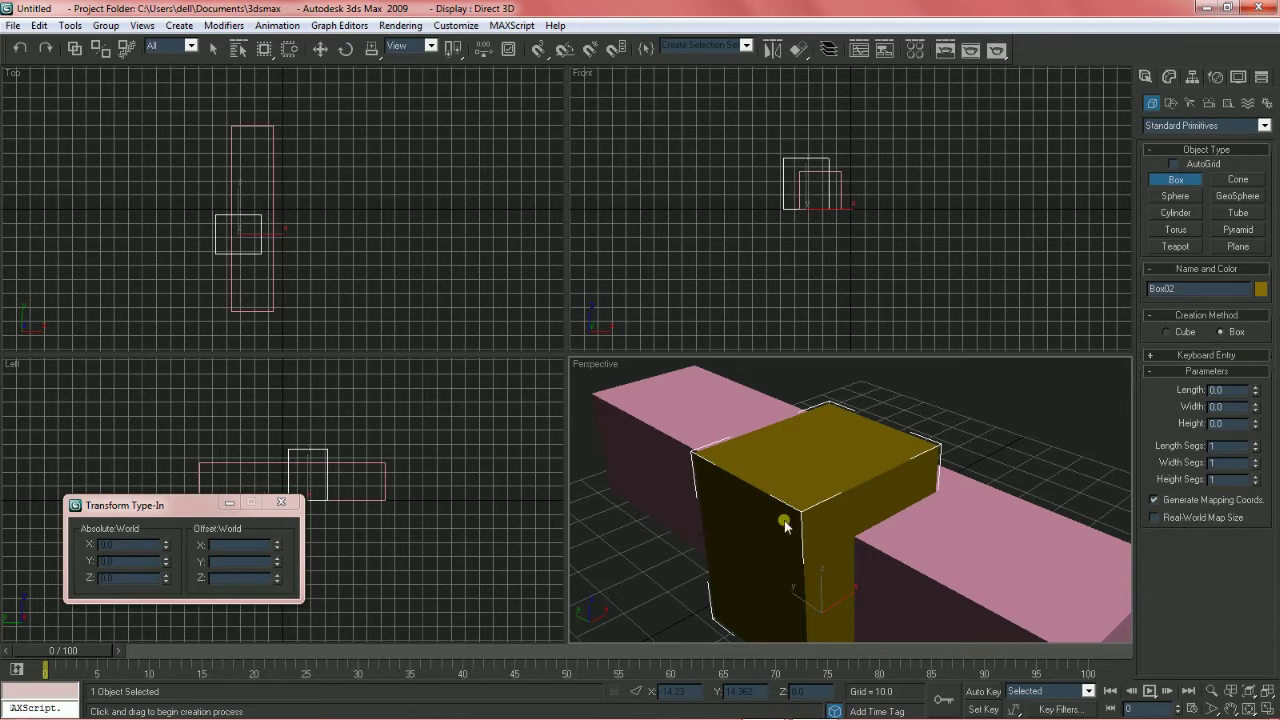
pyautogui.click(858, 511)
pyautogui.click(858, 511)
pyautogui.scroll(2, 828, 500)
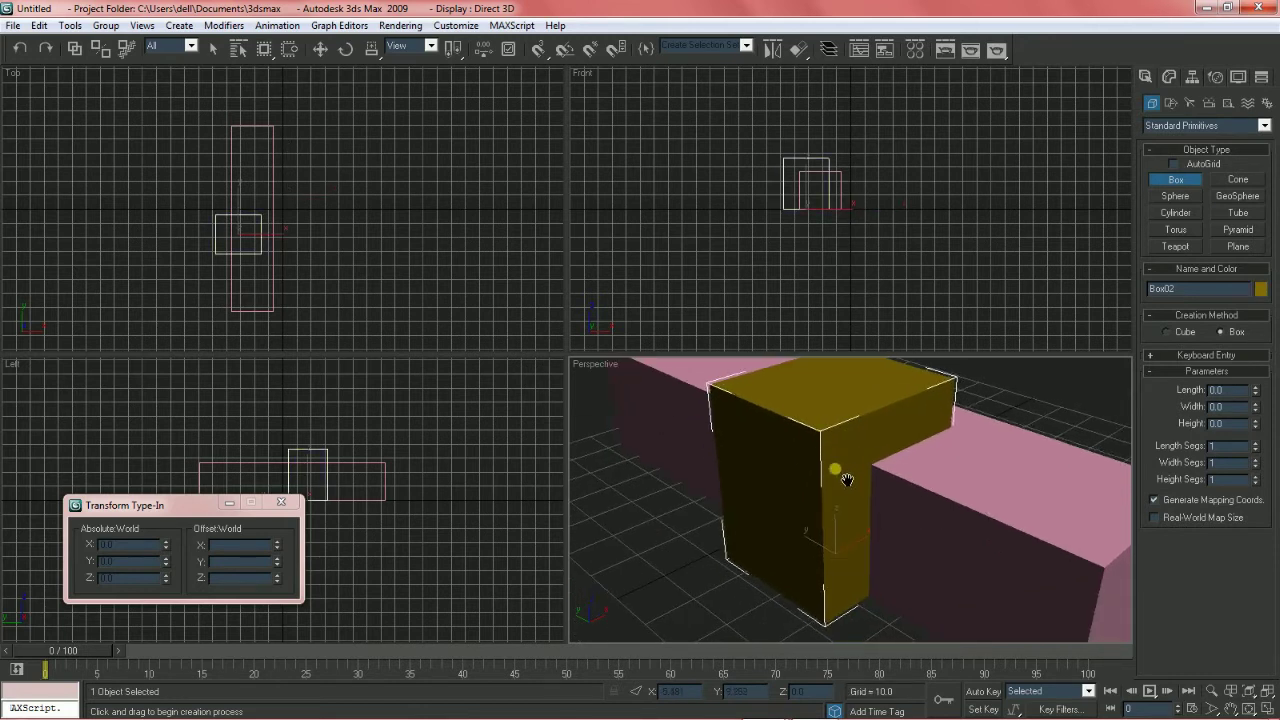
pyautogui.moveTo(843, 483); pyautogui.dragTo(797, 517, button='middle')
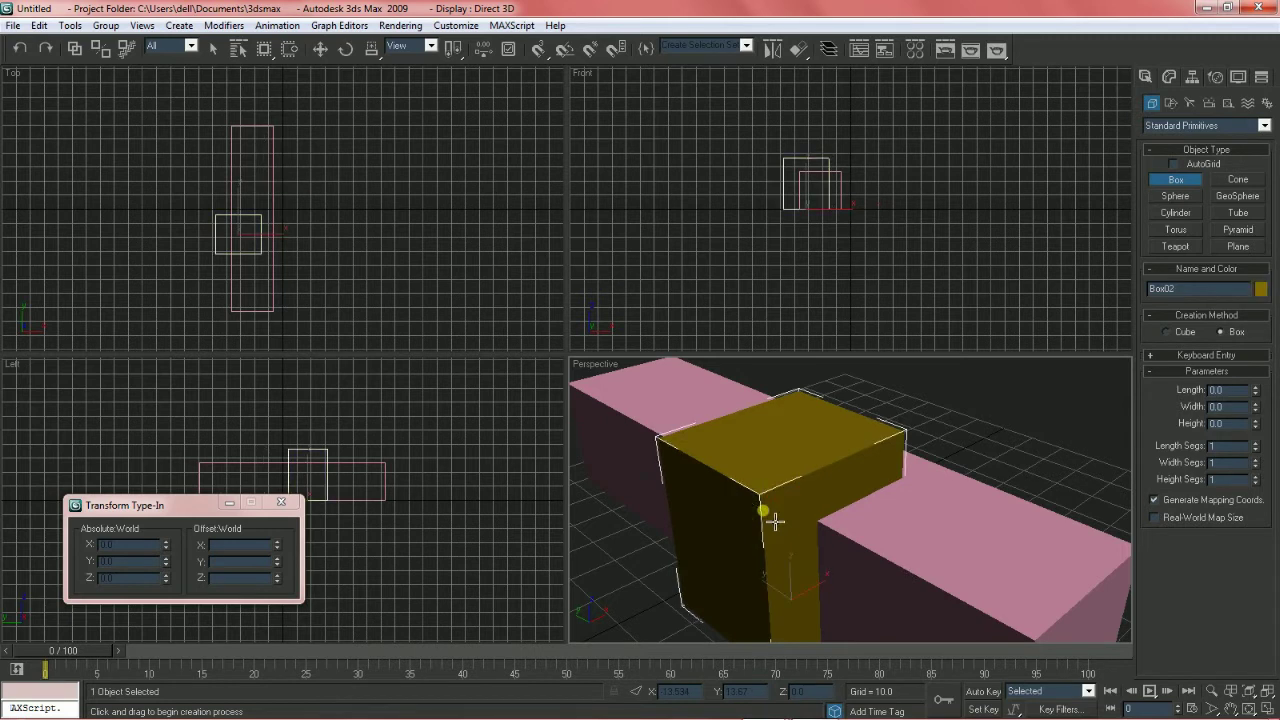
pyautogui.press('w')
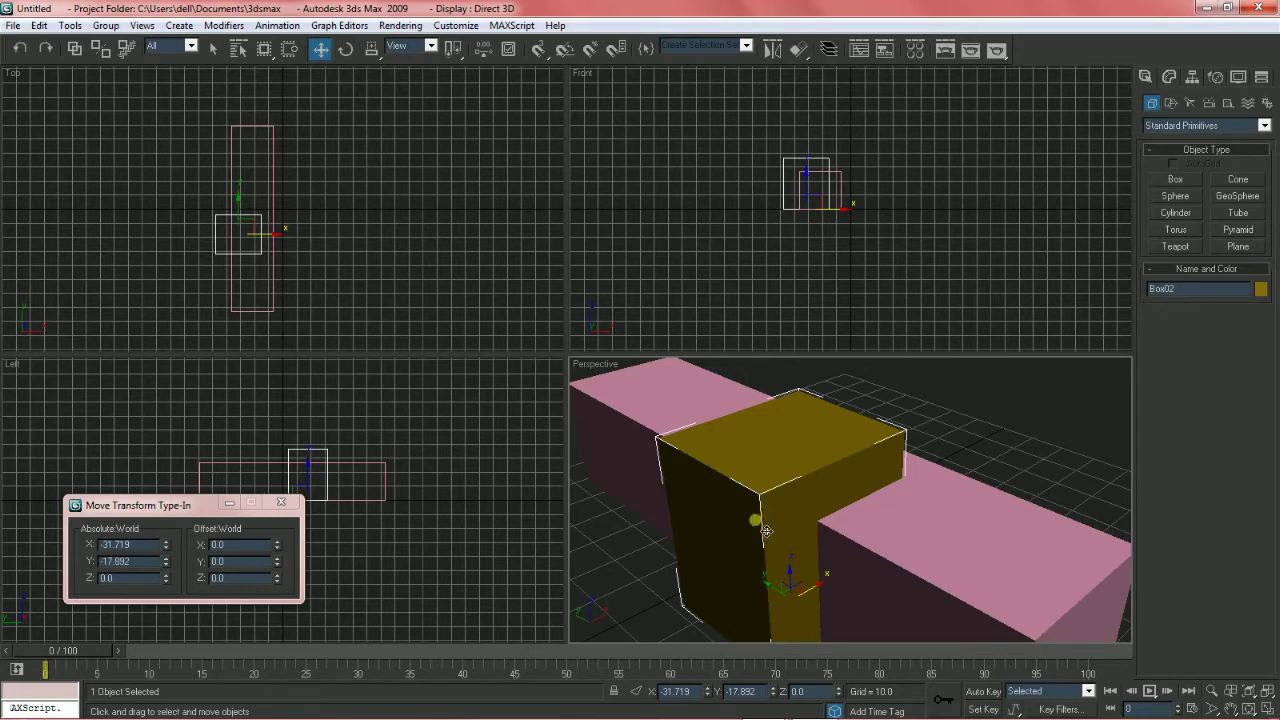
pyautogui.moveTo(763, 513)
pyautogui.keyDown('shift'); pyautogui.mouseDown()
pyautogui.moveTo(941, 424)
pyautogui.moveTo(926, 416)
pyautogui.mouseUp(); pyautogui.keyUp('shift')
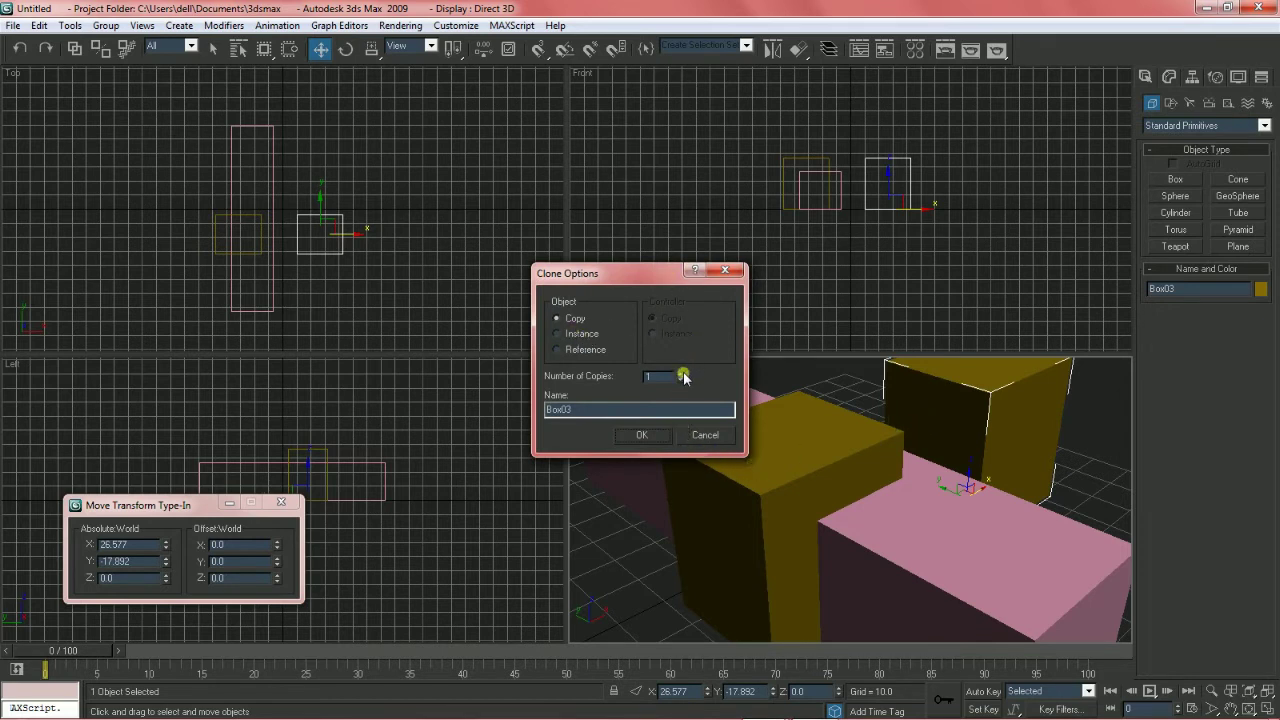
pyautogui.moveTo(684, 376)
pyautogui.mouseDown()
pyautogui.moveTo(686, 357)
pyautogui.moveTo(590, 392)
pyautogui.mouseUp()
pyautogui.write('3')
pyautogui.click(640, 434)
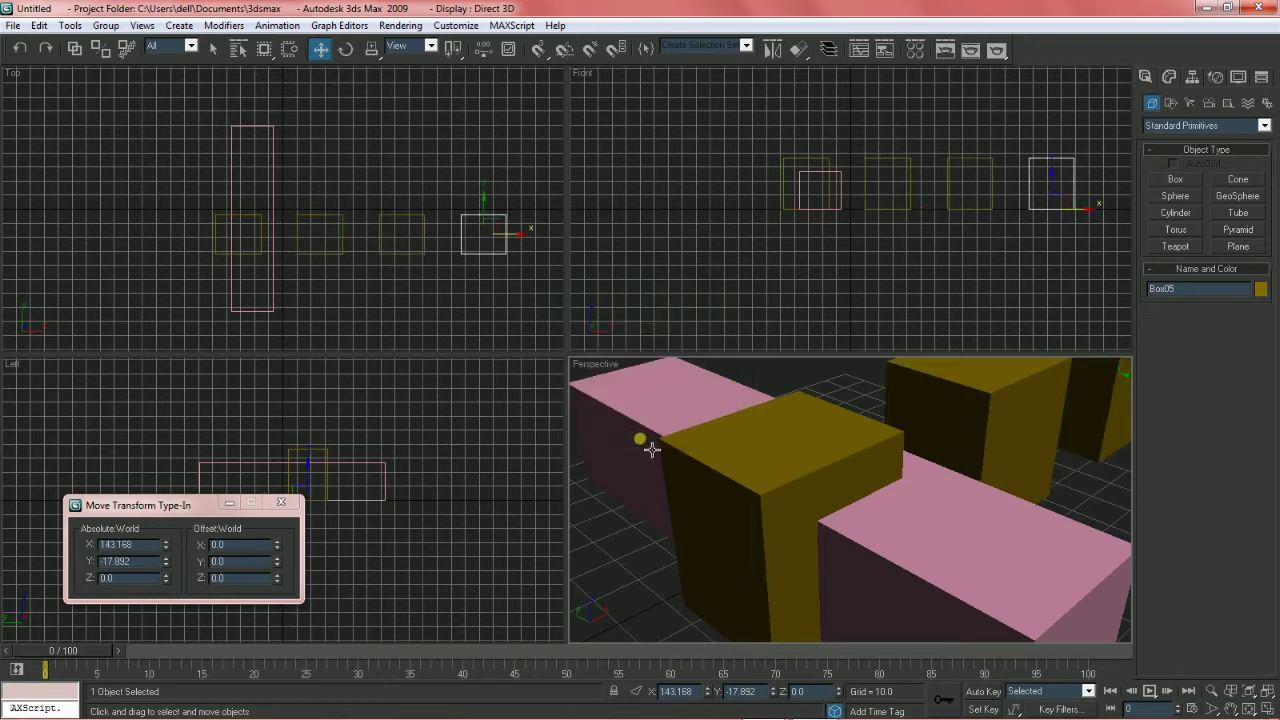
pyautogui.scroll(-5, 677, 543)
pyautogui.scroll(1, 820, 526)
pyautogui.scroll(1, 822, 532)
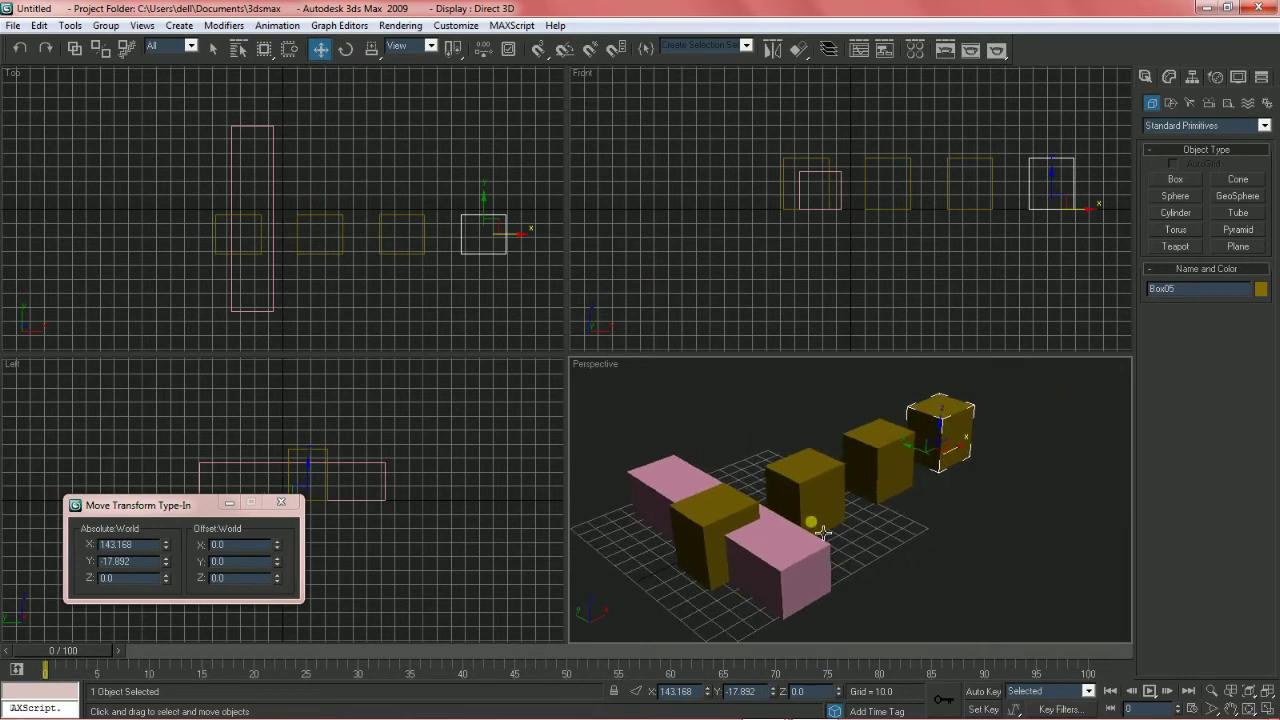
pyautogui.scroll(1, 822, 532)
pyautogui.scroll(-2, 844, 532)
pyautogui.scroll(2, 844, 532)
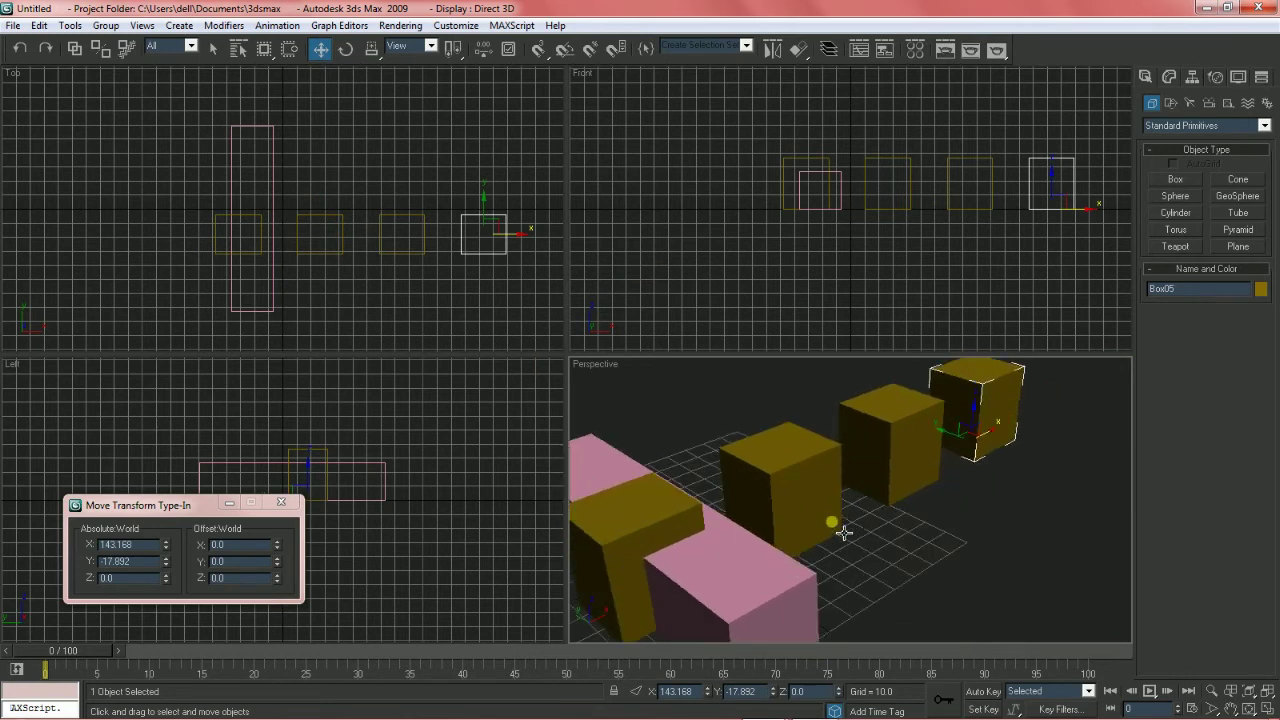
pyautogui.moveTo(844, 532); pyautogui.dragTo(869, 527, button='middle')
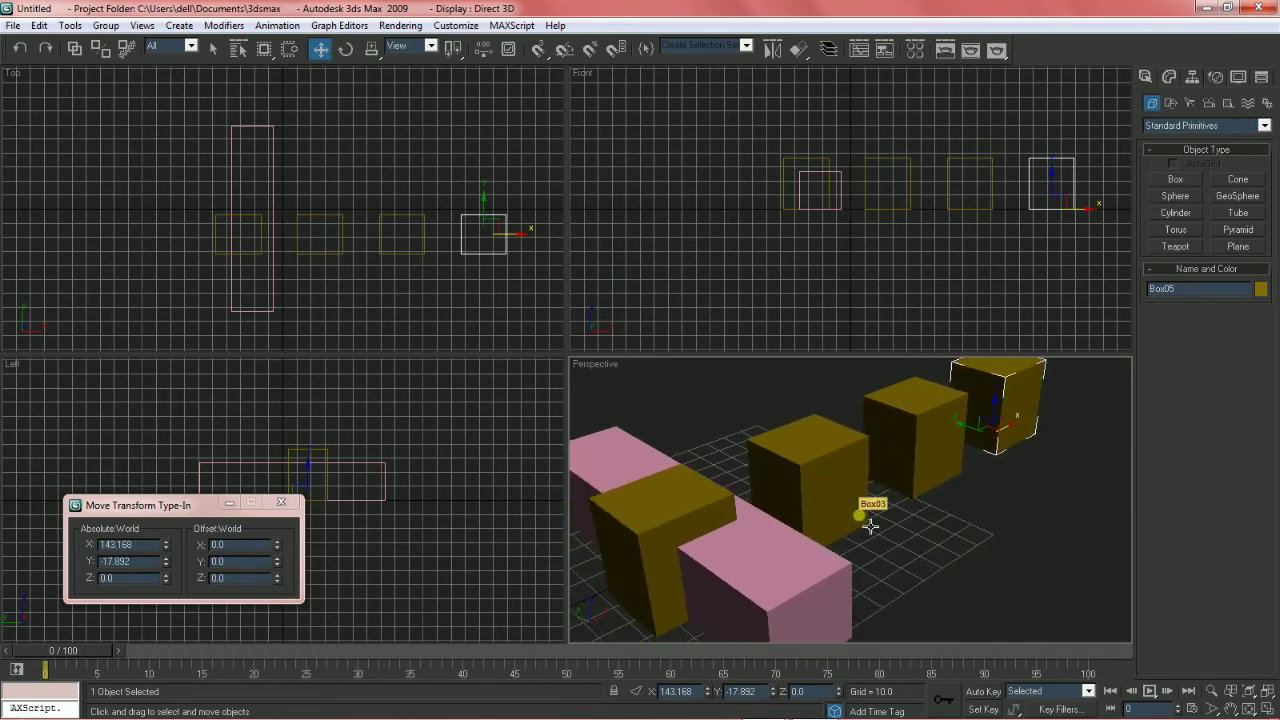
pyautogui.hotkey('ctrl', 'z')
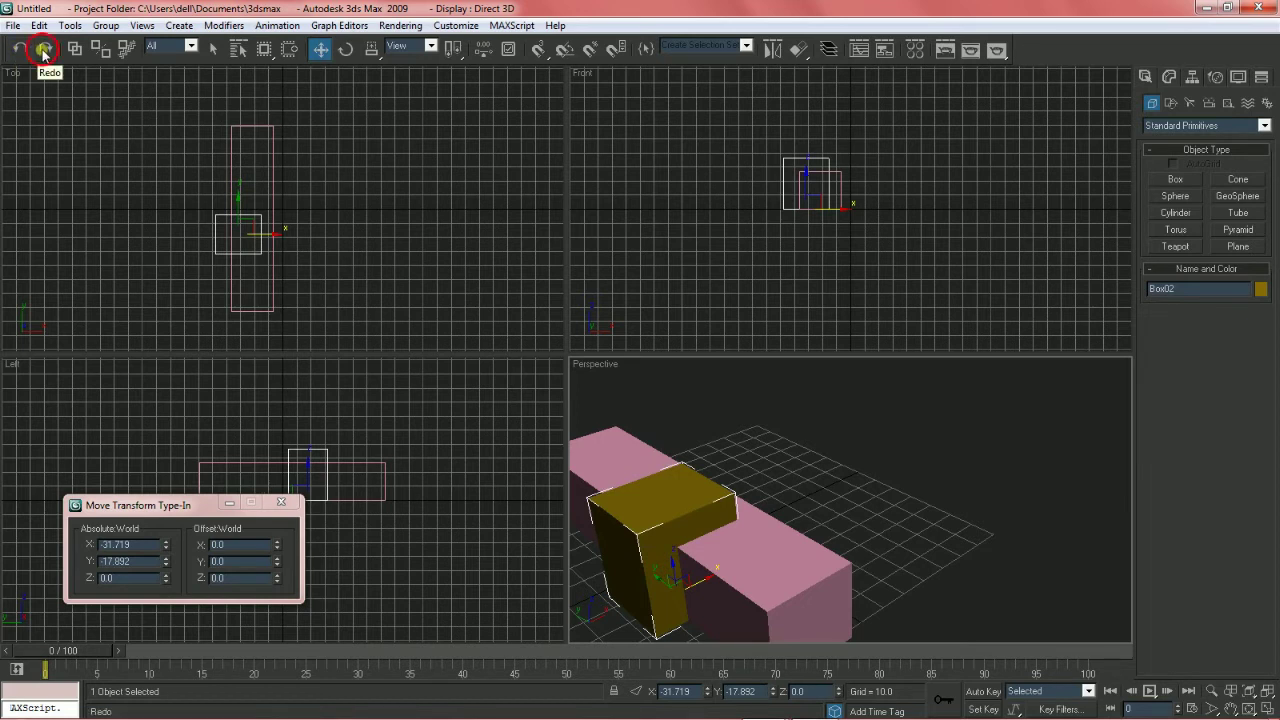
# Step: Redo the three yellow box copies after a brief undo, then zoom the view
pyautogui.click(43, 50)
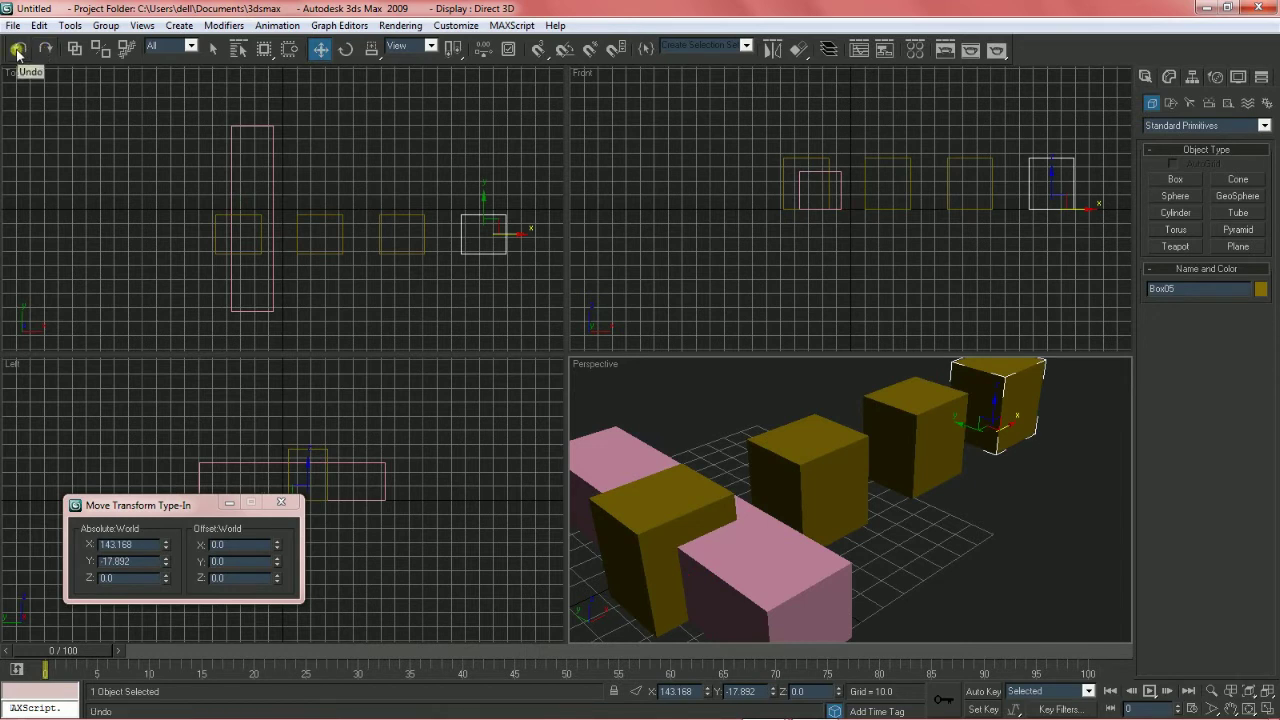
pyautogui.click(19, 49)
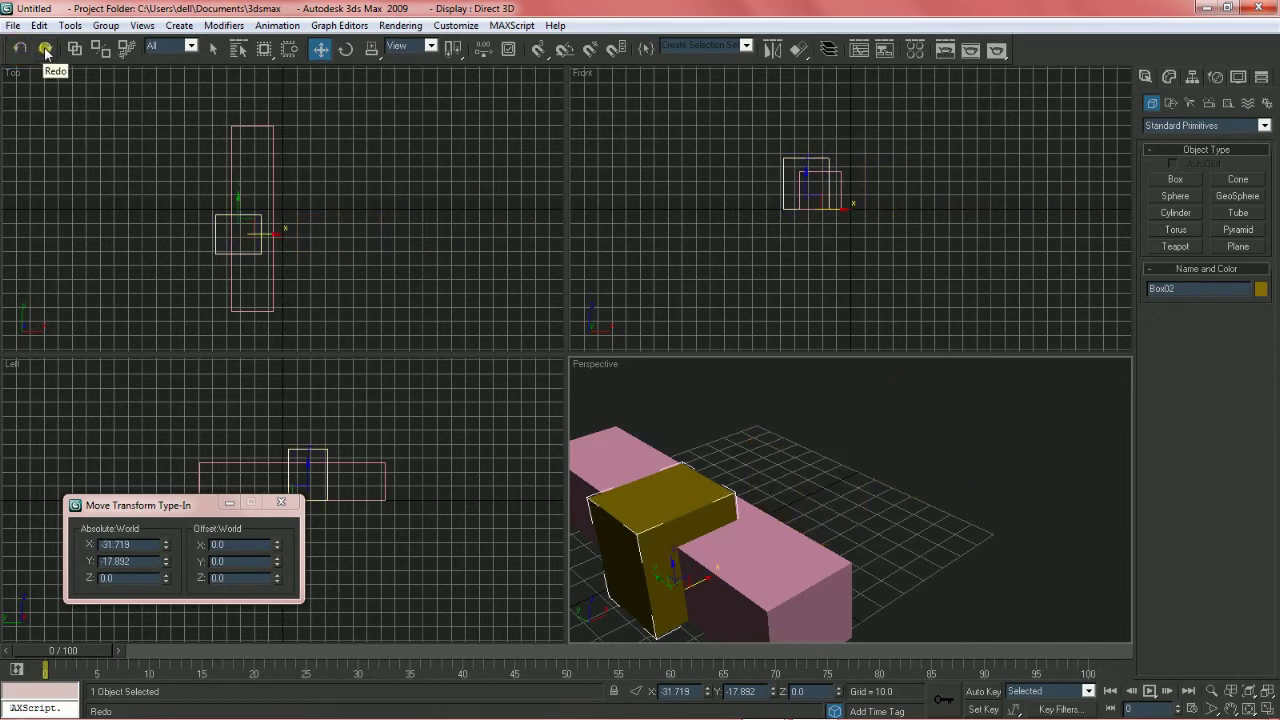
pyautogui.click(43, 51)
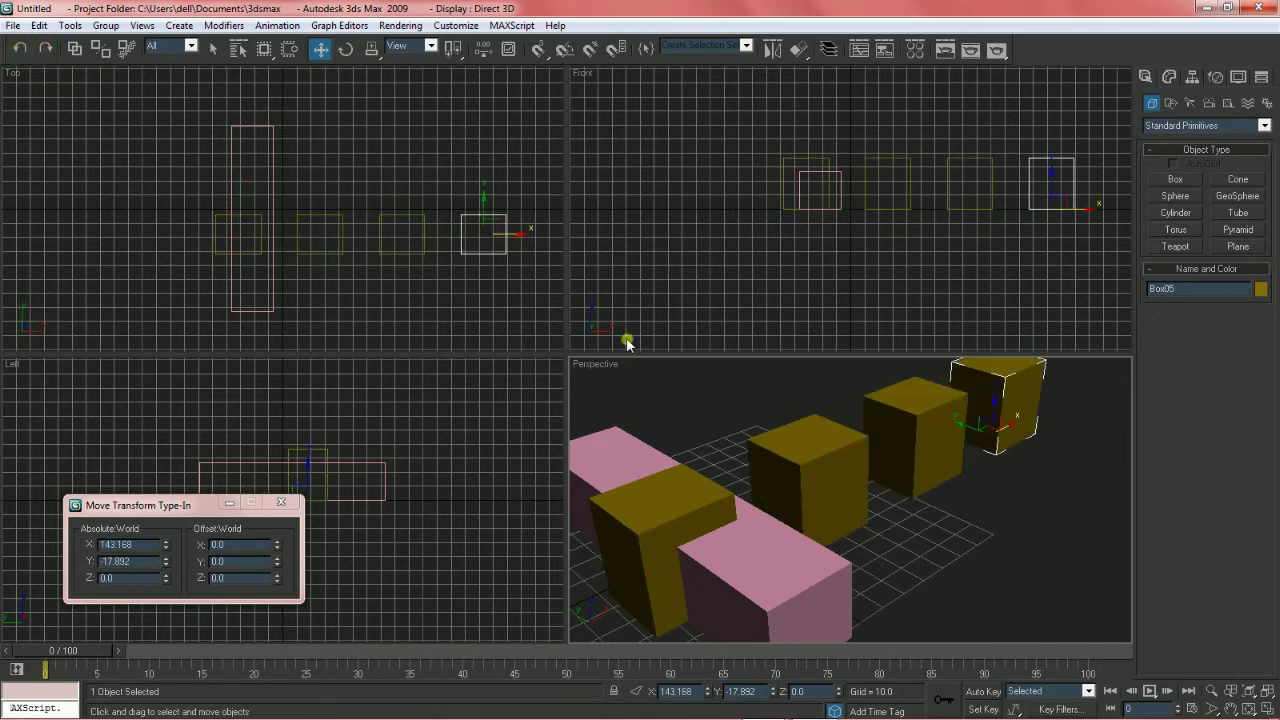
pyautogui.scroll(-1, 806, 530)
pyautogui.scroll(-3, 803, 544)
pyautogui.scroll(2, 803, 544)
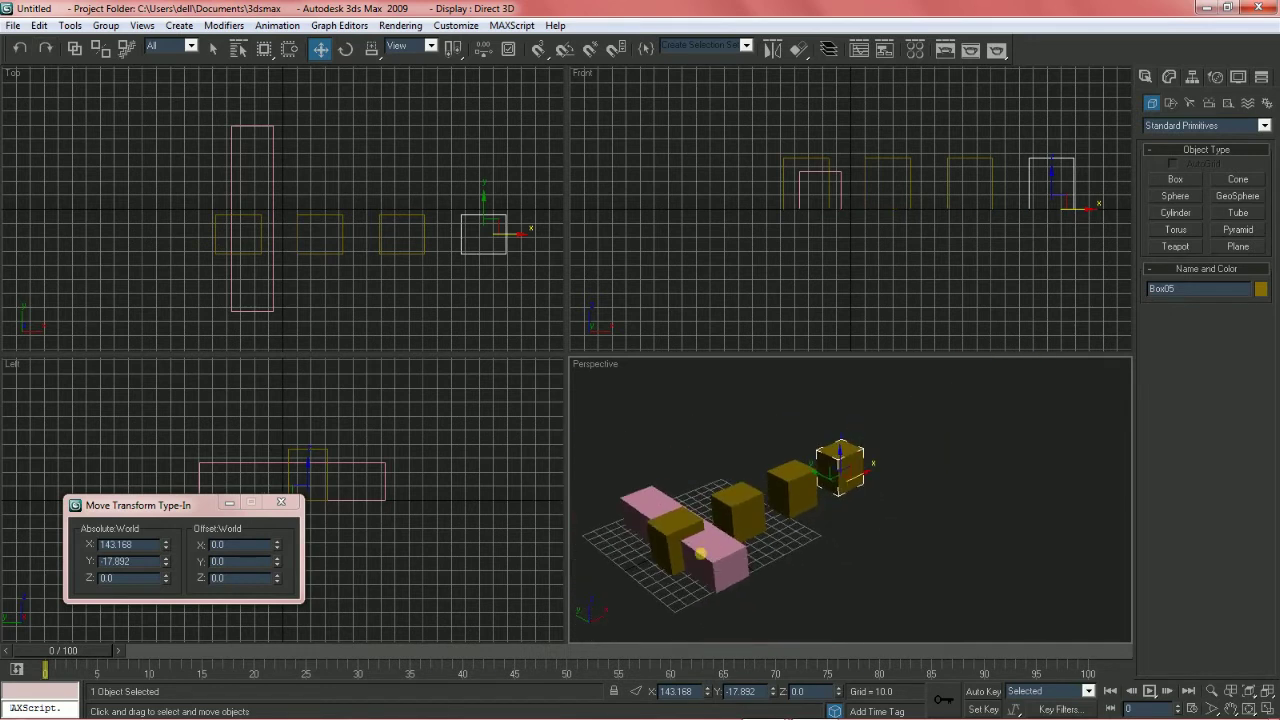
pyautogui.scroll(3, 705, 550)
# Step: Deselect, close the Type-In dialog, and show a maximized, shaded Front view
pyautogui.click(491, 533)
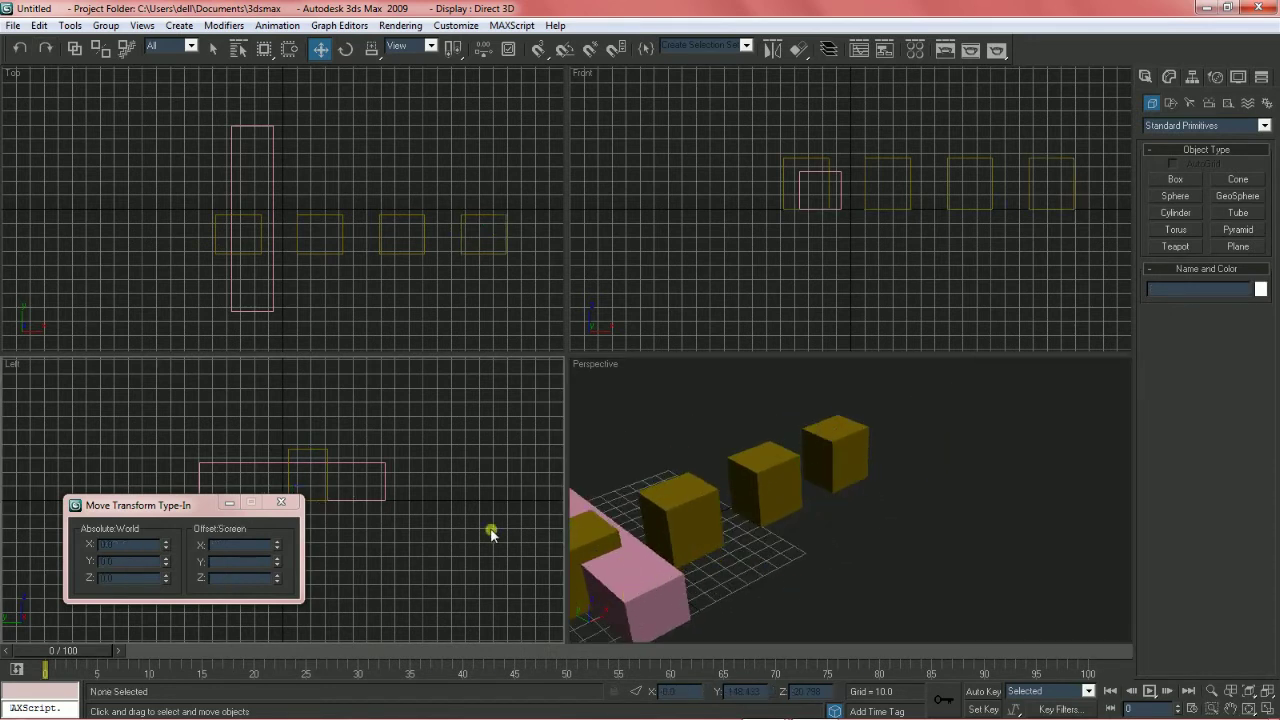
pyautogui.press('F12')
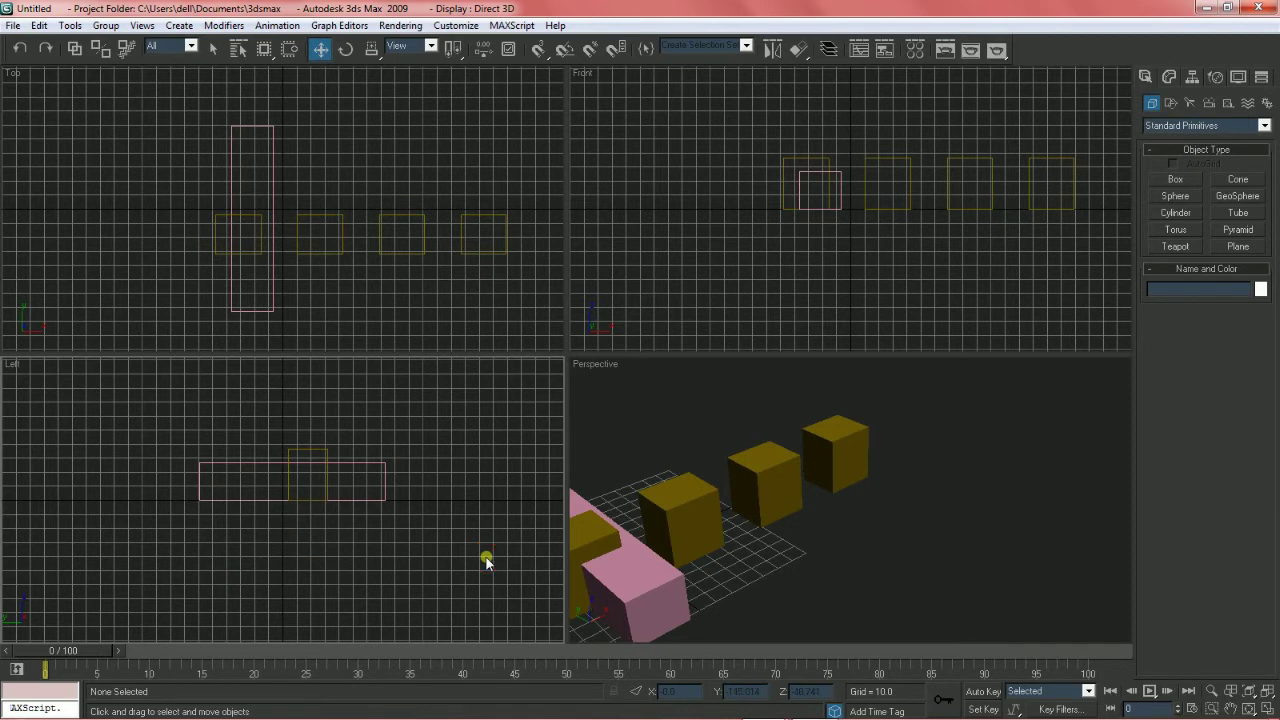
pyautogui.press('f')
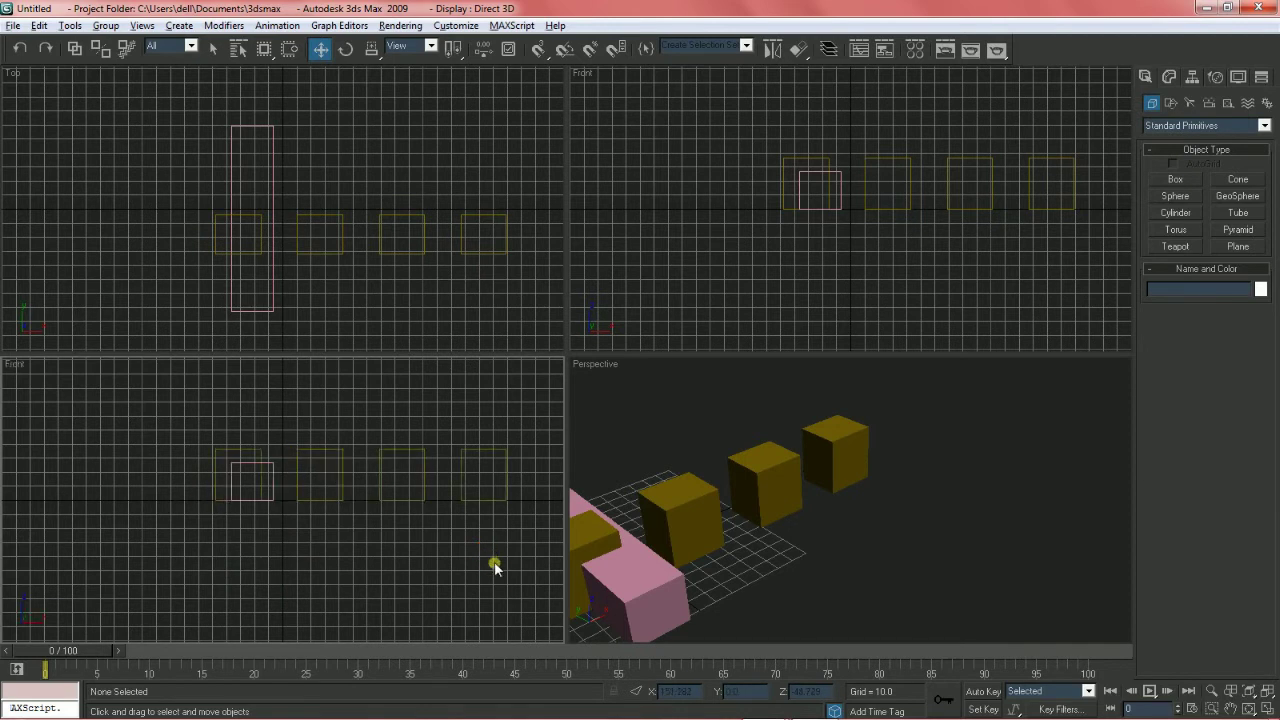
pyautogui.hotkey('alt', 'w')
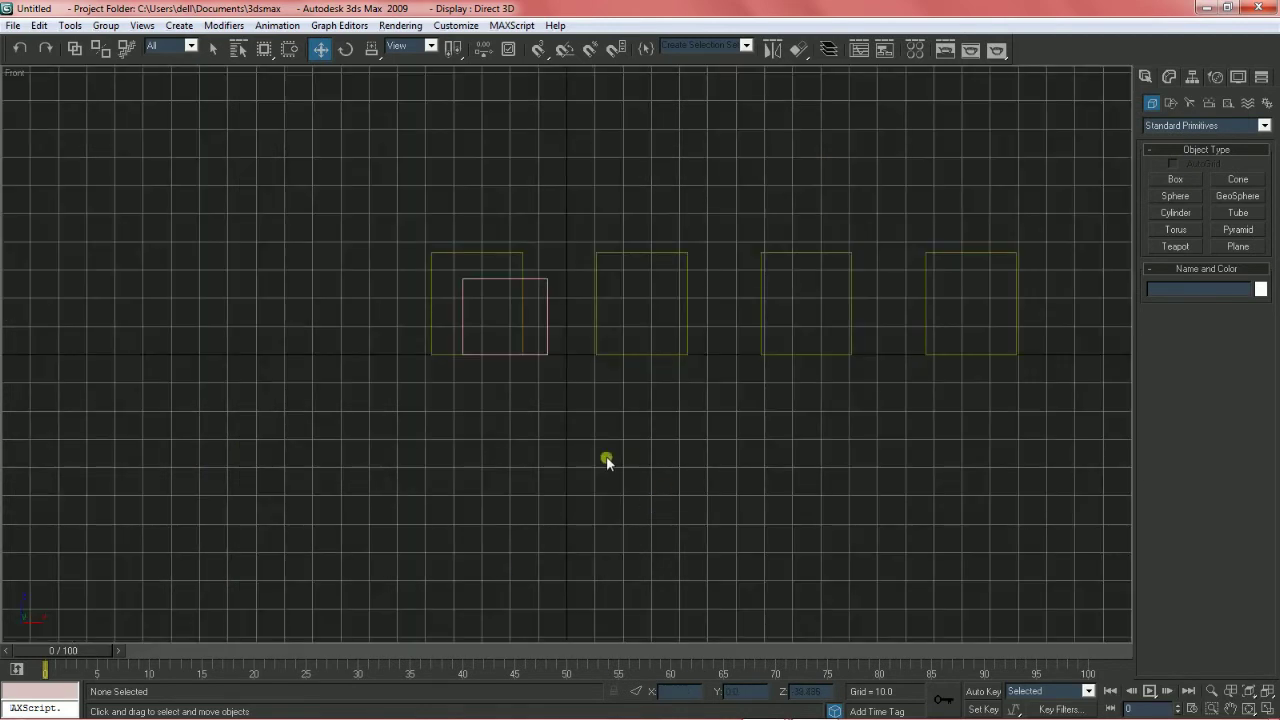
pyautogui.moveTo(606, 460); pyautogui.dragTo(508, 490, button='middle')
pyautogui.scroll(-3, 533, 478)
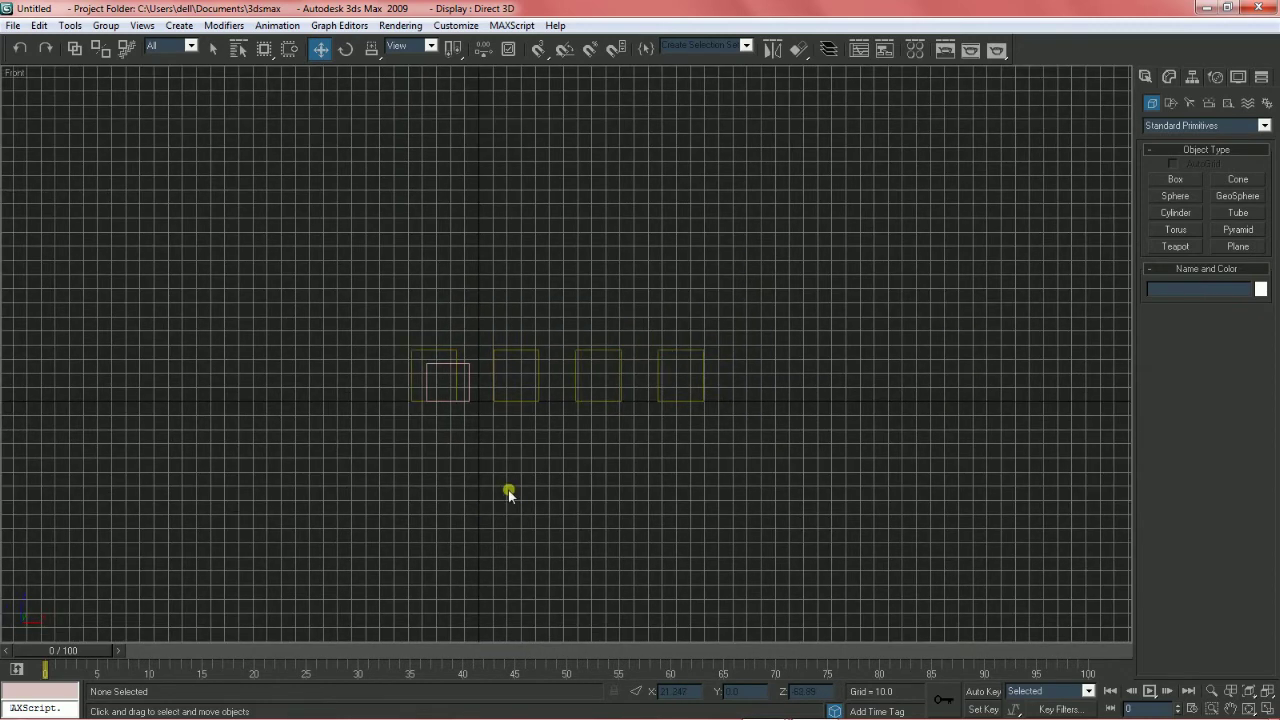
pyautogui.press('F3')
pyautogui.scroll(1, 550, 487)
pyautogui.scroll(2, 550, 487)
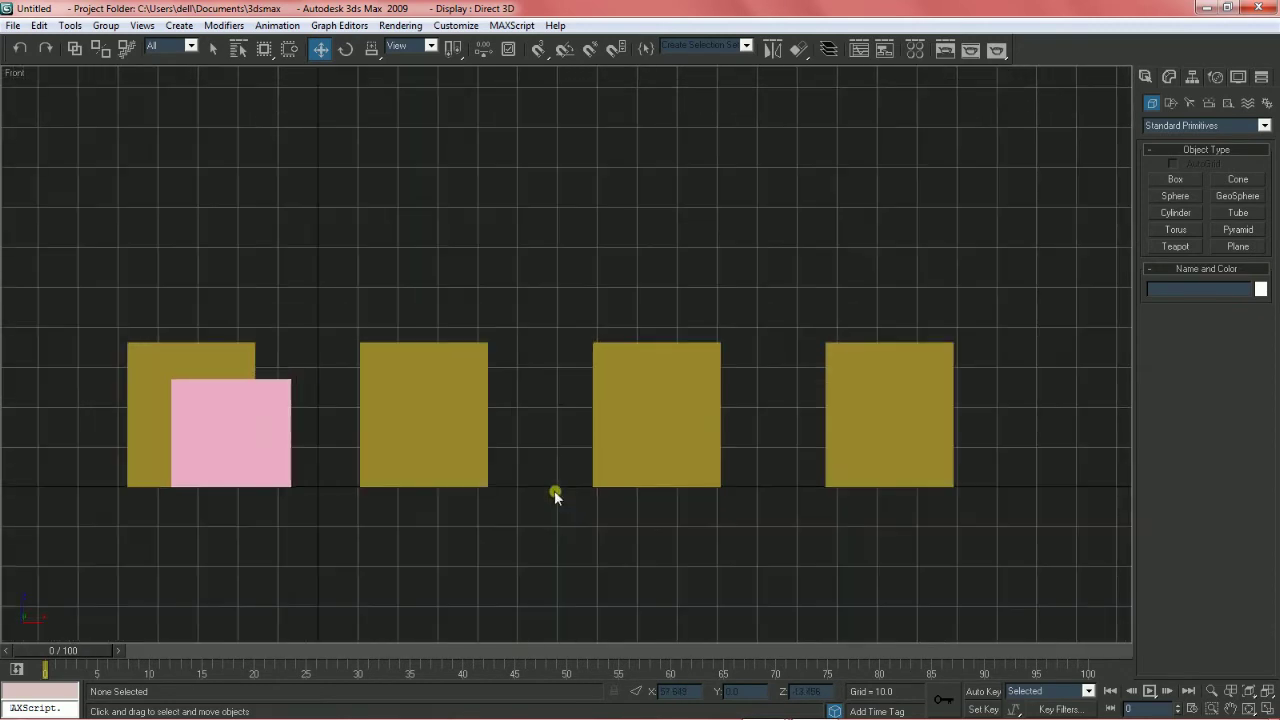
# Step: Check the boxes from Left, Top and Perspective views, then select all five
pyautogui.press('l')
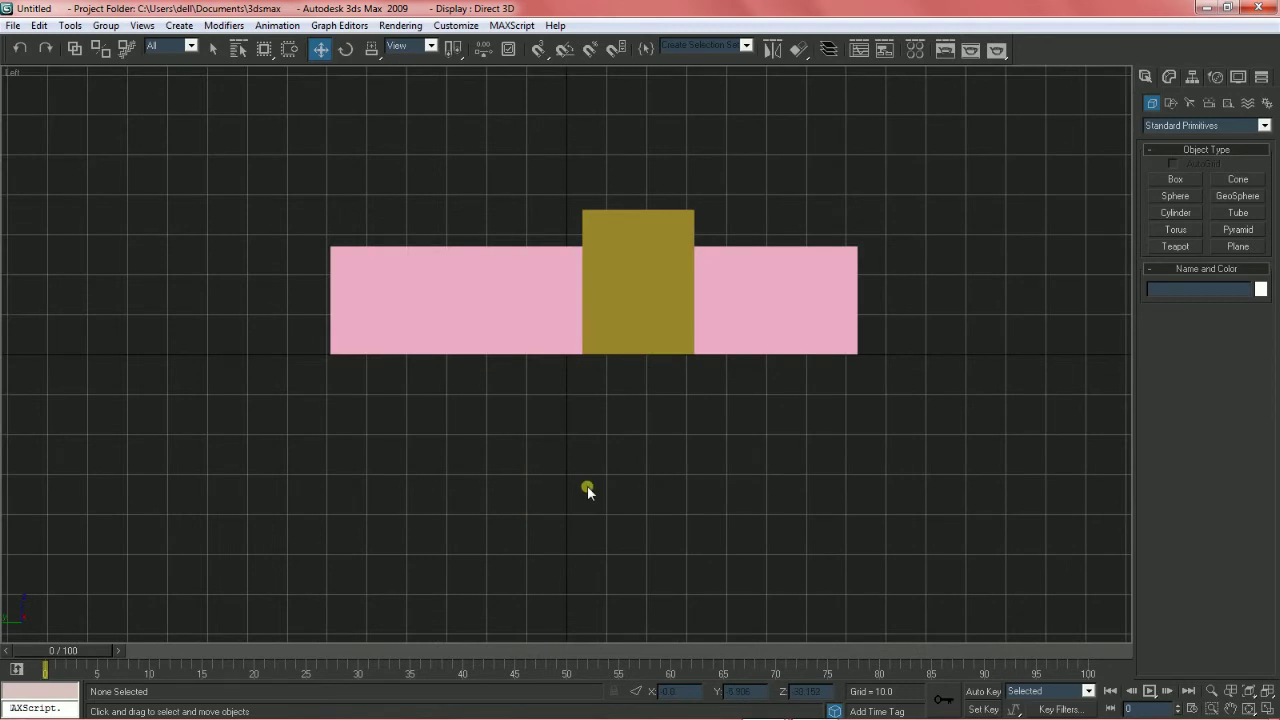
pyautogui.press('t')
pyautogui.press('F3')
pyautogui.press('F3')
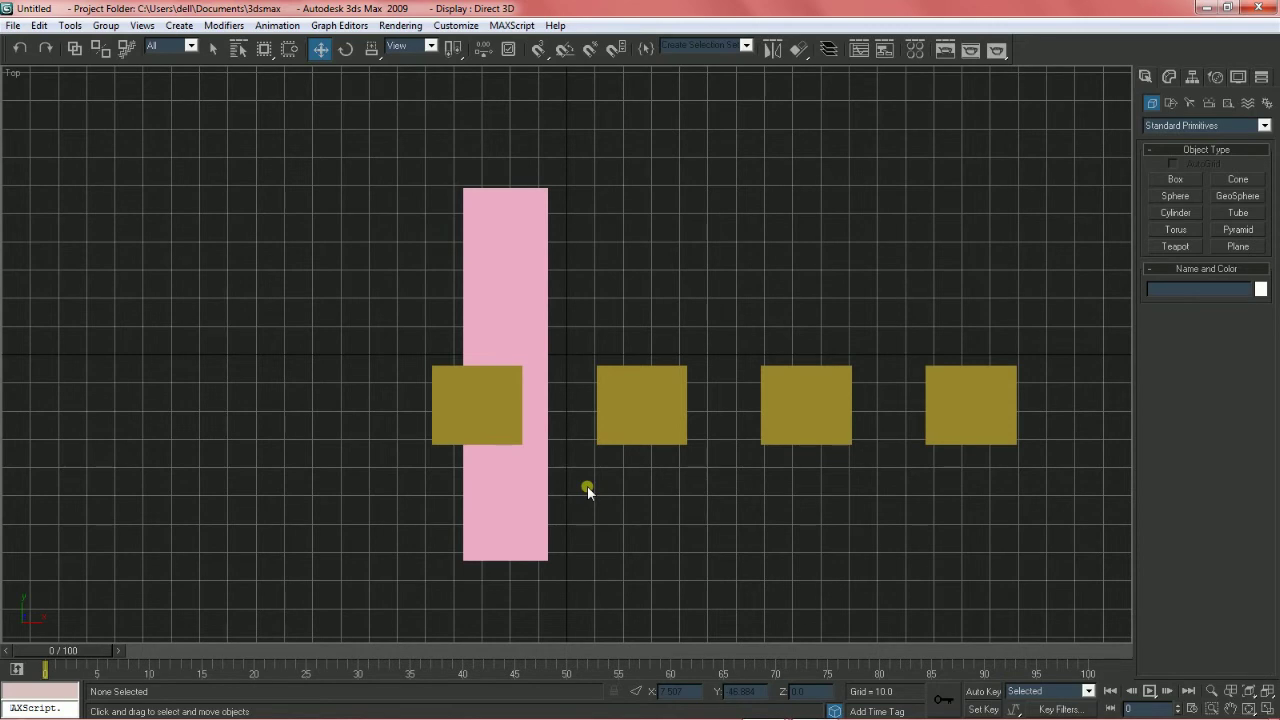
pyautogui.press('p')
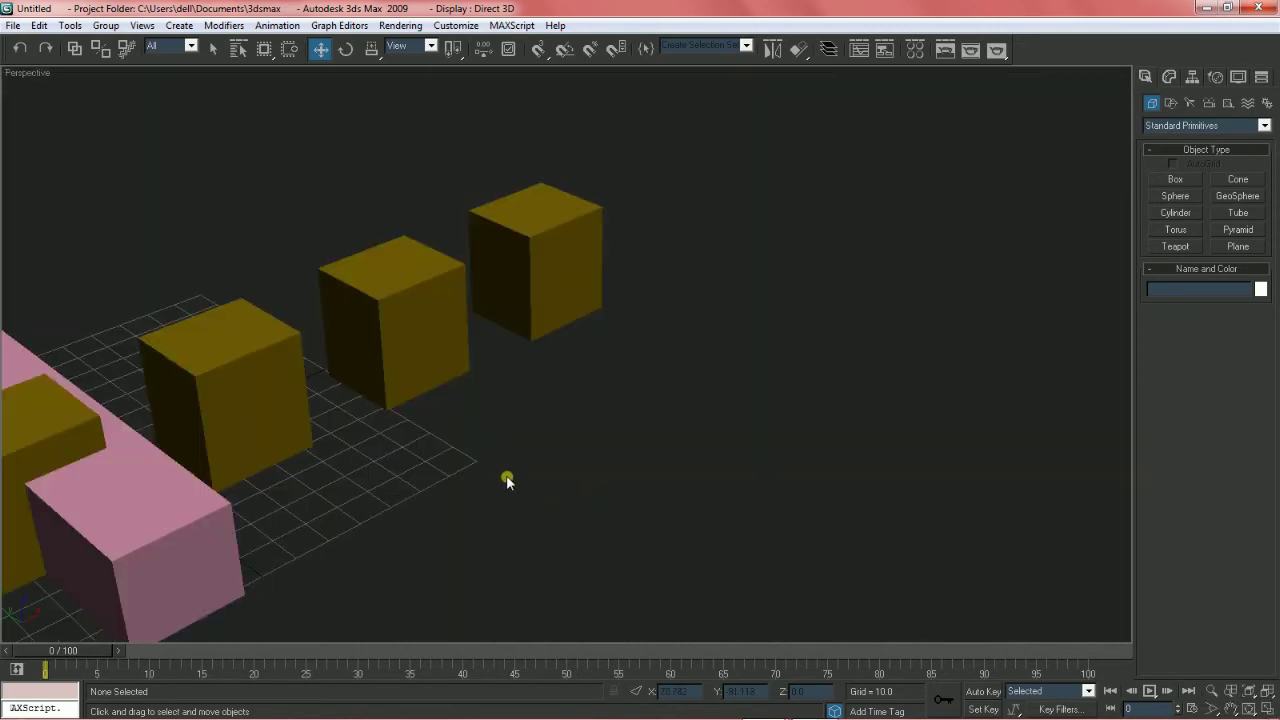
pyautogui.moveTo(505, 480); pyautogui.dragTo(745, 460, button='middle')
pyautogui.scroll(-2, 735, 455)
pyautogui.scroll(2, 700, 462)
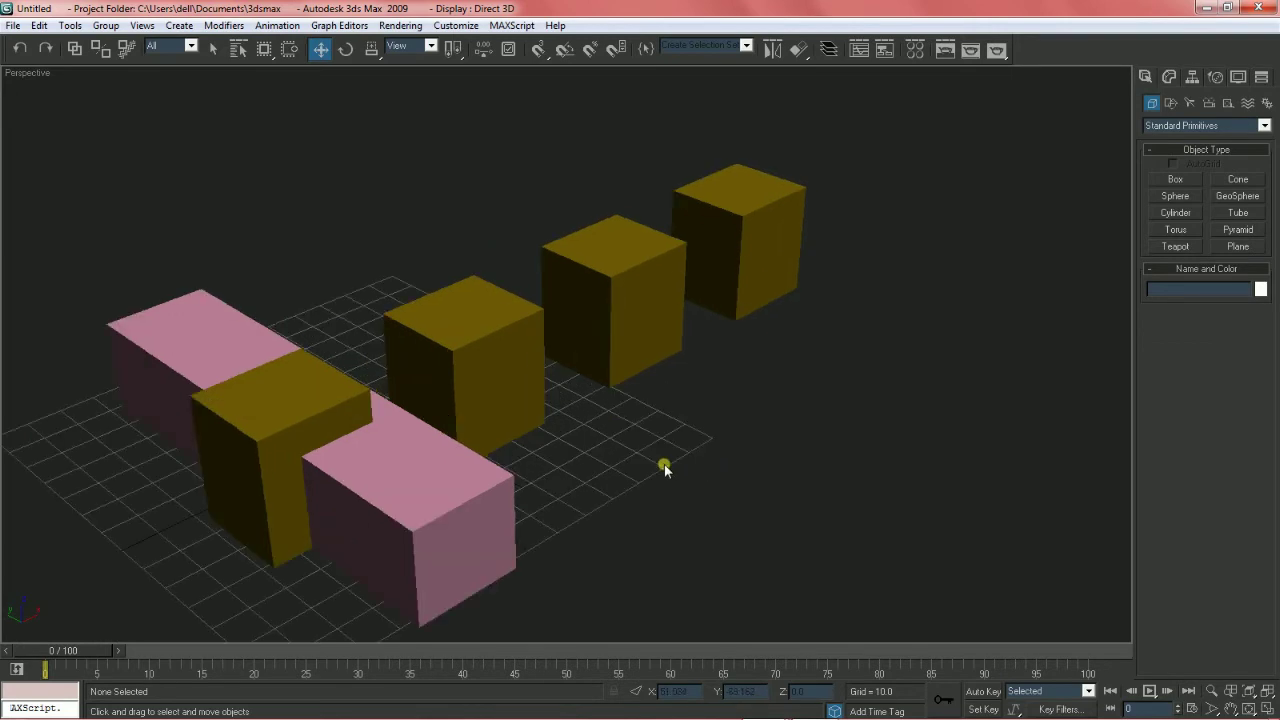
pyautogui.hotkey('ctrl', 'a')
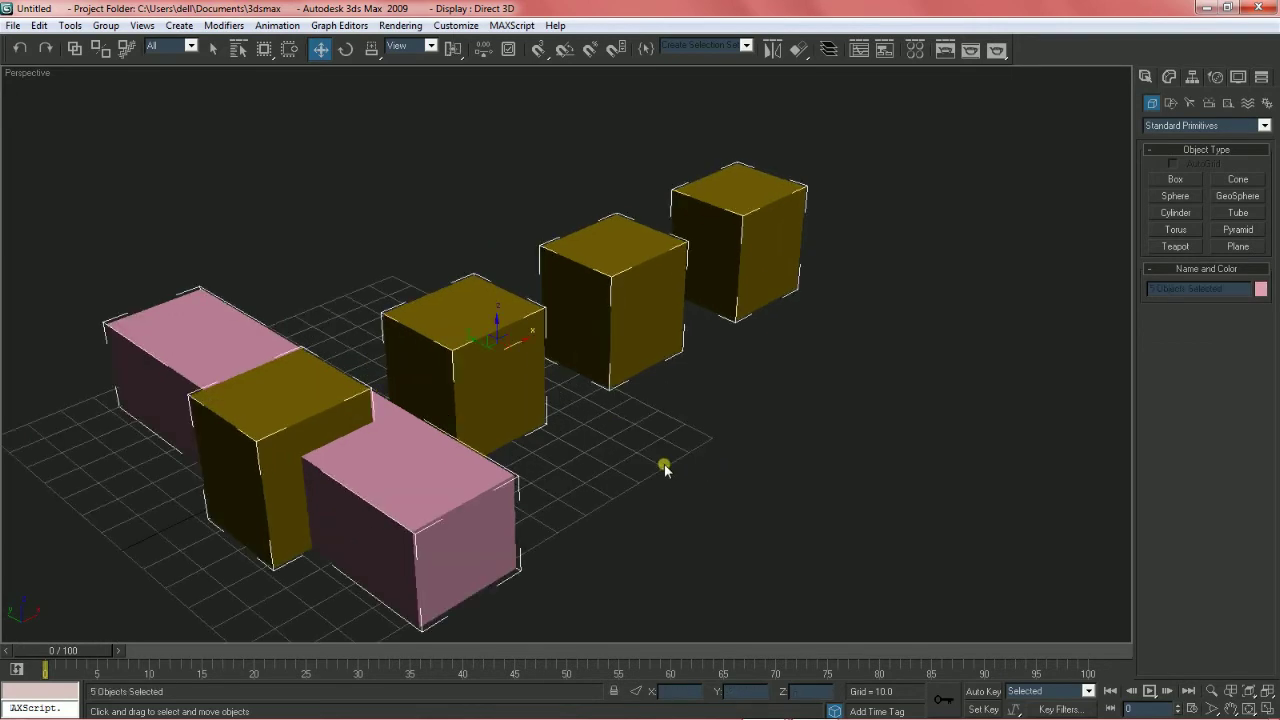
# Step: Delete the five boxes, restore four viewports, and create a new box on the grid
pyautogui.press('Delete')
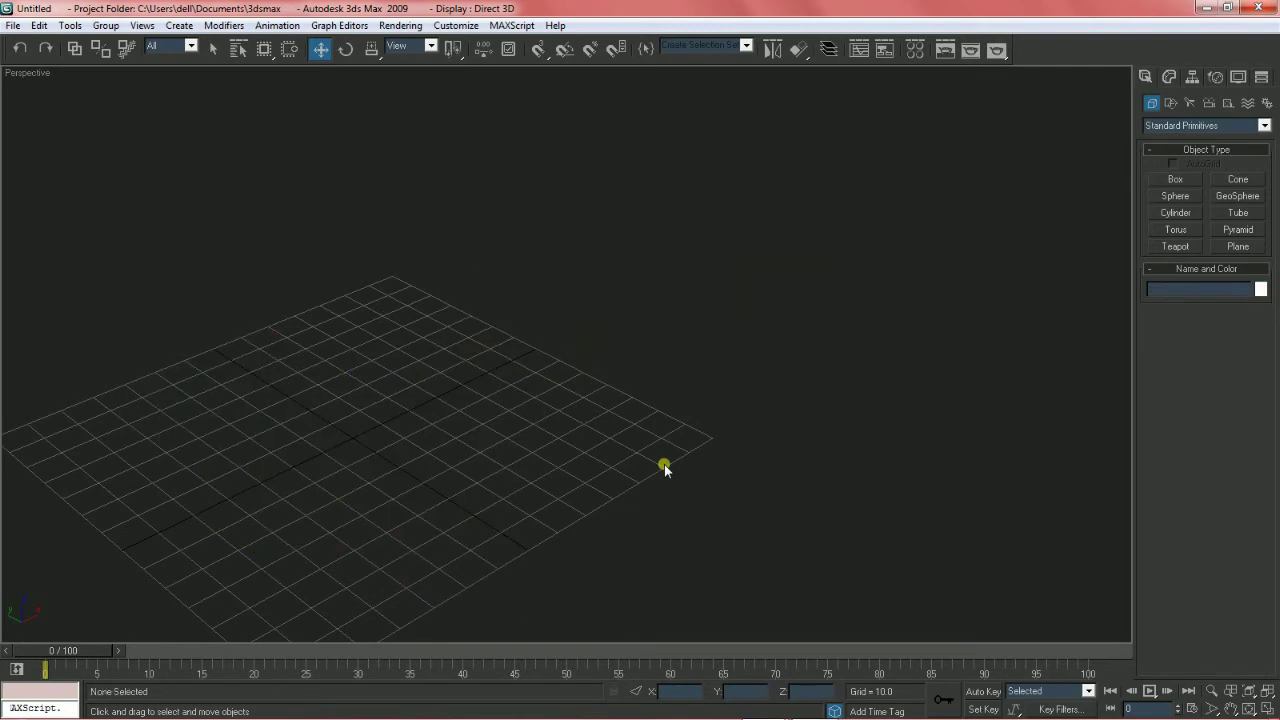
pyautogui.hotkey('alt', 'w')
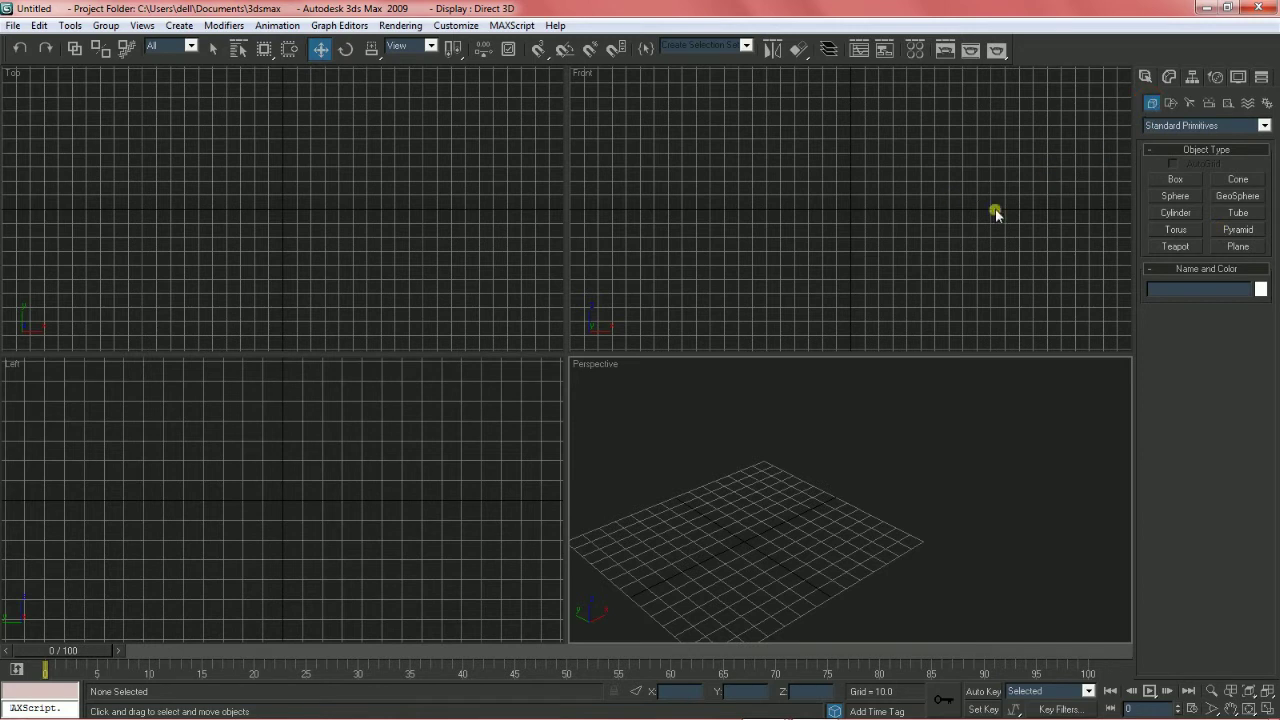
pyautogui.click(1264, 127)
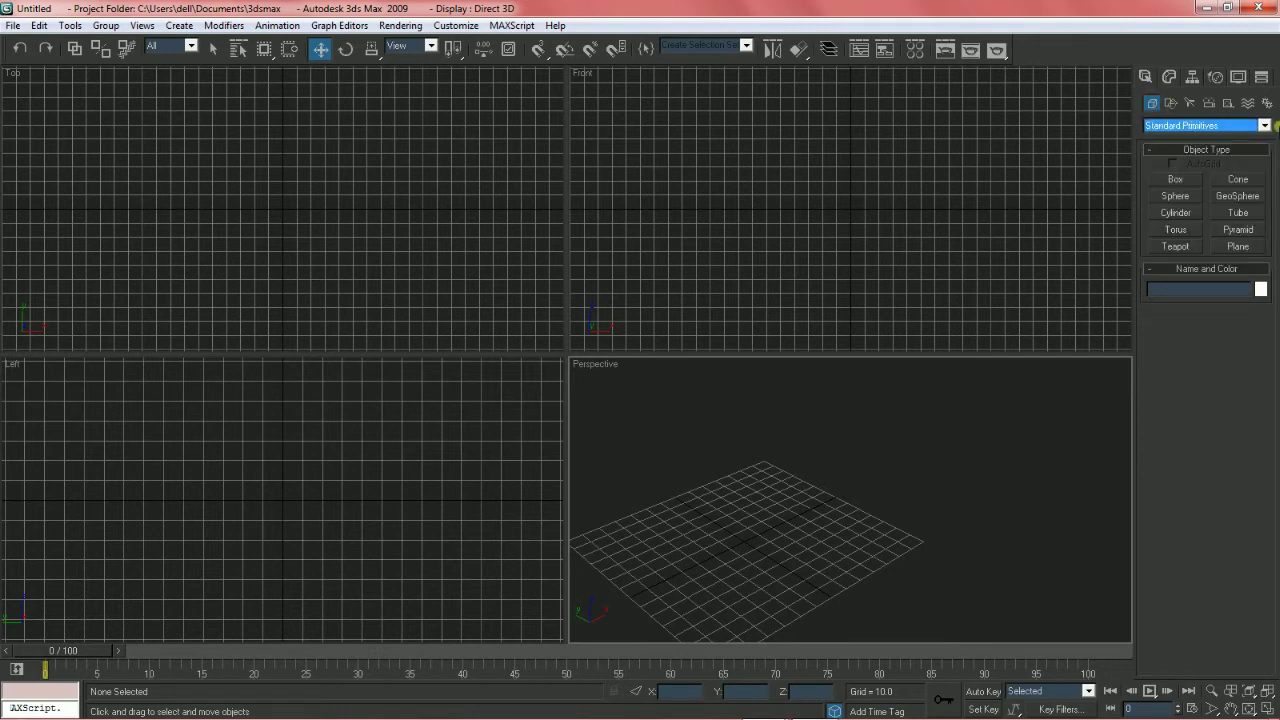
pyautogui.click(1265, 126)
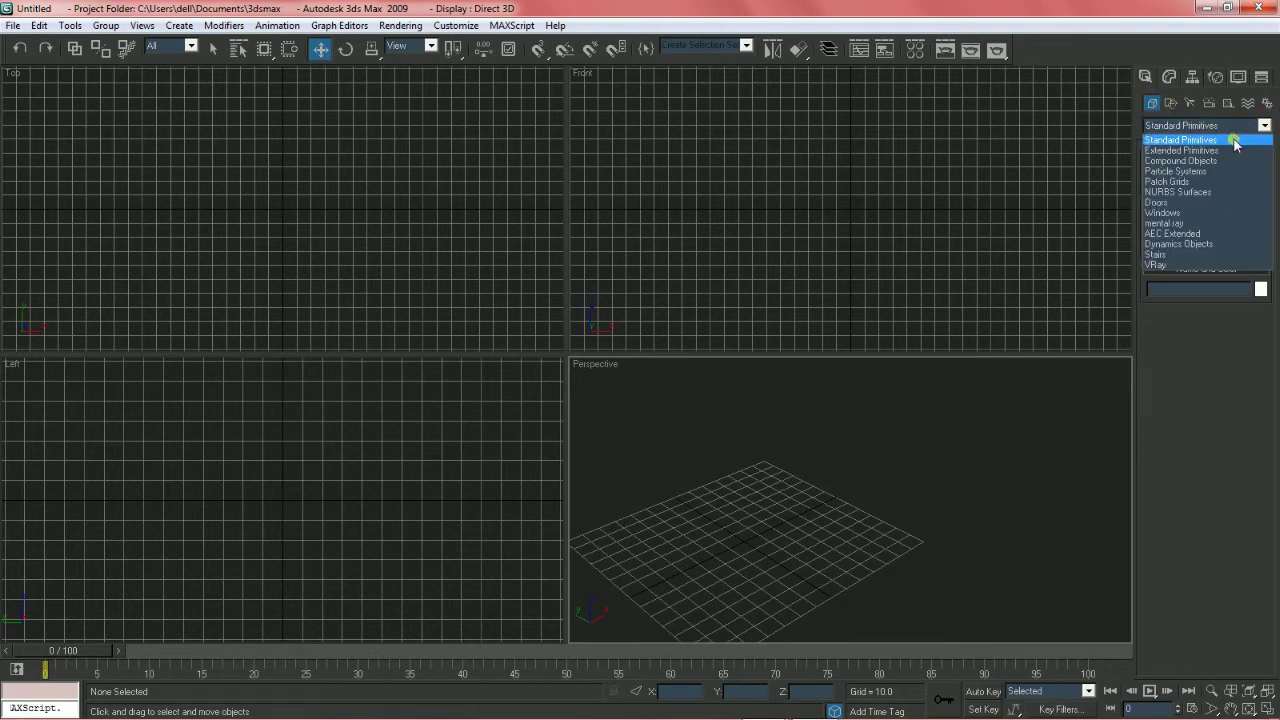
pyautogui.click(1235, 141)
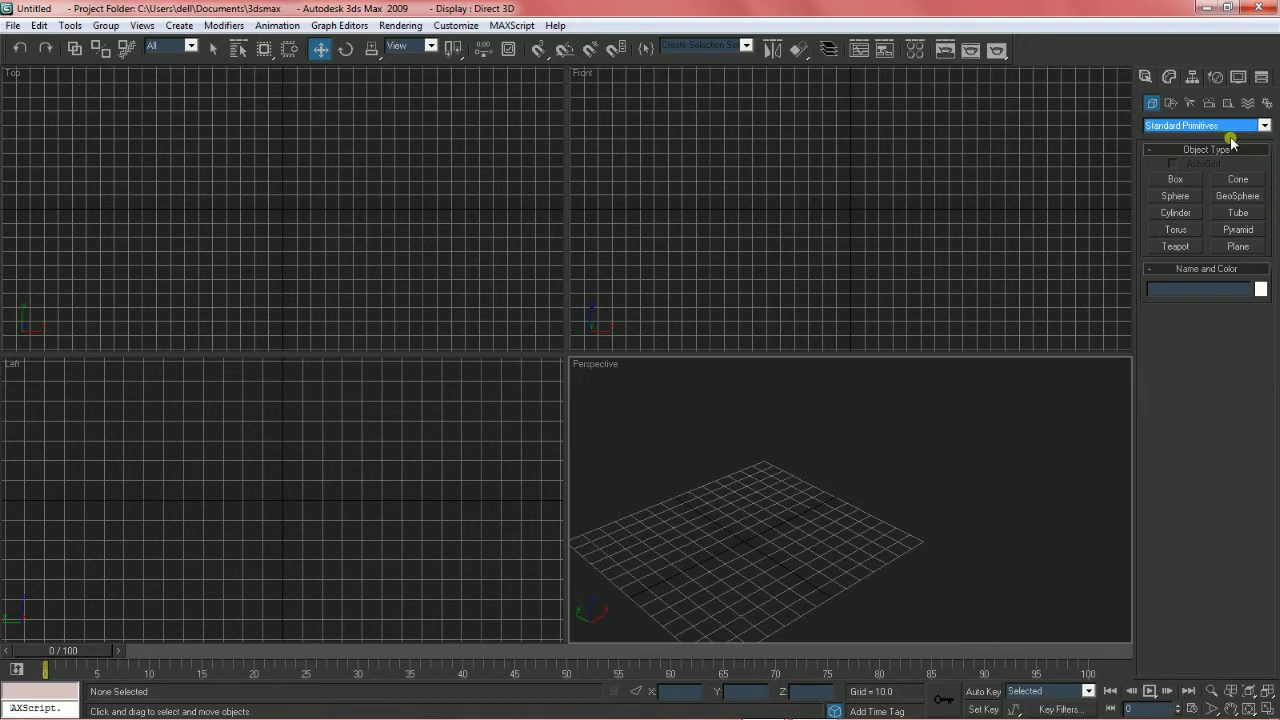
pyautogui.click(1176, 180)
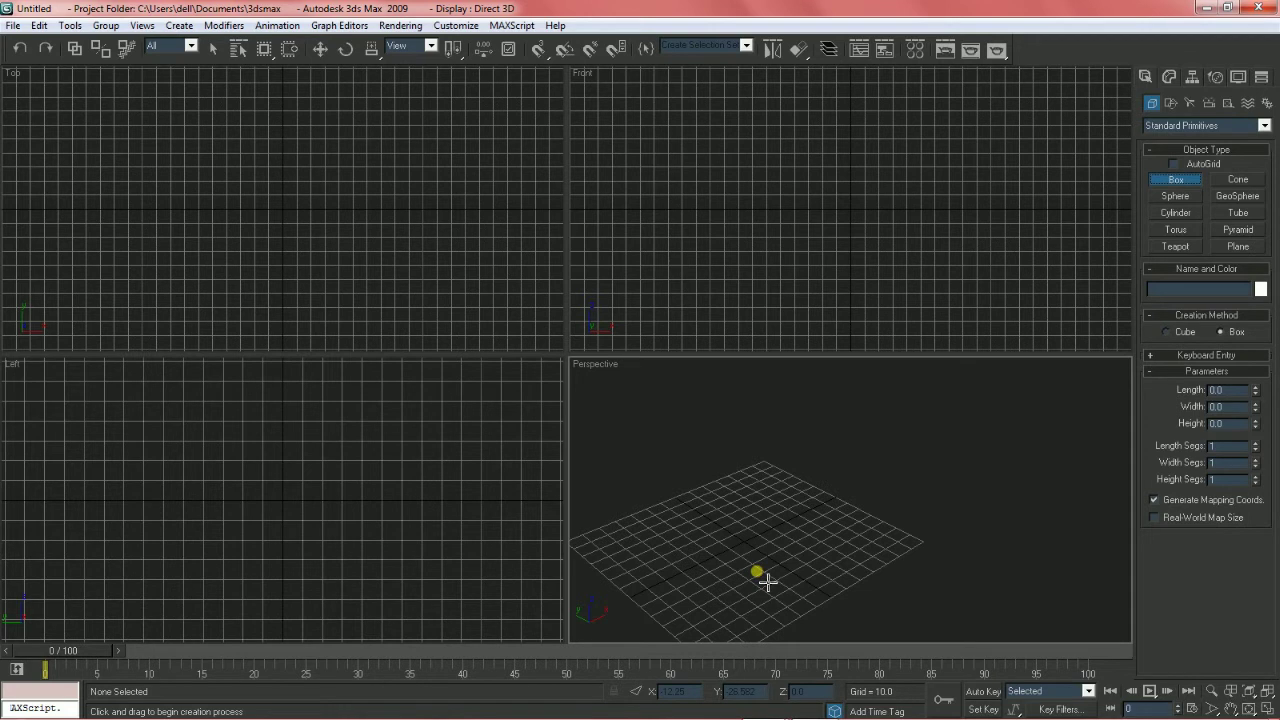
pyautogui.moveTo(766, 581); pyautogui.dragTo(846, 566)
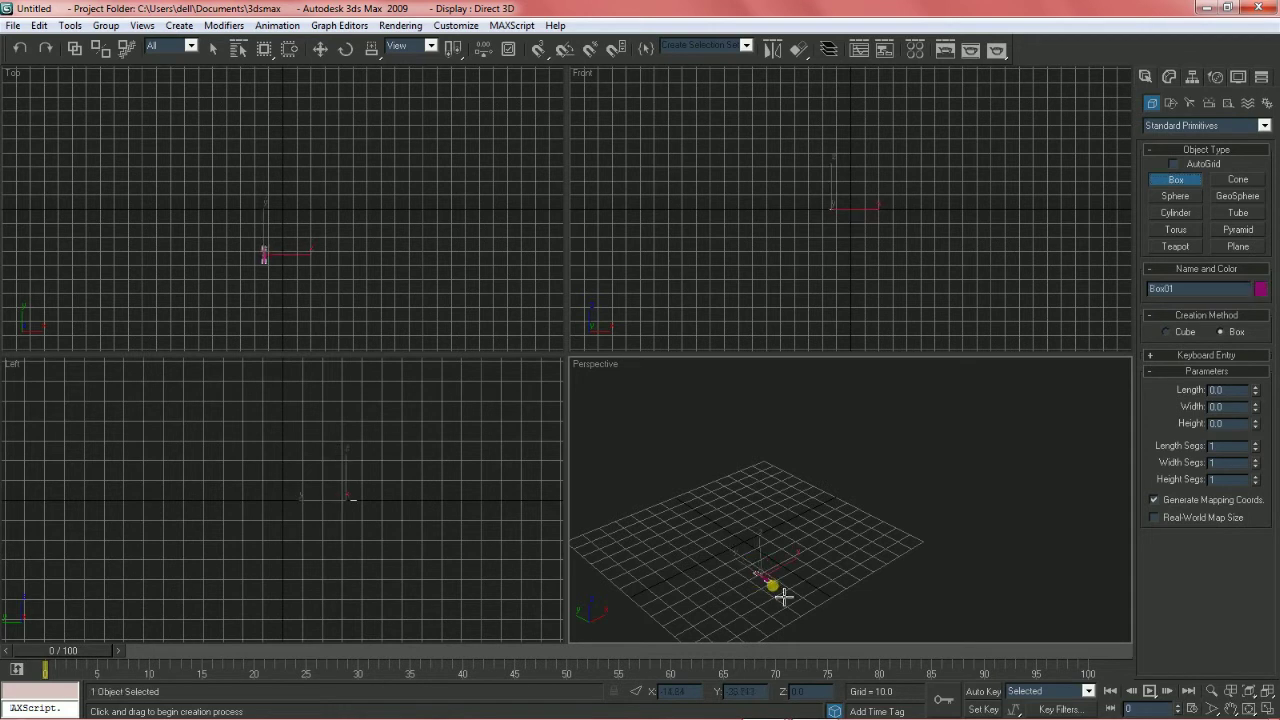
pyautogui.click(850, 472)
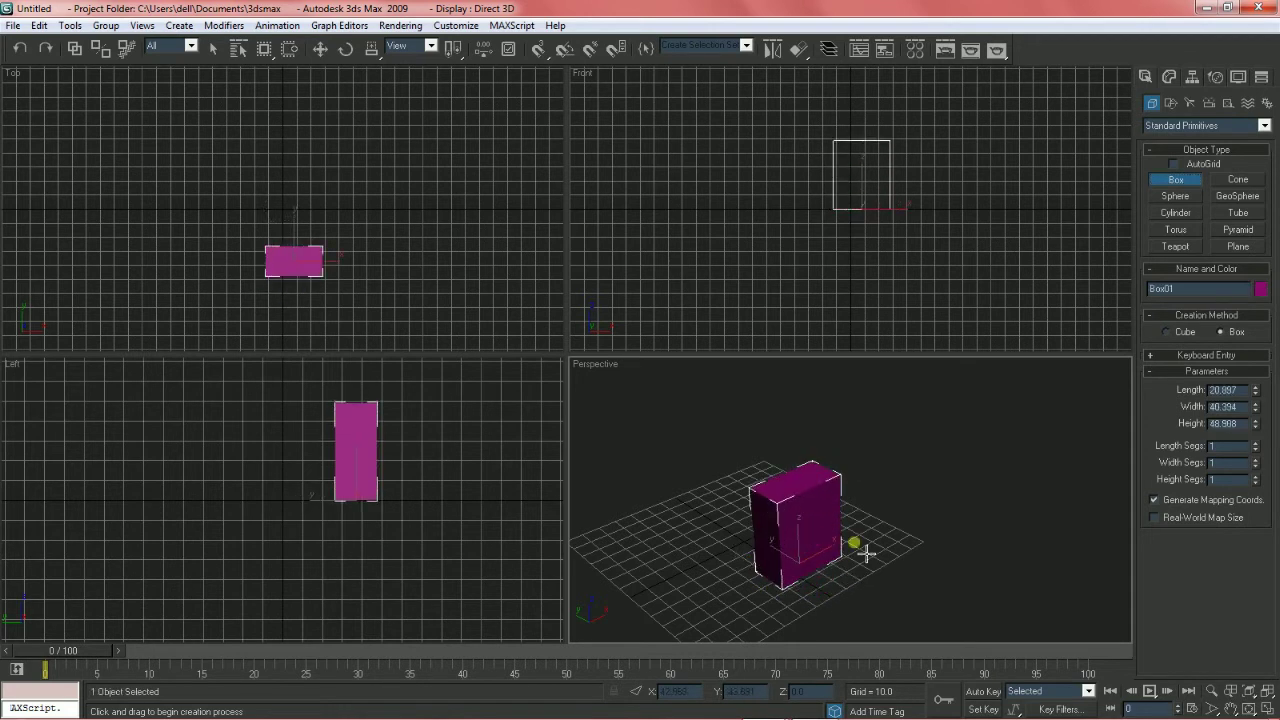
# Step: Draw a tapered cone beside the box, setting its height and top radius
pyautogui.click(1232, 181)
pyautogui.moveTo(955, 524); pyautogui.dragTo(1034, 537)
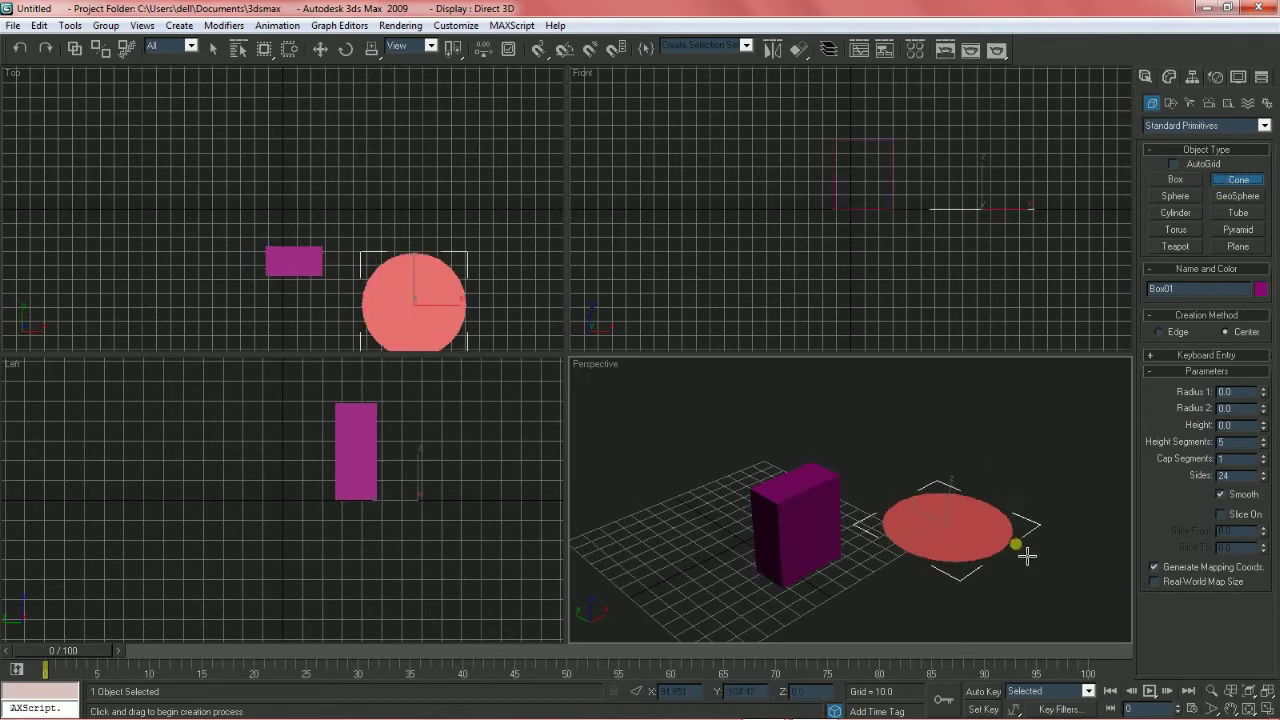
pyautogui.click(1024, 437)
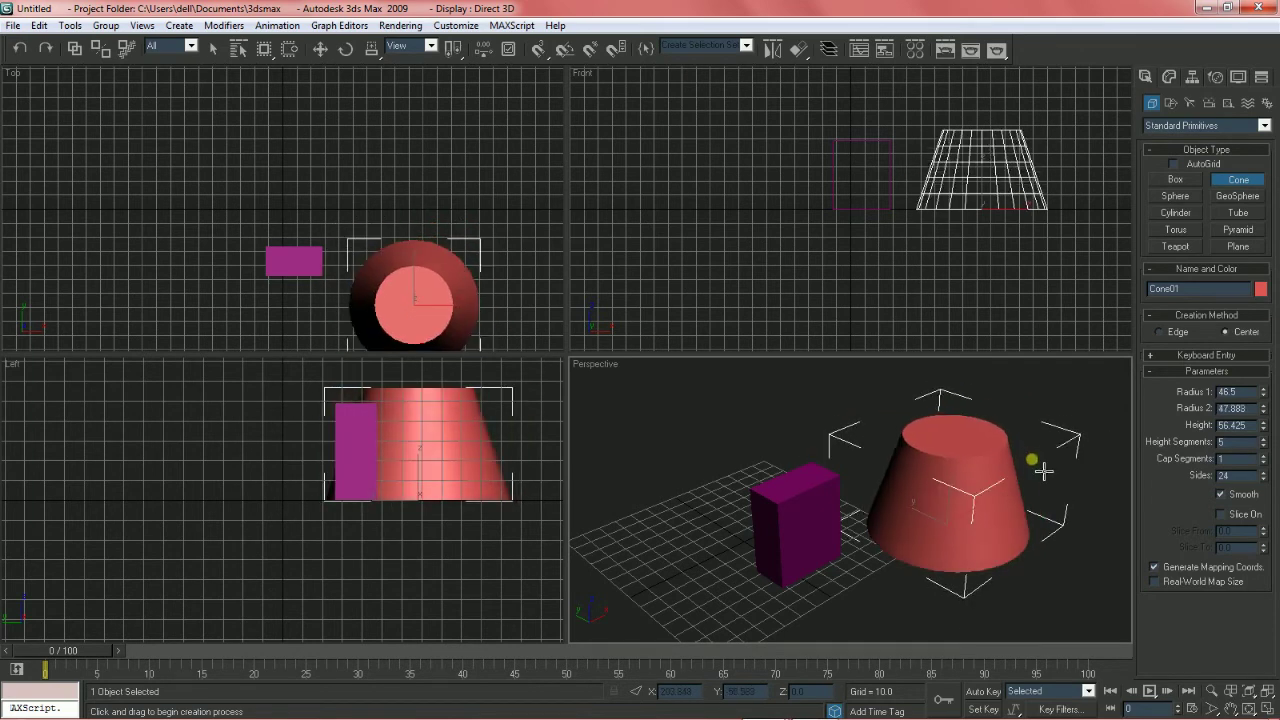
# Step: Increase Cone01's Radius 1 and Radius 2 with the Modify panel spinners
pyautogui.click(1169, 77)
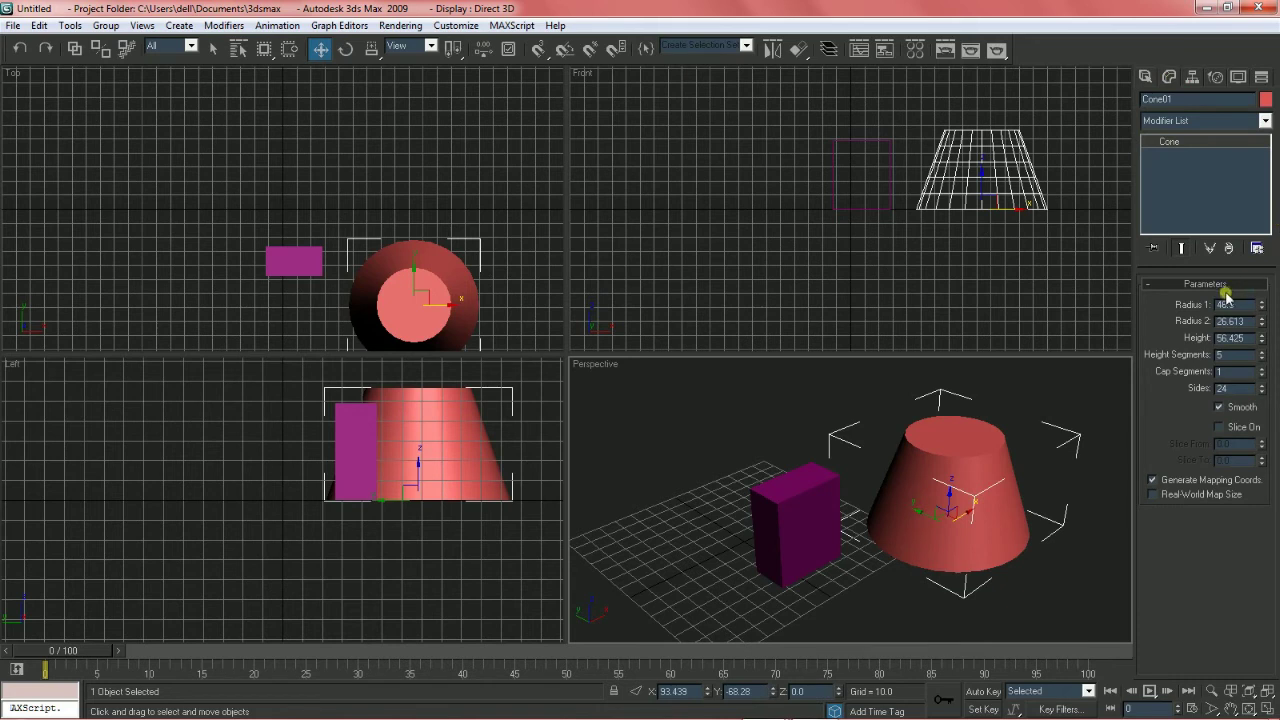
pyautogui.moveTo(1259, 307)
pyautogui.mouseDown()
pyautogui.moveTo(1257, 249)
pyautogui.moveTo(1270, 288)
pyautogui.mouseUp()
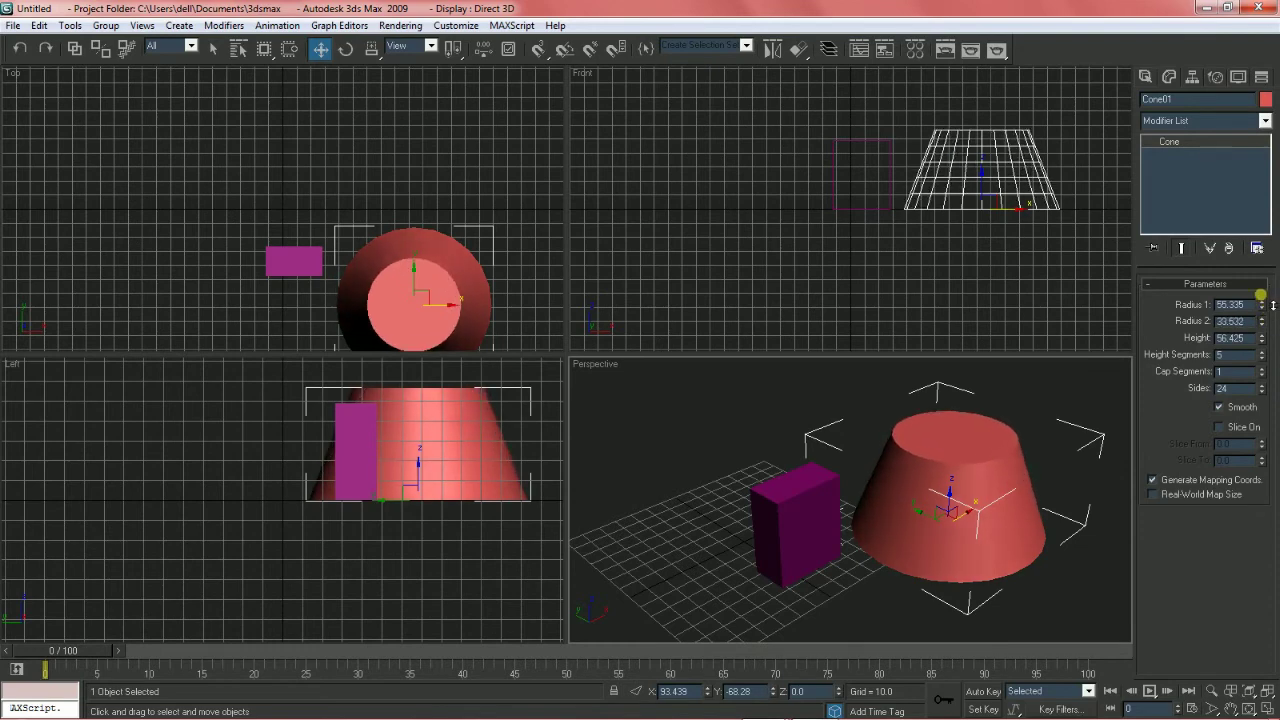
pyautogui.moveTo(1266, 321)
pyautogui.mouseDown()
pyautogui.moveTo(1277, 310)
pyautogui.moveTo(1260, 353)
pyautogui.moveTo(1268, 312)
pyautogui.mouseUp()
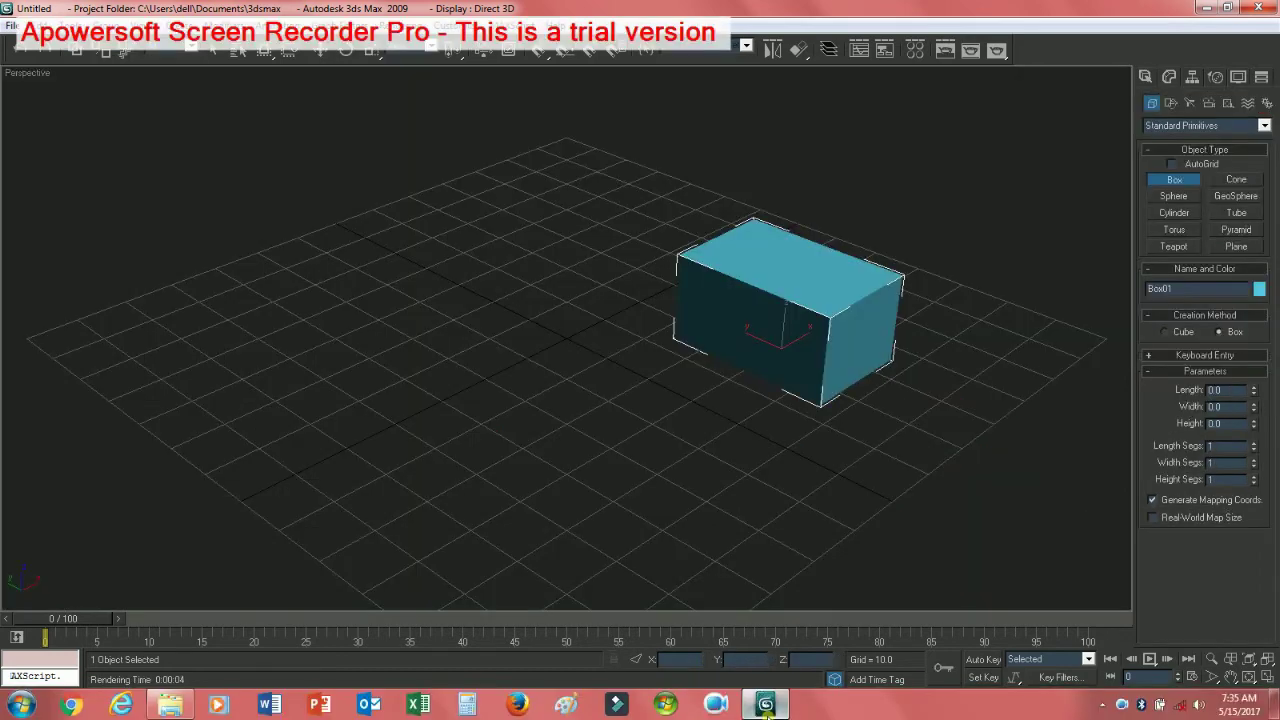
# Step: Draw a pyramid in front of the cyan box
pyautogui.click(1193, 200)
pyautogui.click(1236, 229)
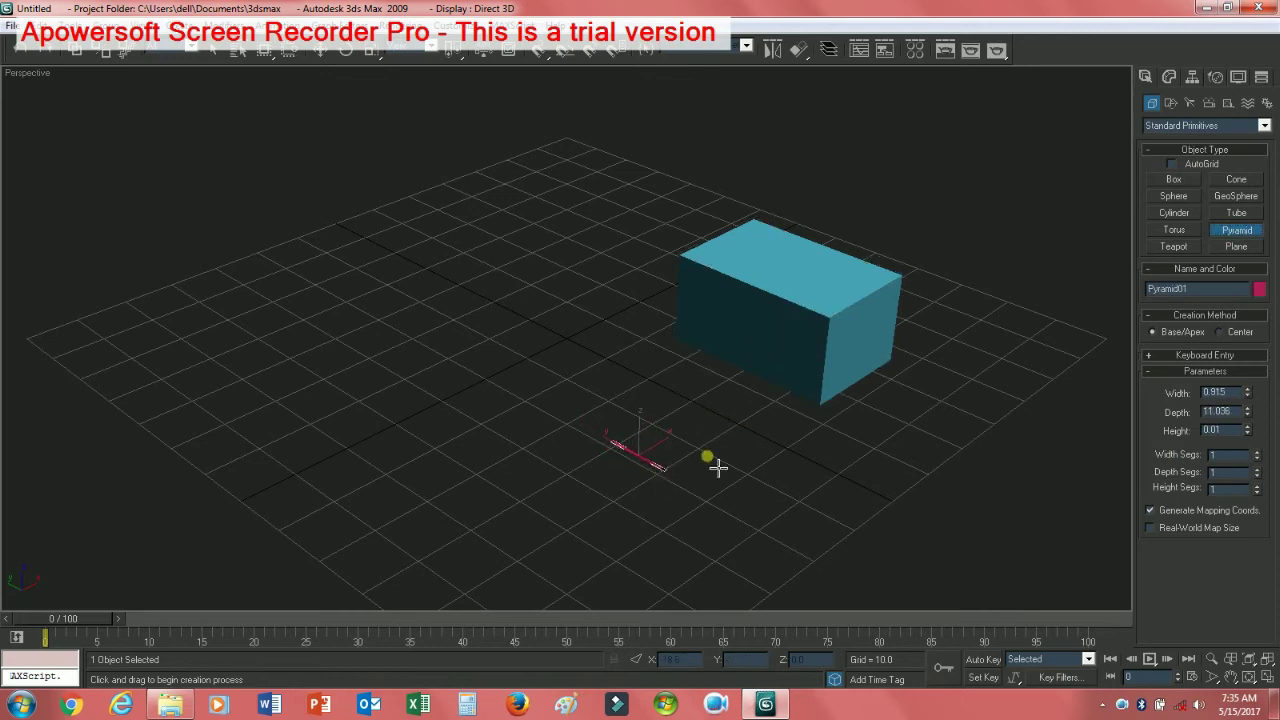
pyautogui.moveTo(609, 440); pyautogui.dragTo(723, 455)
pyautogui.click(708, 374)
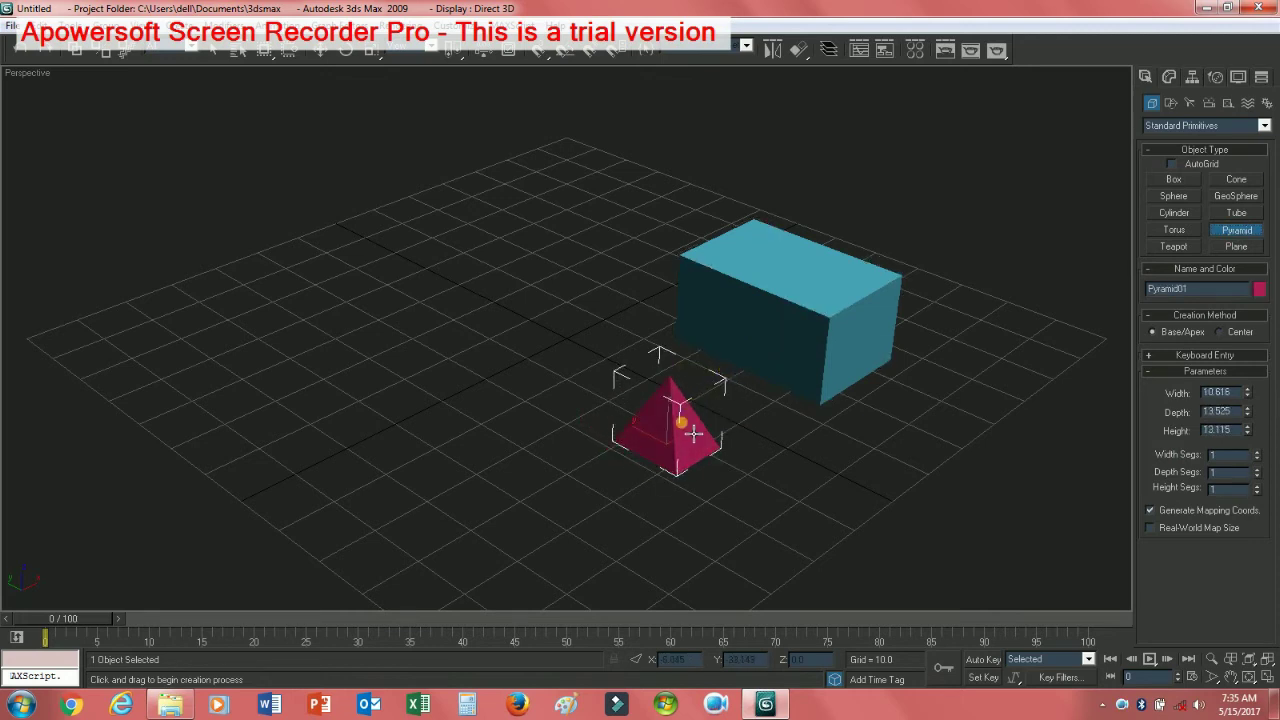
# Step: Widen the pyramid's base to width 24.31 and depth 24.075
pyautogui.click(1169, 78)
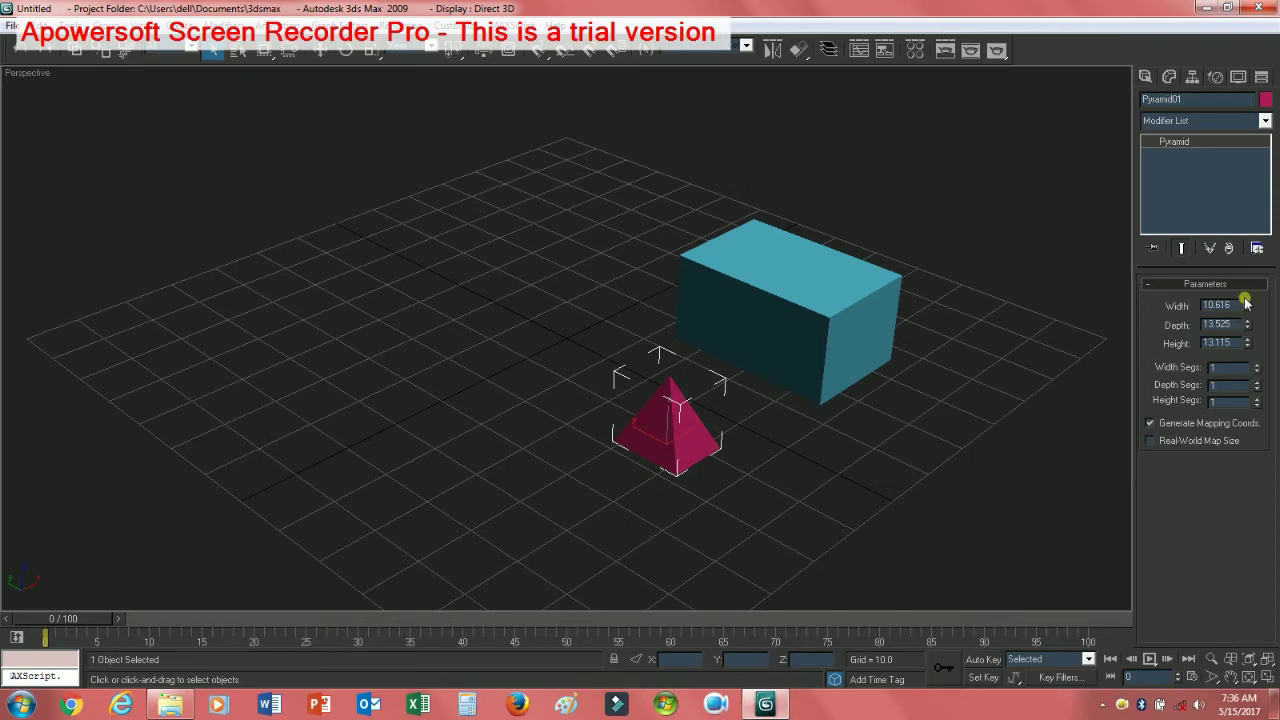
pyautogui.moveTo(1248, 303); pyautogui.dragTo(1248, 200)
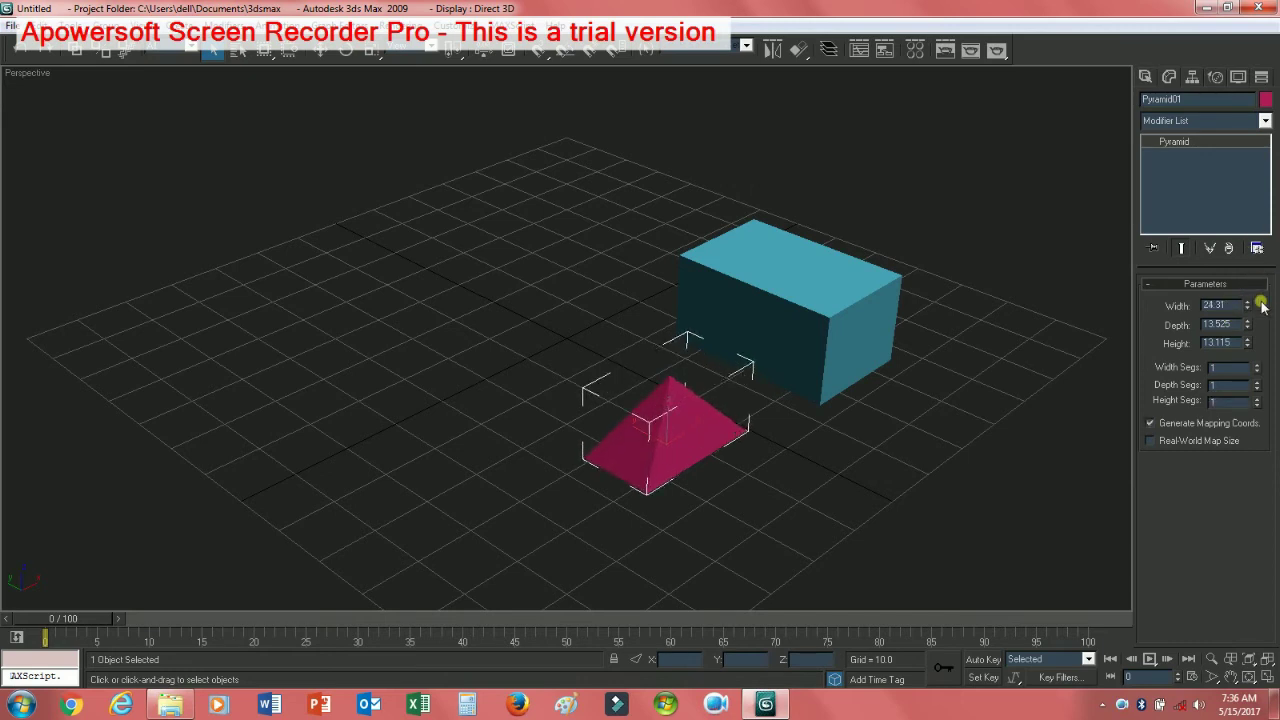
pyautogui.moveTo(1247, 325); pyautogui.dragTo(1247, 230)
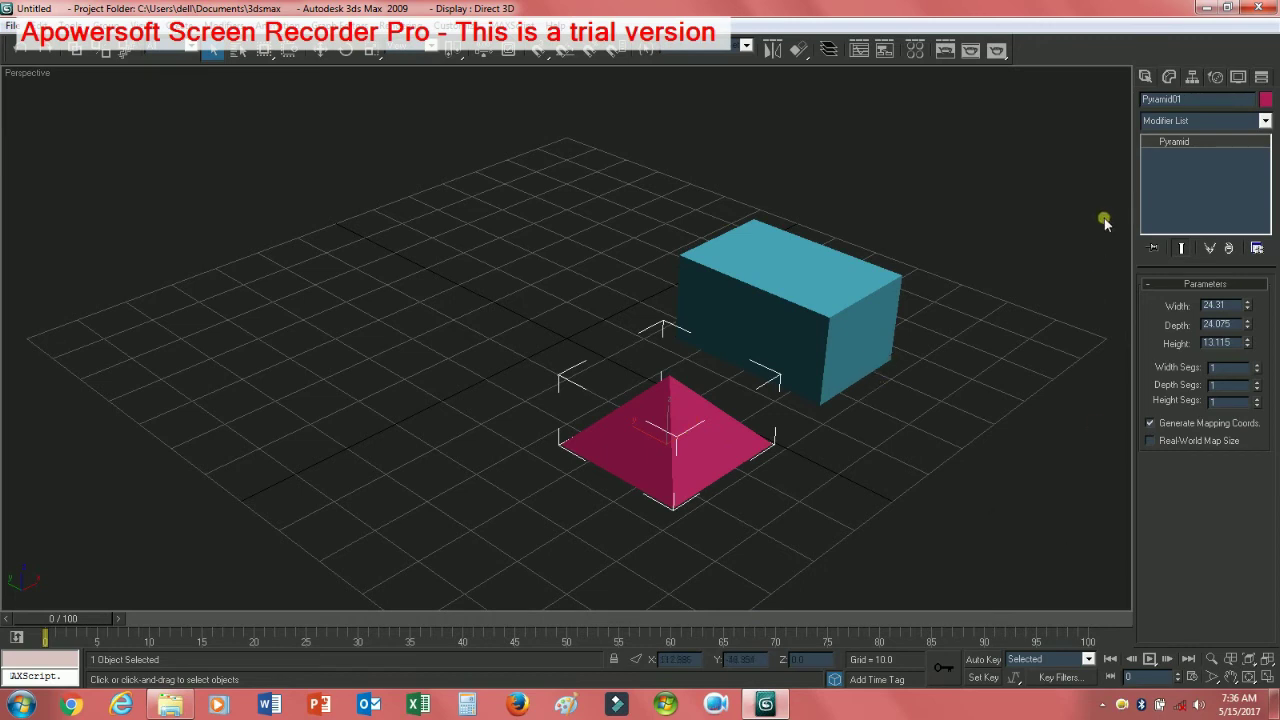
# Step: Draw a tall lilac Box02 left of the cyan box, then show the Splines types
pyautogui.click(1147, 78)
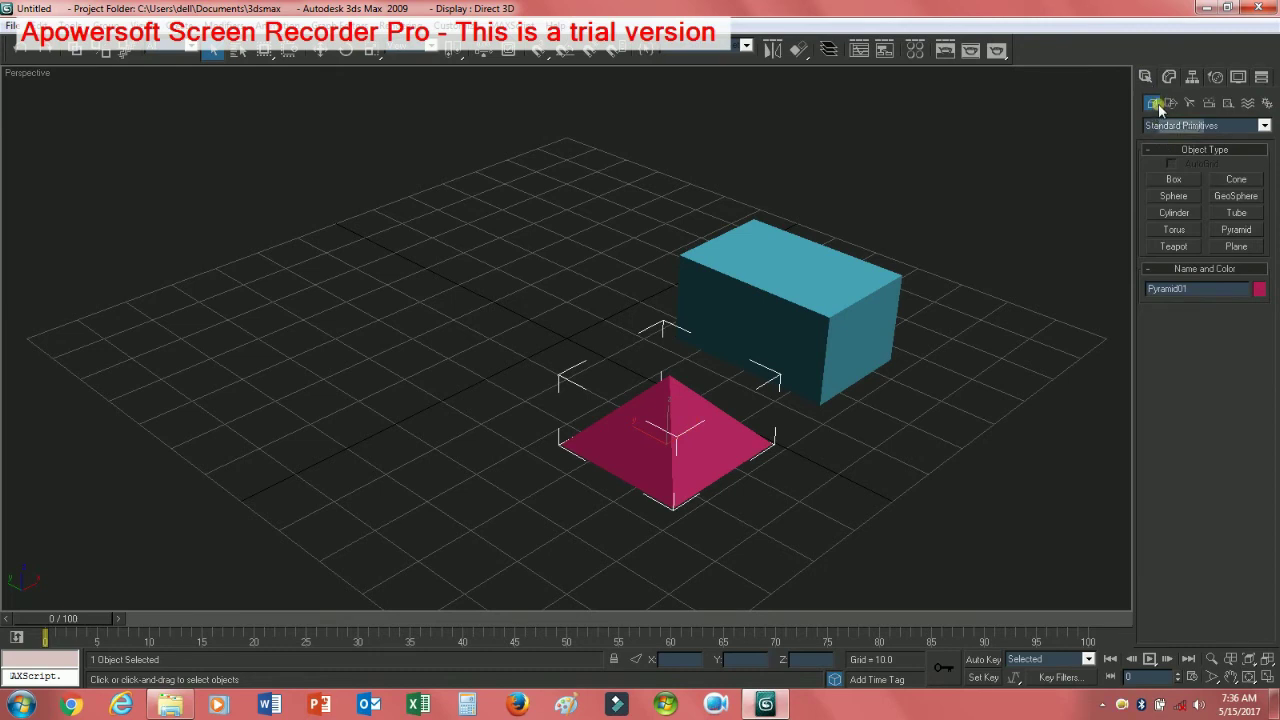
pyautogui.click(1172, 185)
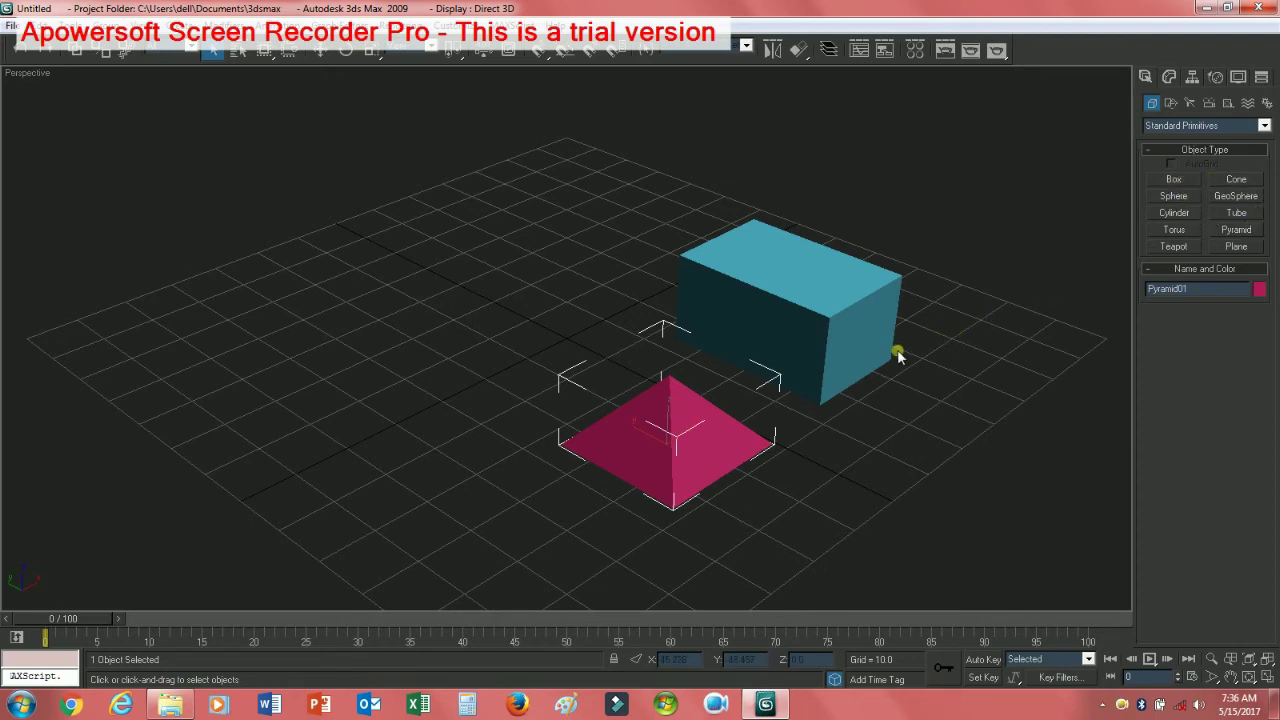
pyautogui.click(1172, 180)
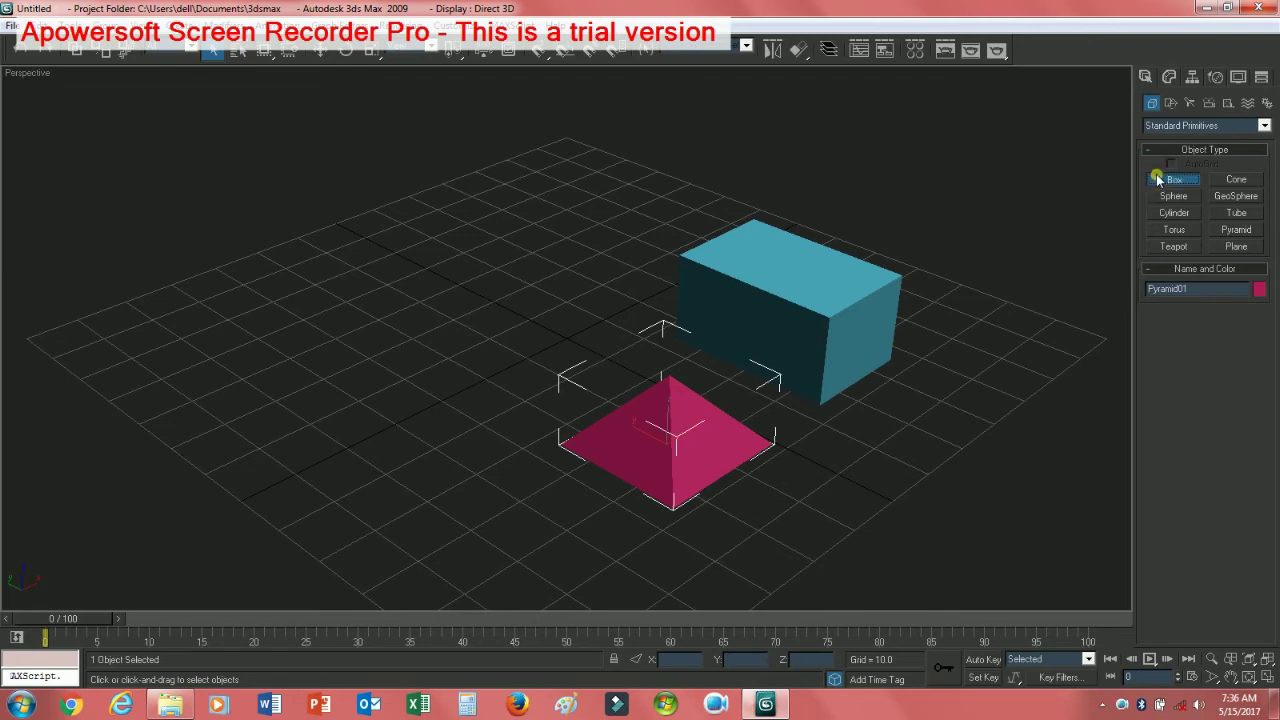
pyautogui.moveTo(490, 312); pyautogui.dragTo(568, 316)
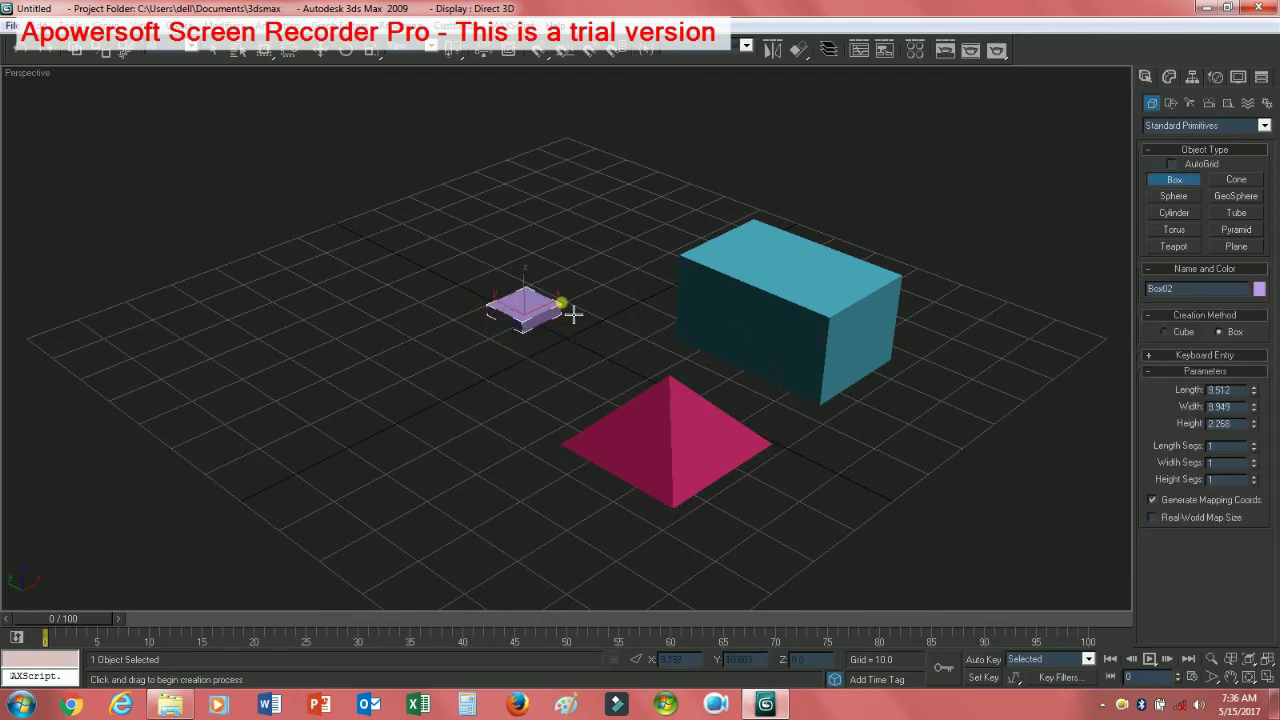
pyautogui.click(577, 236)
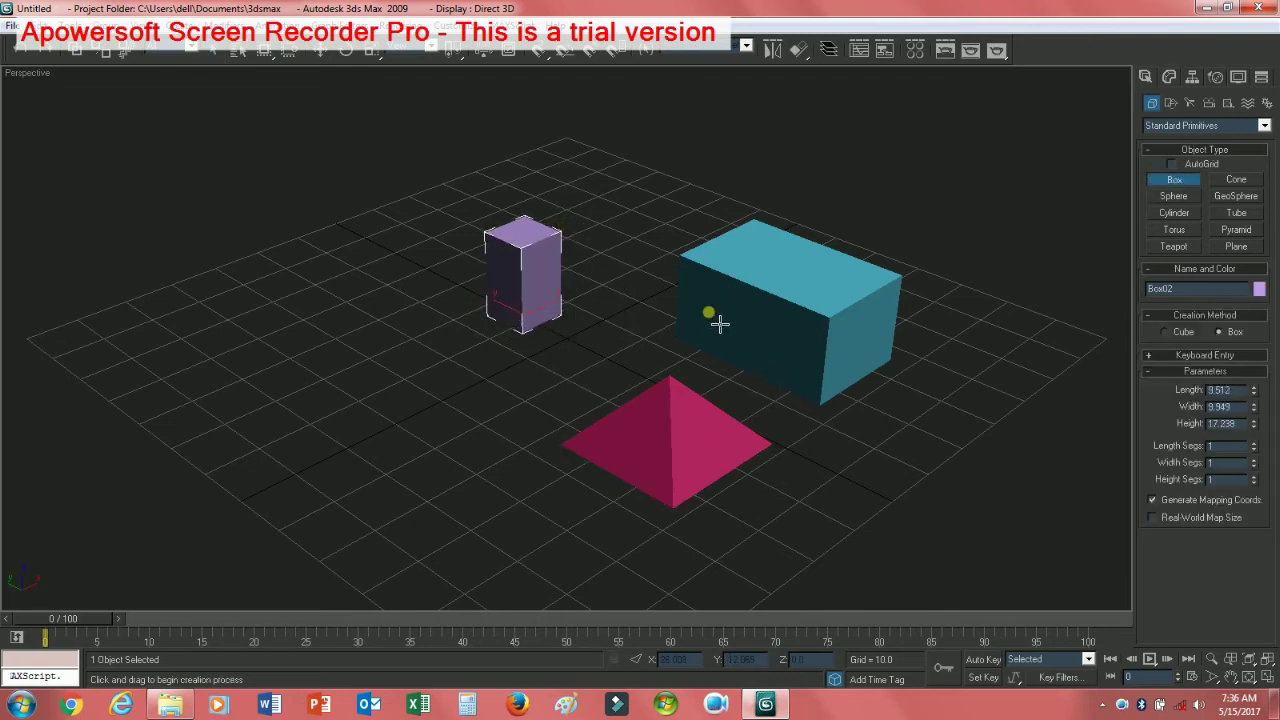
pyautogui.click(1173, 104)
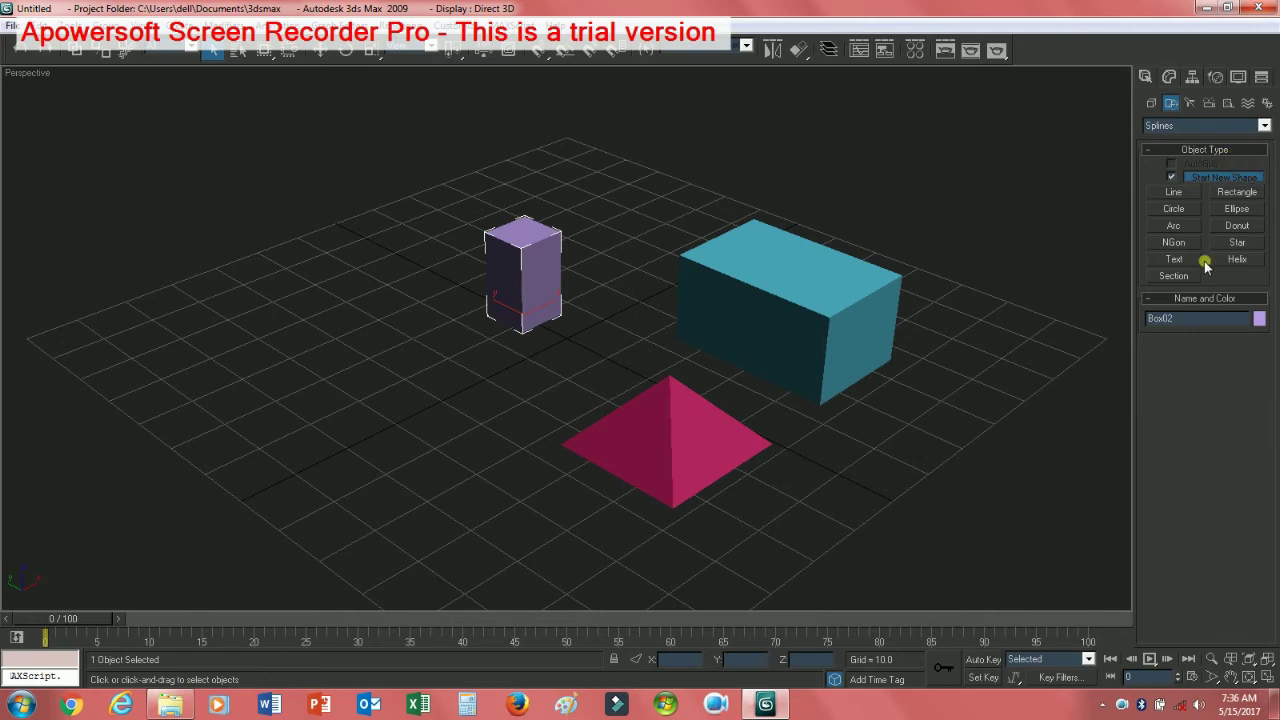
# Step: Draw Line01, a closed four-corner line spline, left of the pyramid
pyautogui.click(1176, 193)
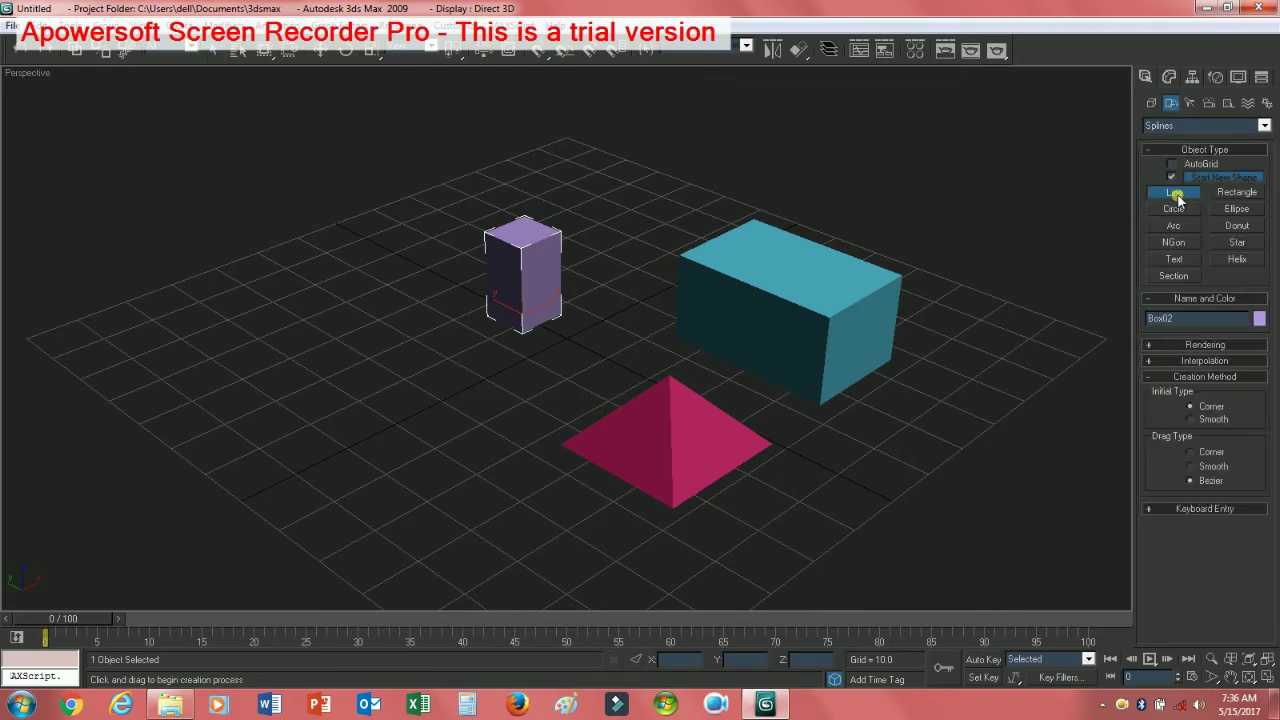
pyautogui.click(365, 471)
pyautogui.click(365, 471)
pyautogui.click(499, 419)
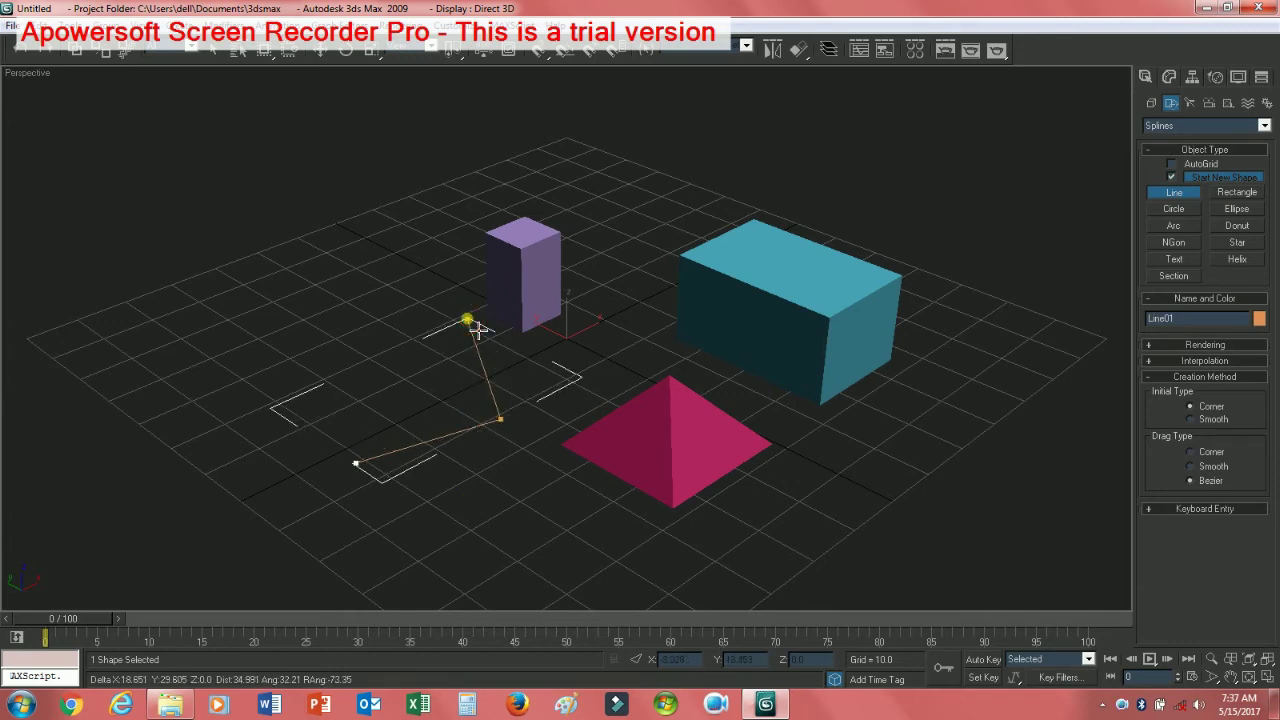
pyautogui.click(467, 320)
pyautogui.click(270, 344)
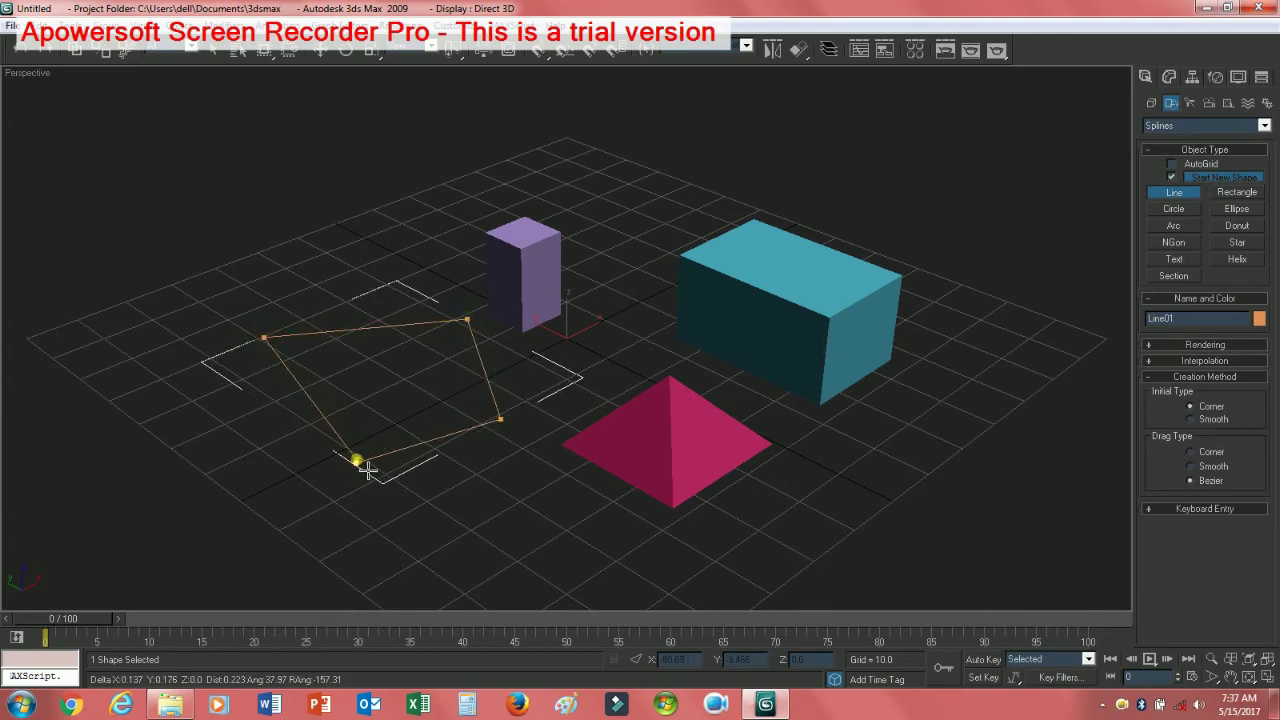
pyautogui.click(357, 463)
pyautogui.click(610, 400)
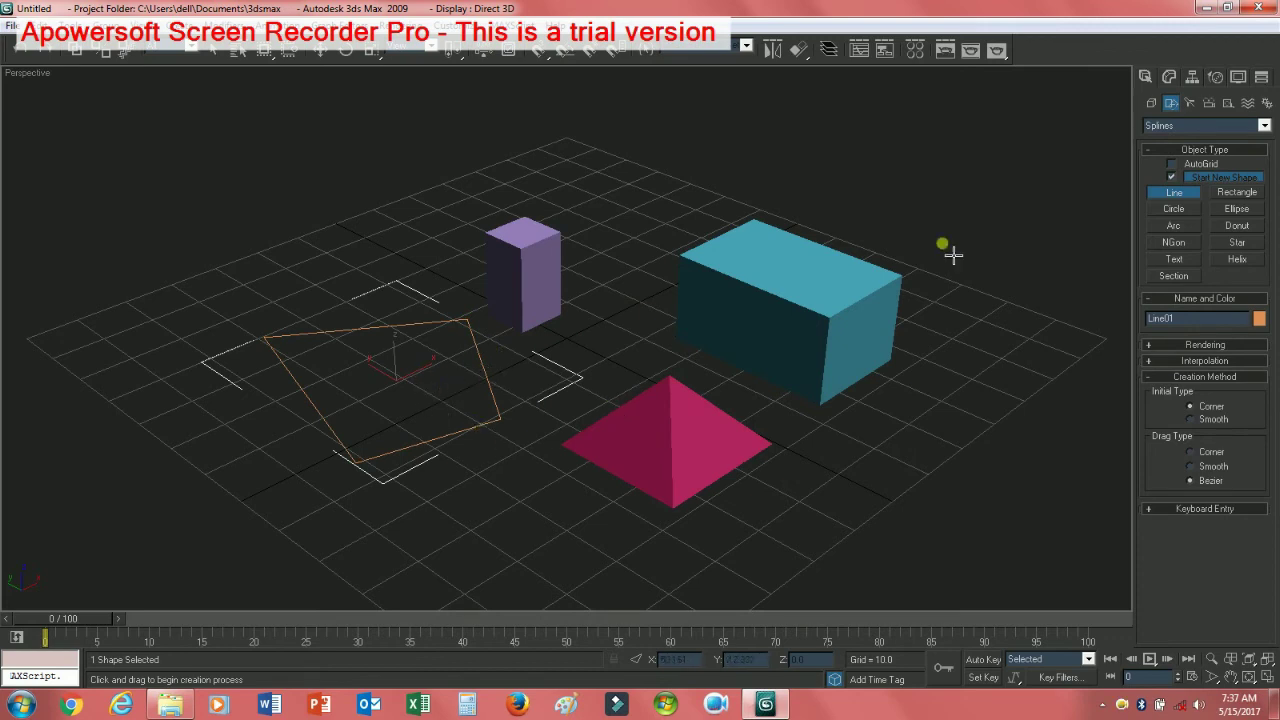
pyautogui.click(1151, 103)
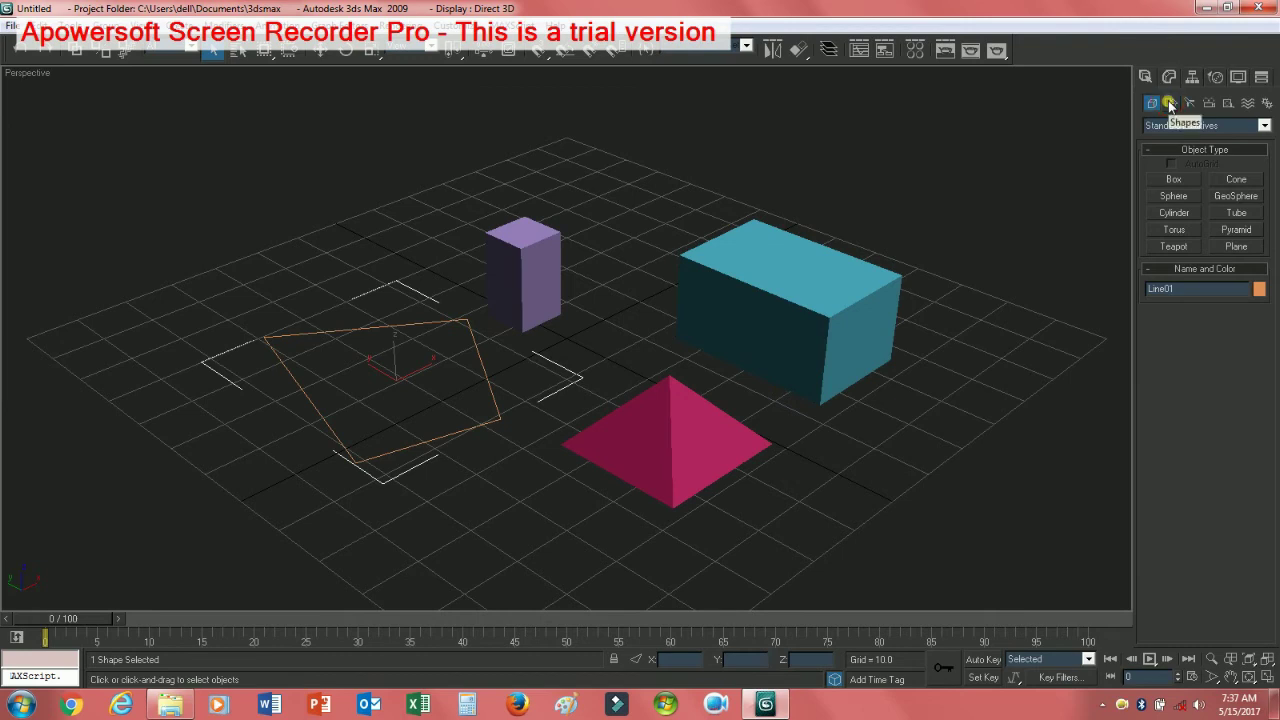
pyautogui.click(1170, 103)
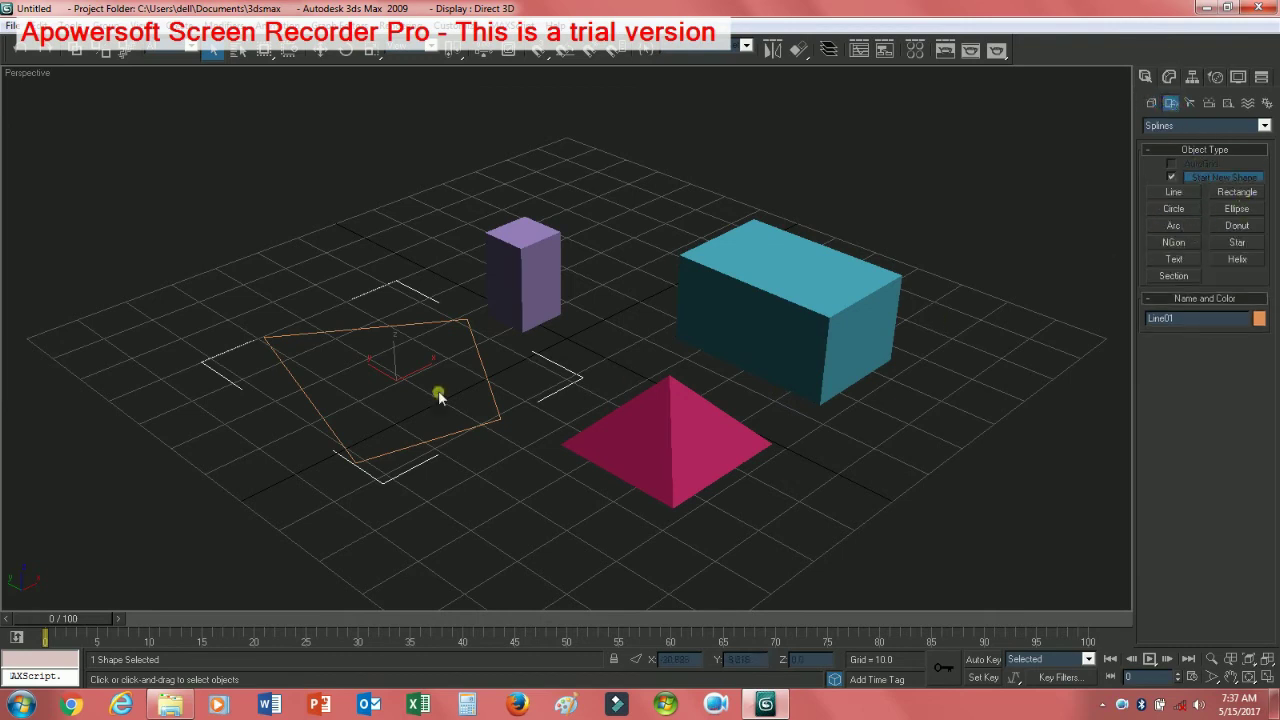
# Step: Draw a thin rectangle behind the purple box and a circle near the pyramid
pyautogui.click(1237, 193)
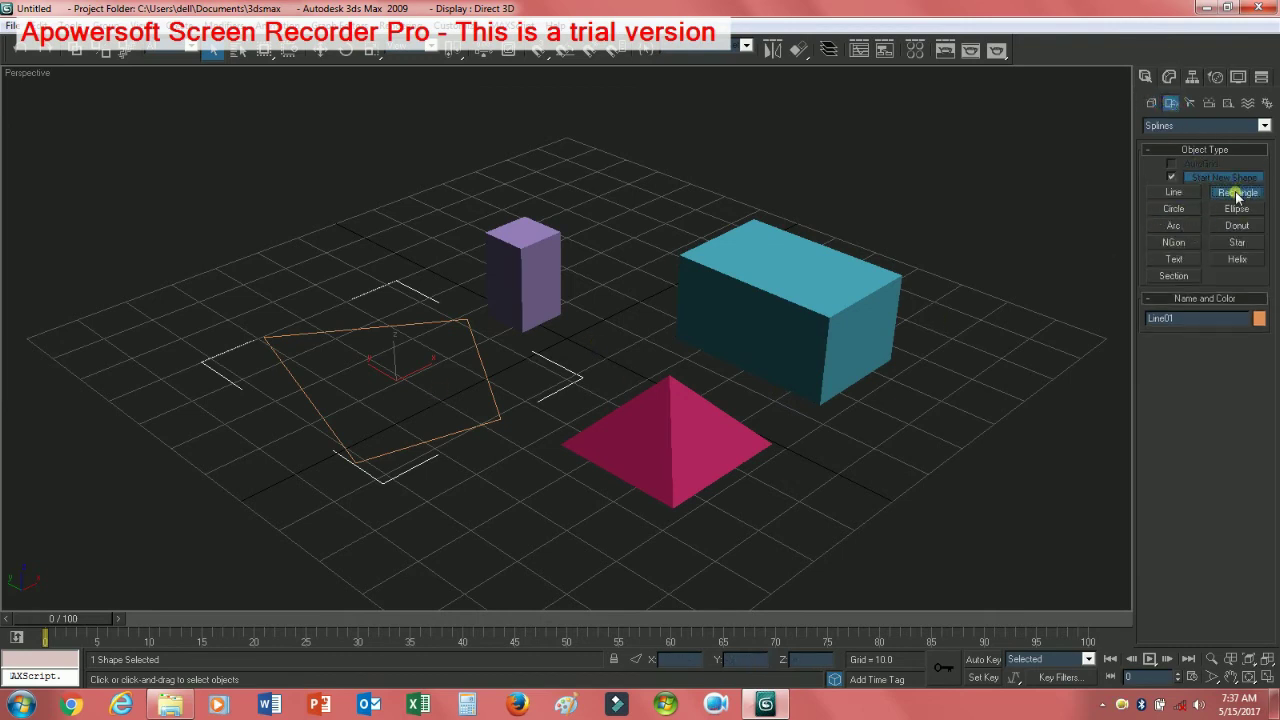
pyautogui.moveTo(285, 214)
pyautogui.mouseDown()
pyautogui.moveTo(485, 276)
pyautogui.moveTo(520, 208)
pyautogui.moveTo(490, 147)
pyautogui.mouseUp()
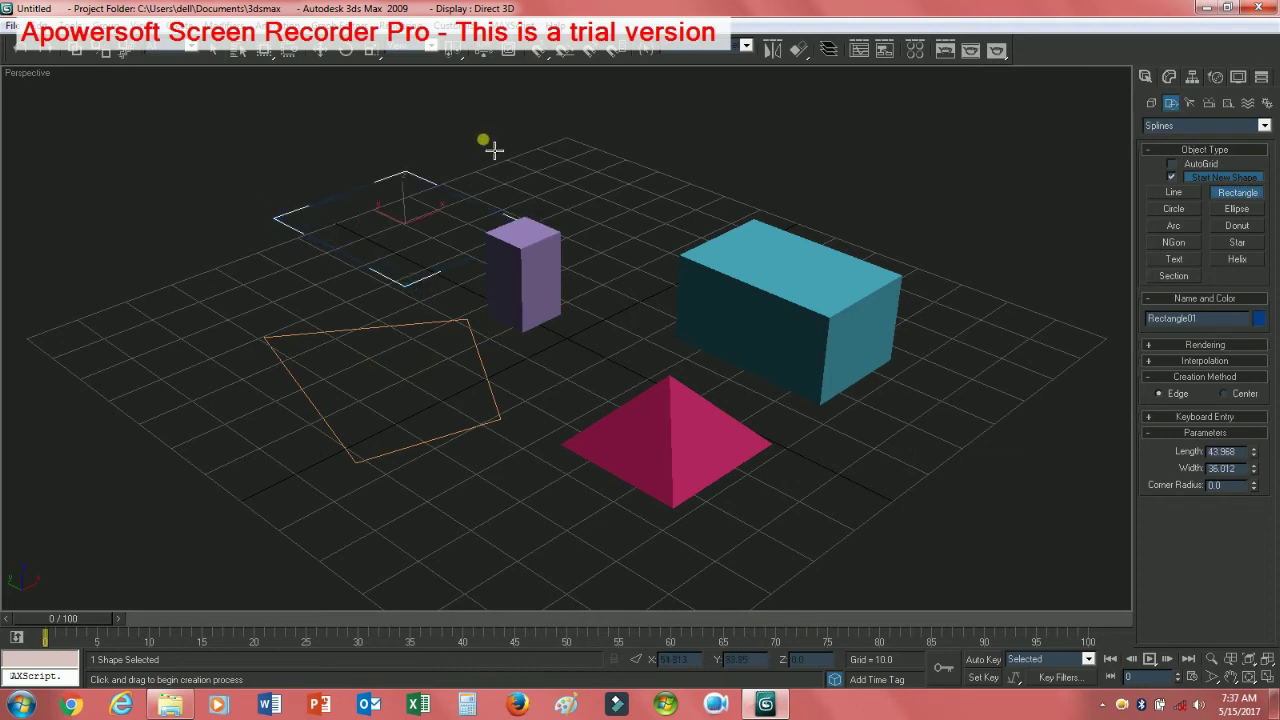
pyautogui.click(1189, 211)
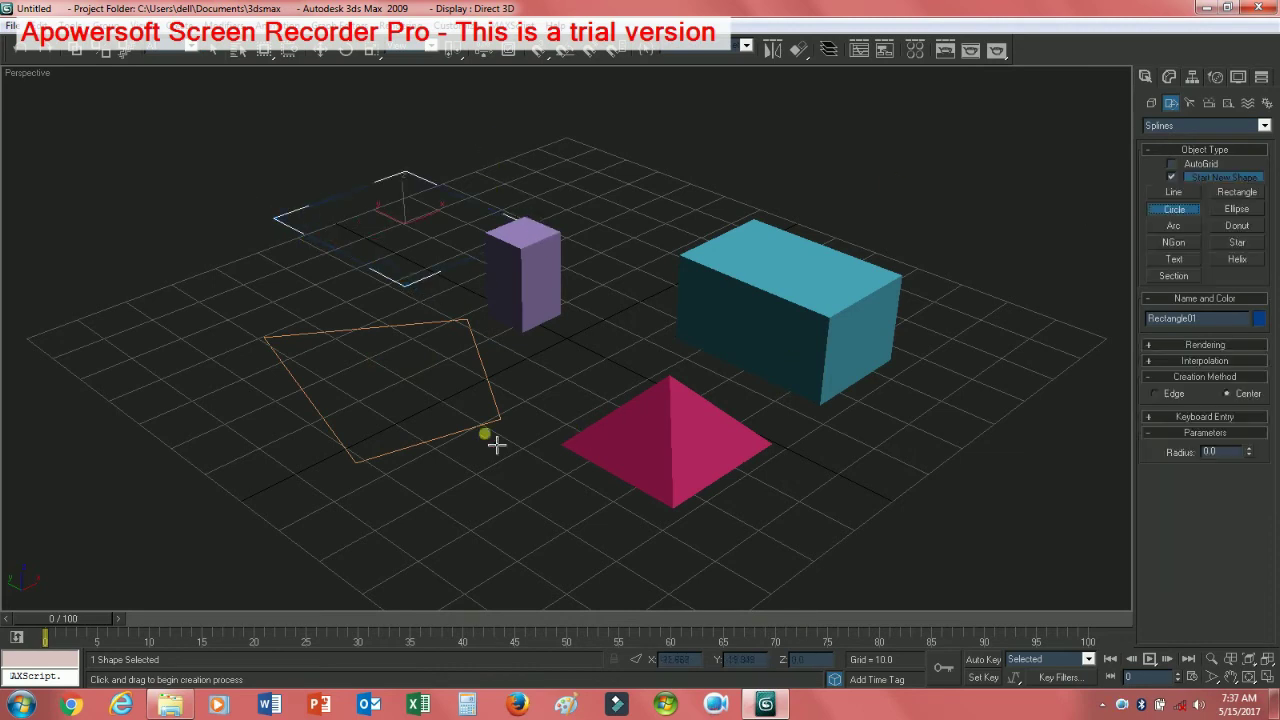
pyautogui.moveTo(488, 436); pyautogui.dragTo(574, 471)
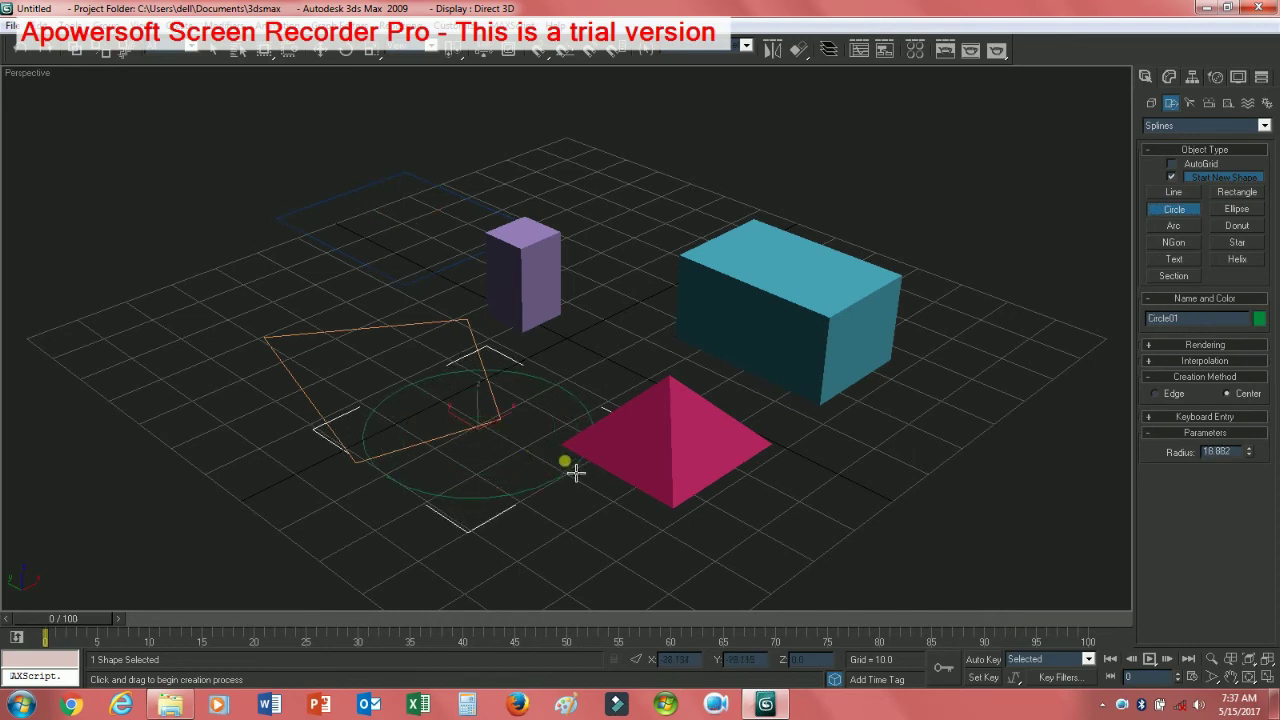
# Step: Add a small ellipse beside the pyramid and a narrow green rectangle left of the purple box
pyautogui.click(1238, 209)
pyautogui.moveTo(583, 346); pyautogui.dragTo(598, 392)
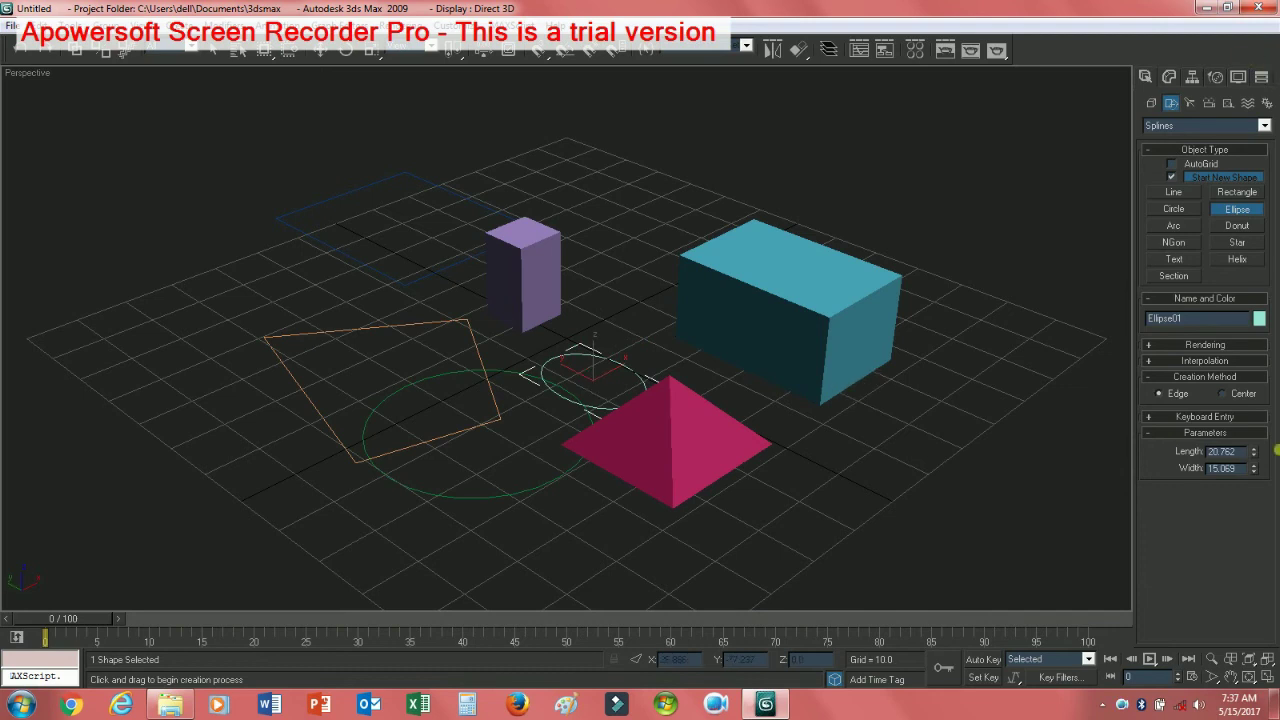
pyautogui.click(1228, 193)
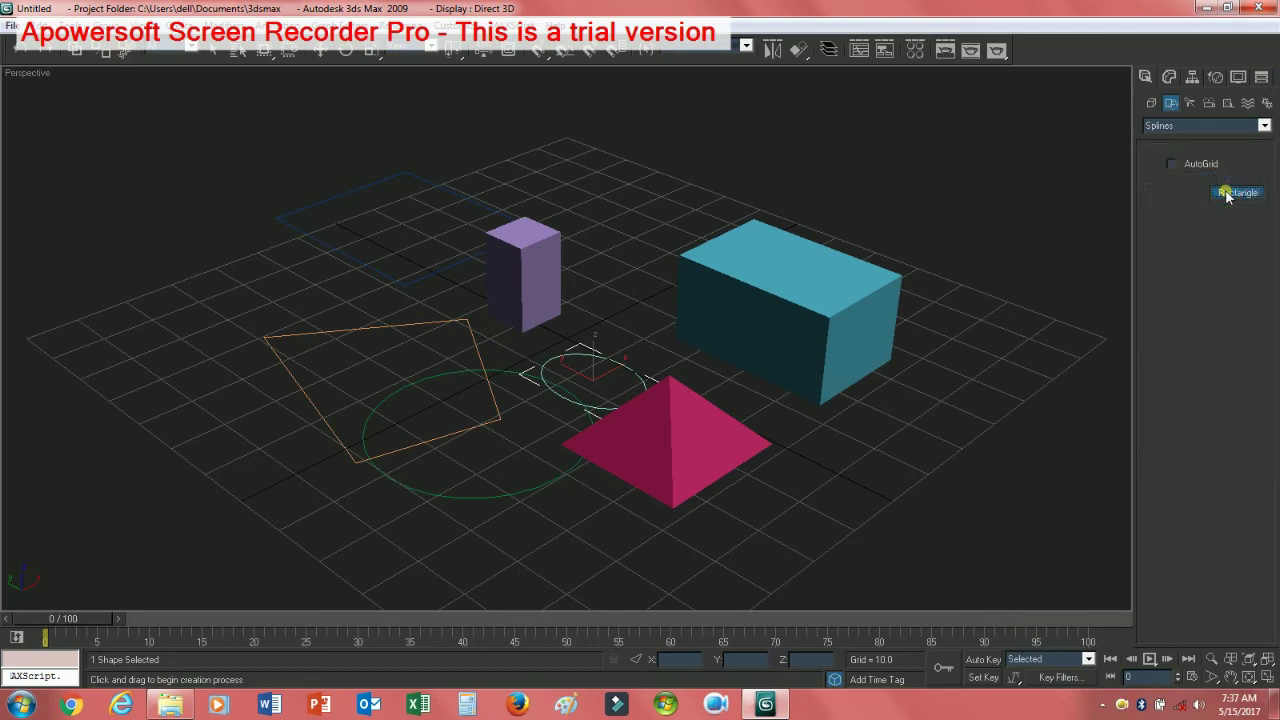
pyautogui.moveTo(329, 258); pyautogui.dragTo(408, 451)
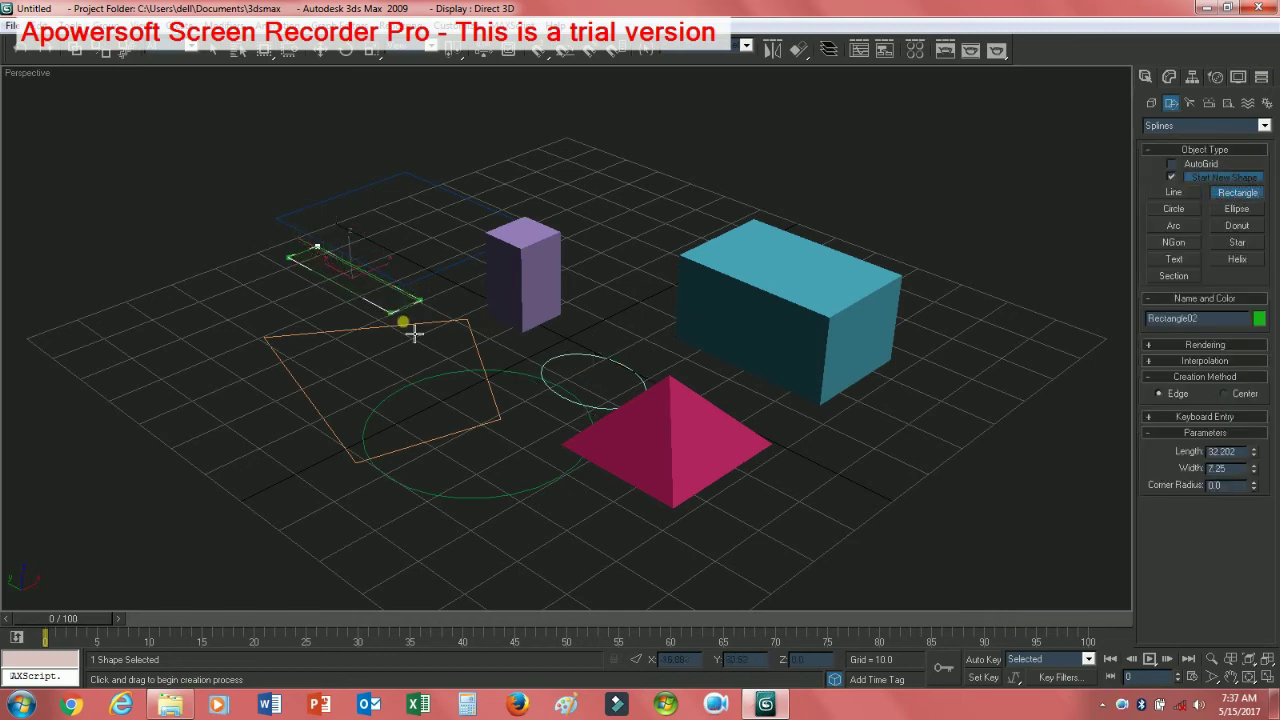
# Step: Draw Rectangle03 (60.34 by 38.527) in the Top view and bring up its parameters
pyautogui.press('t')
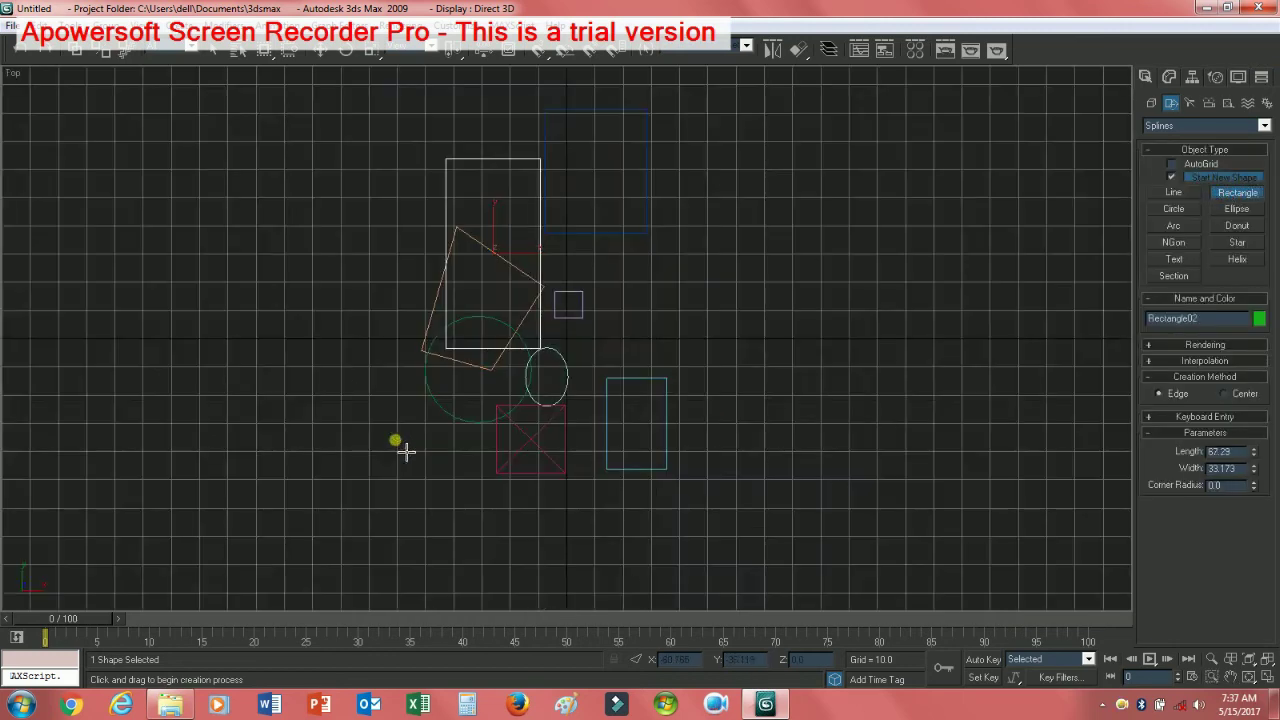
pyautogui.moveTo(253, 215)
pyautogui.mouseDown()
pyautogui.moveTo(356, 355)
pyautogui.moveTo(365, 394)
pyautogui.mouseUp()
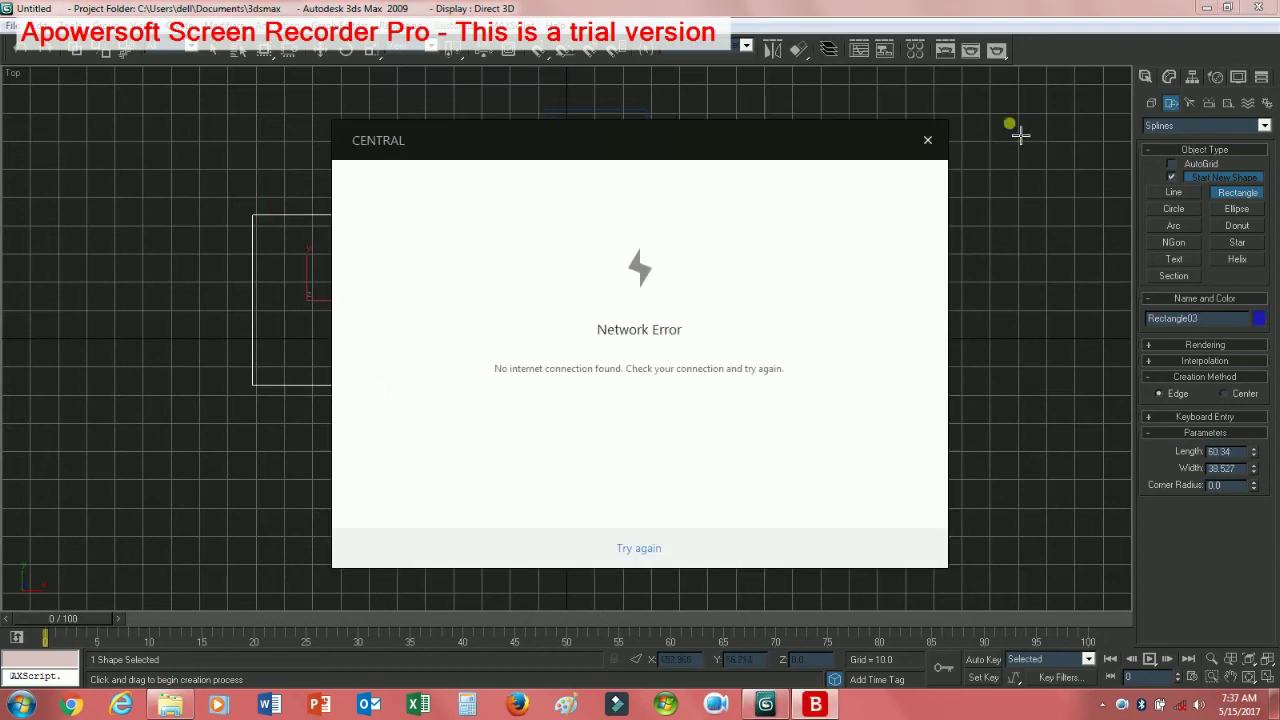
pyautogui.click(927, 140)
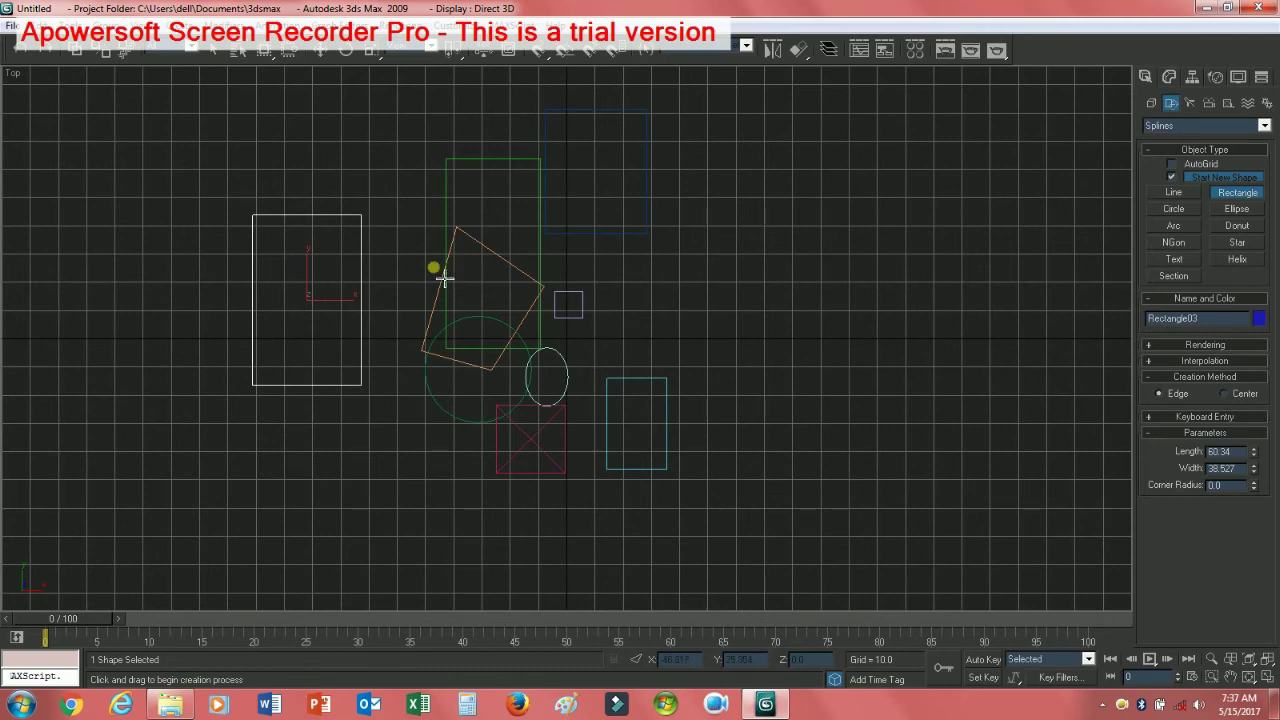
pyautogui.click(1169, 78)
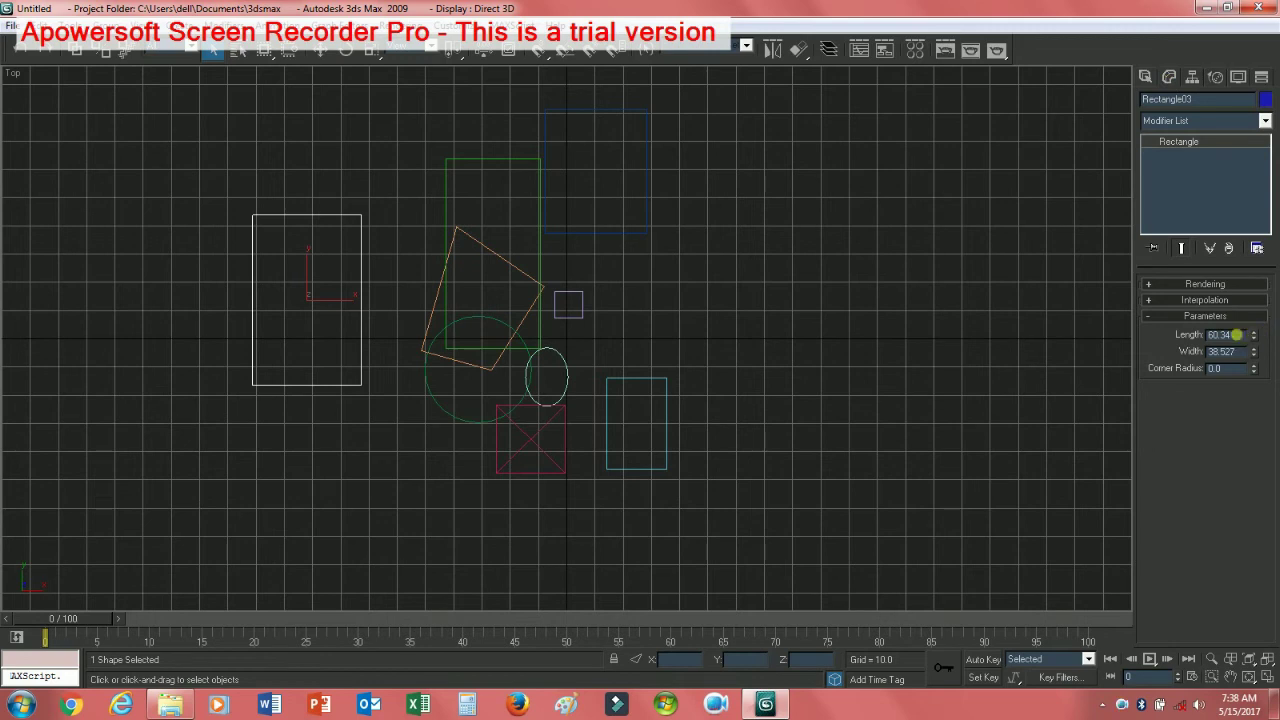
# Step: Make Rectangle03 60 by 129 and move it right to about X 5.5, Y 13.6
pyautogui.click(1220, 335)
pyautogui.write('300')
pyautogui.press('Tab')
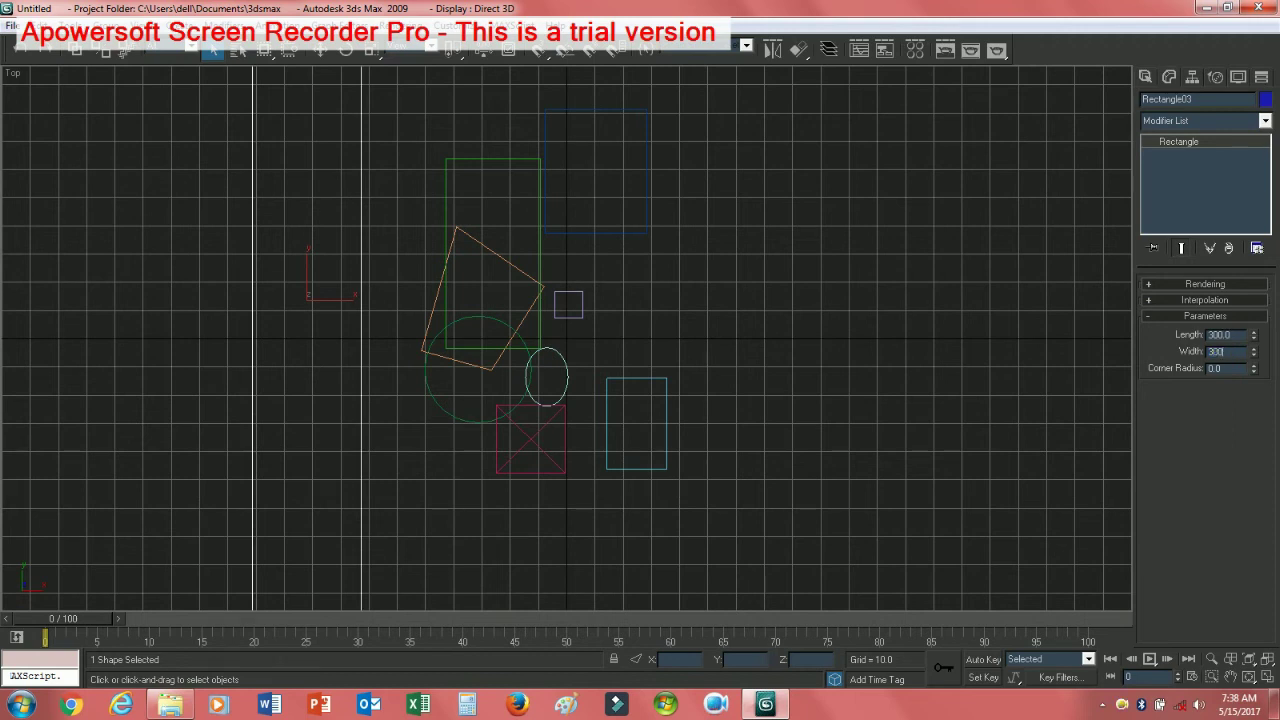
pyautogui.press('Tab')
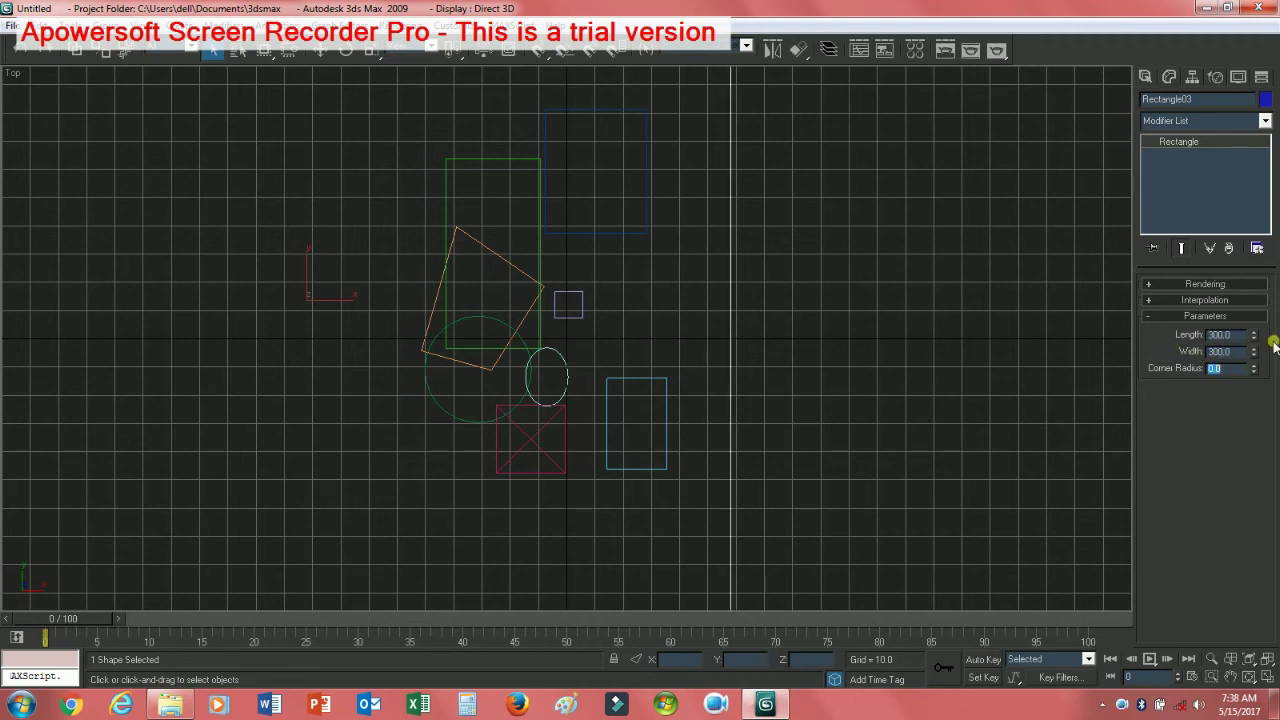
pyautogui.moveTo(1255, 341); pyautogui.dragTo(1245, 380)
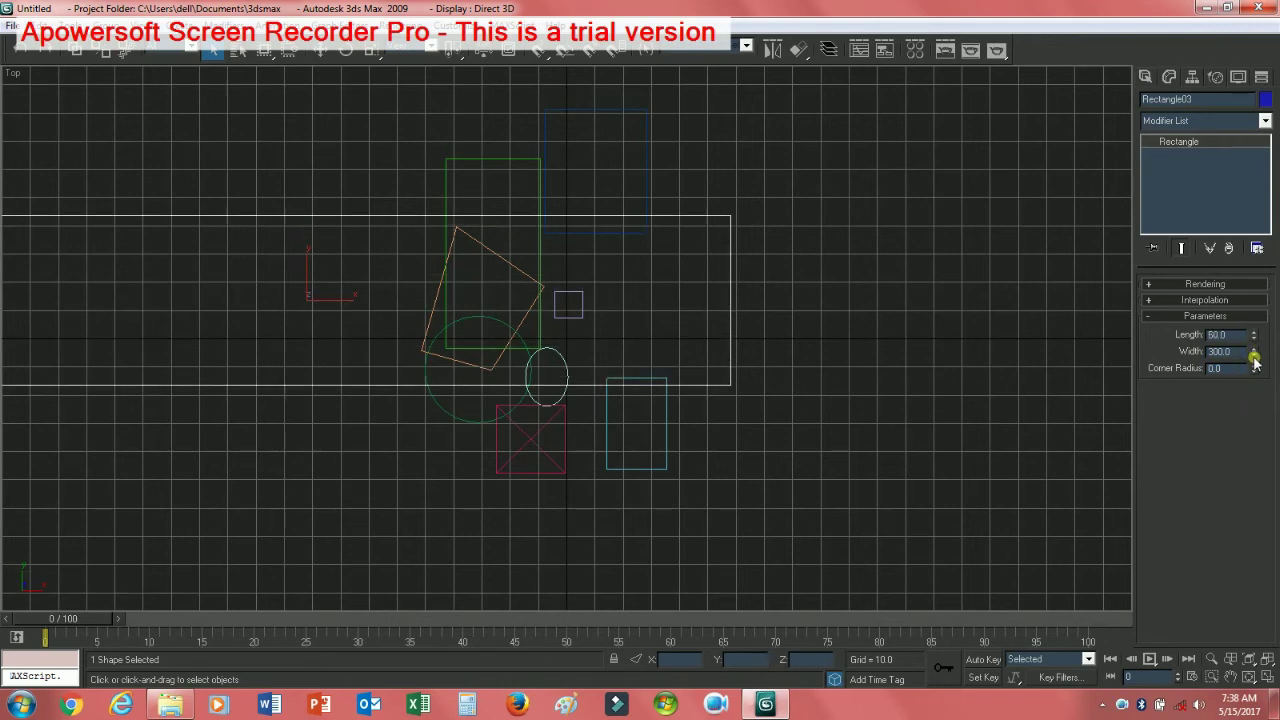
pyautogui.moveTo(1255, 360); pyautogui.dragTo(1255, 403)
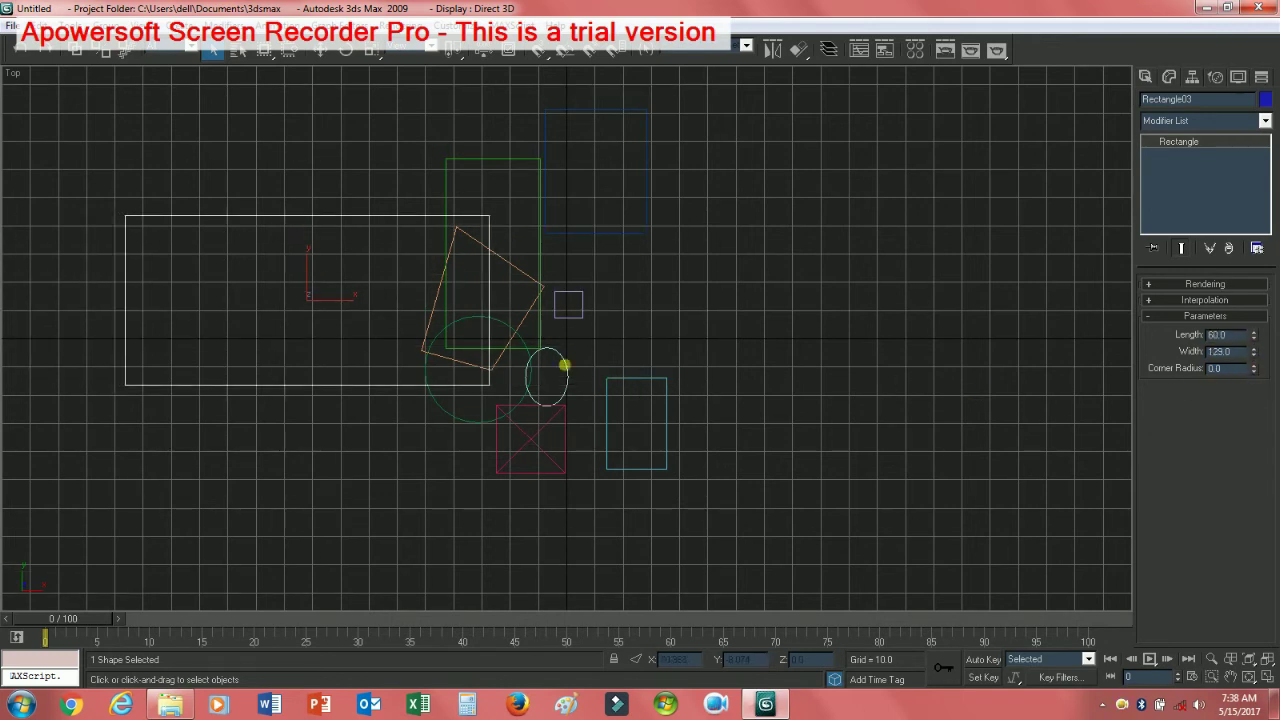
pyautogui.click(320, 52)
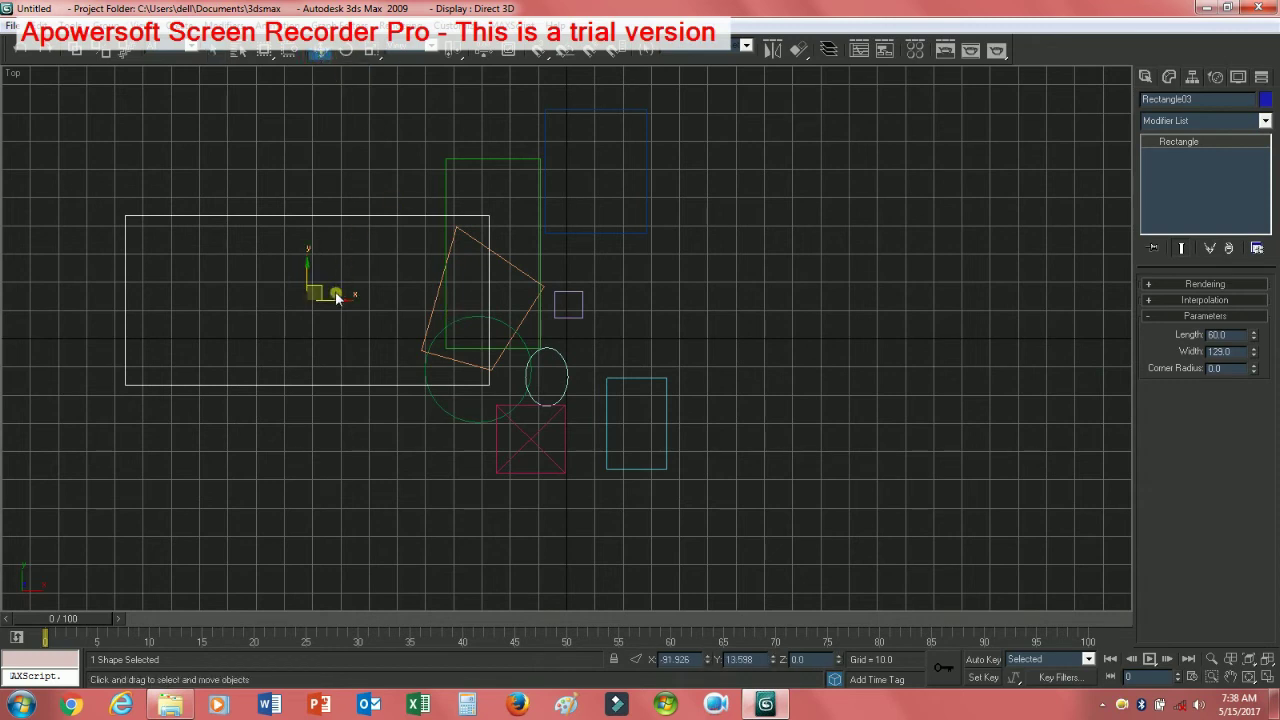
pyautogui.moveTo(337, 297)
pyautogui.mouseDown()
pyautogui.moveTo(491, 329)
pyautogui.moveTo(605, 332)
pyautogui.mouseUp()
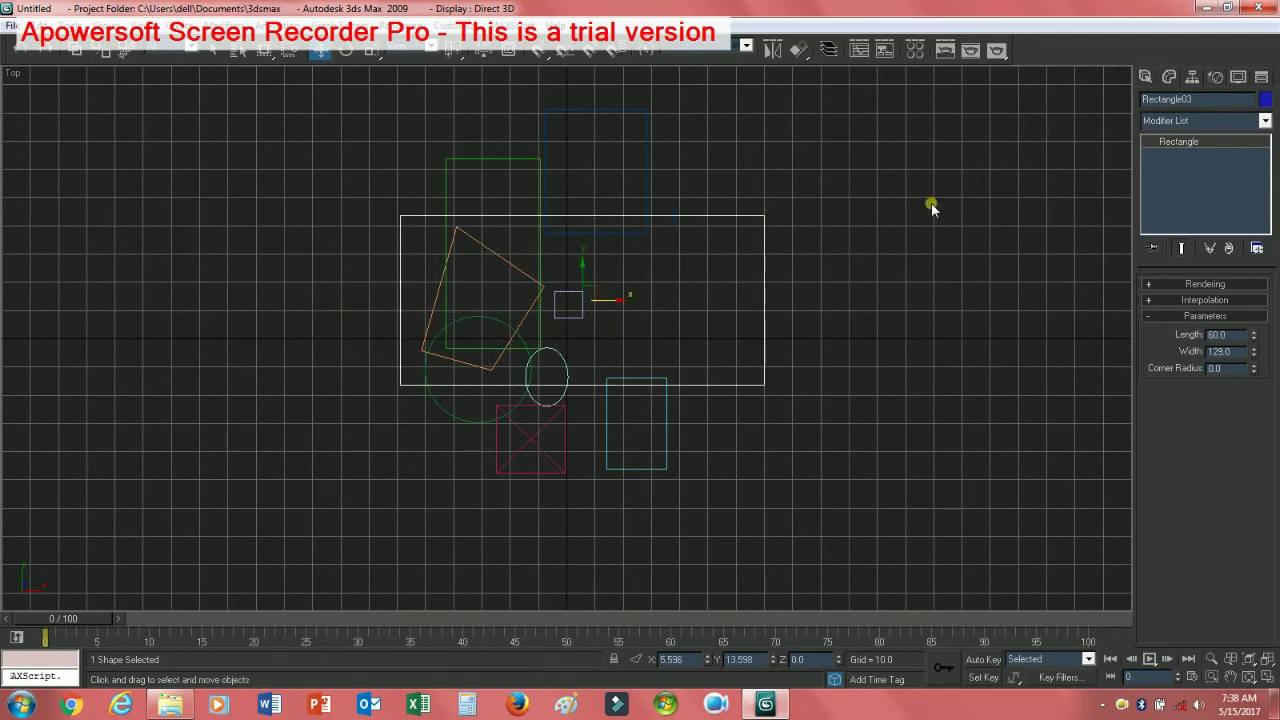
# Step: Apply an Extrude modifier to Rectangle03 and raise its Amount above 0
pyautogui.click(1200, 122)
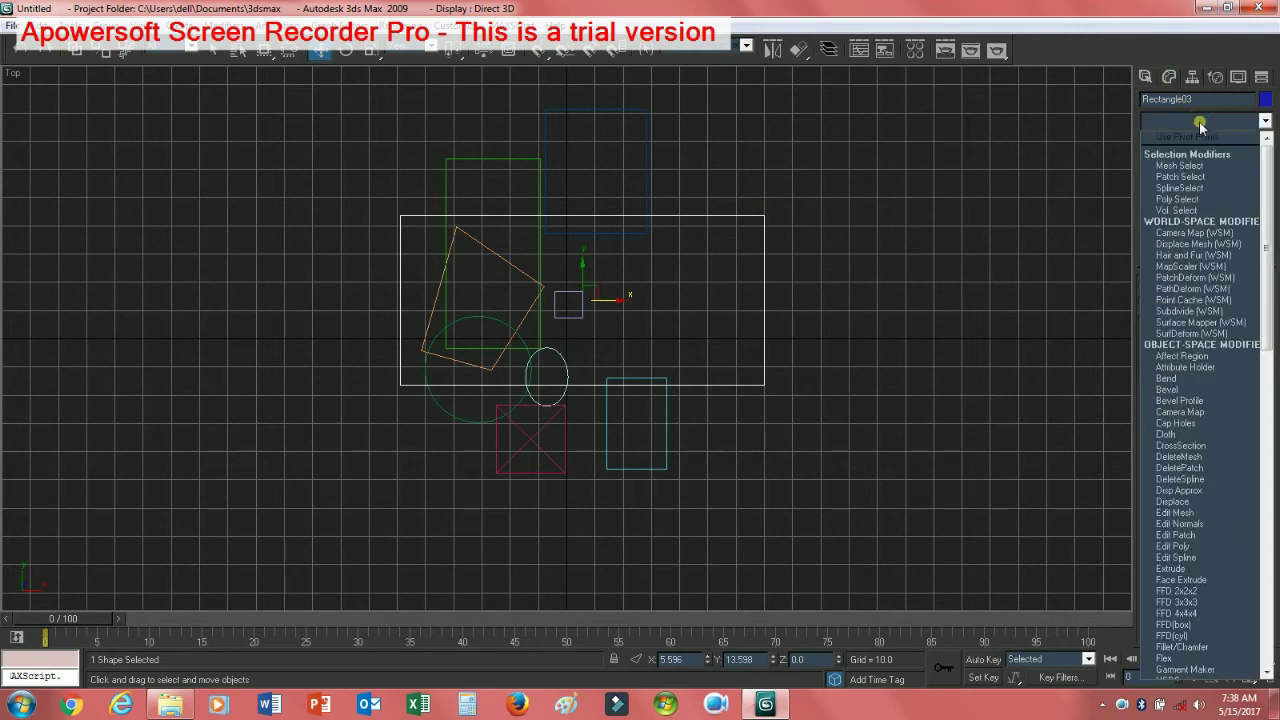
pyautogui.write('ex')
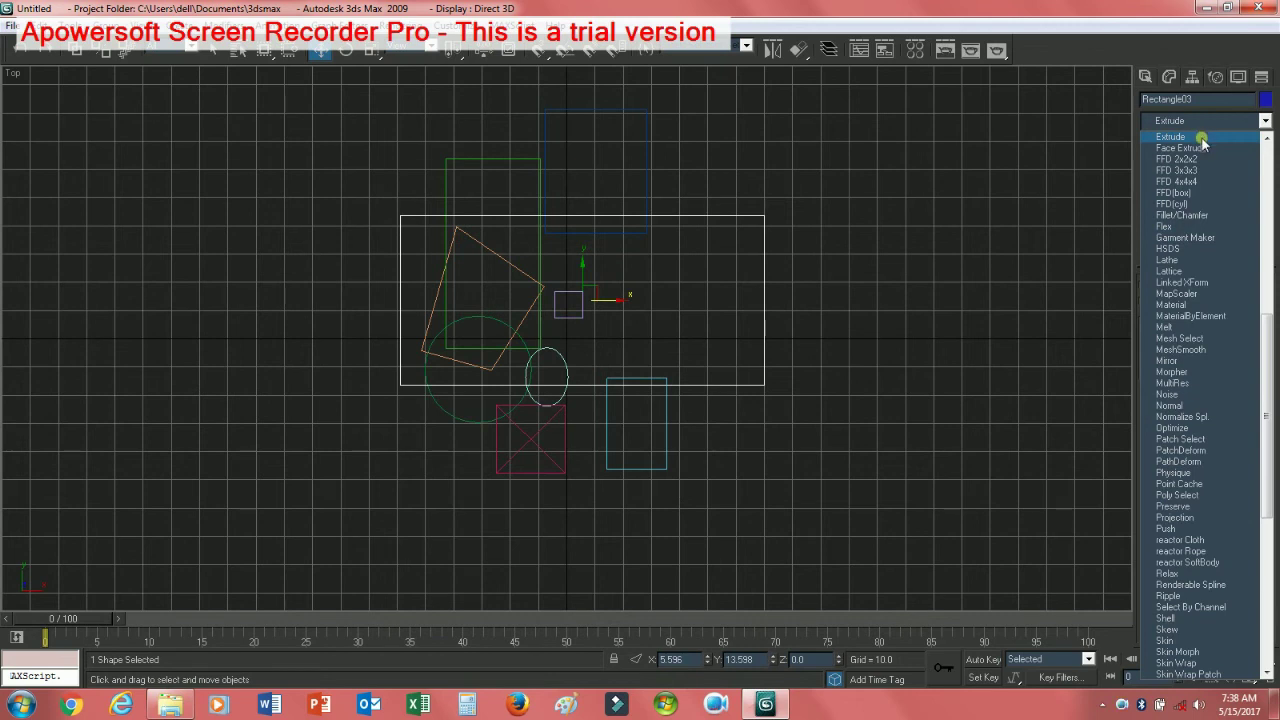
pyautogui.click(1200, 137)
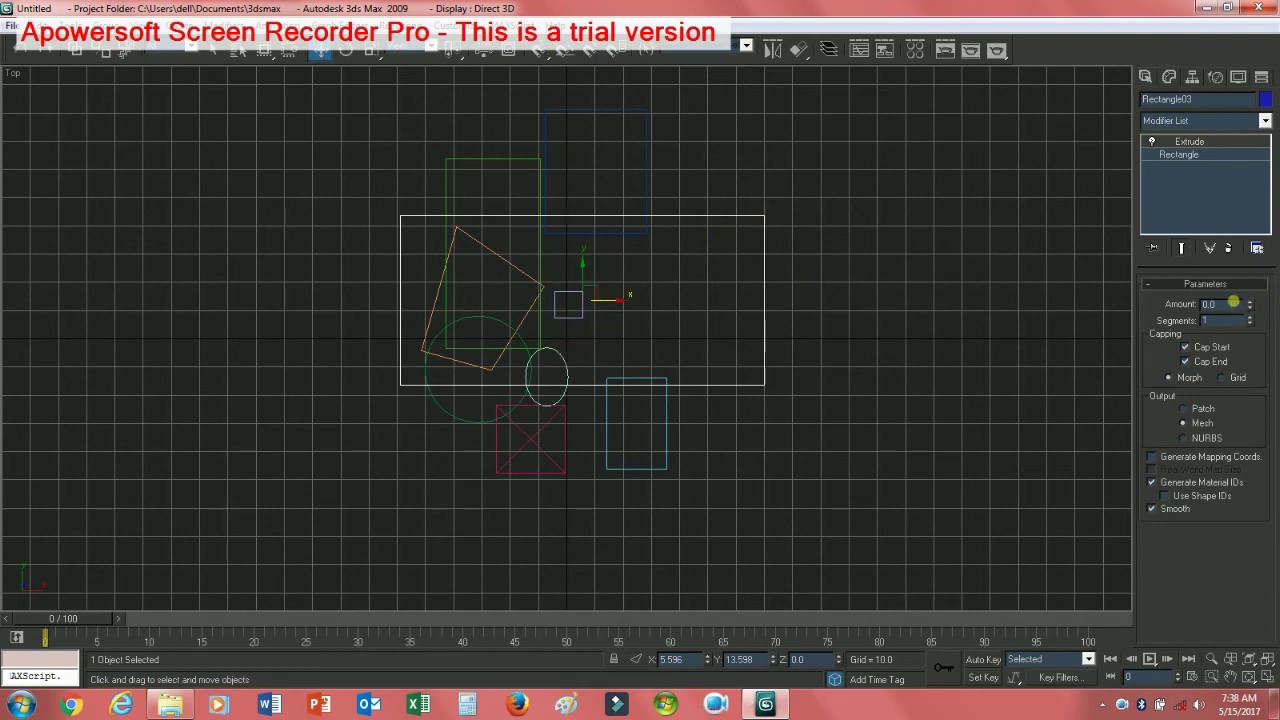
pyautogui.moveTo(1249, 303)
pyautogui.mouseDown()
pyautogui.moveTo(1246, 292)
pyautogui.moveTo(1225, 300)
pyautogui.mouseUp()
# Step: Deselect the extruded rectangle and switch to the four-viewport layout
pyautogui.click(877, 397)
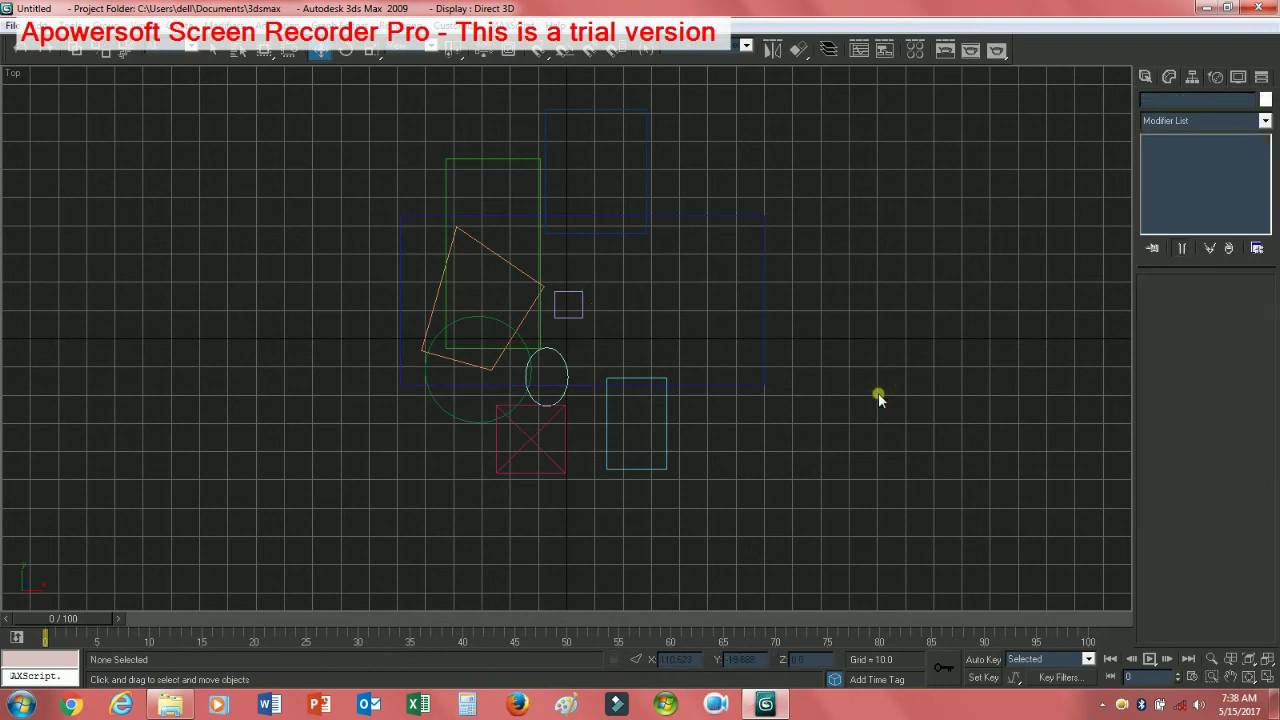
pyautogui.hotkey('alt', 'w')
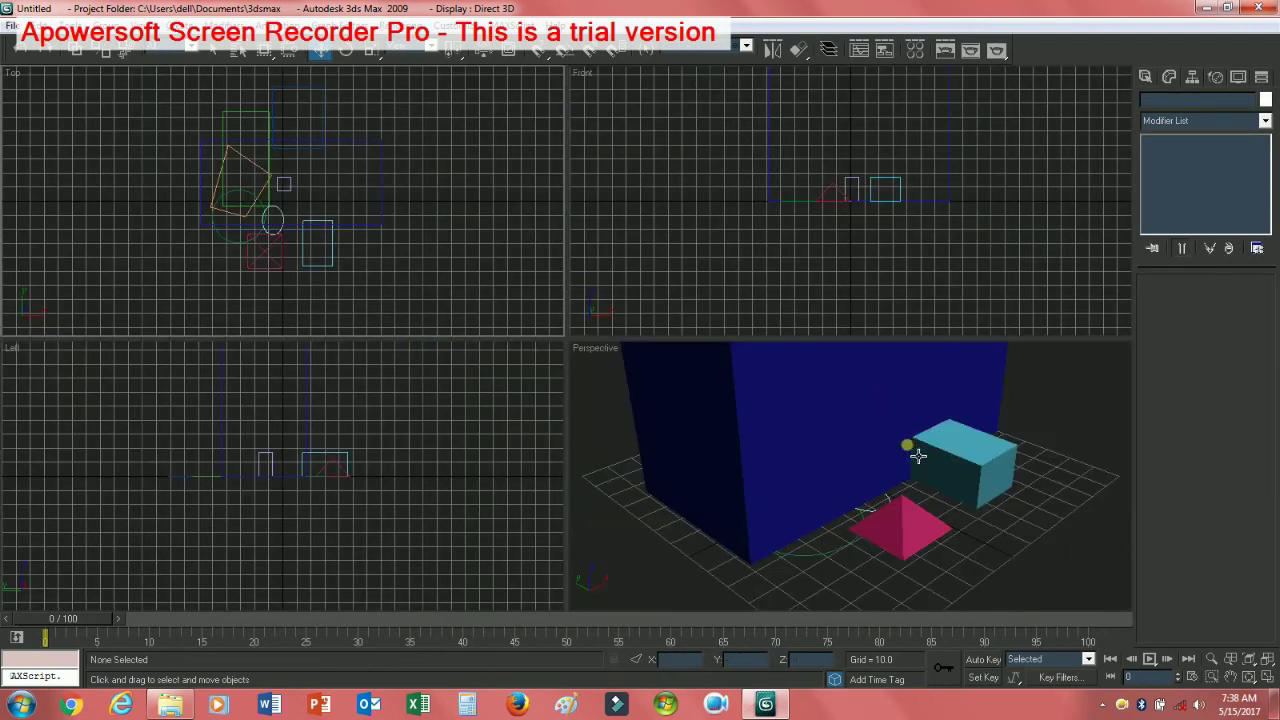
pyautogui.scroll(-3, 898, 455)
pyautogui.scroll(-2, 898, 455)
pyautogui.scroll(-3, 898, 455)
# Step: Delete the 300-unit extruded Rectangle03 and zoom in on the Top view
pyautogui.click(834, 471)
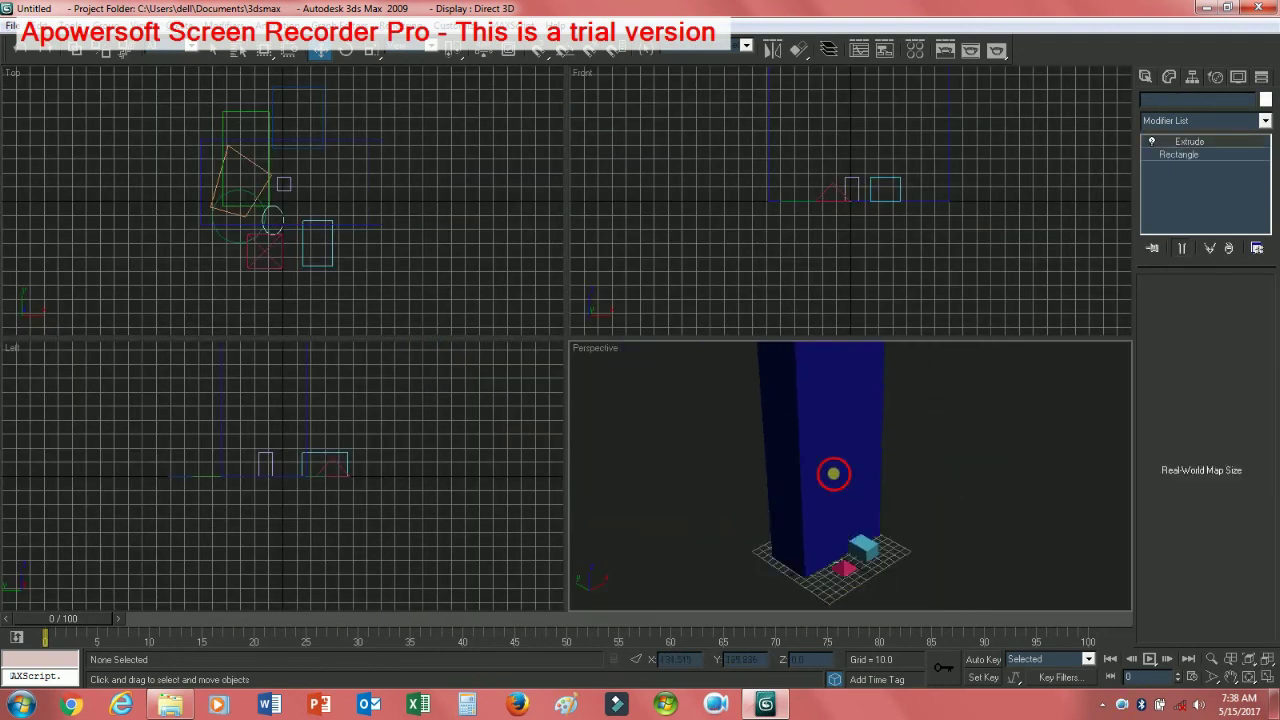
pyautogui.scroll(1, 845, 486)
pyautogui.scroll(1, 850, 484)
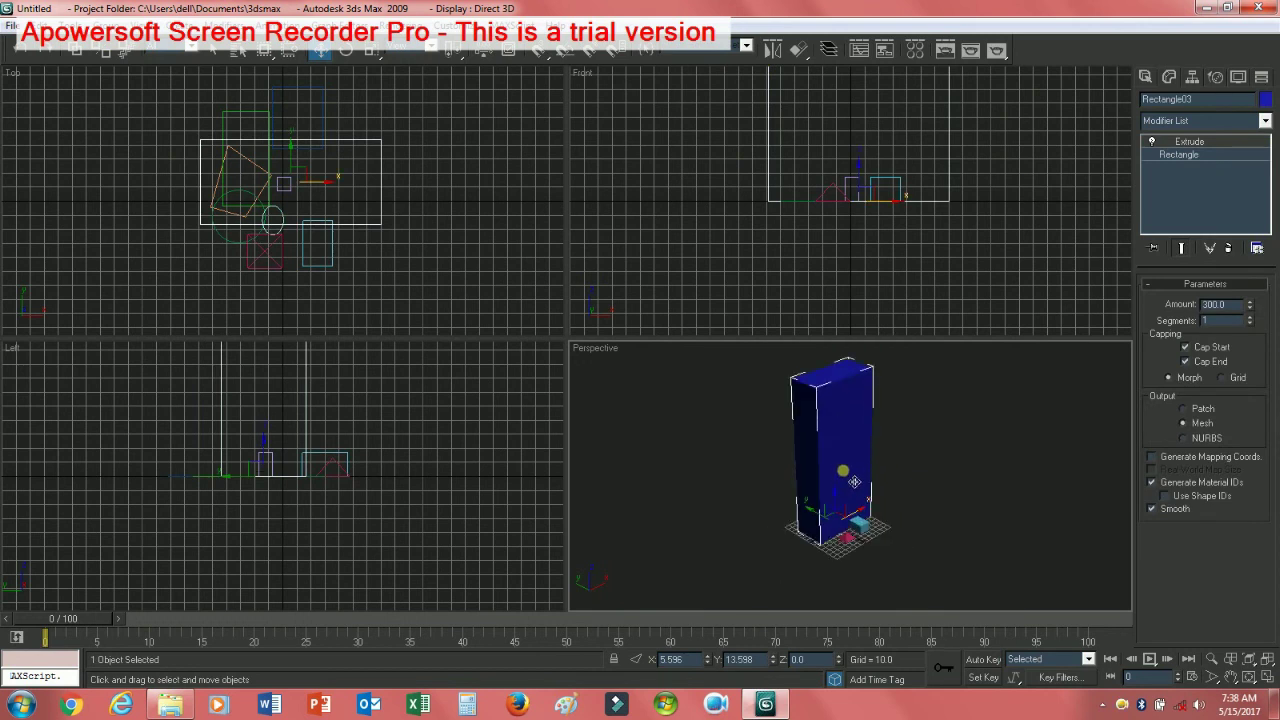
pyautogui.scroll(2, 855, 482)
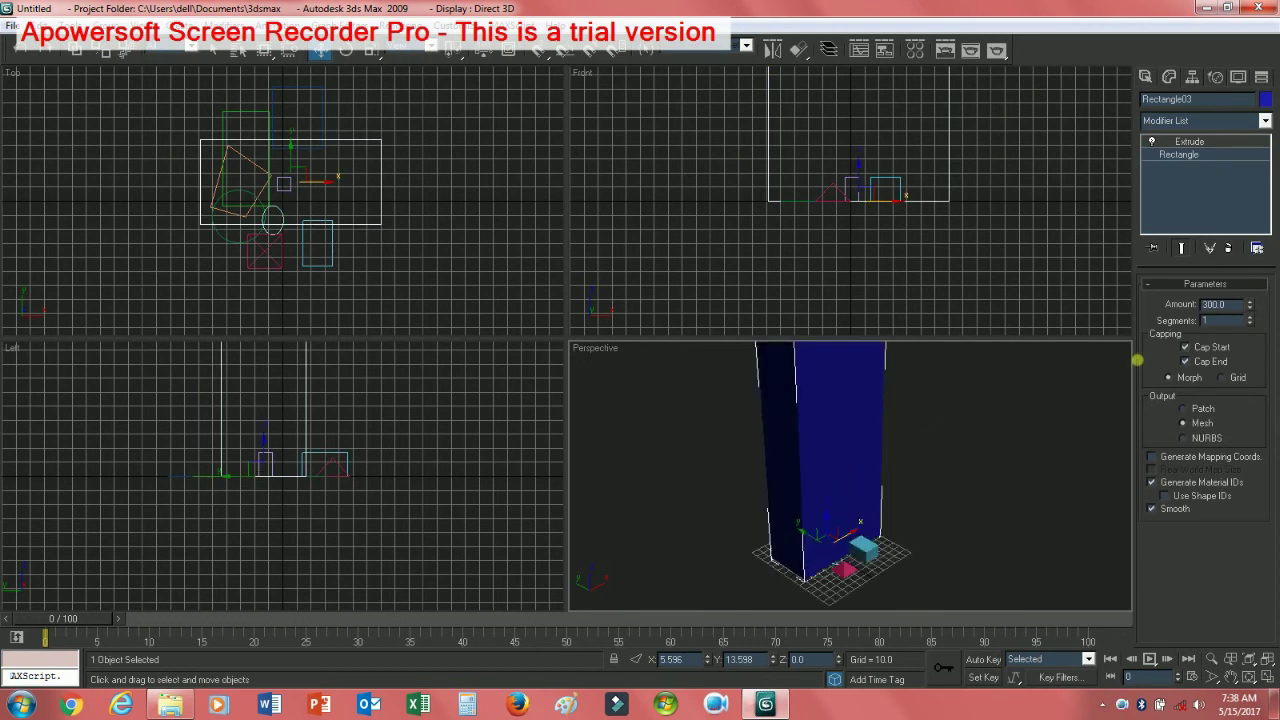
pyautogui.press('Delete')
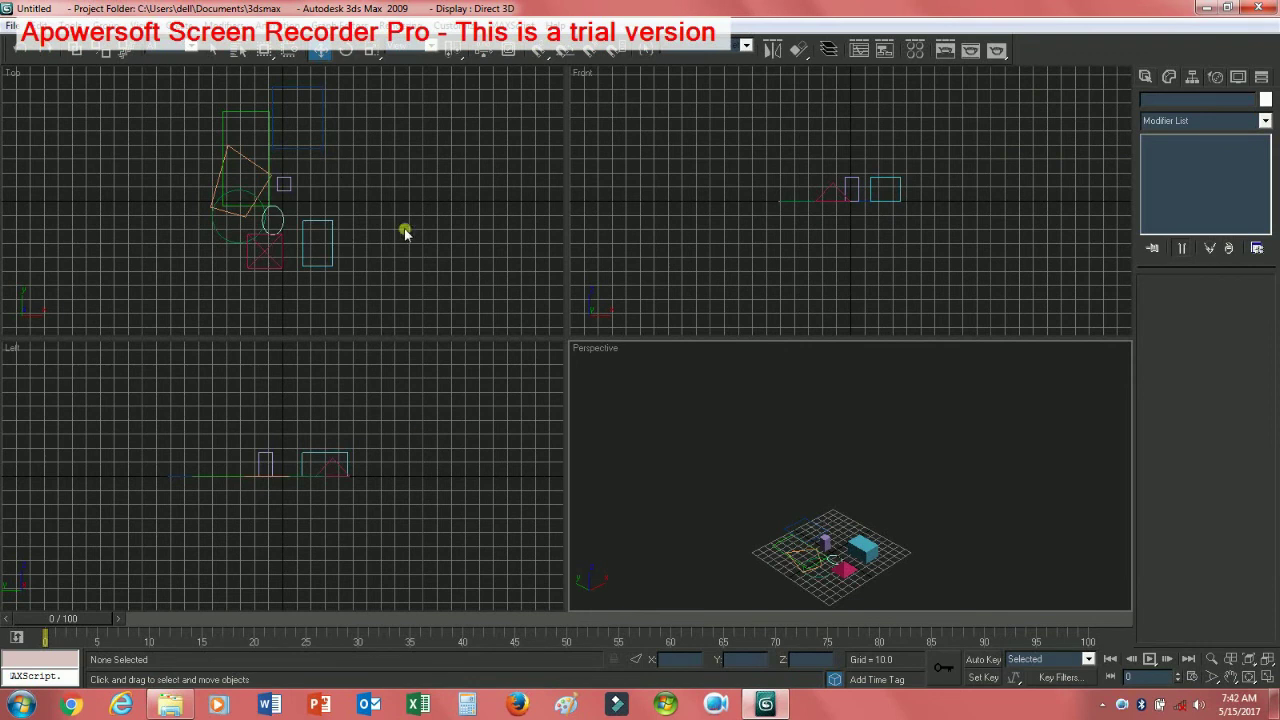
pyautogui.scroll(3, 405, 232)
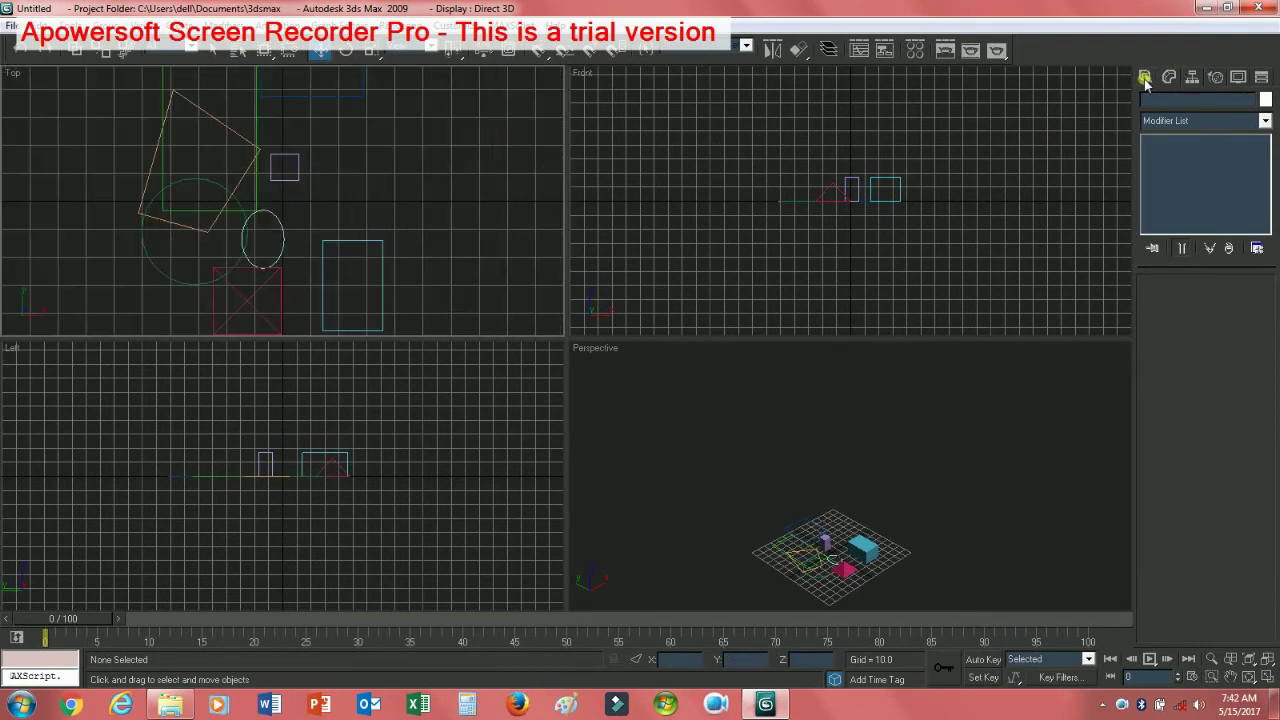
# Step: Draw a 35.328 by 45.299 rectangle to the right of the existing shapes
pyautogui.click(1145, 78)
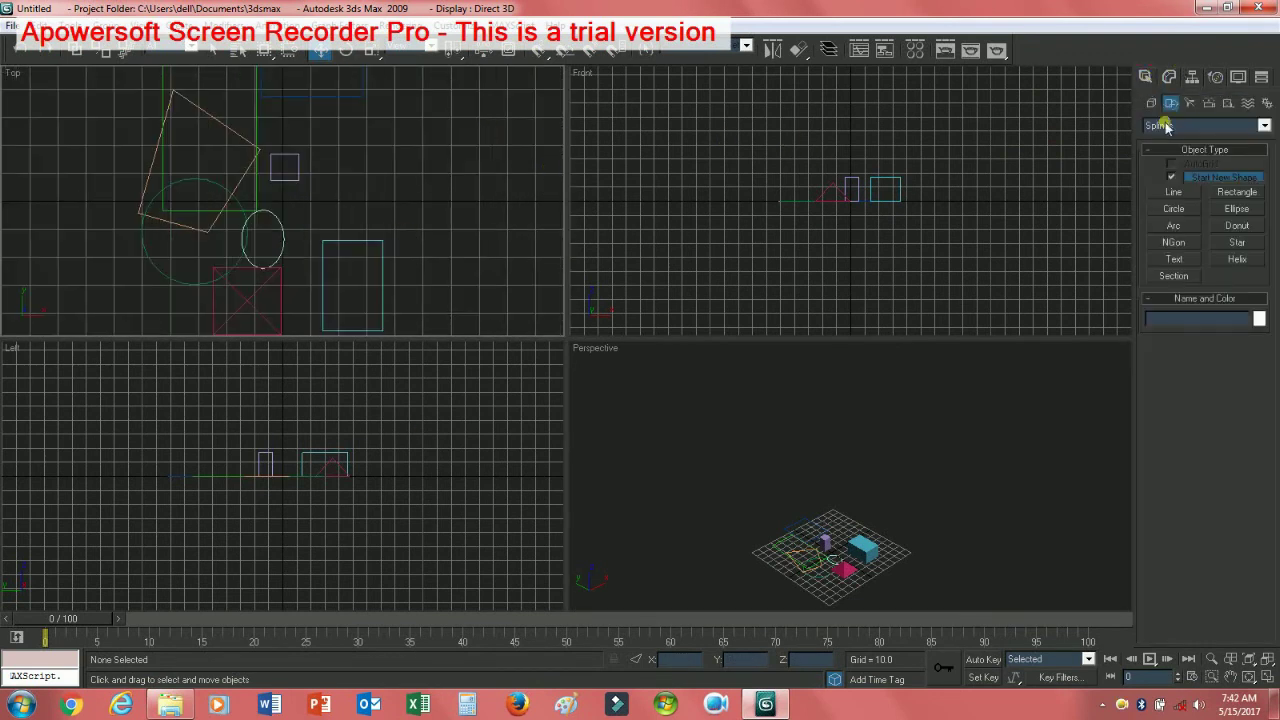
pyautogui.click(1237, 192)
pyautogui.moveTo(352, 157); pyautogui.dragTo(467, 234)
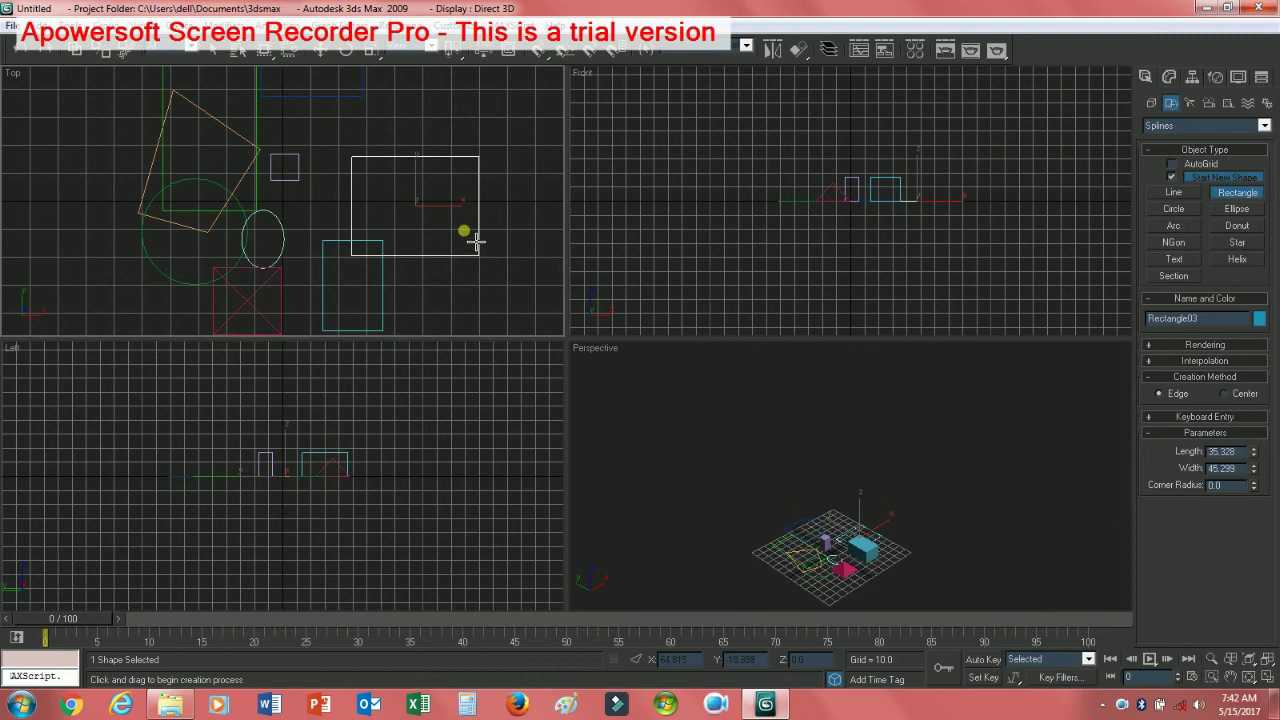
pyautogui.rightClick(470, 236)
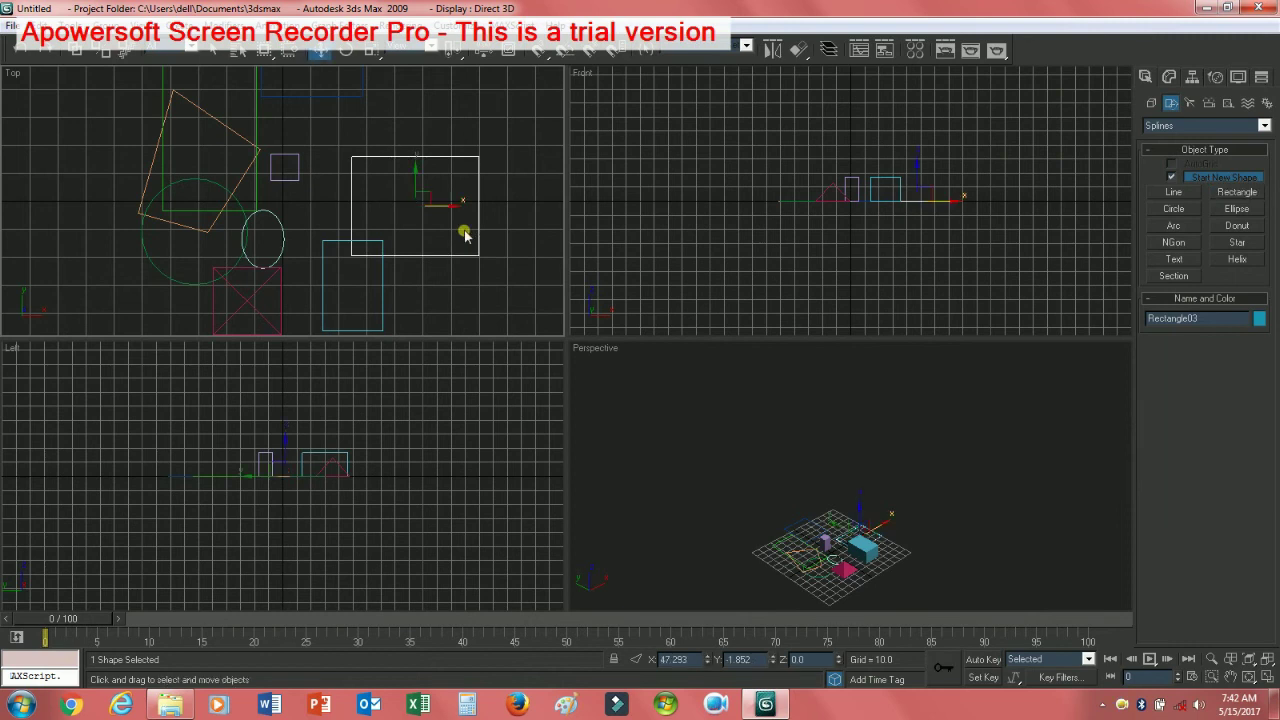
pyautogui.click(1168, 78)
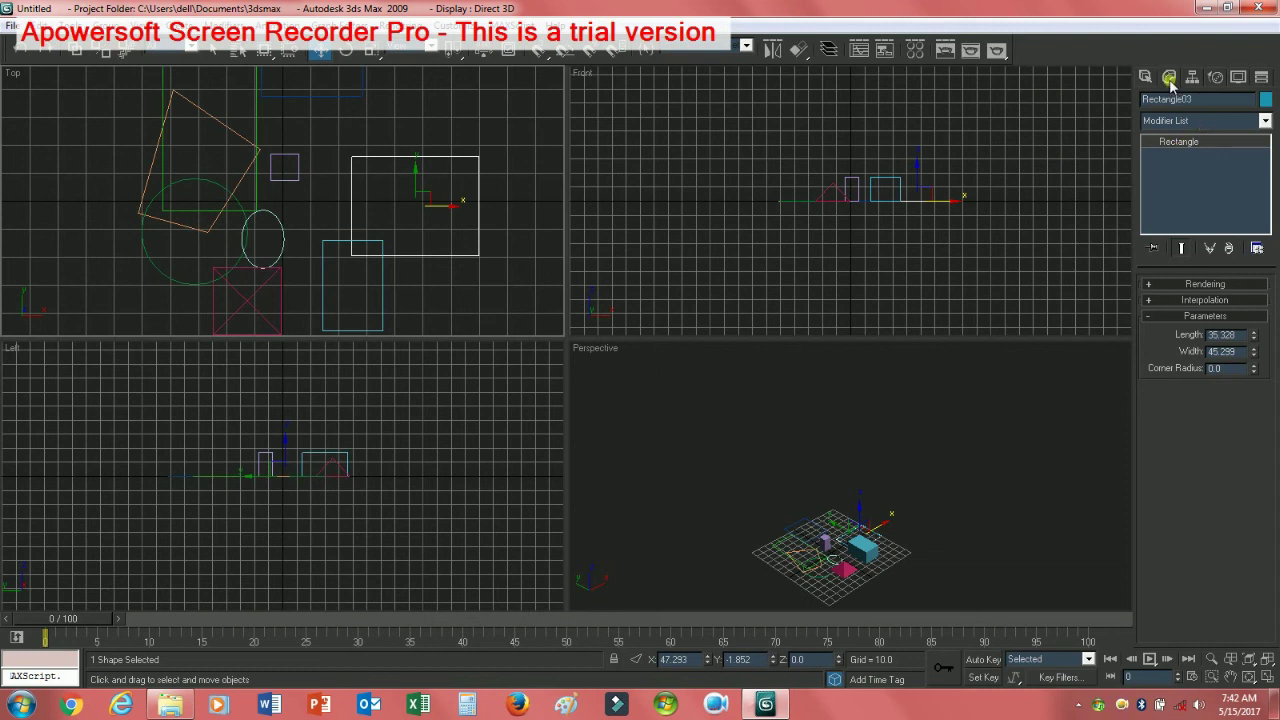
# Step: Add an Extrude modifier to the new rectangle and lower its amount
pyautogui.click(1198, 121)
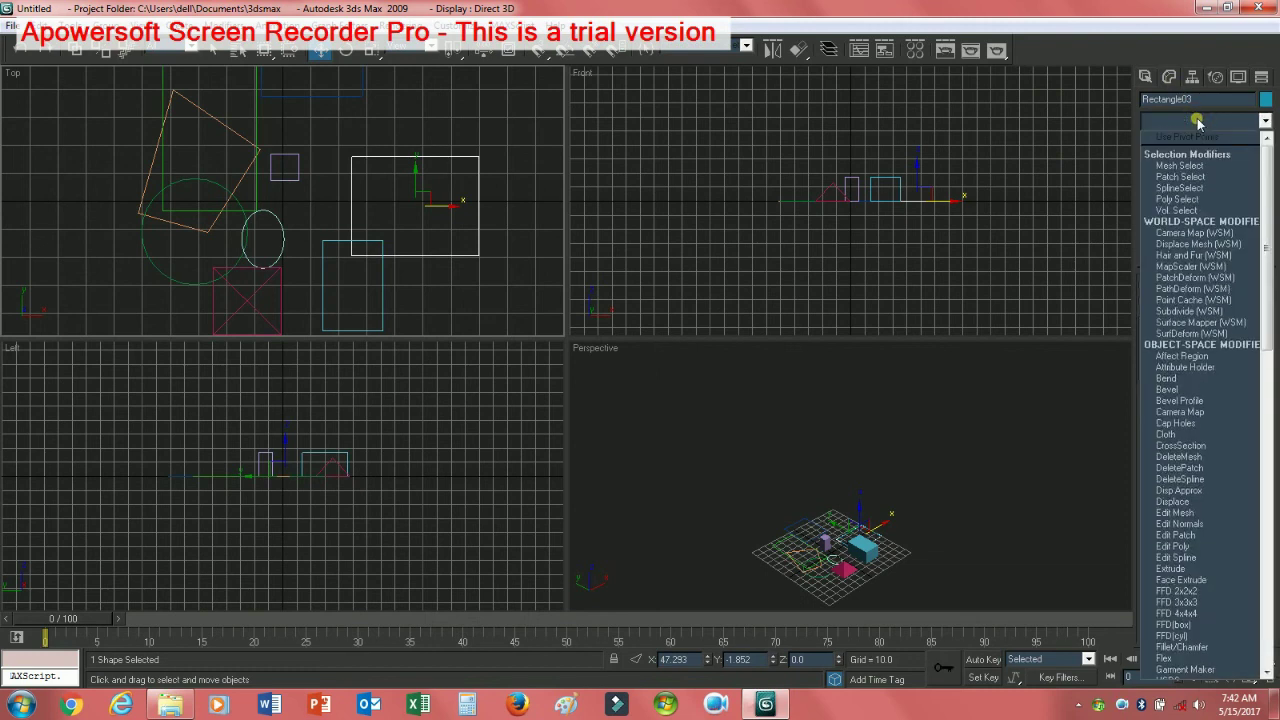
pyautogui.write('ex')
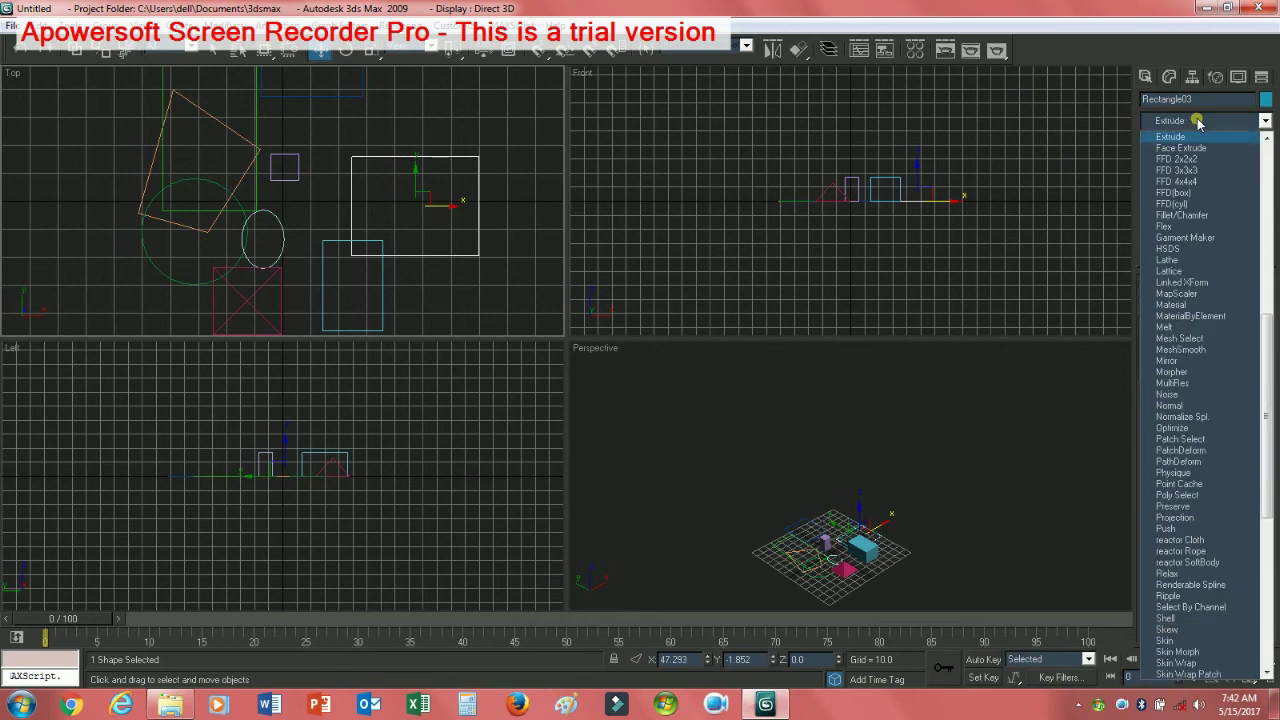
pyautogui.press('Return')
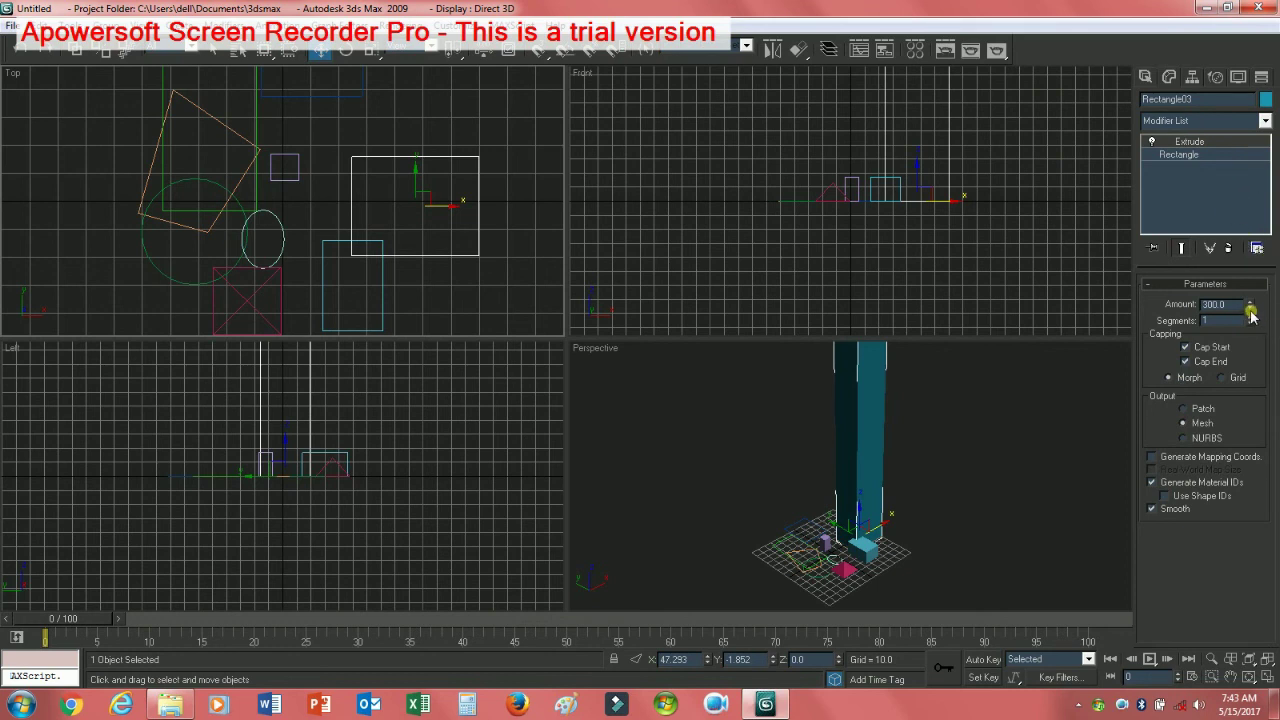
pyautogui.moveTo(1250, 313); pyautogui.dragTo(1276, 495)
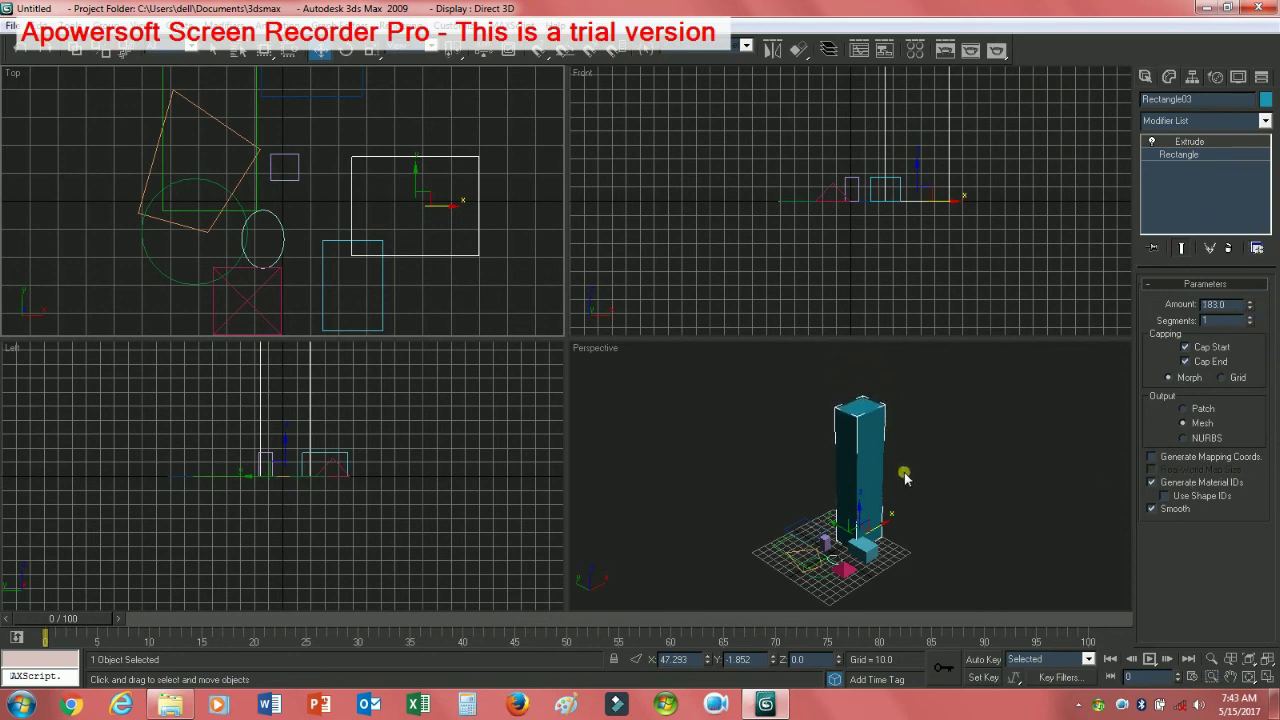
# Step: Set the block's extrusion amount to 143.5, then deselect it
pyautogui.scroll(2, 899, 478)
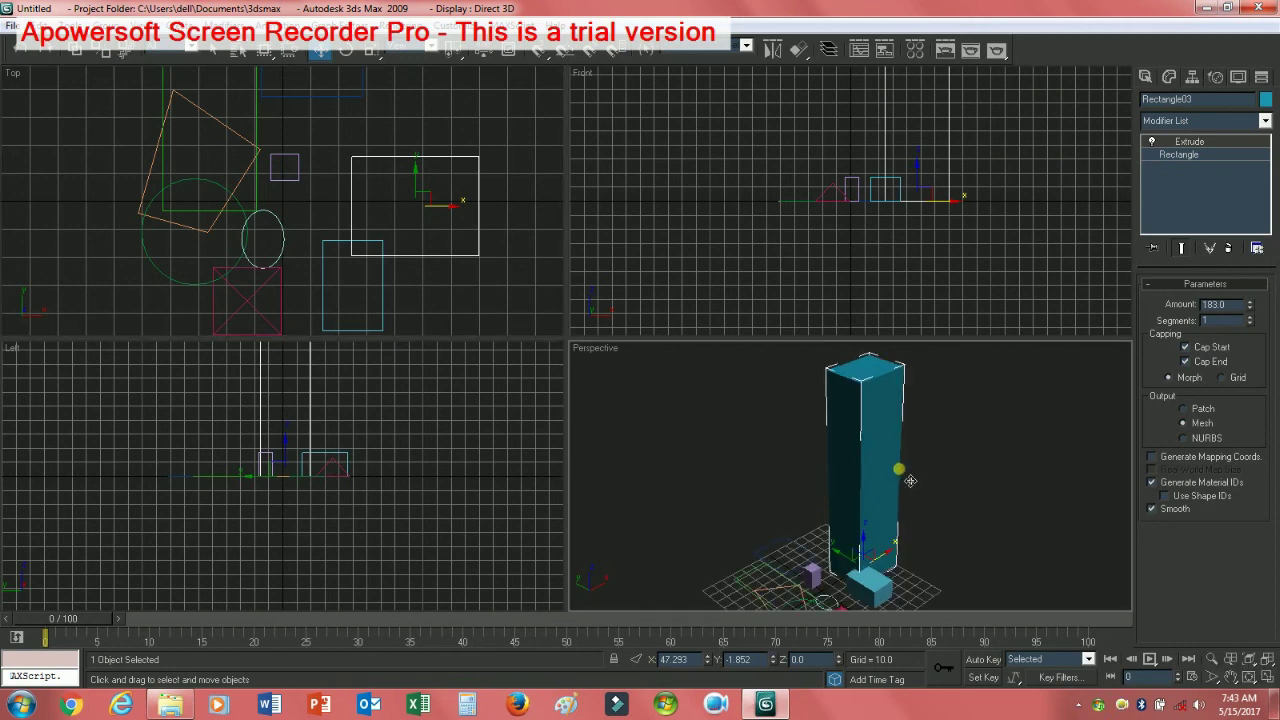
pyautogui.moveTo(896, 504)
pyautogui.keyDown('alt'); pyautogui.mouseDown(button='middle')
pyautogui.moveTo(850, 500)
pyautogui.moveTo(866, 486)
pyautogui.mouseUp(button='middle'); pyautogui.keyUp('alt')
pyautogui.scroll(-2, 870, 484)
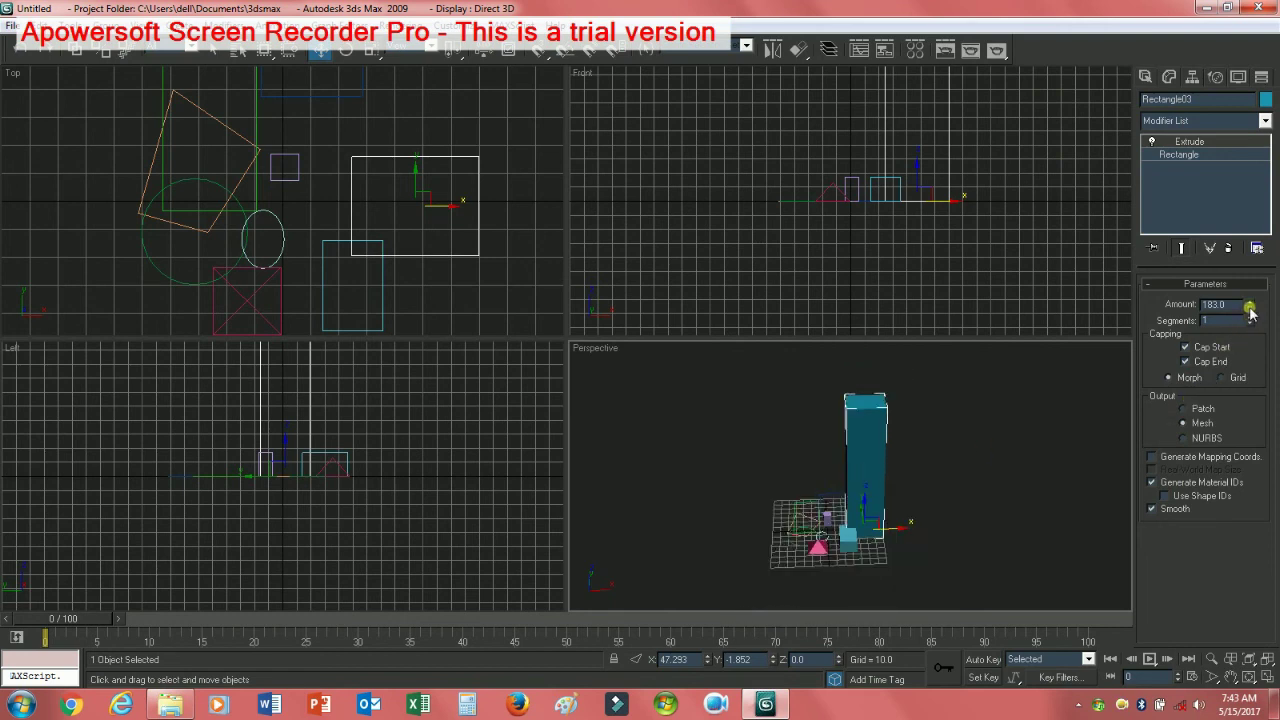
pyautogui.moveTo(1249, 306); pyautogui.dragTo(1249, 372)
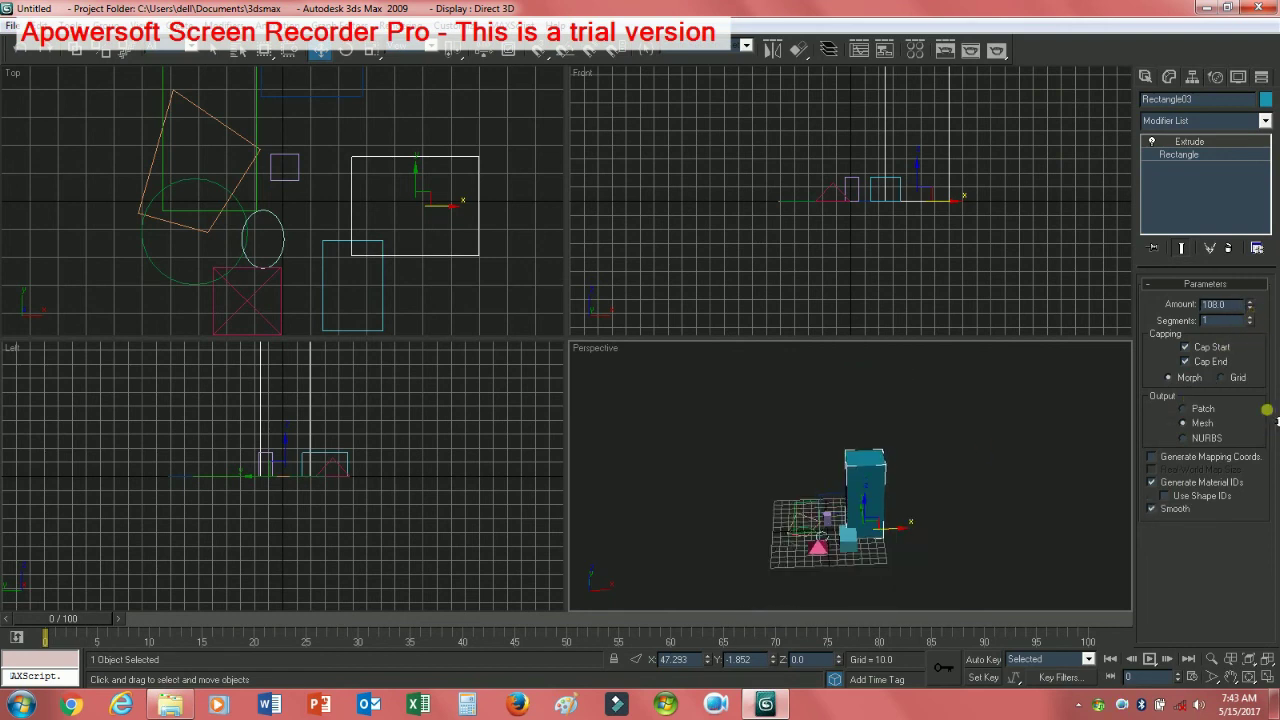
pyautogui.scroll(2, 866, 490)
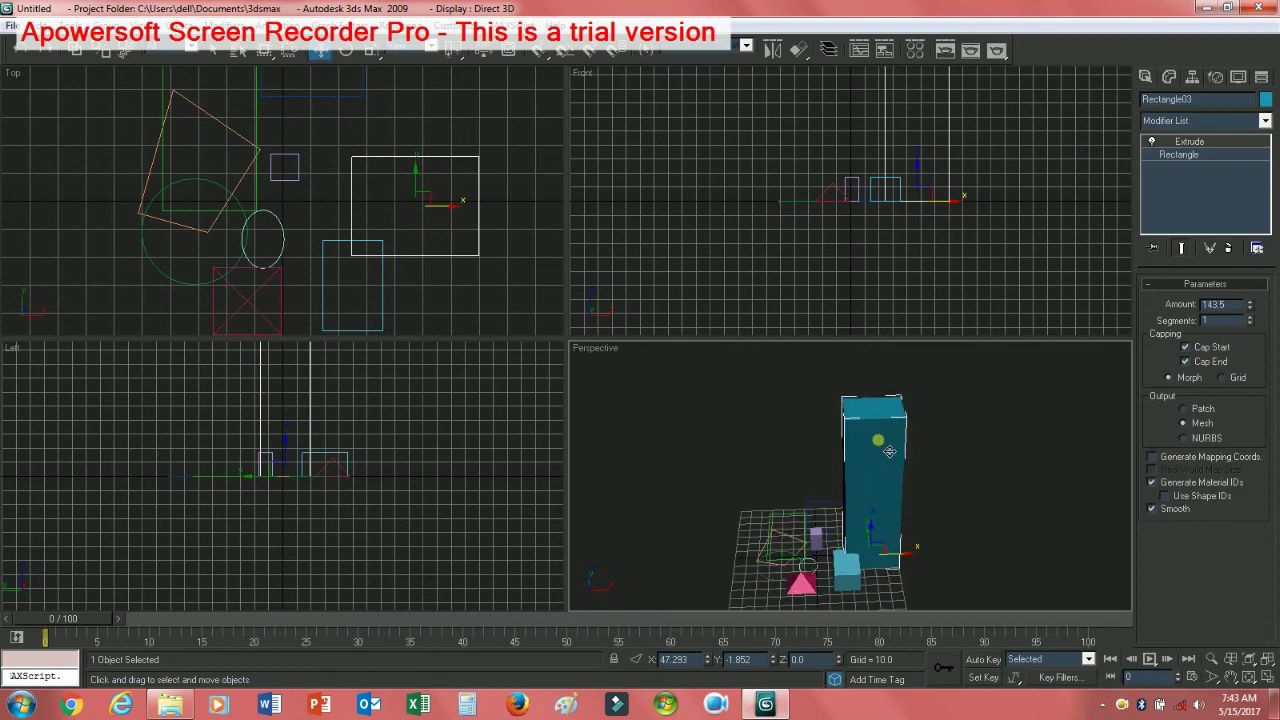
pyautogui.click(790, 456)
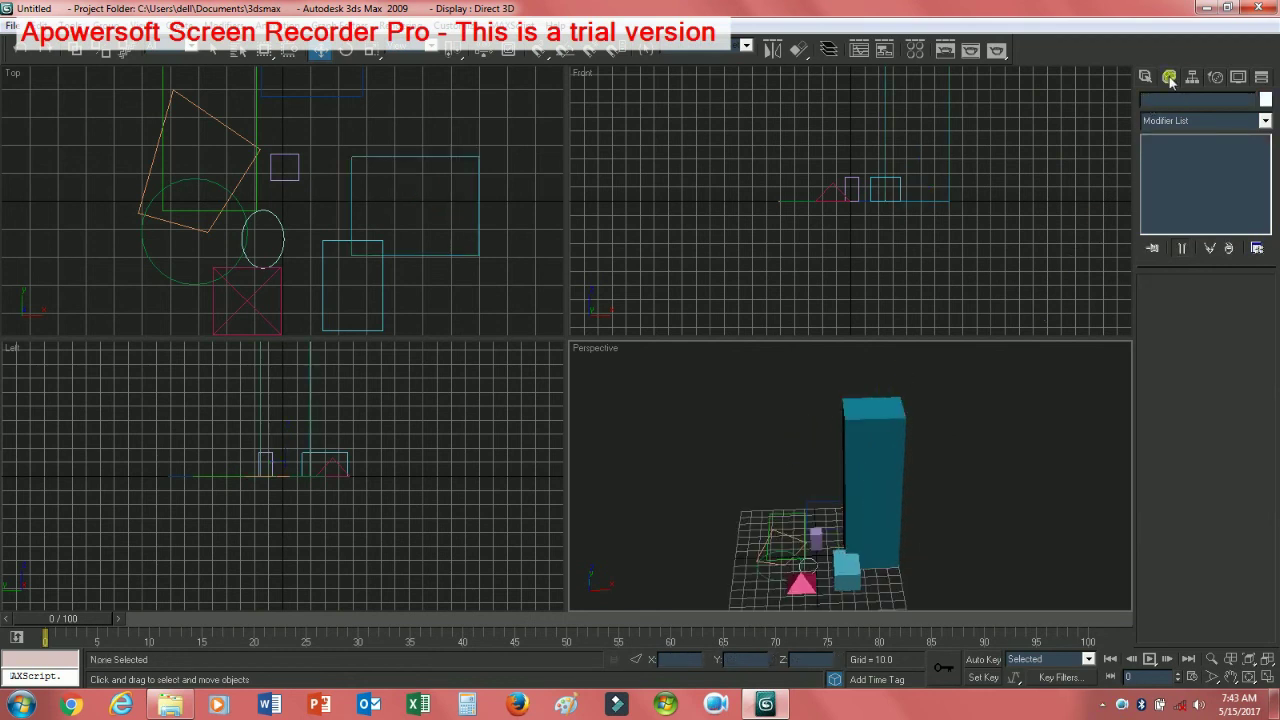
# Step: Draw Ellipse02 (45.014 by 47.863) in the Left view and bring up its parameters
pyautogui.click(1145, 77)
pyautogui.click(1171, 103)
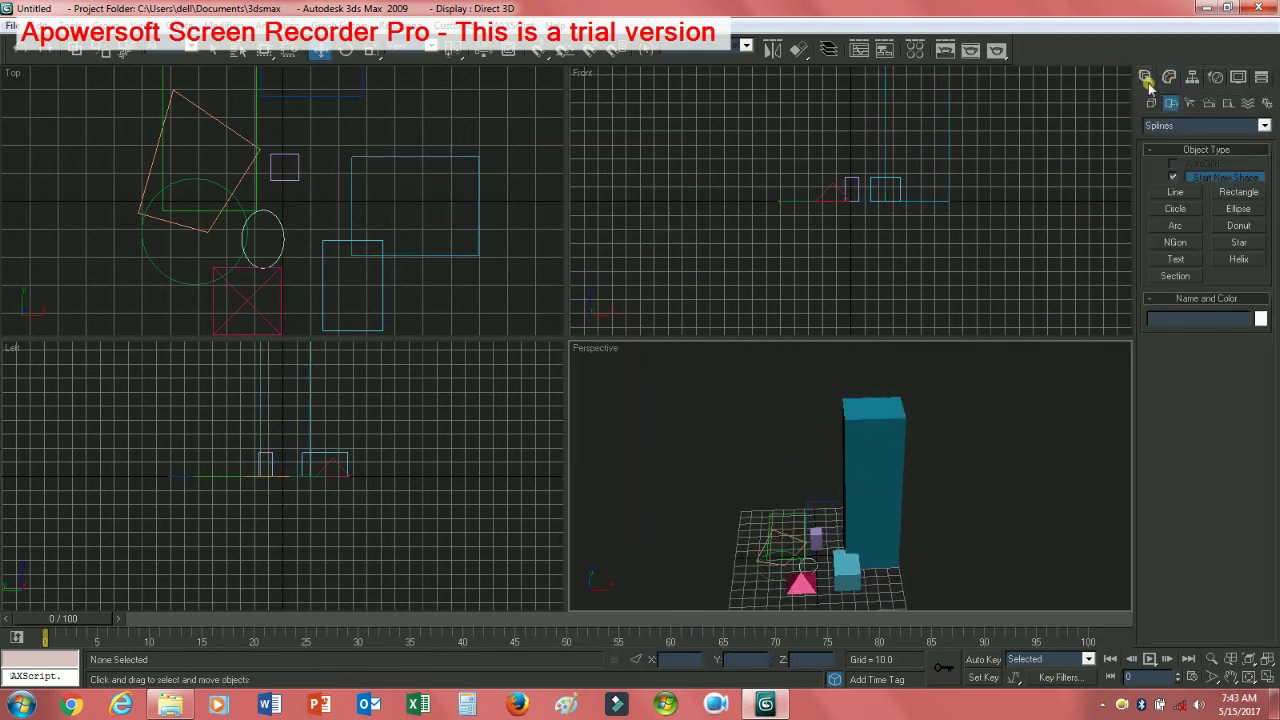
pyautogui.click(1239, 208)
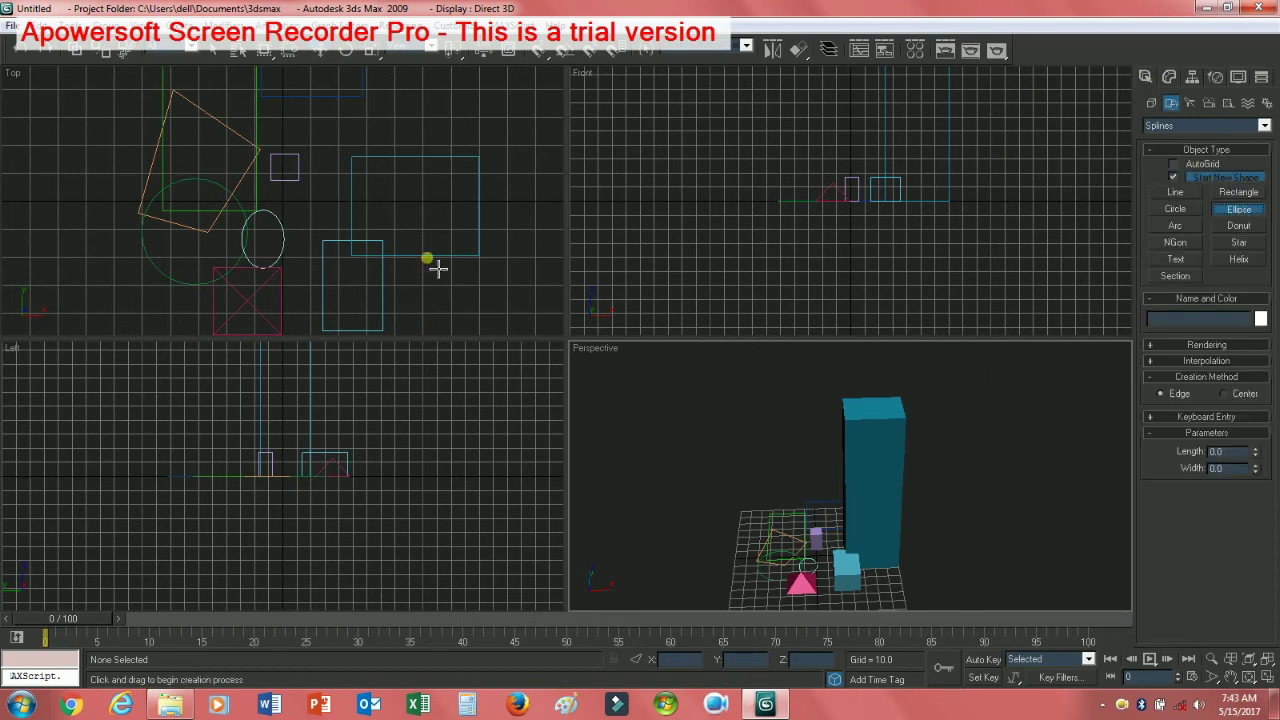
pyautogui.moveTo(439, 439); pyautogui.dragTo(517, 512)
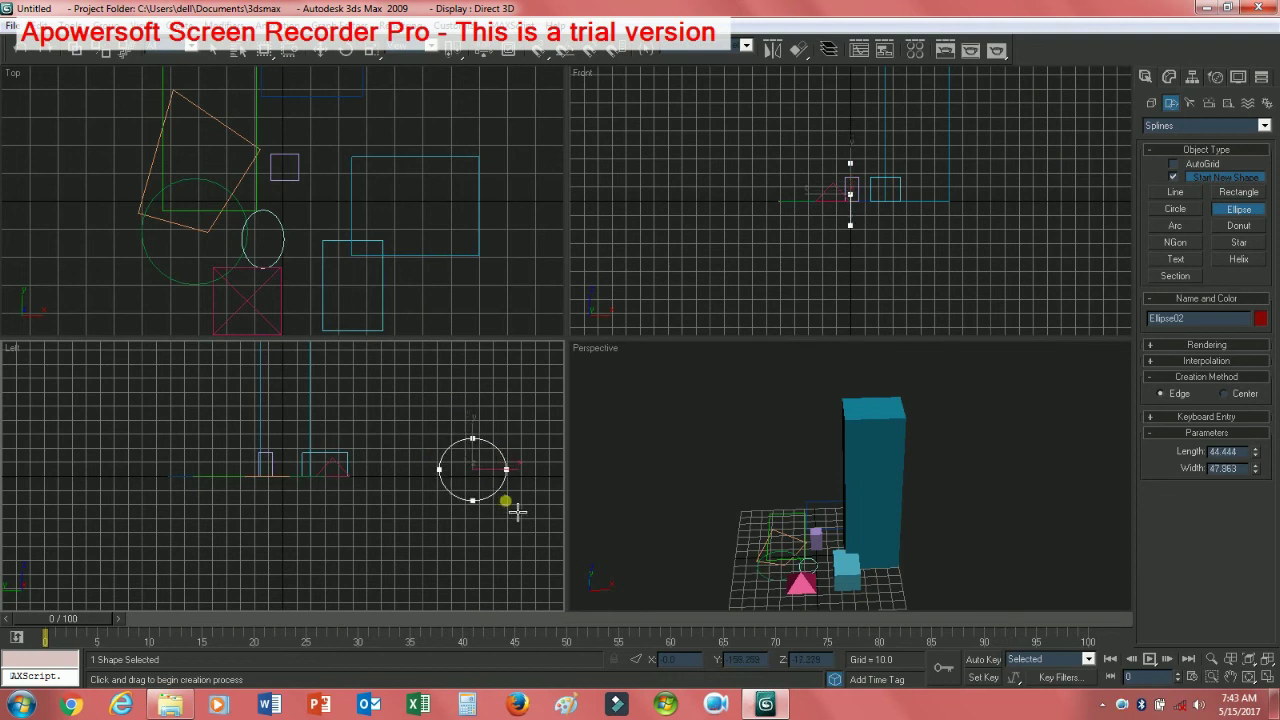
pyautogui.press('w')
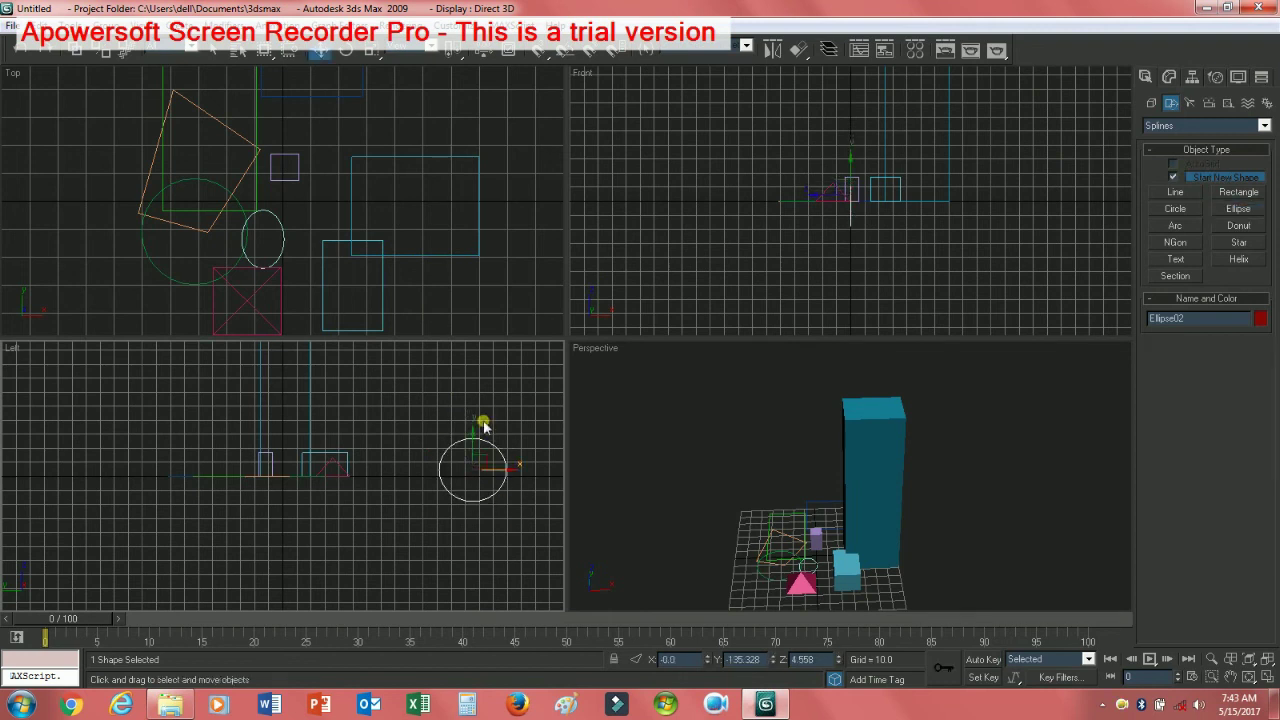
pyautogui.click(1170, 78)
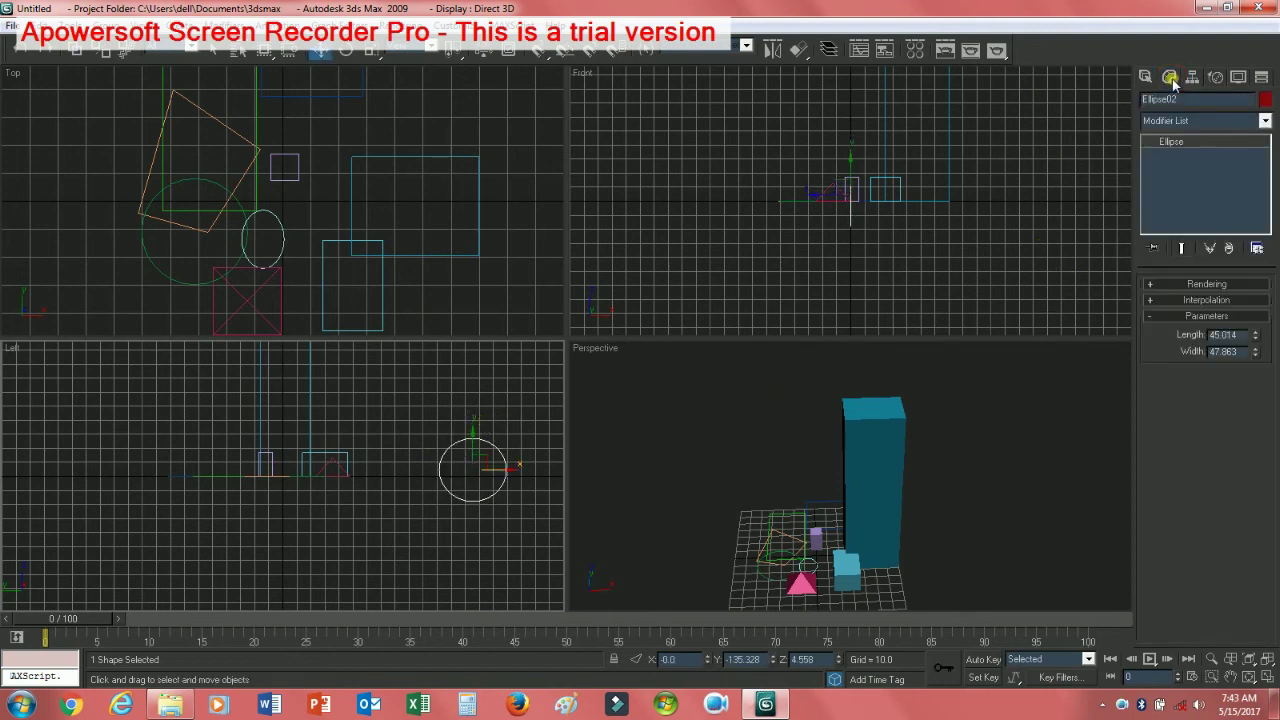
# Step: Add an Extrude modifier to Ellipse02 and raise its extrusion amount
pyautogui.click(1213, 123)
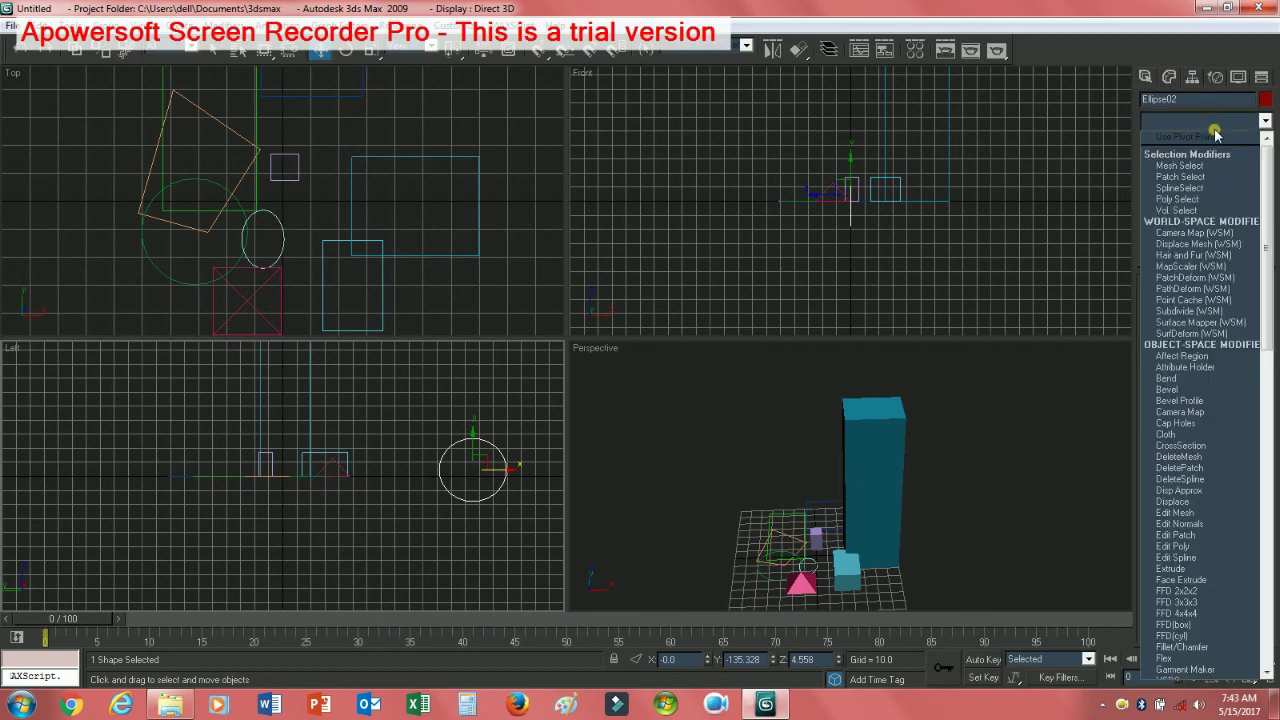
pyautogui.press('e')
pyautogui.press('x')
pyautogui.click(1214, 135)
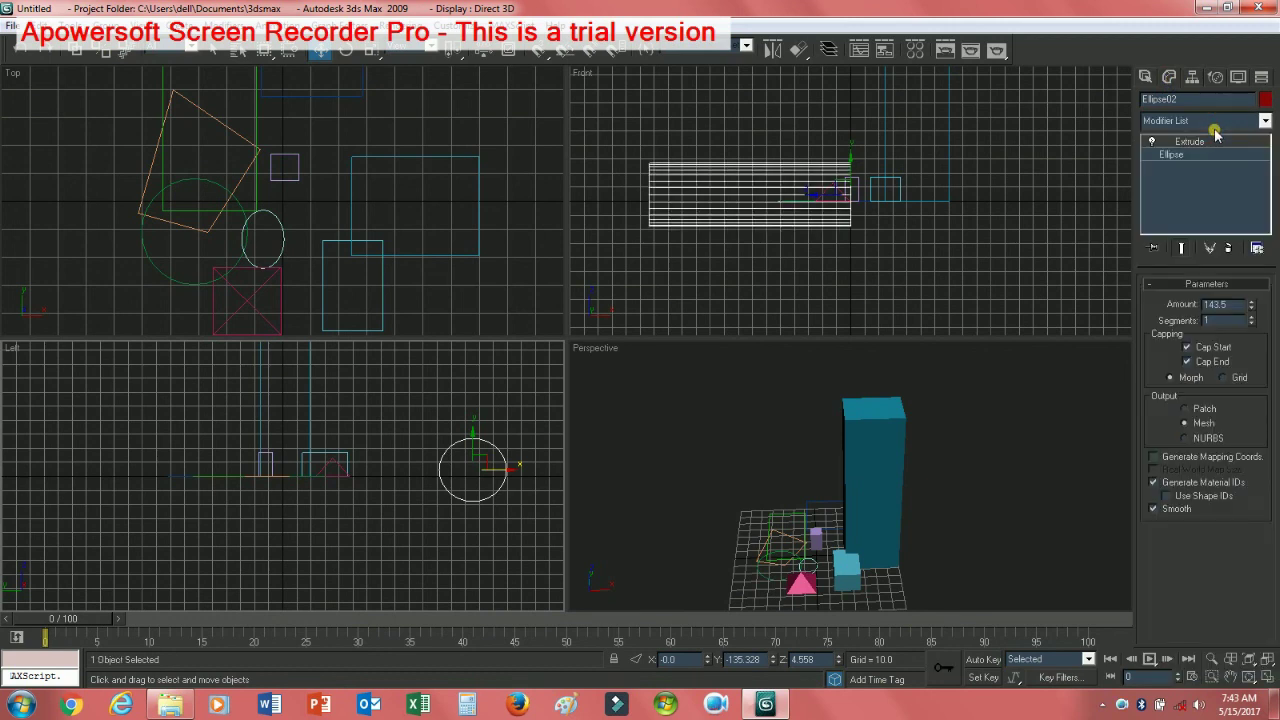
pyautogui.click(1251, 300)
pyautogui.moveTo(1253, 299); pyautogui.dragTo(1247, 284)
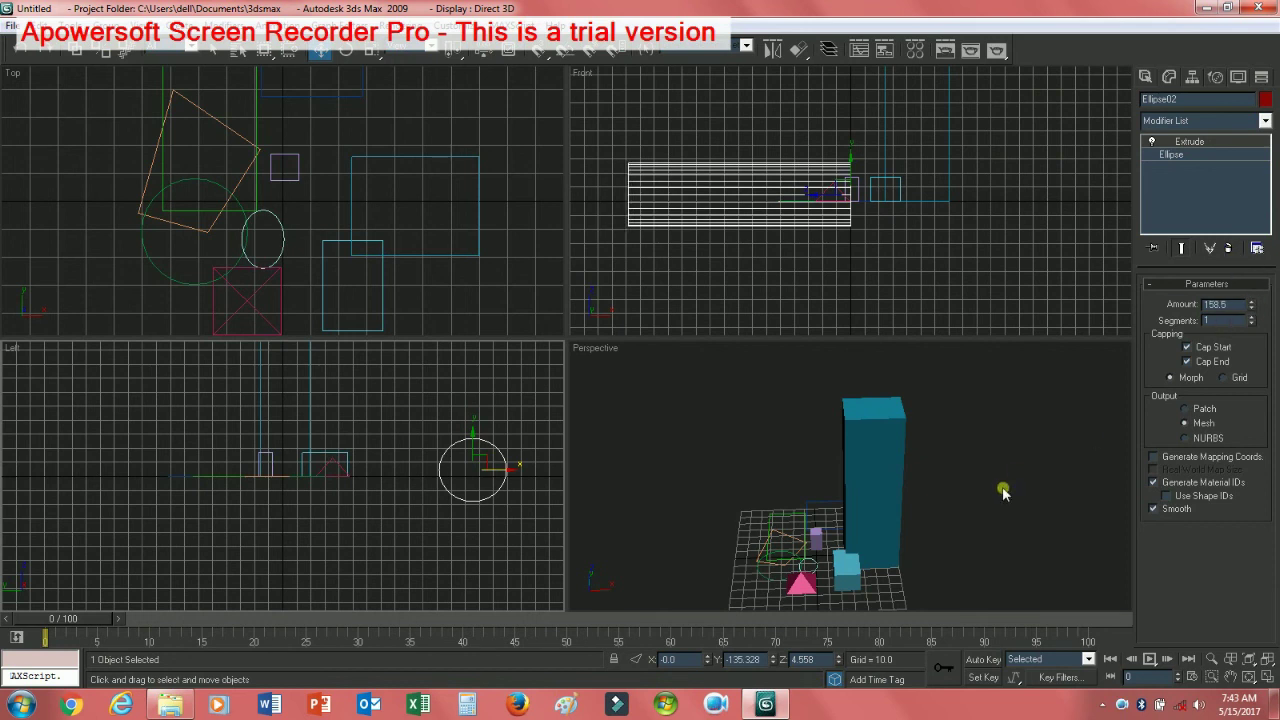
# Step: Bring the red cylinder into view and settle its extrusion amount at 77.5
pyautogui.scroll(-2, 980, 510)
pyautogui.scroll(-1, 980, 514)
pyautogui.moveTo(957, 517); pyautogui.dragTo(940, 517, button='middle')
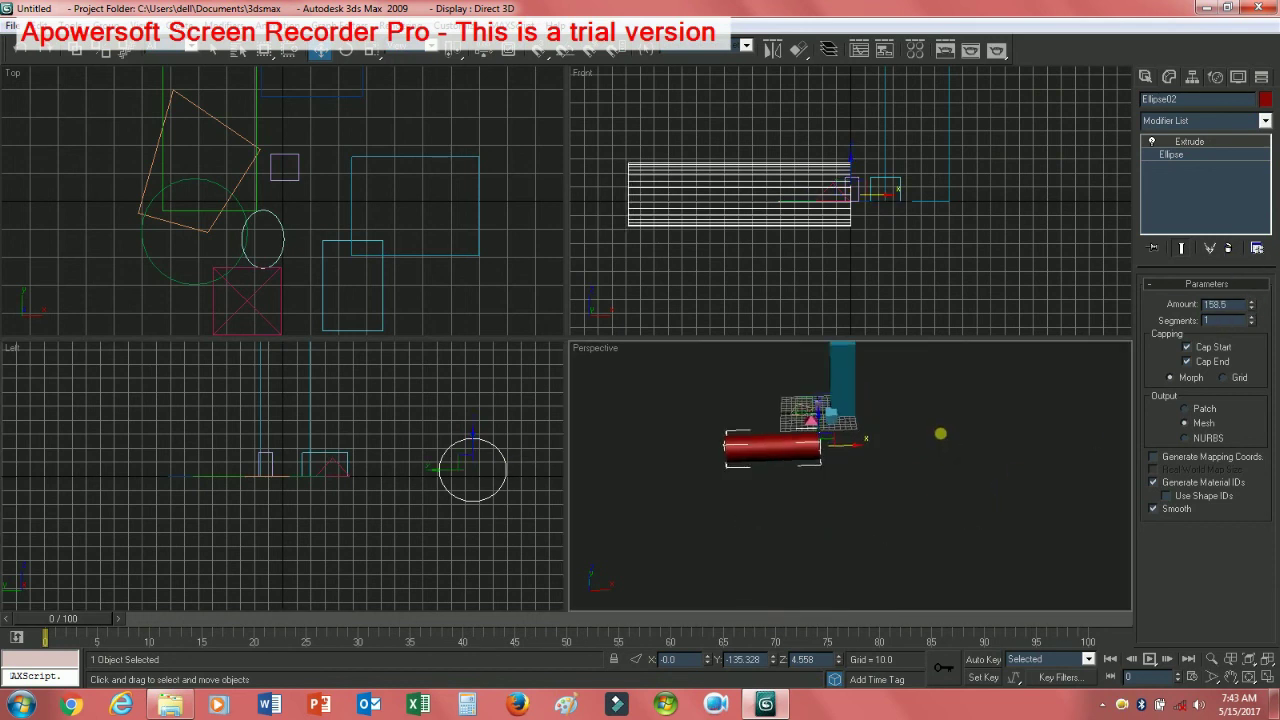
pyautogui.scroll(1, 907, 458)
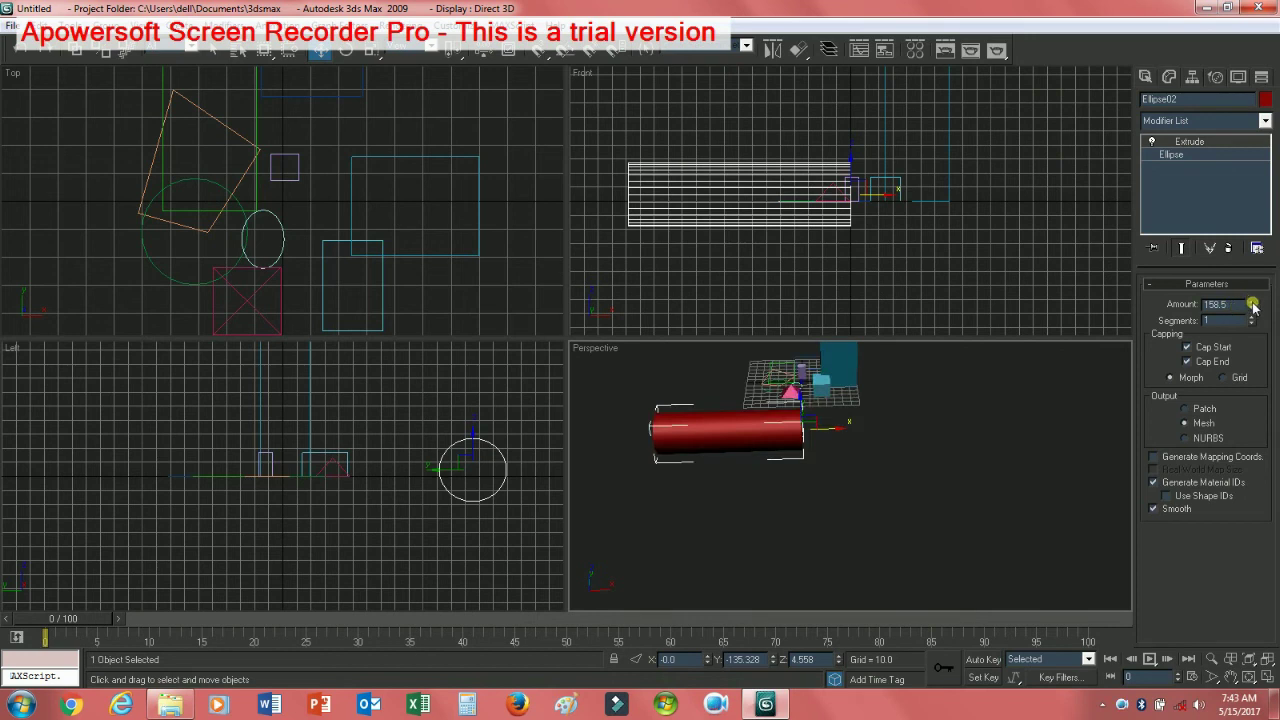
pyautogui.moveTo(1251, 300)
pyautogui.mouseDown()
pyautogui.moveTo(1250, 284)
pyautogui.moveTo(1217, 301)
pyautogui.mouseUp()
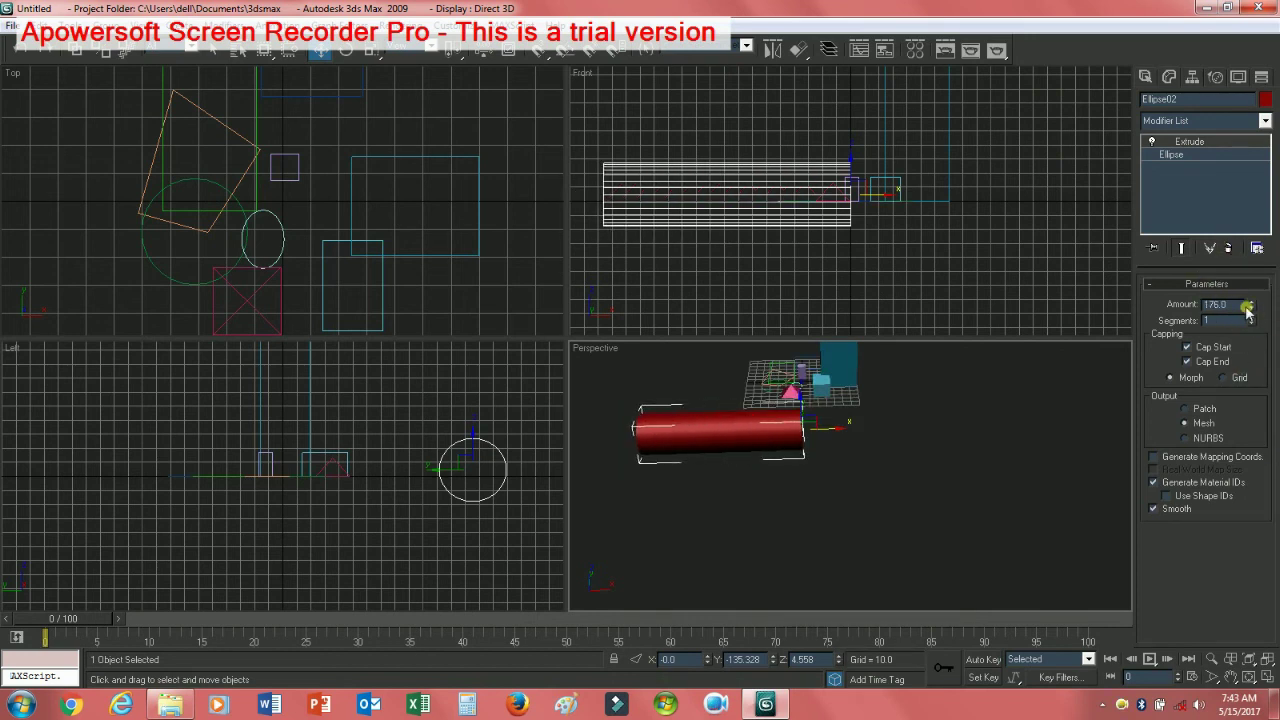
pyautogui.moveTo(1250, 312); pyautogui.dragTo(1273, 464)
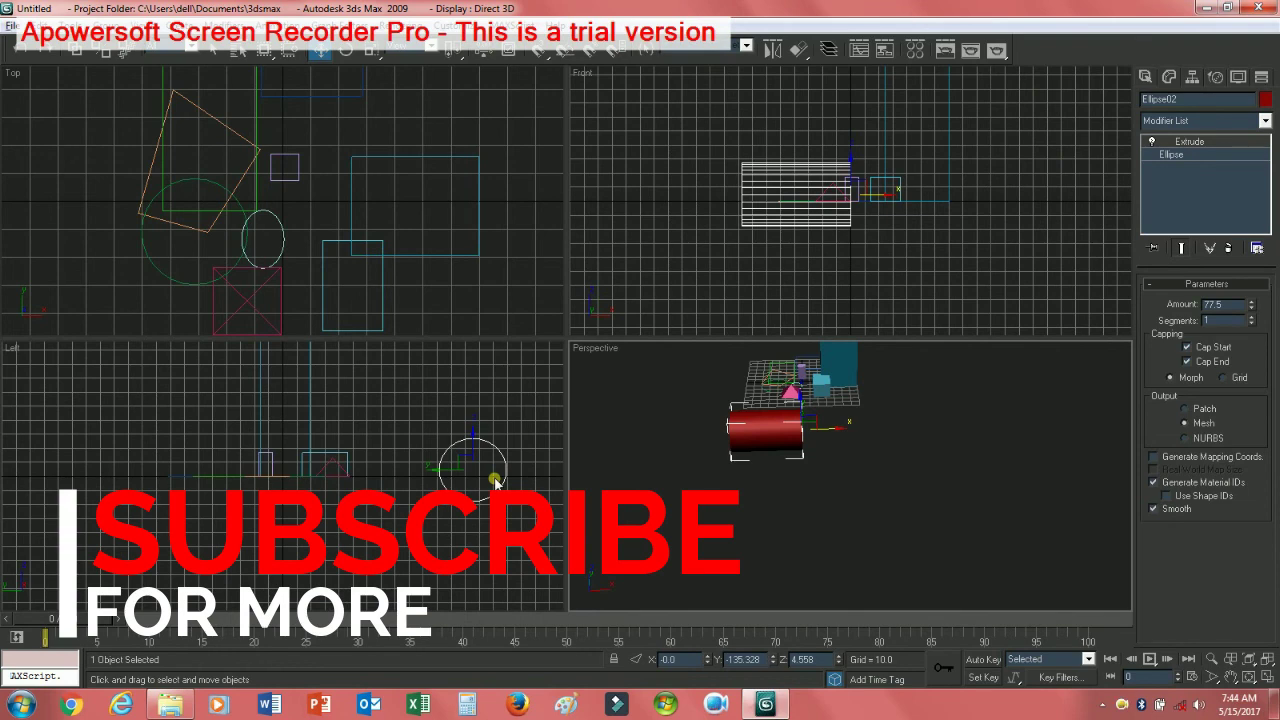
# Step: Maximize the Perspective view, select all objects with Ctrl+A and delete them
pyautogui.hotkey('alt', 'w')
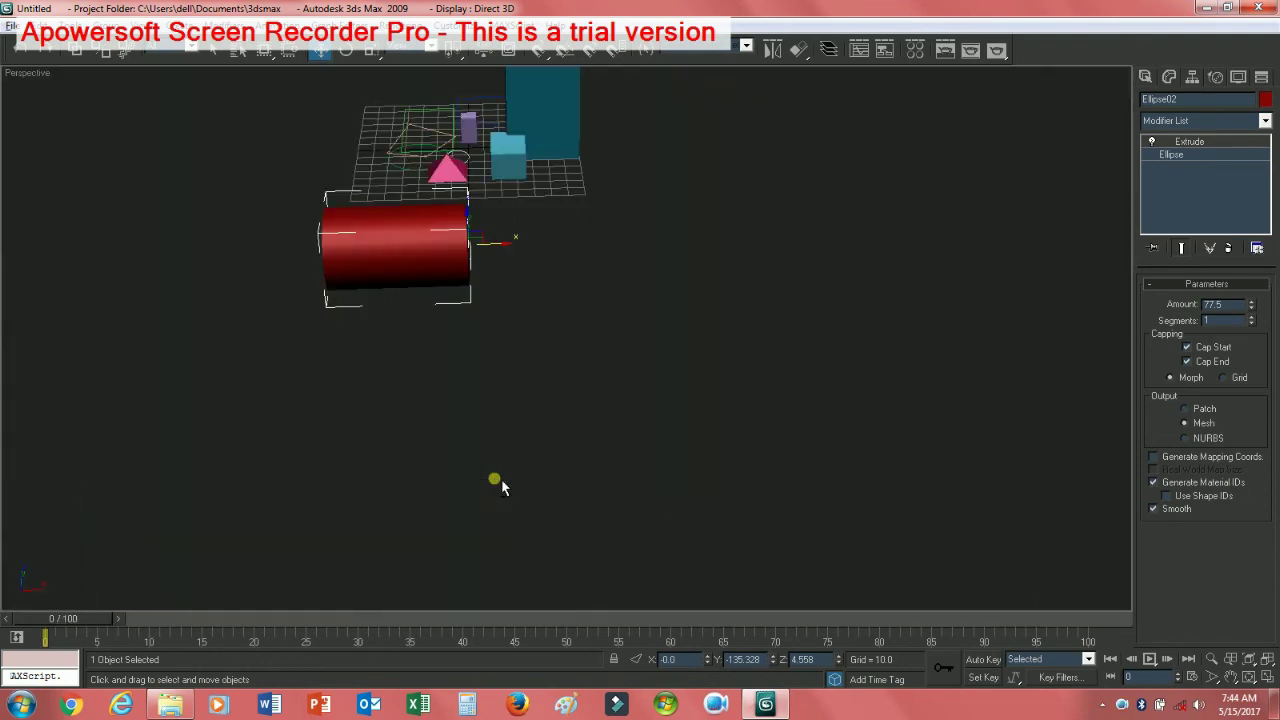
pyautogui.hotkey('ctrl', 'a')
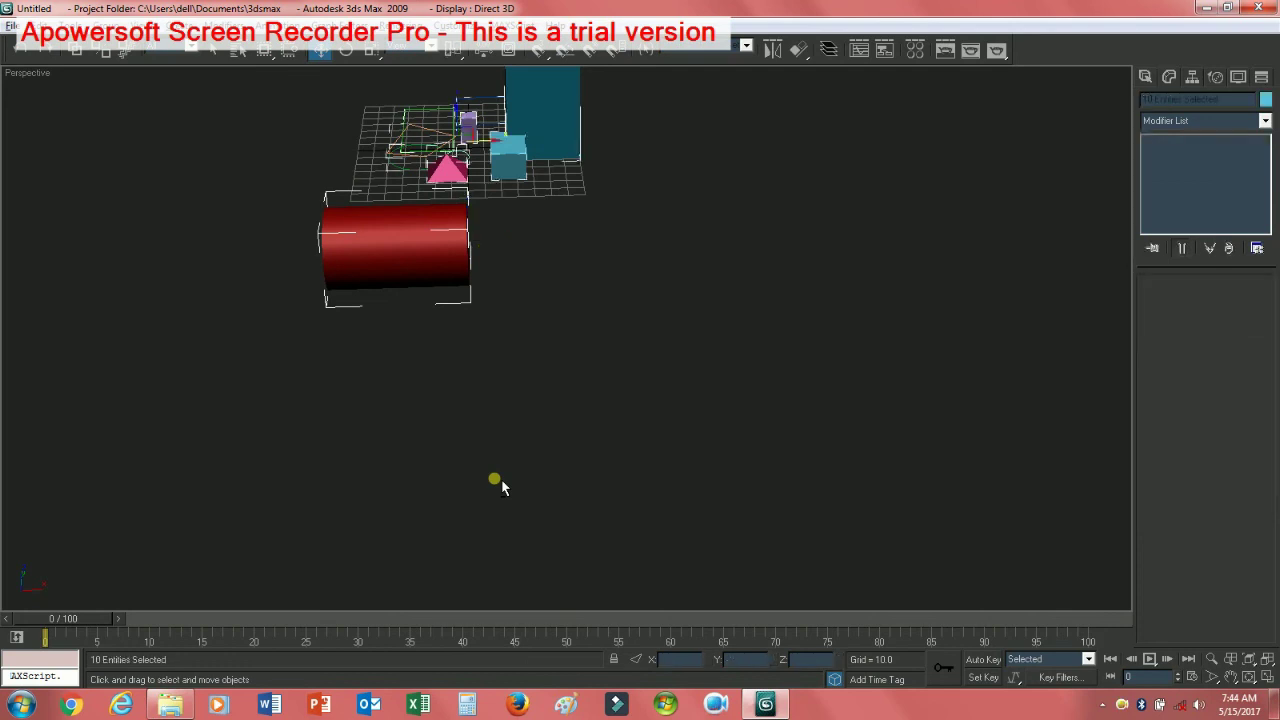
pyautogui.press('Delete')
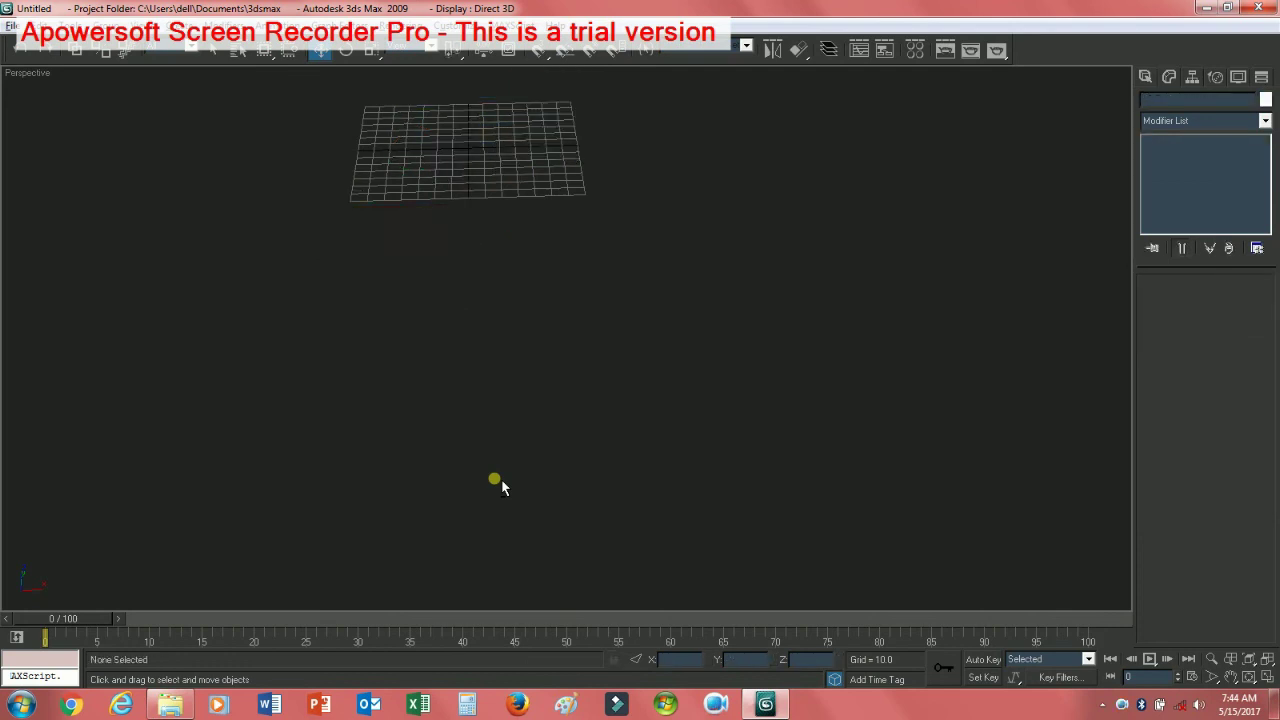